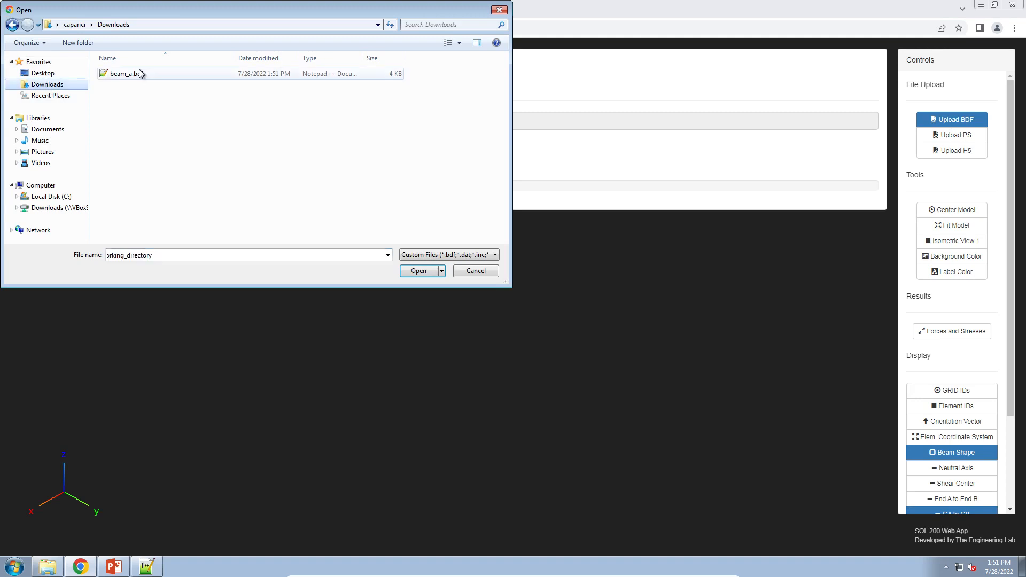
# Open beam_a.bdf in the Beams Viewer and inspect the uploaded beam model from a side view.
pyautogui.click(435, 158)
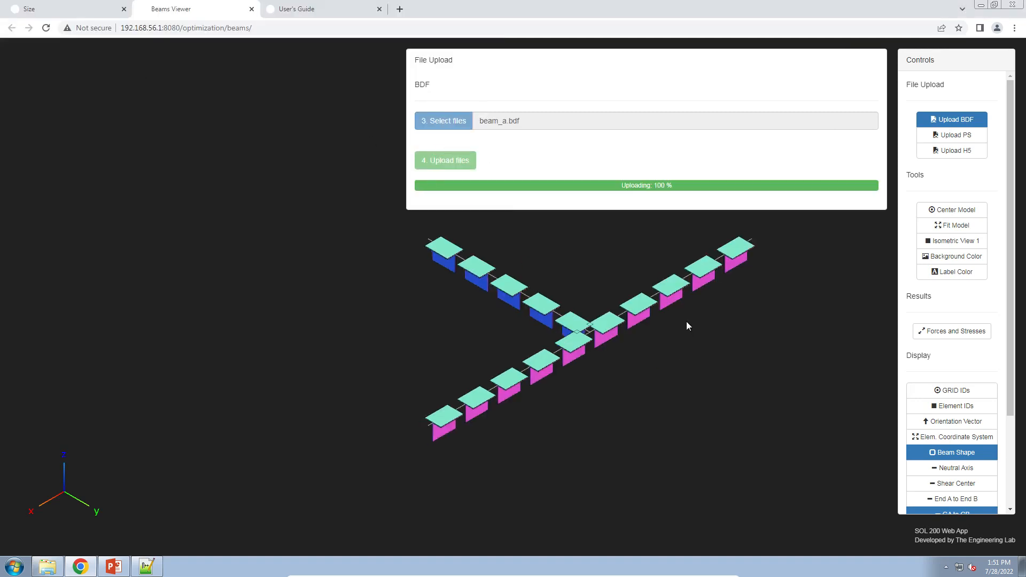
pyautogui.click(952, 119)
pyautogui.moveTo(685, 319); pyautogui.dragTo(479, 303)
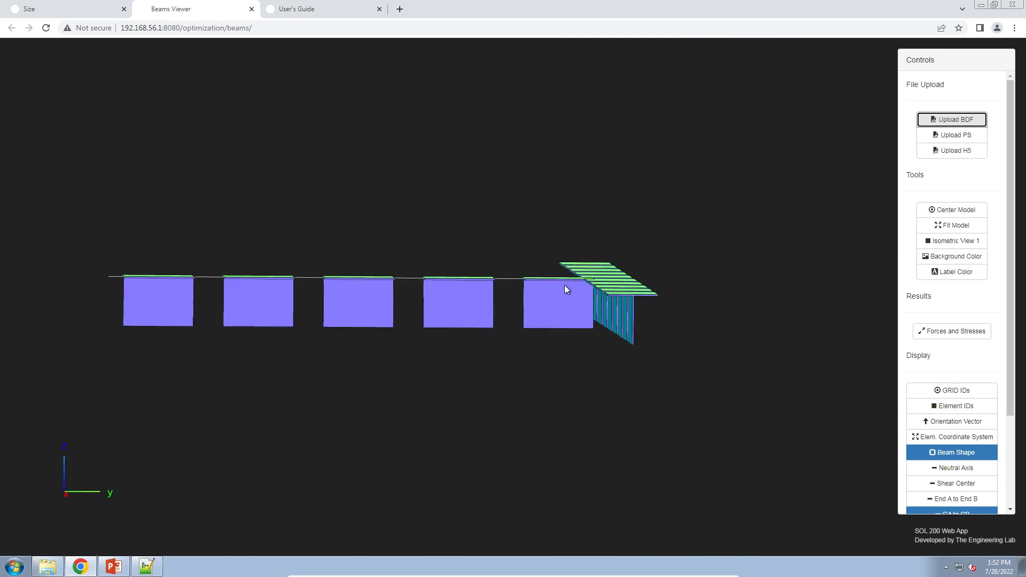
pyautogui.scroll(3, 566, 292)
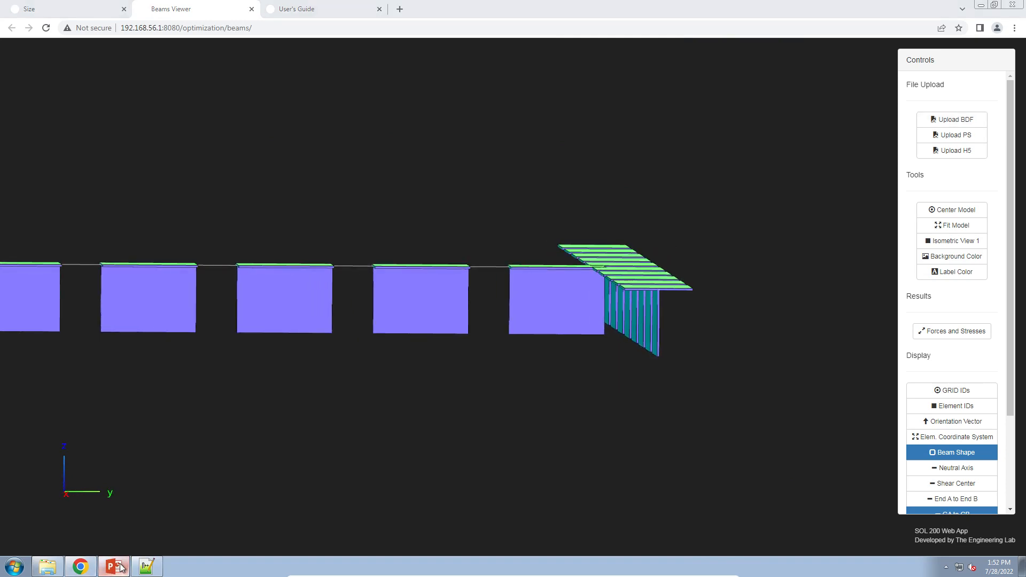
# Switch to PowerPoint and review the goal slide comparing the before and after beam cross sections.
pyautogui.click(114, 567)
pyautogui.scroll(2, 415, 319)
pyautogui.click(415, 319)
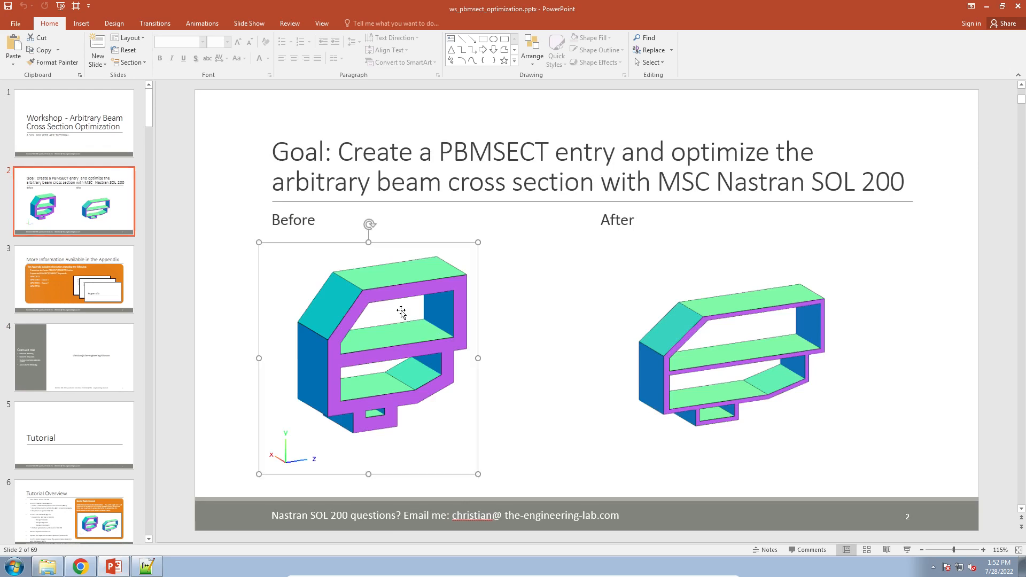
pyautogui.moveTo(398, 327); pyautogui.dragTo(378, 314)
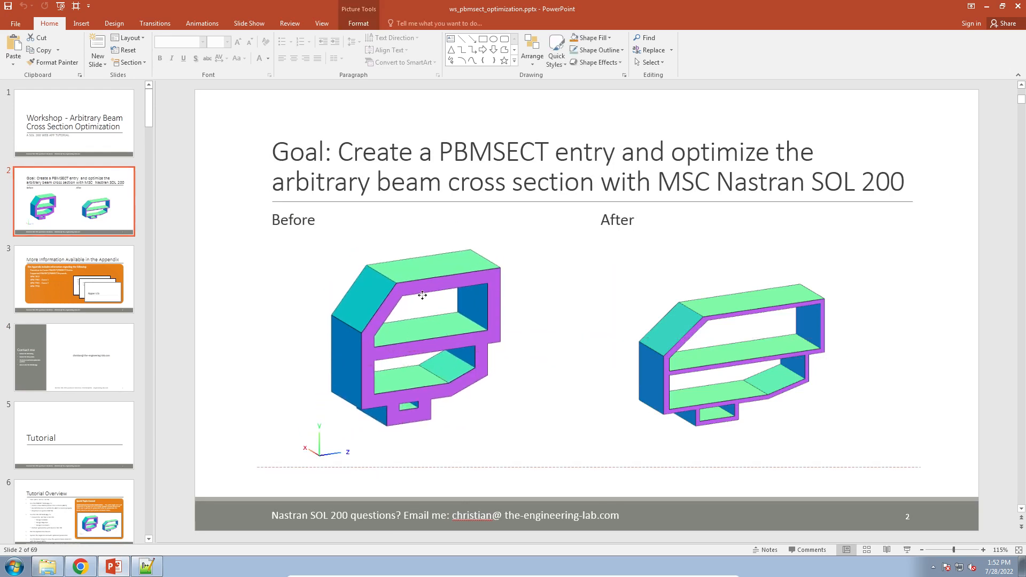
# Return to the browser and open the PBMSECT app from the Size app's Miscellaneous Apps.
pyautogui.click(80, 566)
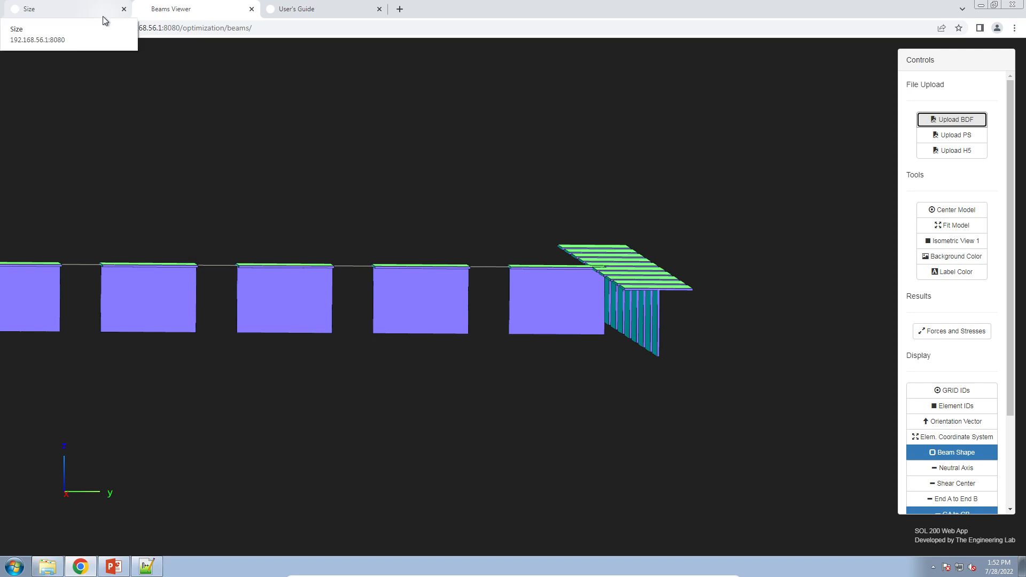
pyautogui.click(103, 16)
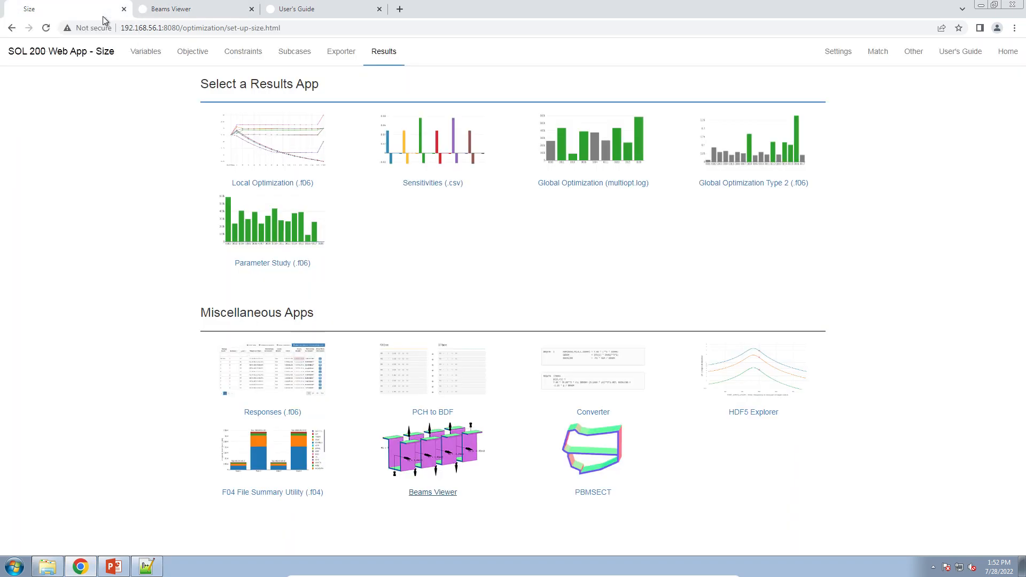
pyautogui.click(595, 469)
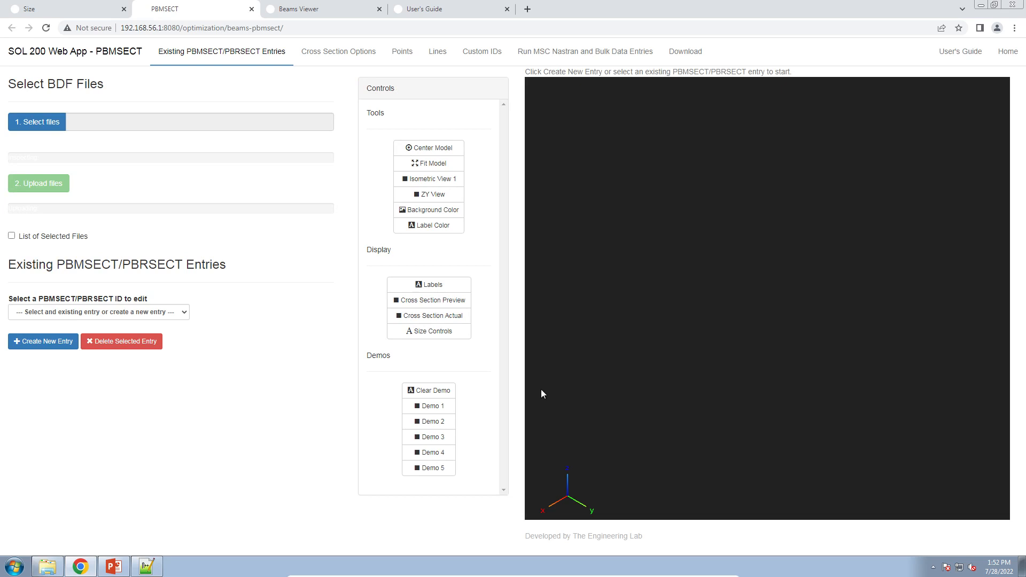
# Select beam_a.bdf from Downloads and upload it into the PBMSECT app.
pyautogui.click(53, 122)
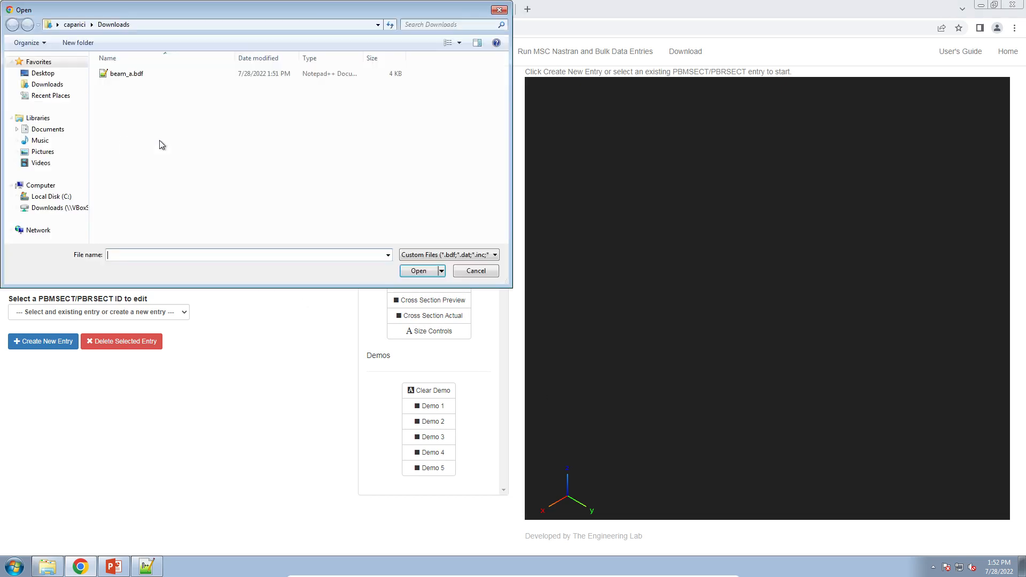
pyautogui.doubleClick(145, 74)
pyautogui.click(61, 188)
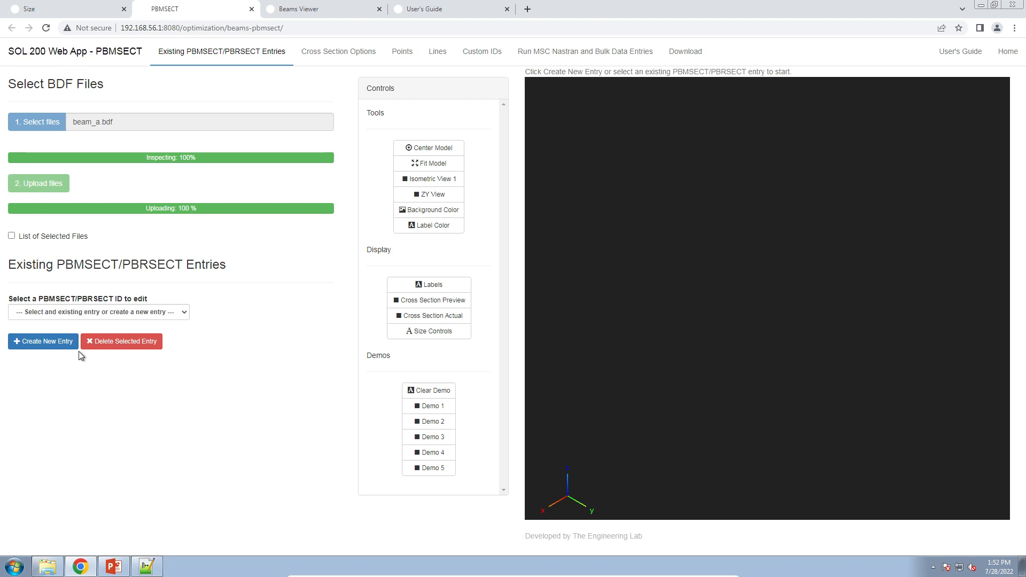
# Create a new PBMSECT entry and set its PID to 1.
pyautogui.click(60, 347)
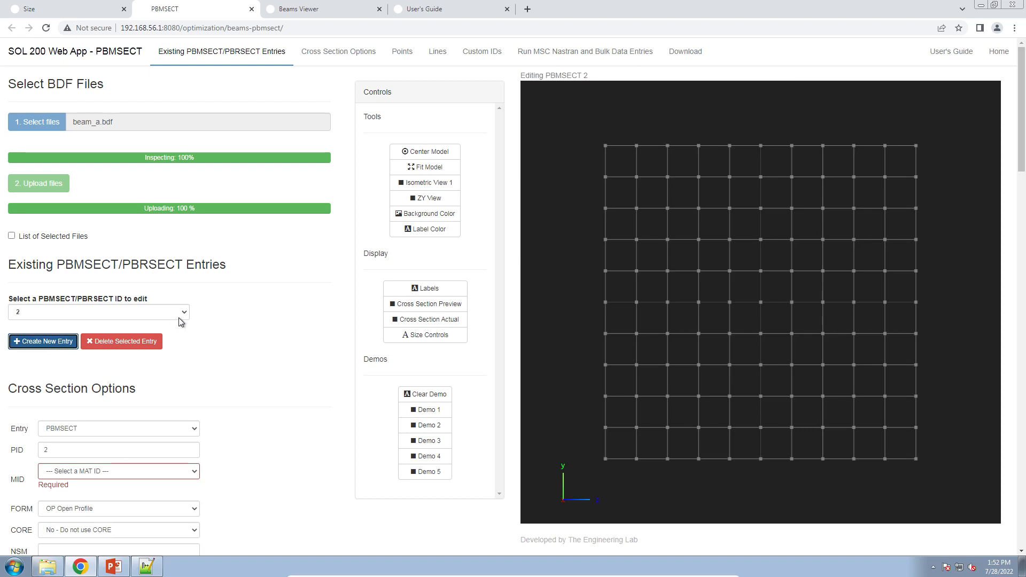
pyautogui.scroll(-3, 230, 396)
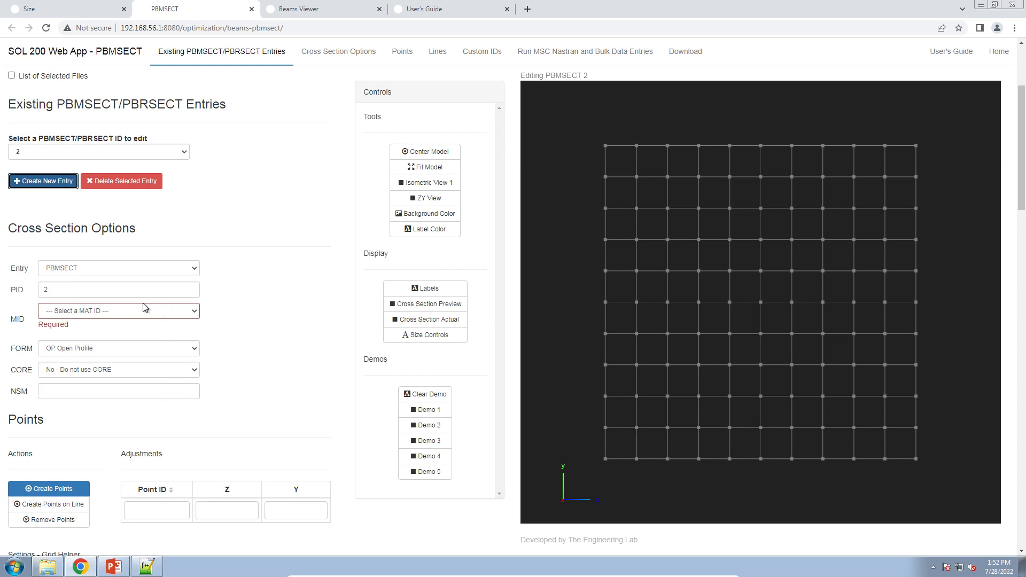
pyautogui.click(90, 267)
pyautogui.click(88, 280)
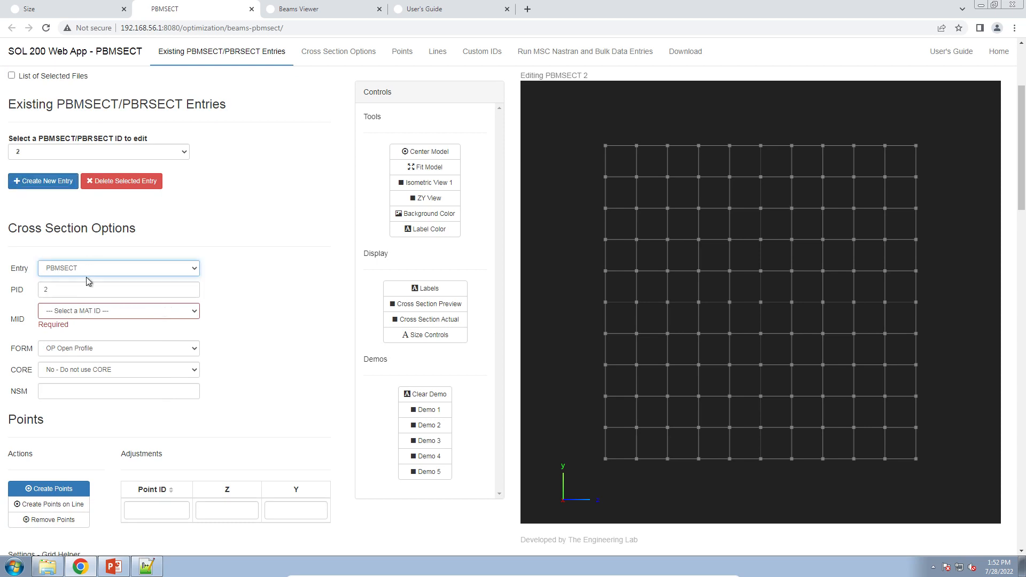
pyautogui.click(108, 293)
pyautogui.moveTo(36, 288); pyautogui.dragTo(31, 294)
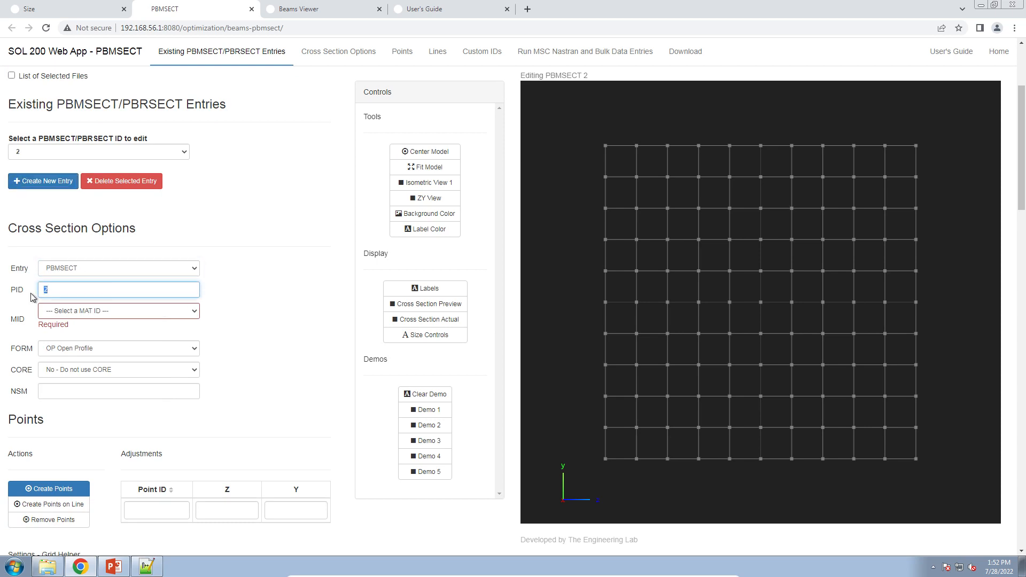
# Set the entry's MID to 1, MAT1 and its FORM to CP Closed Profile.
pyautogui.click(68, 311)
pyautogui.click(69, 332)
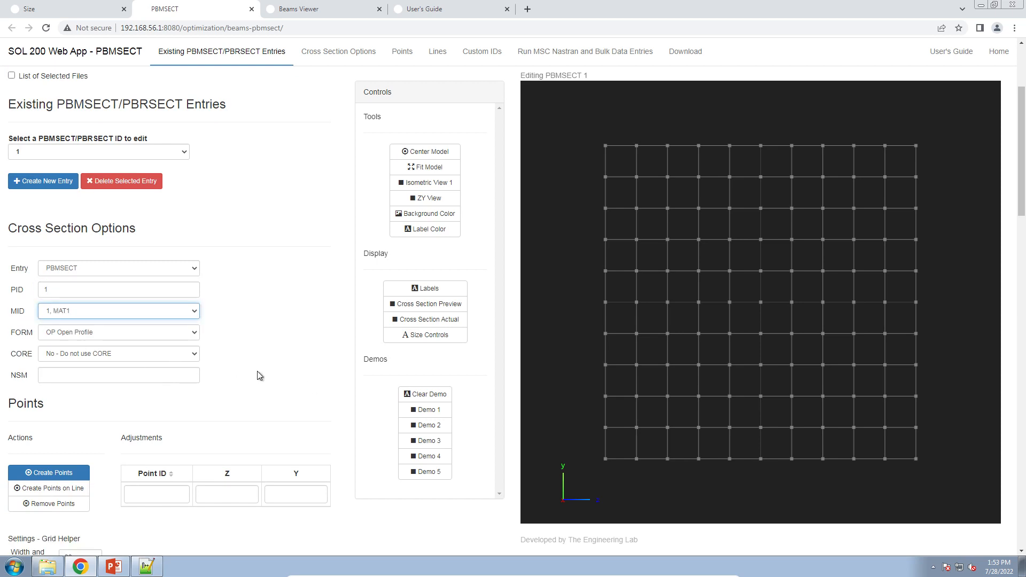
pyautogui.click(171, 332)
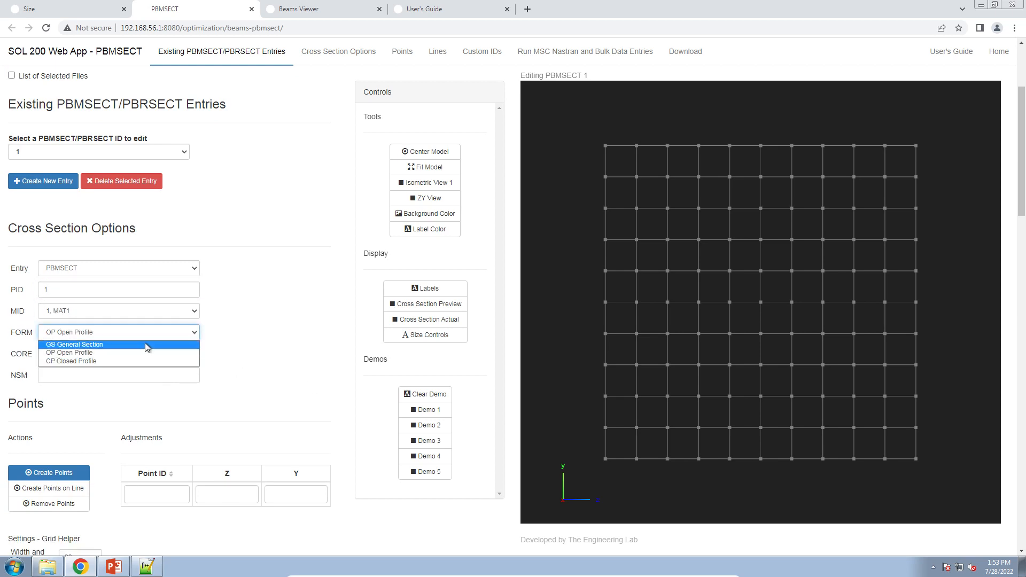
pyautogui.click(131, 358)
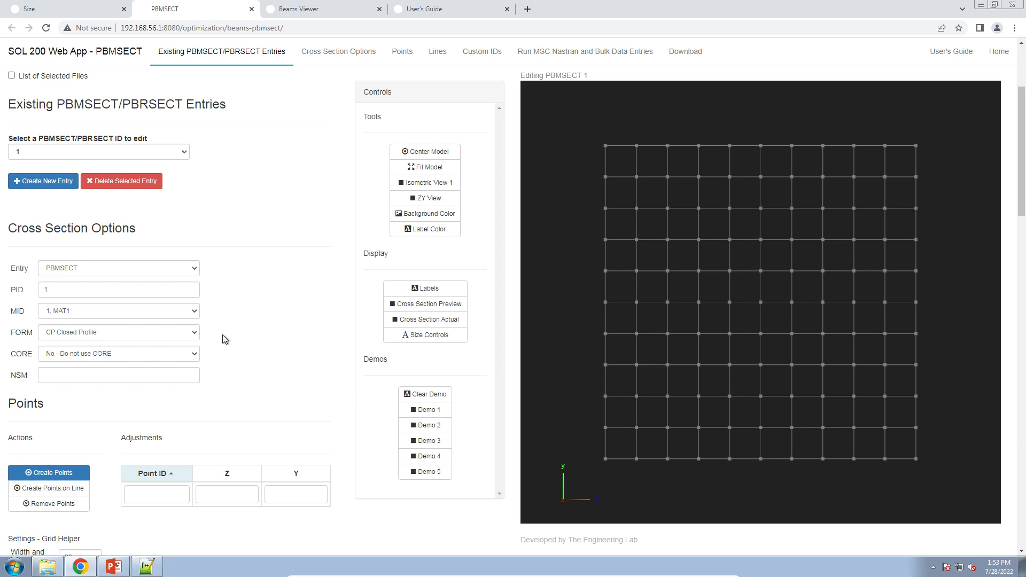
# Set the grid helper's width and height to .1 with 20 divisions, and fit the model to the view.
pyautogui.scroll(-6, 222, 335)
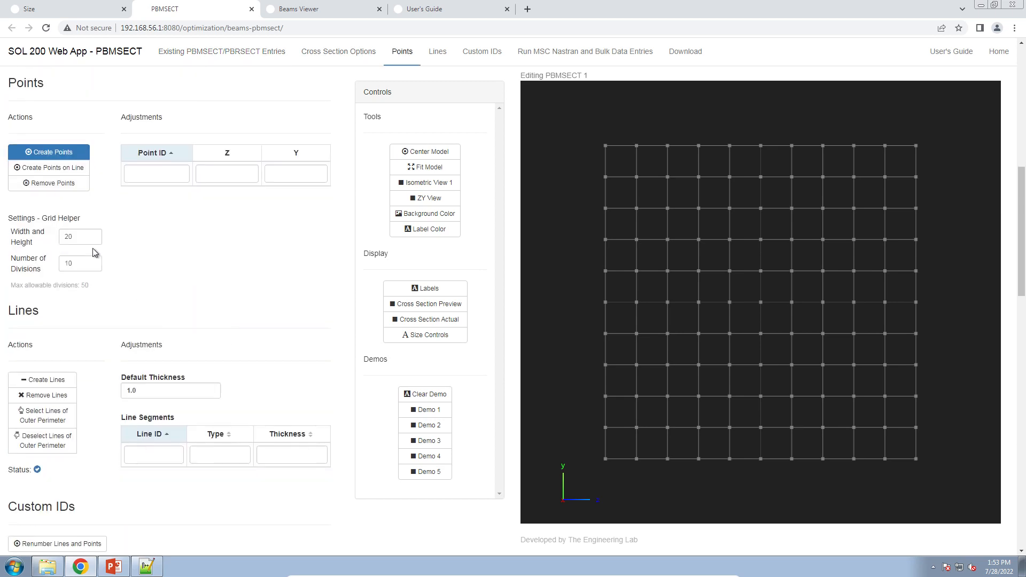
pyautogui.doubleClick(84, 239)
pyautogui.write('.1')
pyautogui.press('Tab')
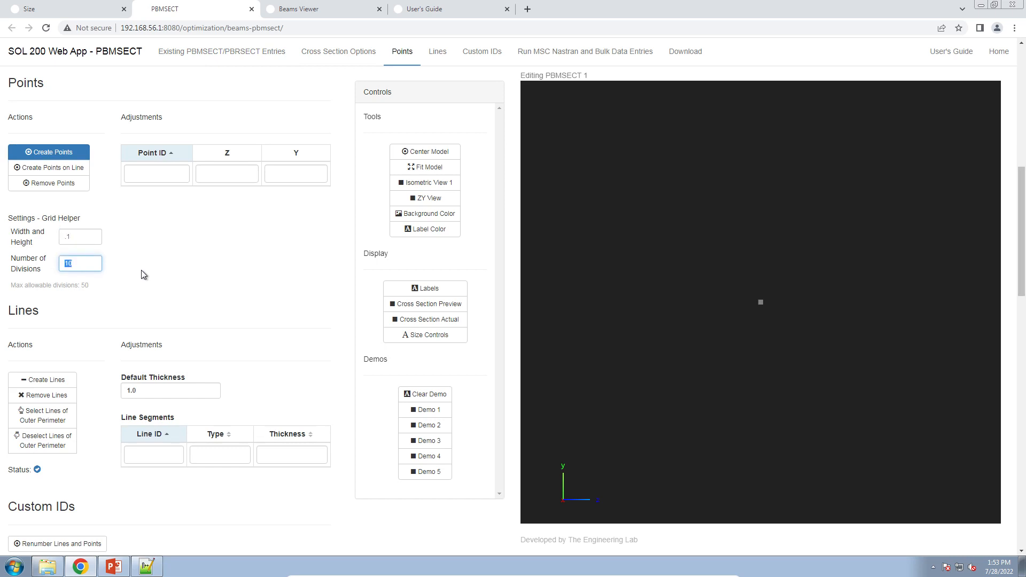
pyautogui.write('20')
pyautogui.press('Tab')
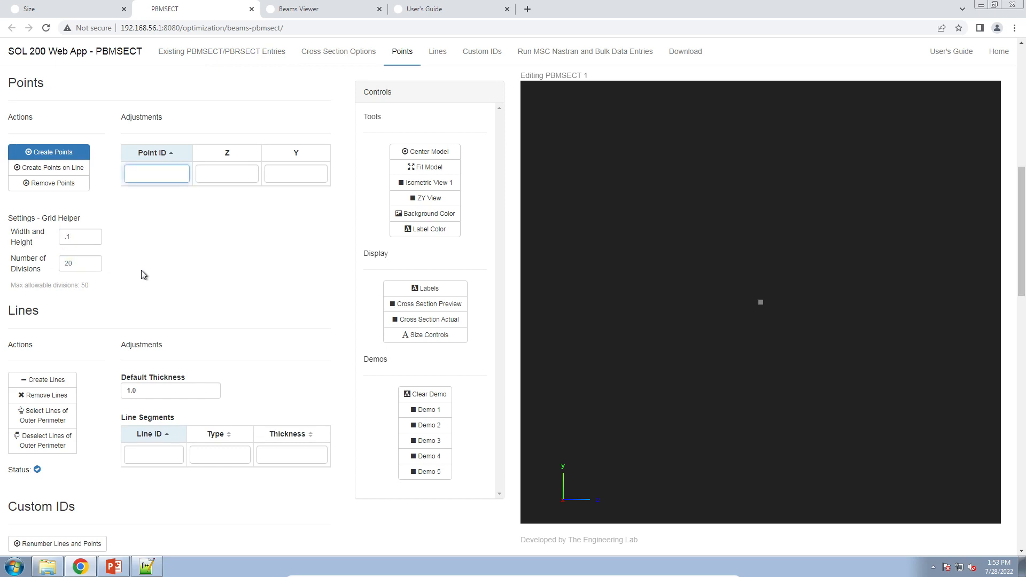
pyautogui.click(196, 276)
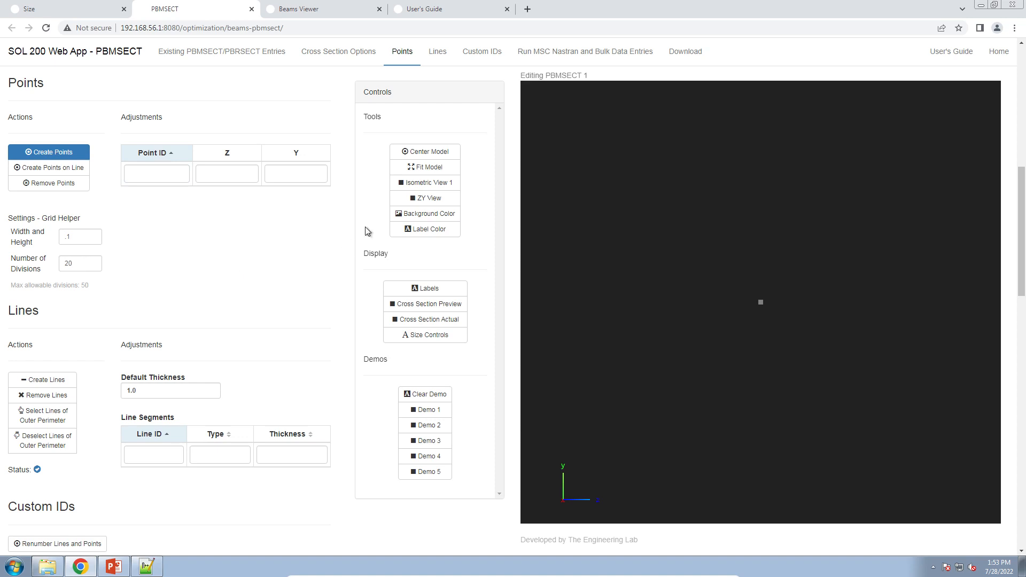
pyautogui.click(445, 169)
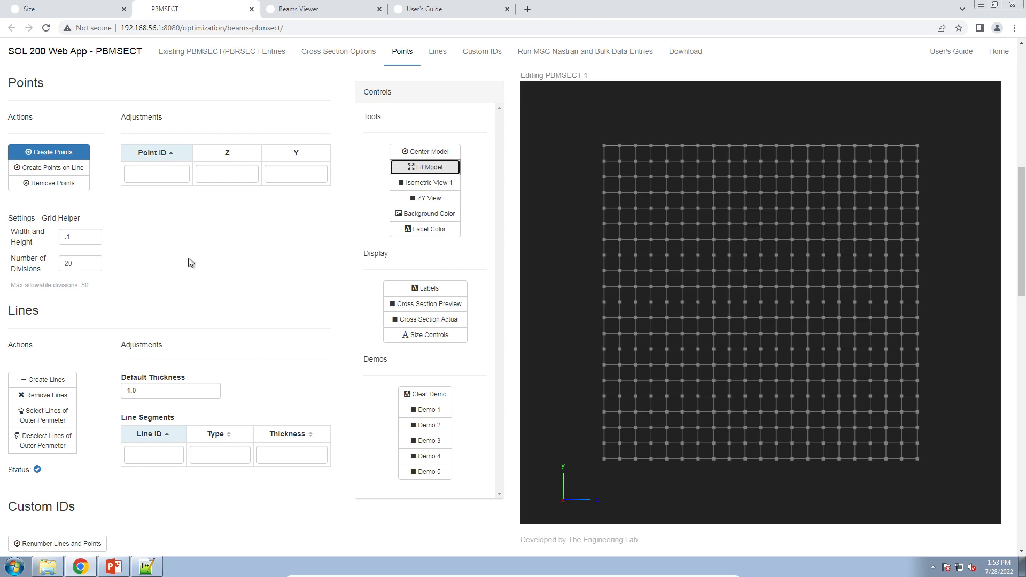
# Examine the GRID and material entries of beam_a.bdf in Notepad++.
pyautogui.click(61, 239)
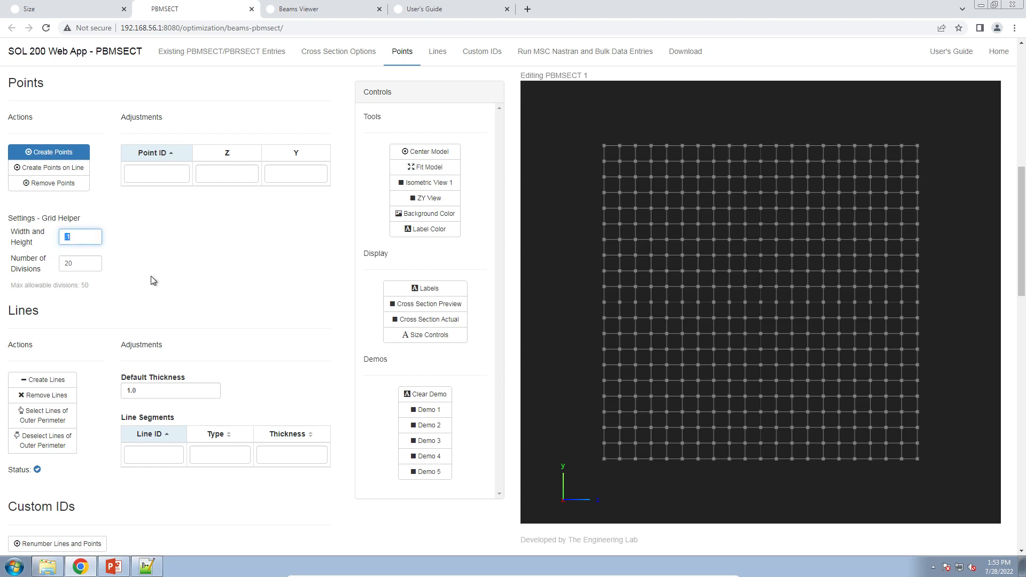
pyautogui.click(125, 263)
pyautogui.click(65, 237)
pyautogui.click(146, 566)
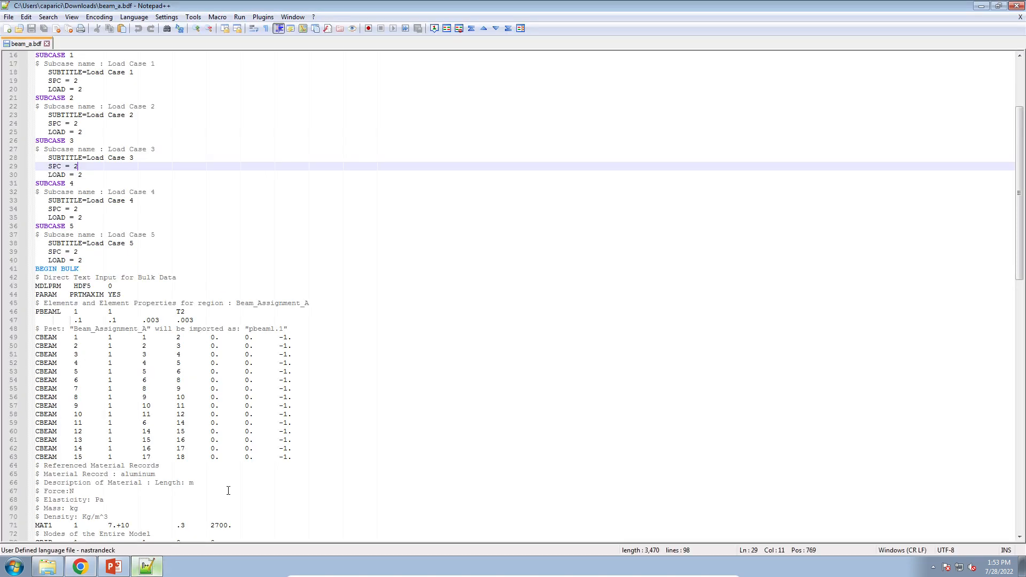
pyautogui.scroll(-15, 460, 378)
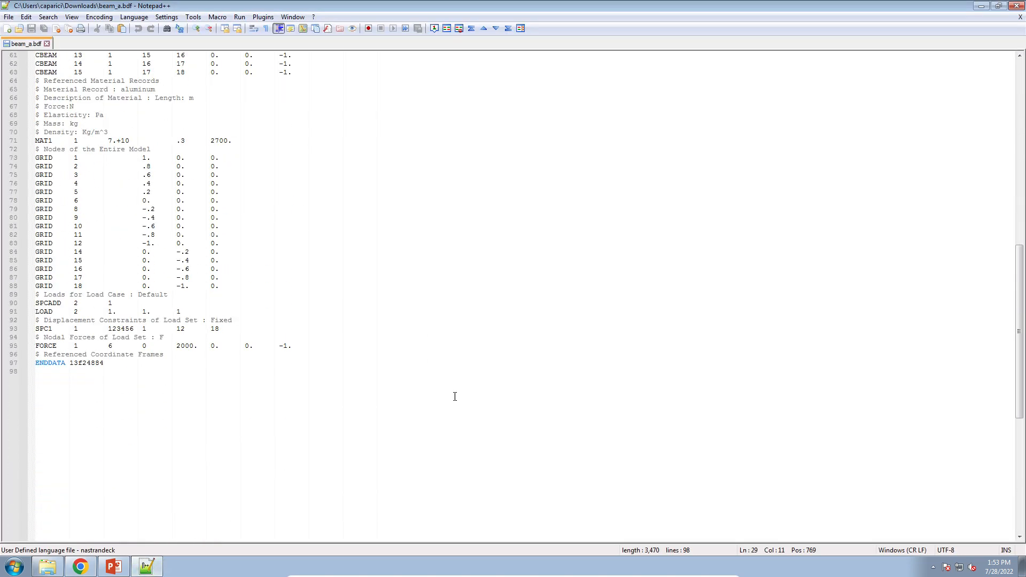
pyautogui.moveTo(454, 396); pyautogui.dragTo(208, 112)
pyautogui.scroll(2, 208, 111)
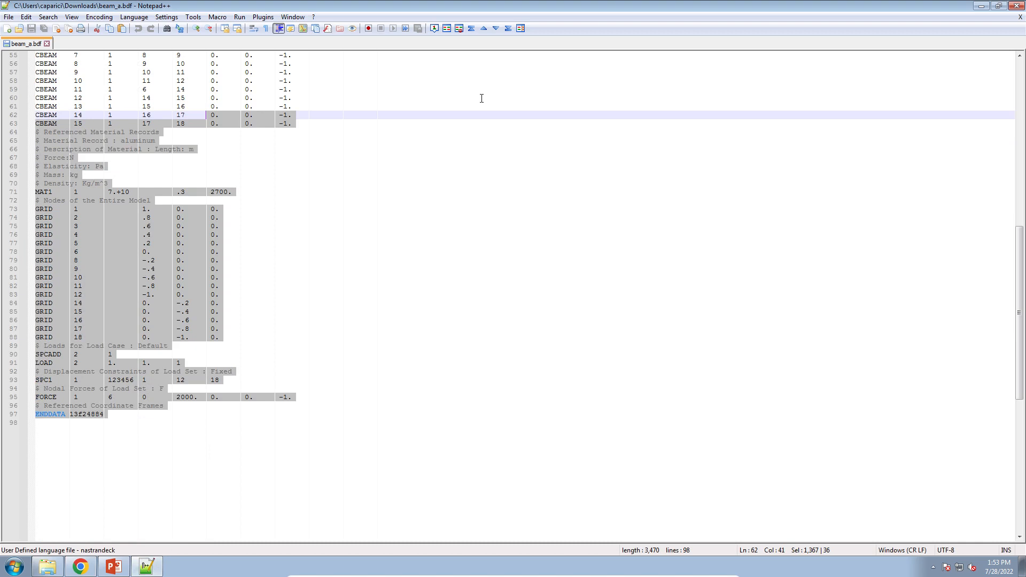
pyautogui.click(981, 7)
pyautogui.click(67, 236)
pyautogui.doubleClick(66, 237)
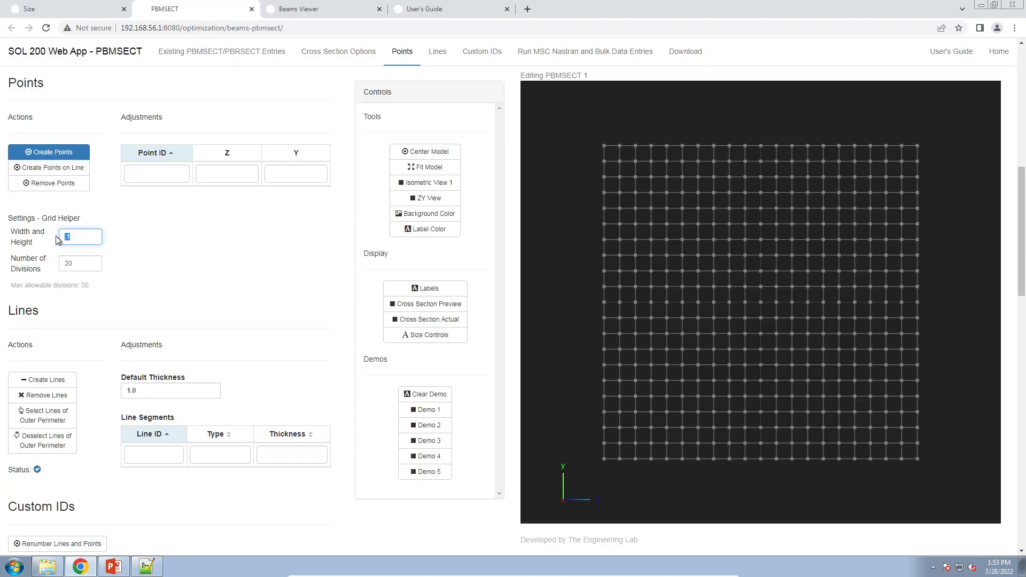
pyautogui.click(170, 317)
# Create the cross-section outline points on the grid, from Z -.03, Y .05 around the profile to Z -.05, Y .025.
pyautogui.click(918, 146)
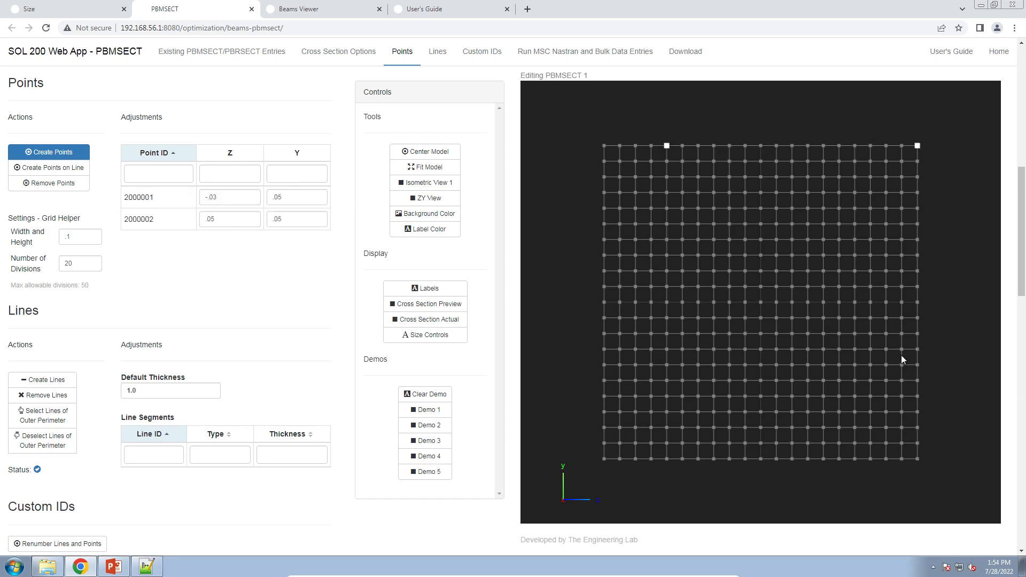
pyautogui.click(917, 287)
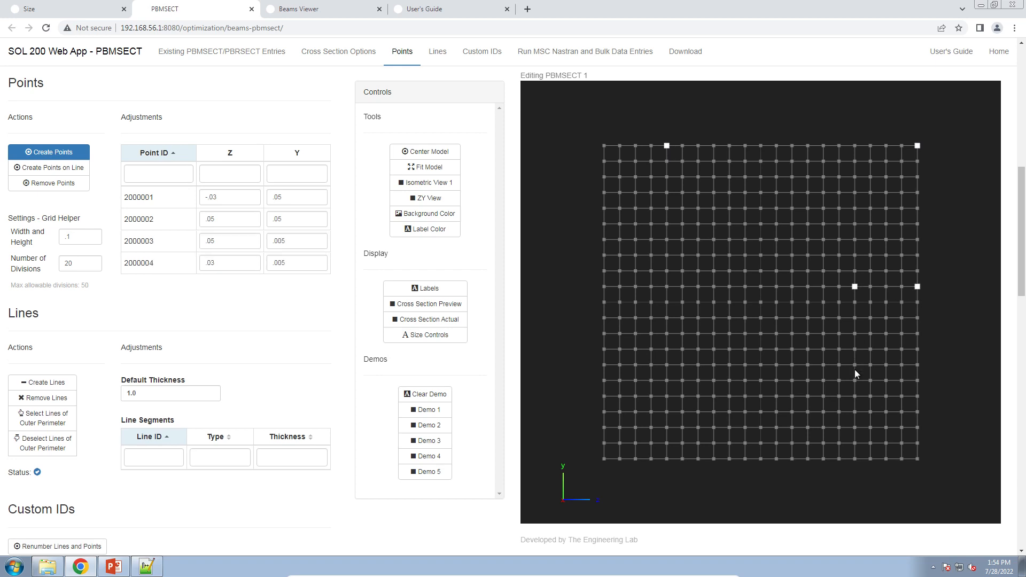
pyautogui.click(853, 386)
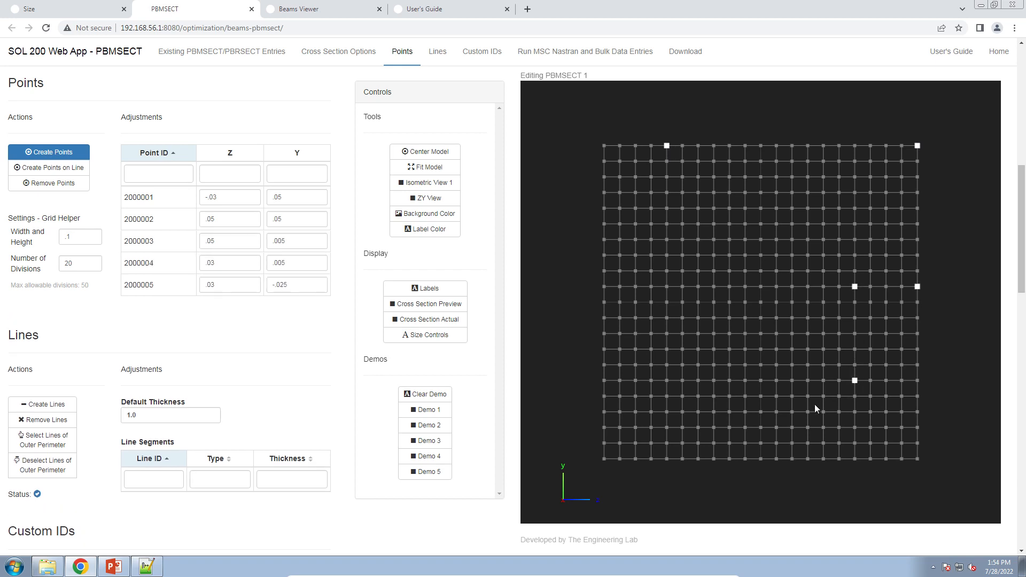
pyautogui.click(760, 413)
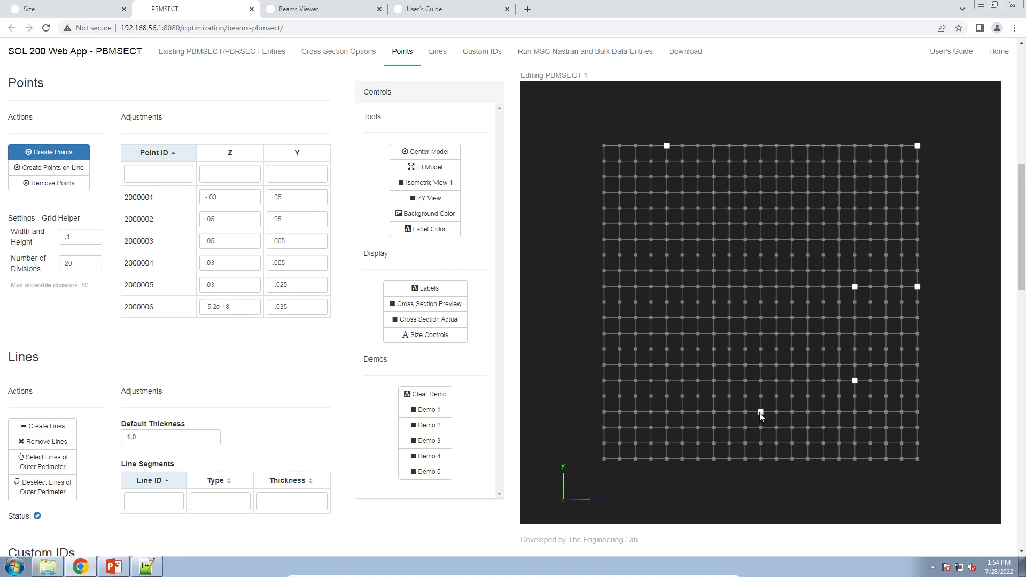
pyautogui.click(605, 412)
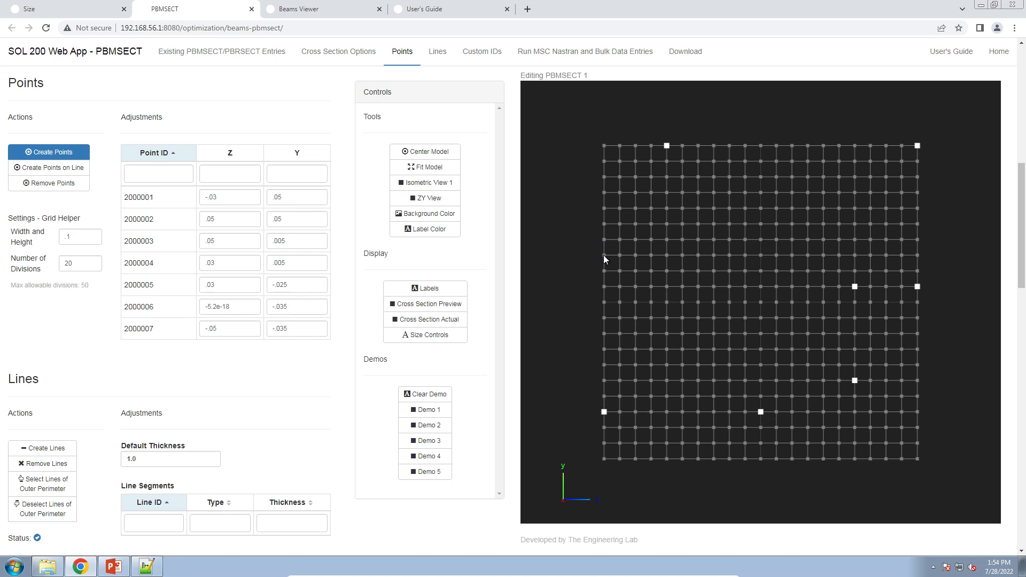
pyautogui.click(604, 256)
pyautogui.click(603, 224)
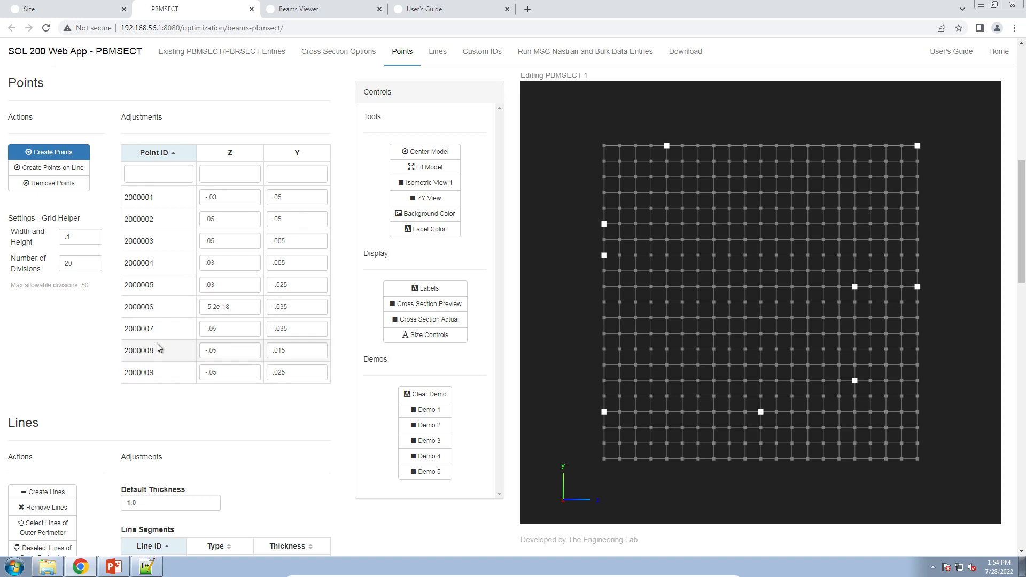
# Create line segments connecting the nine points in order around the closed cross-section outline.
pyautogui.click(43, 492)
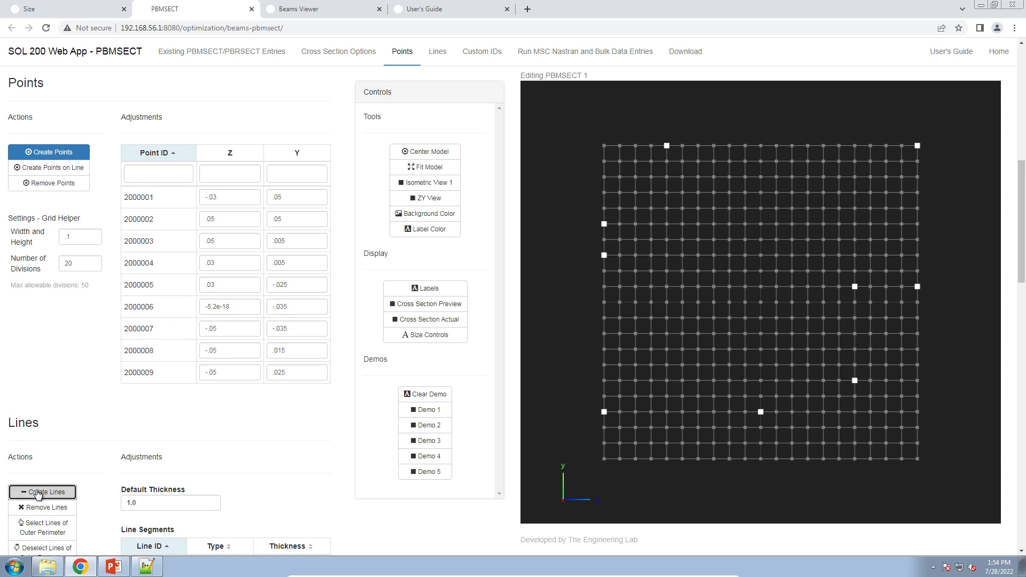
pyautogui.click(604, 412)
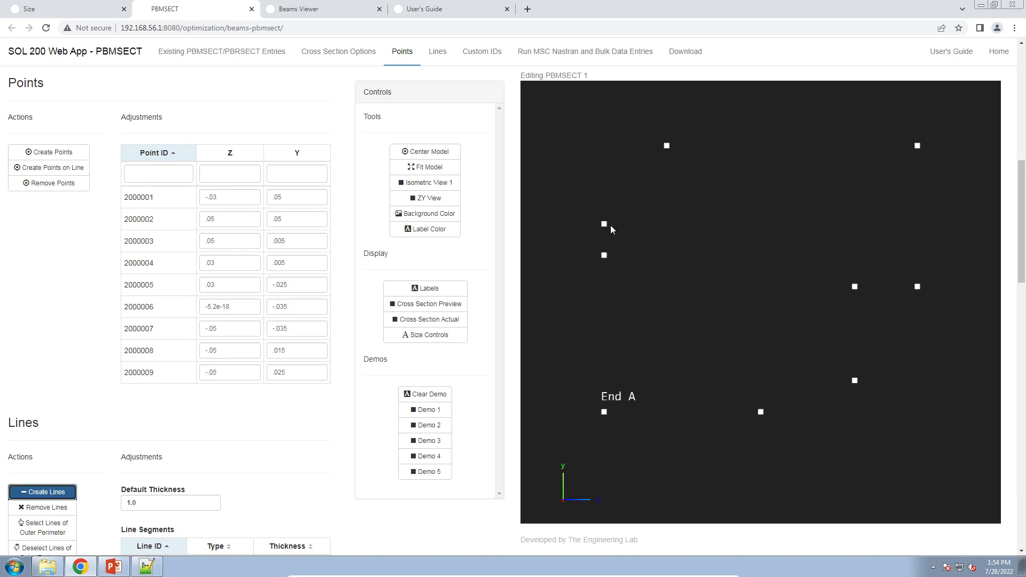
pyautogui.click(604, 255)
pyautogui.click(604, 224)
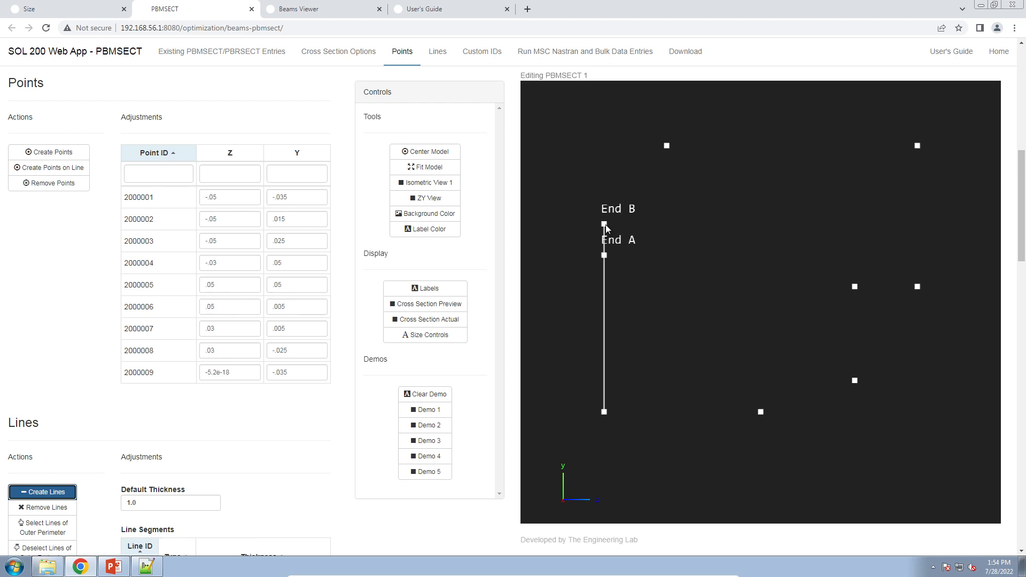
pyautogui.click(667, 146)
pyautogui.click(916, 146)
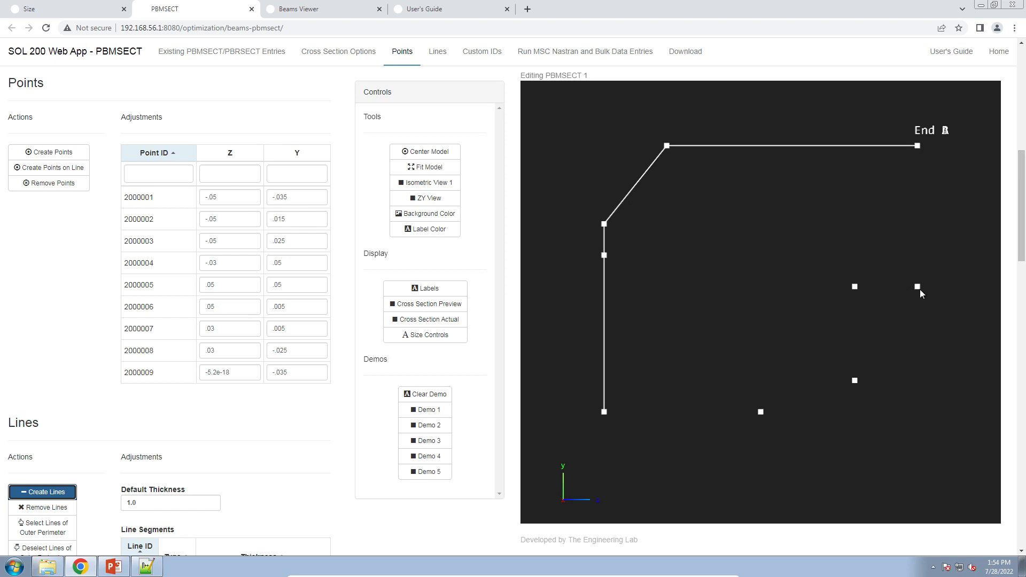
pyautogui.click(917, 287)
pyautogui.click(917, 147)
pyautogui.click(855, 287)
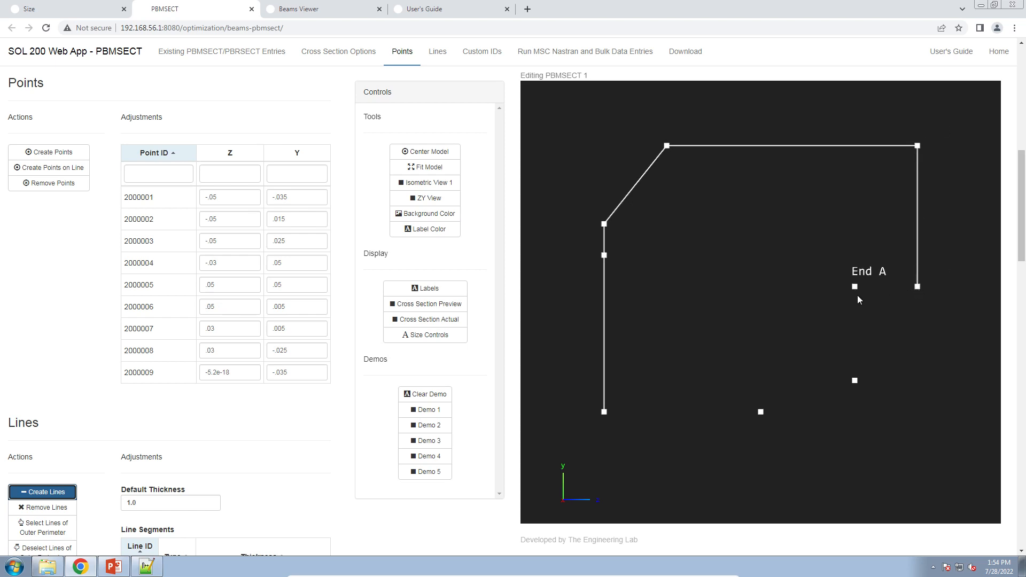
pyautogui.click(911, 287)
pyautogui.click(854, 287)
pyautogui.click(855, 379)
pyautogui.click(854, 381)
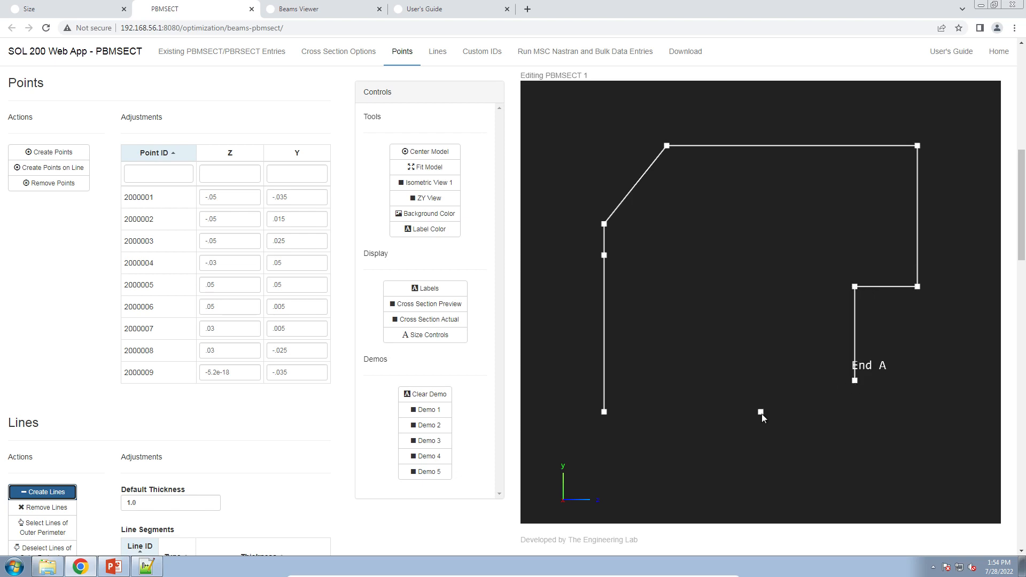
pyautogui.click(761, 413)
pyautogui.click(761, 412)
pyautogui.click(604, 412)
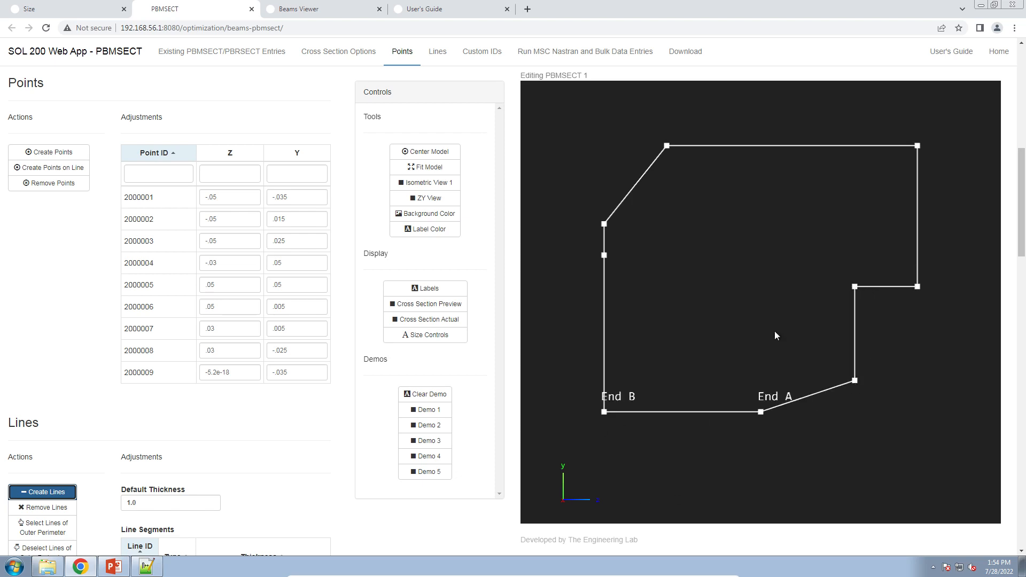
# Turn on the cross-section preview display for the profile.
pyautogui.click(448, 318)
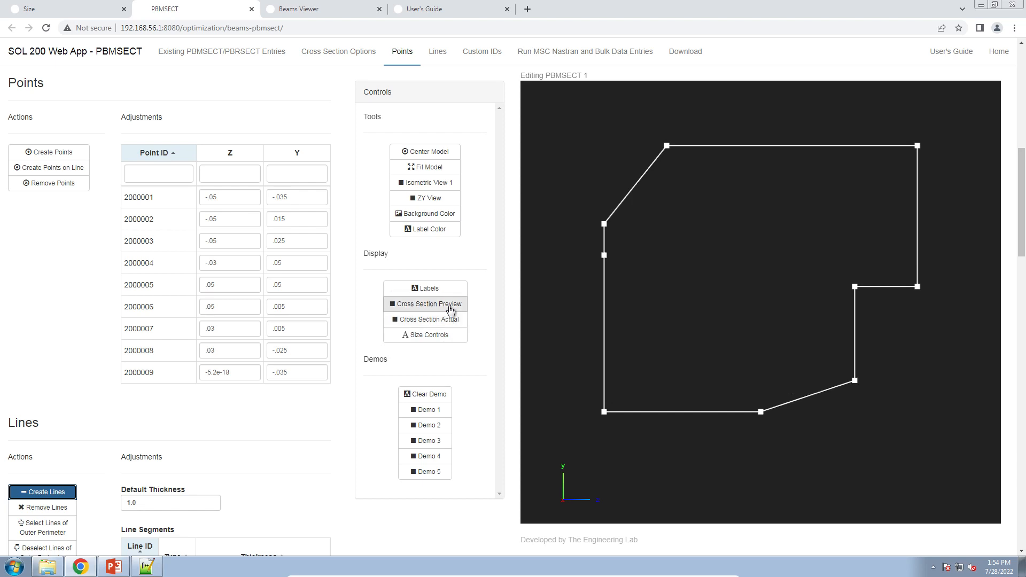
pyautogui.click(449, 303)
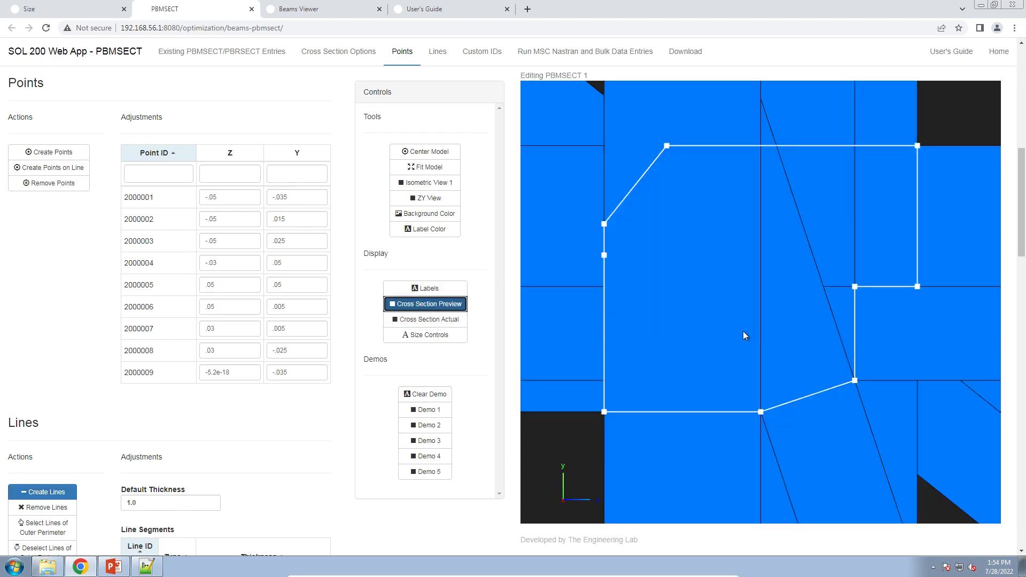
pyautogui.click(474, 292)
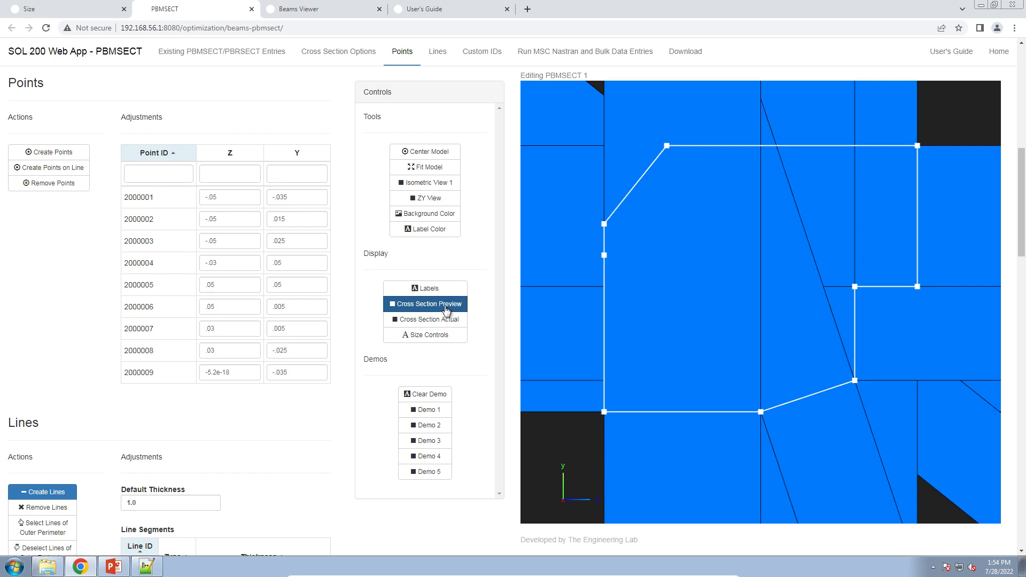
pyautogui.scroll(-5, 633, 299)
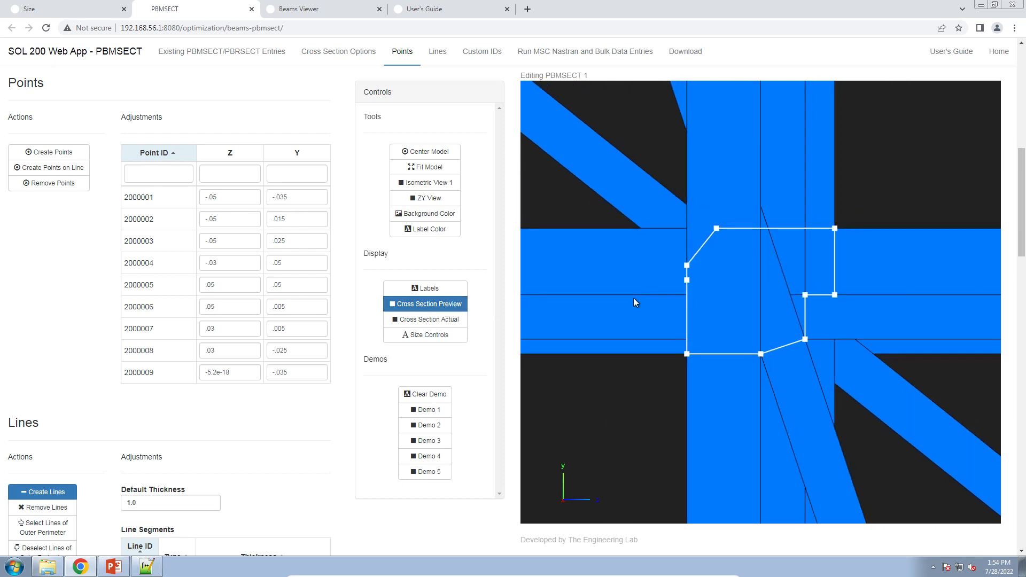
pyautogui.scroll(2, 633, 297)
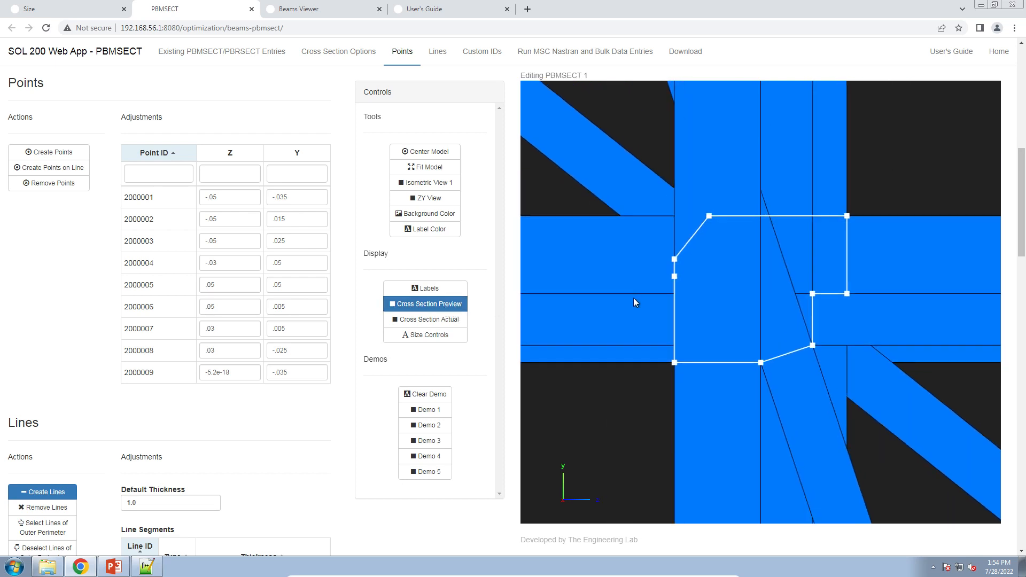
# Set the default line thickness to .01.
pyautogui.click(178, 505)
pyautogui.write('.1')
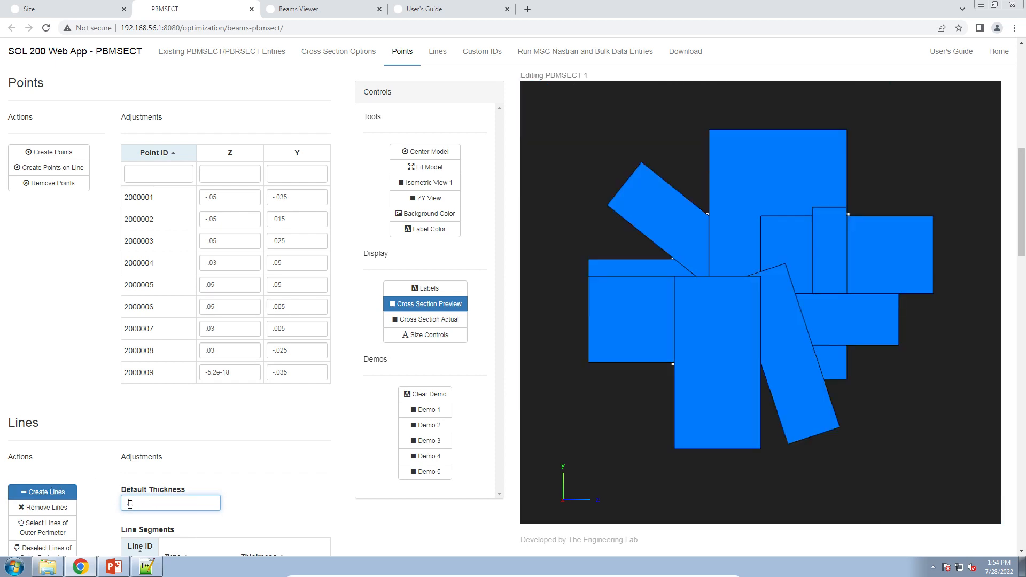
pyautogui.write('01')
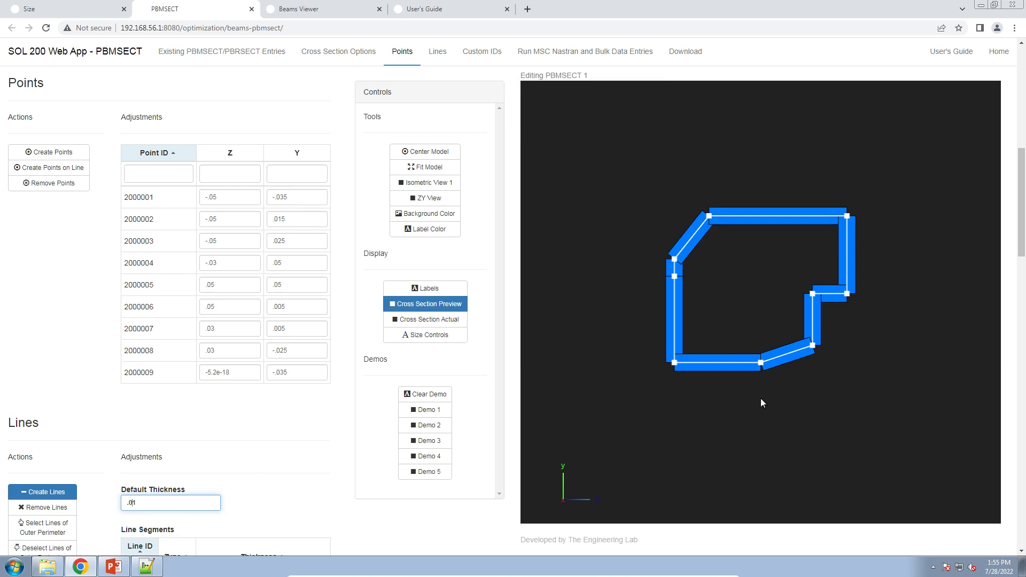
# Select all line segments of the loop as the outer perimeter (OUTP).
pyautogui.scroll(5, 765, 332)
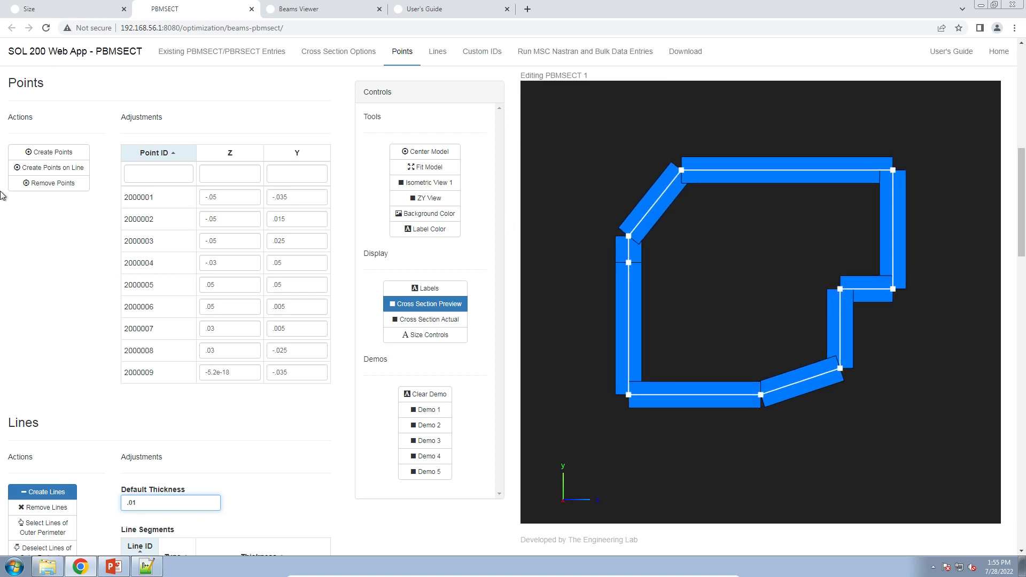
pyautogui.click(87, 354)
pyautogui.scroll(-4, 87, 351)
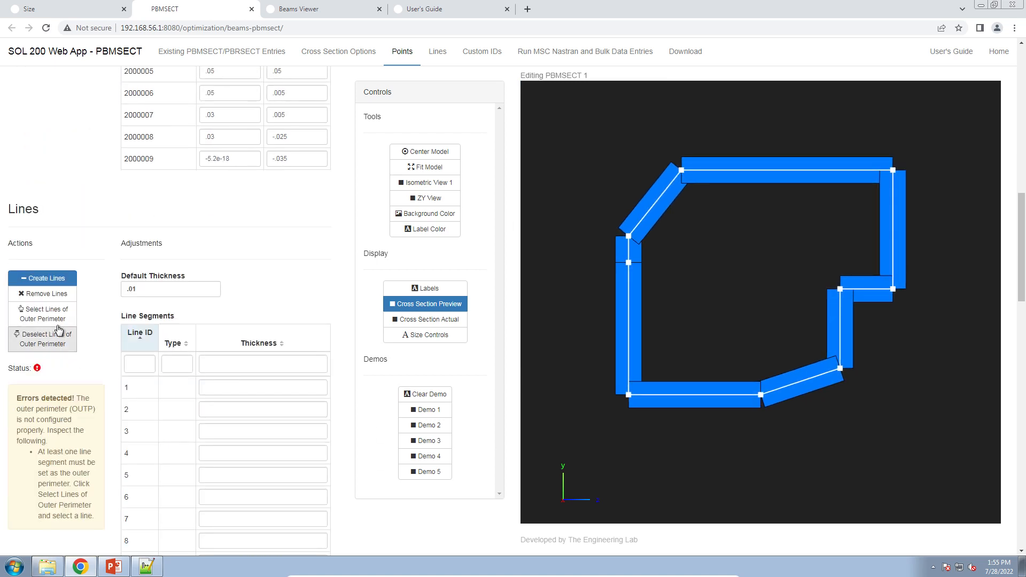
pyautogui.click(56, 319)
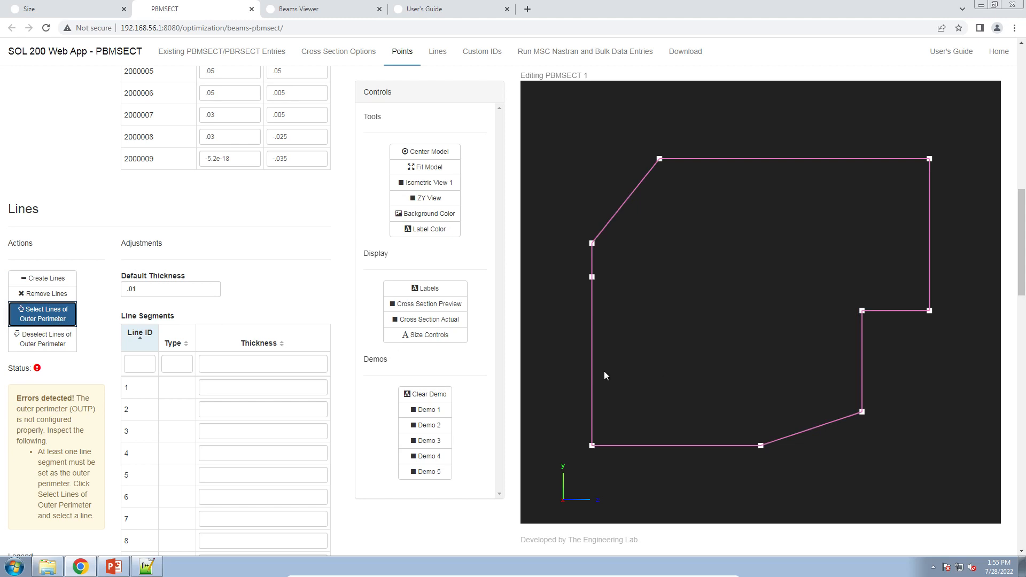
pyautogui.click(593, 366)
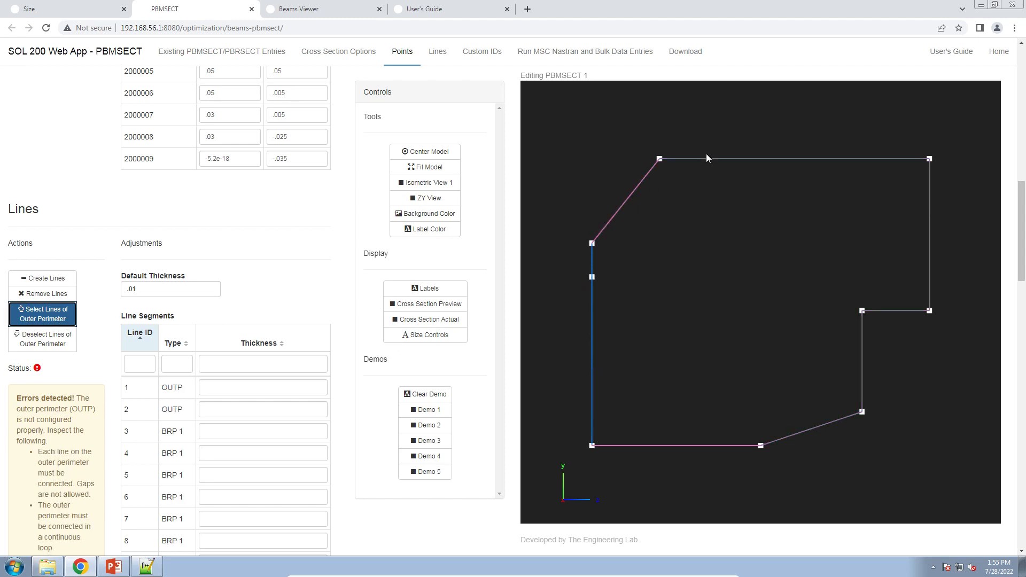
pyautogui.click(645, 175)
pyautogui.click(711, 159)
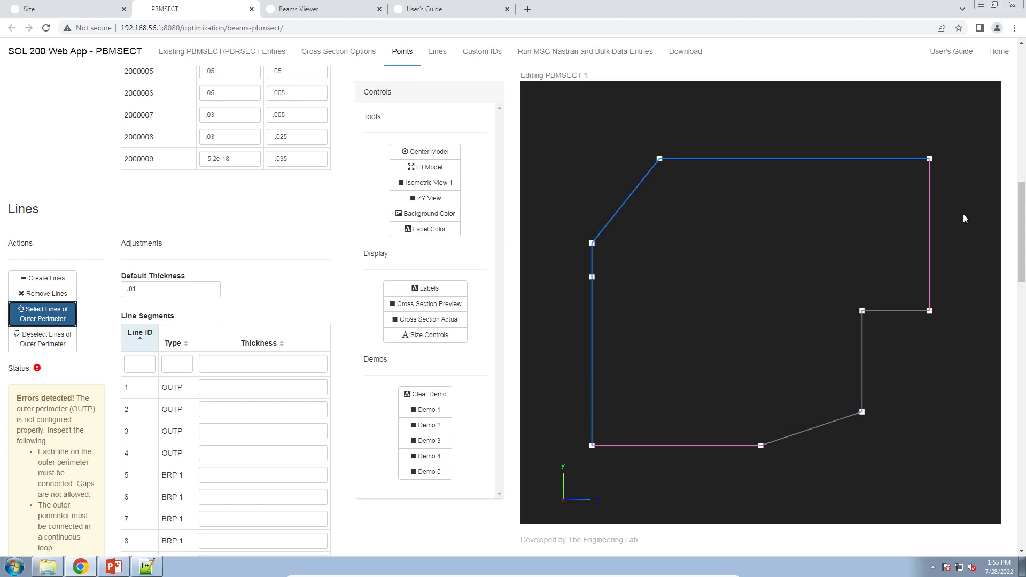
pyautogui.click(932, 249)
pyautogui.click(891, 311)
pyautogui.click(854, 398)
pyautogui.click(837, 424)
pyautogui.click(740, 445)
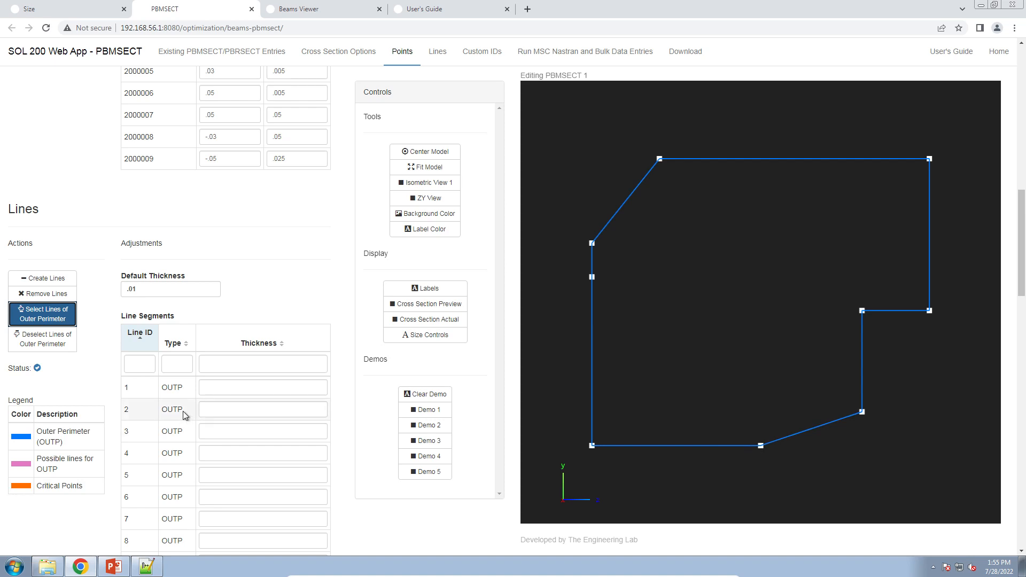
pyautogui.scroll(-3, 172, 392)
pyautogui.moveTo(161, 229); pyautogui.dragTo(188, 345)
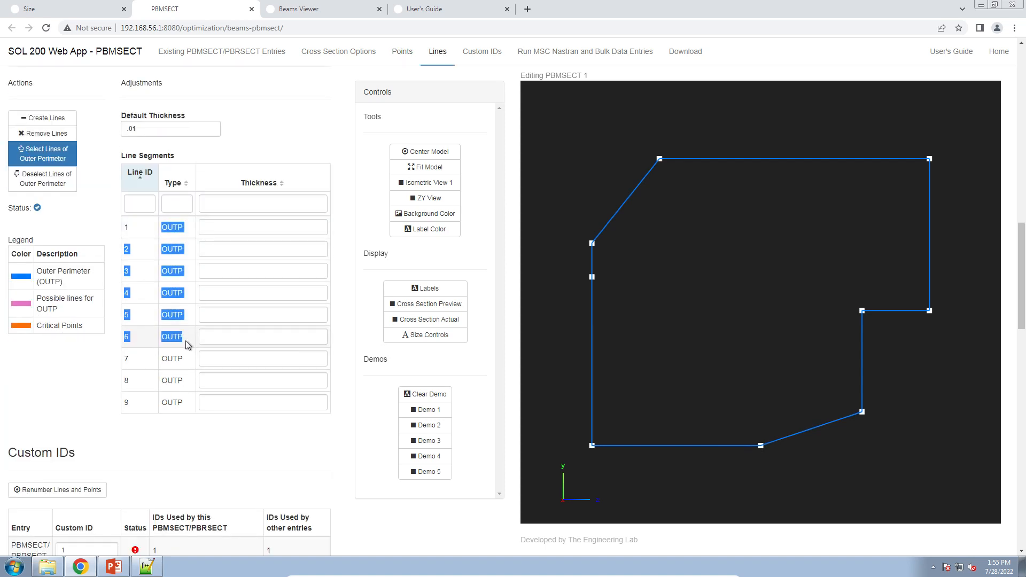
pyautogui.click(187, 345)
pyautogui.moveTo(161, 228); pyautogui.dragTo(184, 258)
pyautogui.click(182, 244)
pyautogui.click(172, 293)
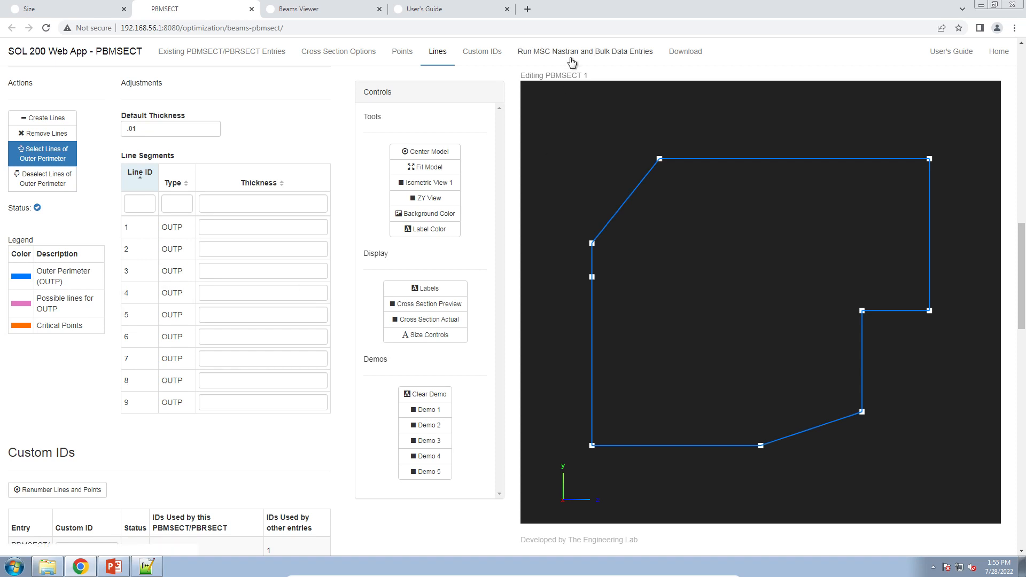
# Run MSC Nastran on the generated bulk data entries and view the resulting section in ZY view with the preview shown.
pyautogui.click(572, 60)
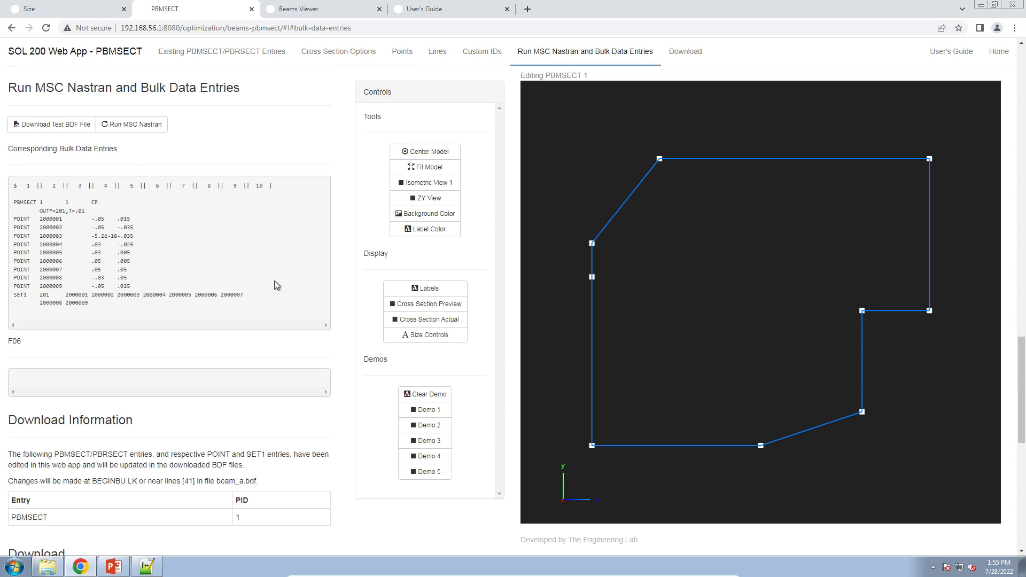
pyautogui.moveTo(266, 309); pyautogui.dragTo(5, 206)
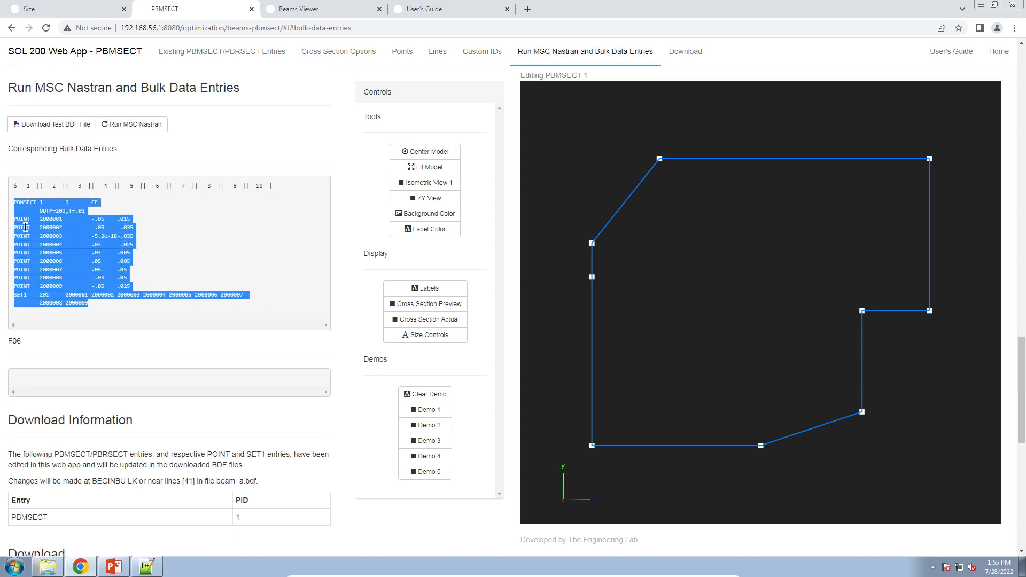
pyautogui.click(130, 124)
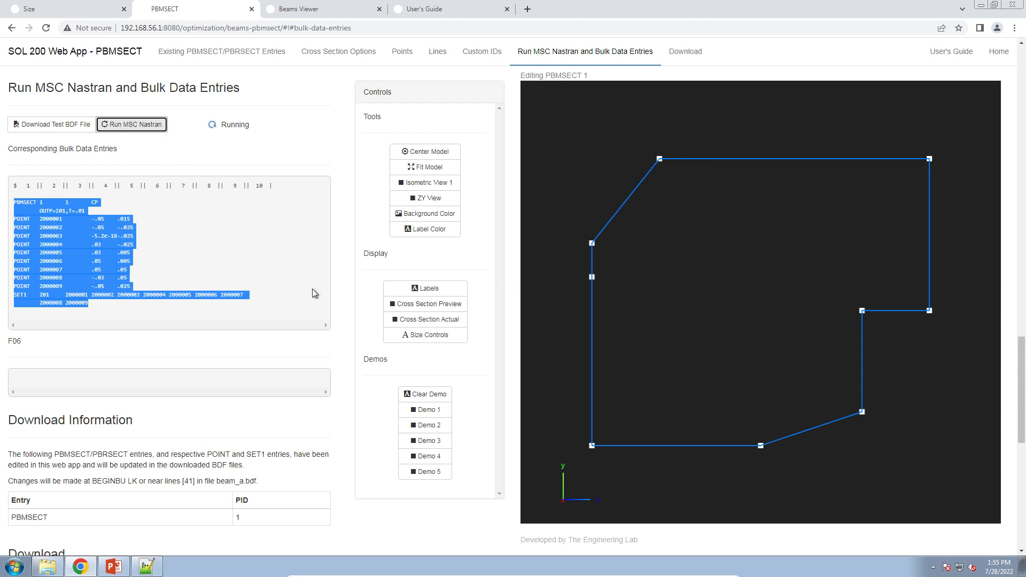
pyautogui.click(440, 198)
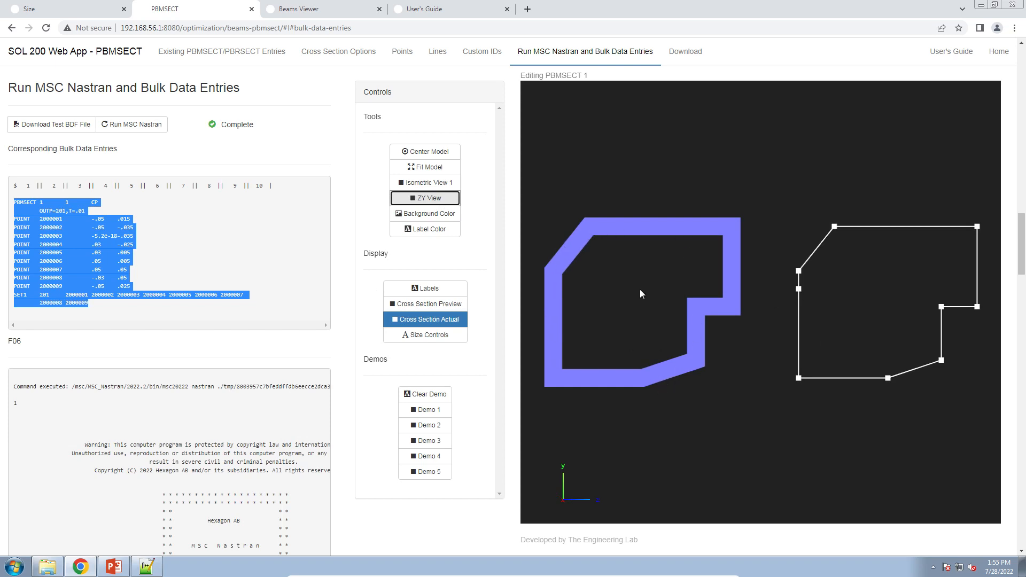
pyautogui.click(429, 304)
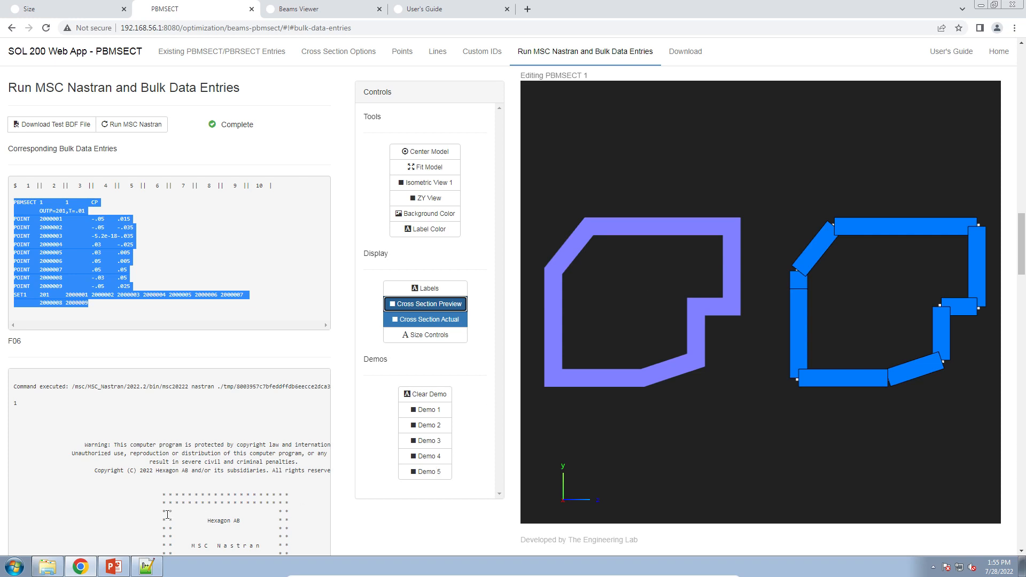
pyautogui.click(417, 12)
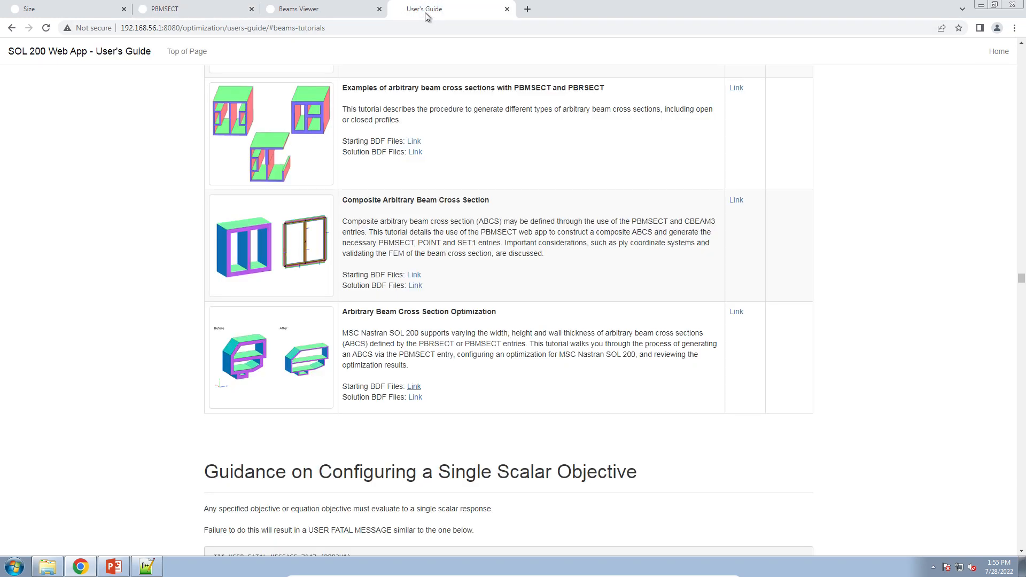
pyautogui.click(737, 315)
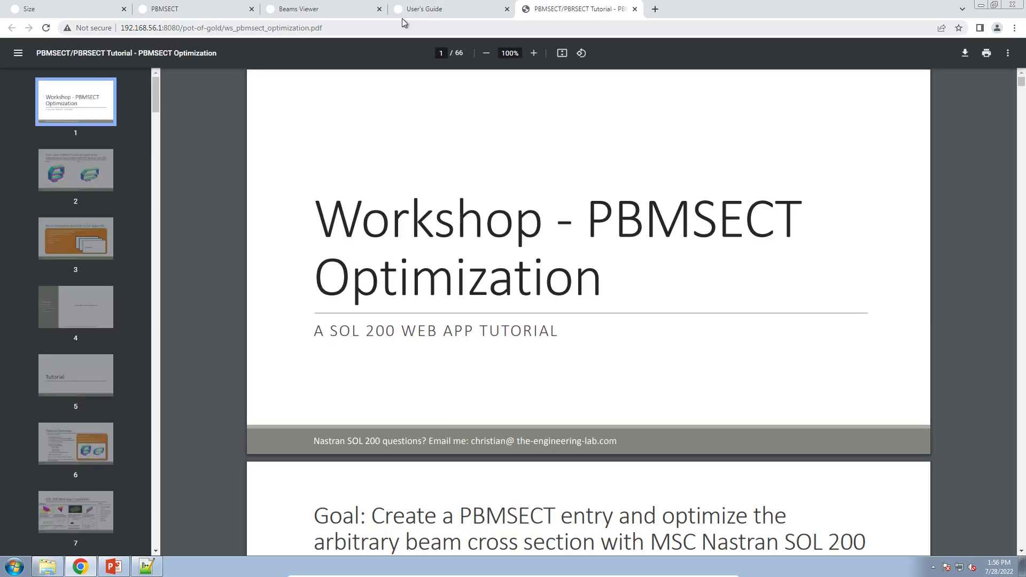
pyautogui.click(635, 9)
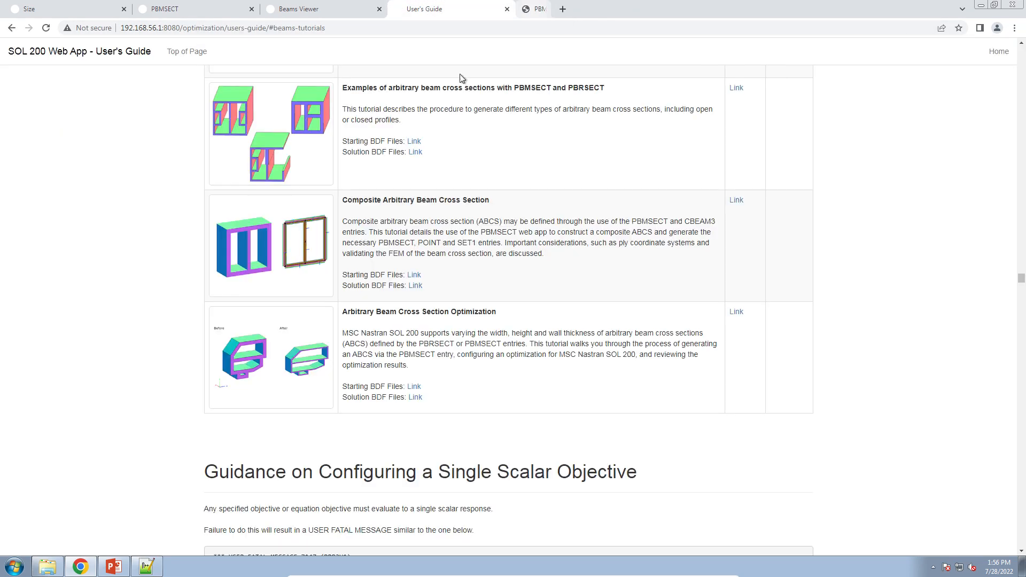
pyautogui.click(210, 13)
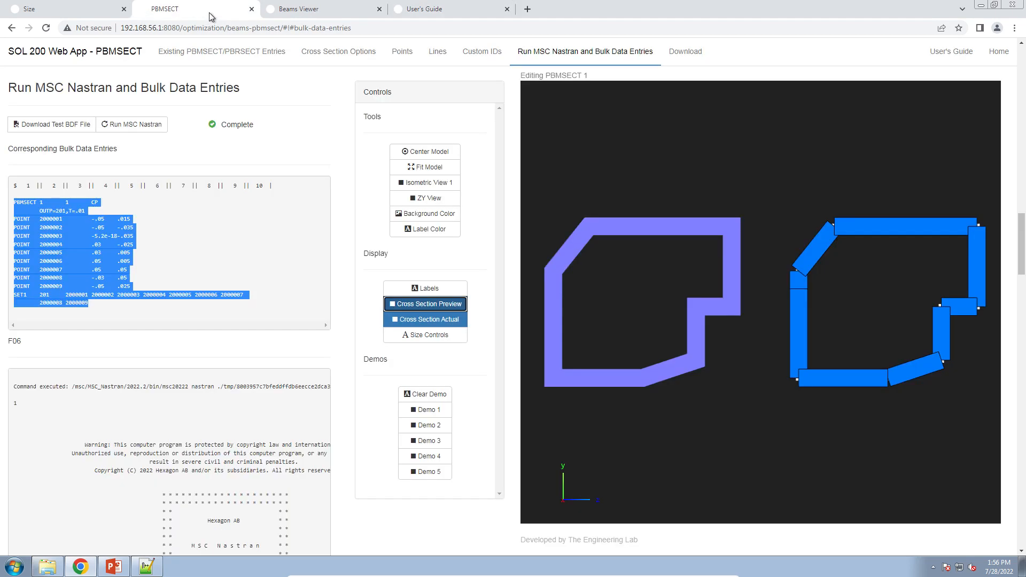
# Switch to PowerPoint and open the Cross Section Preview slide of the optimization tutorial.
pyautogui.click(112, 567)
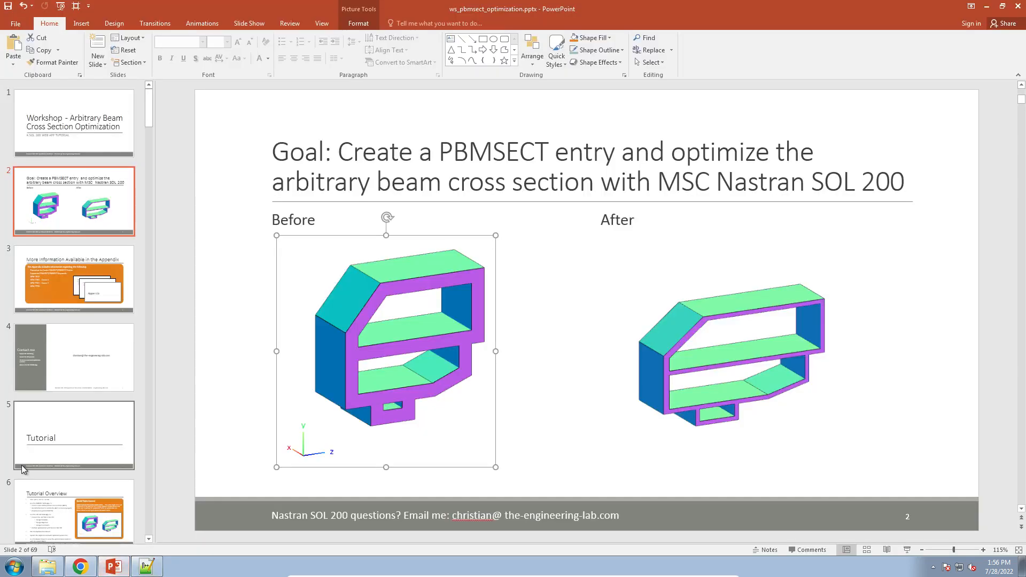
pyautogui.scroll(-10, 61, 463)
pyautogui.scroll(-2, 61, 462)
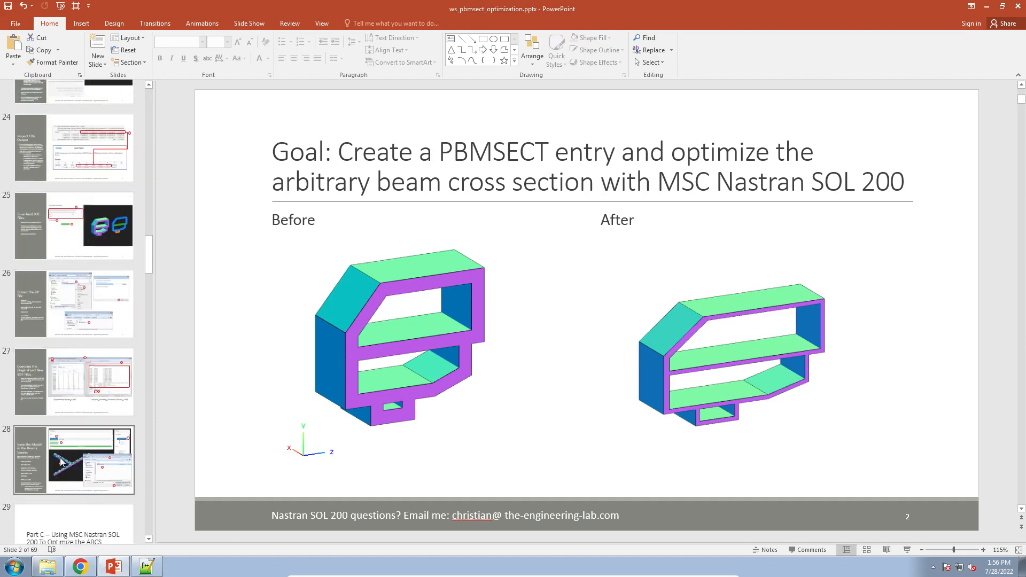
pyautogui.scroll(-2, 67, 443)
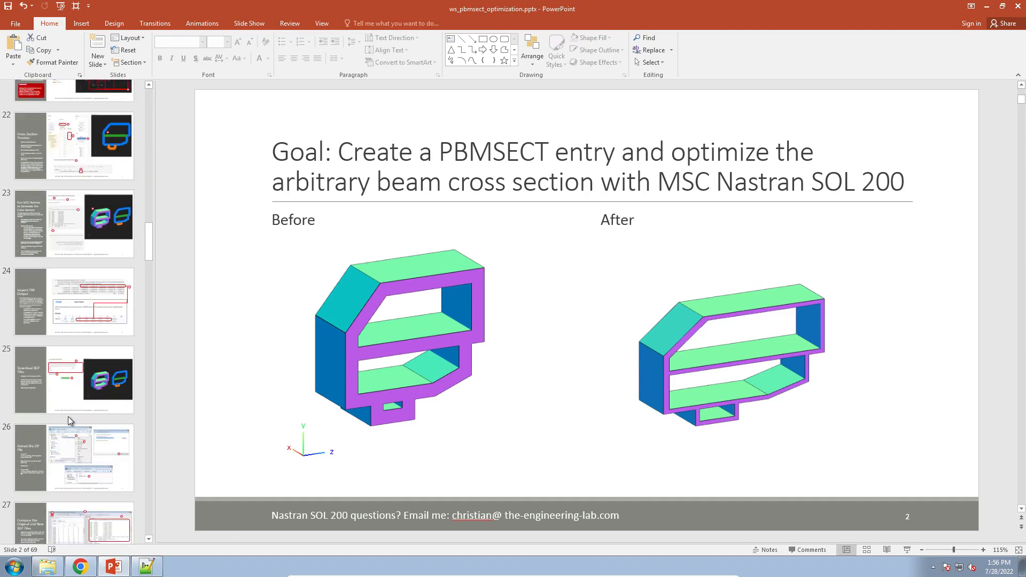
pyautogui.scroll(2, 68, 415)
pyautogui.click(83, 309)
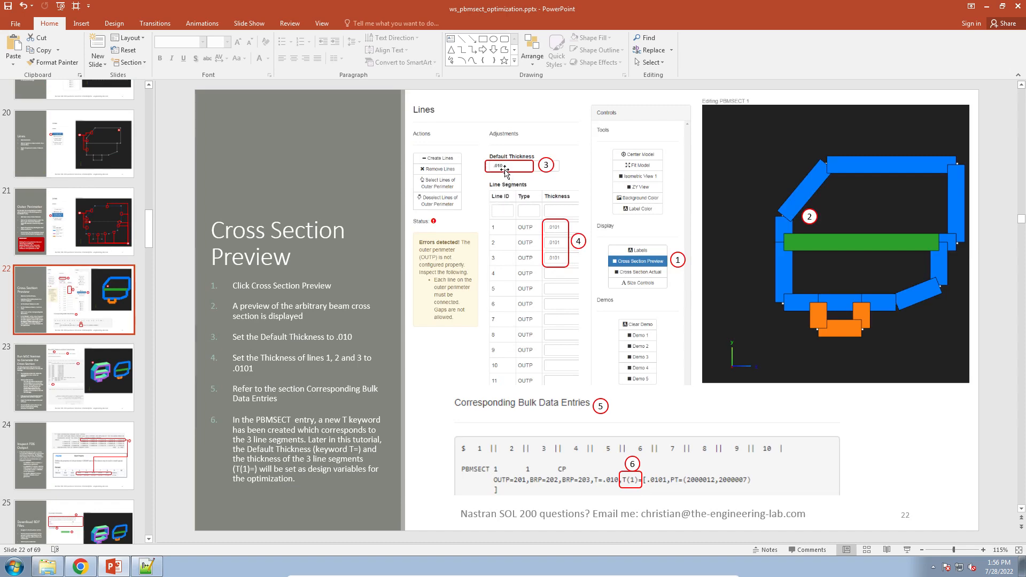
# Return to the browser web app and add two points on the section's bottom edge.
pyautogui.click(78, 566)
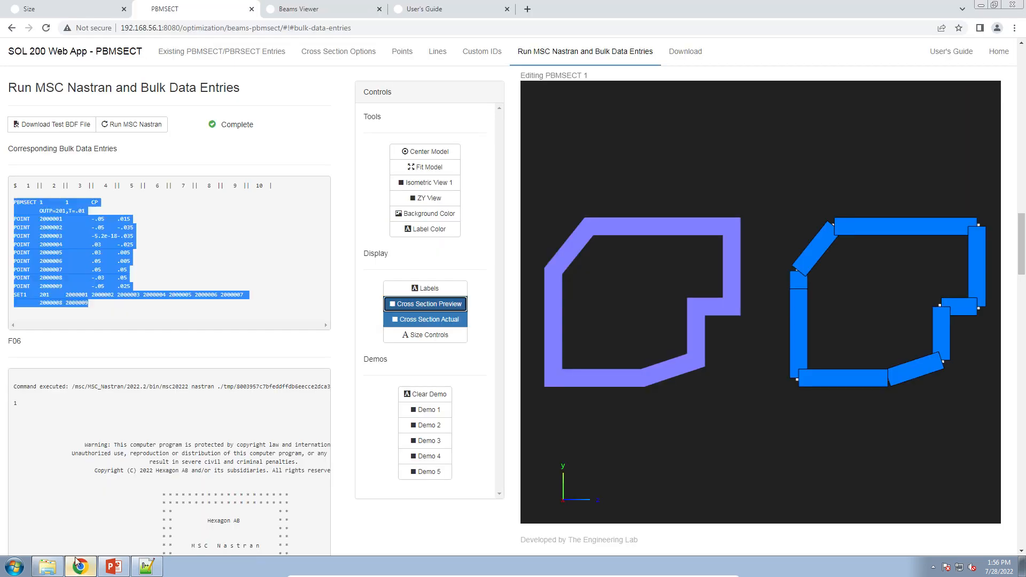
pyautogui.scroll(12, 195, 283)
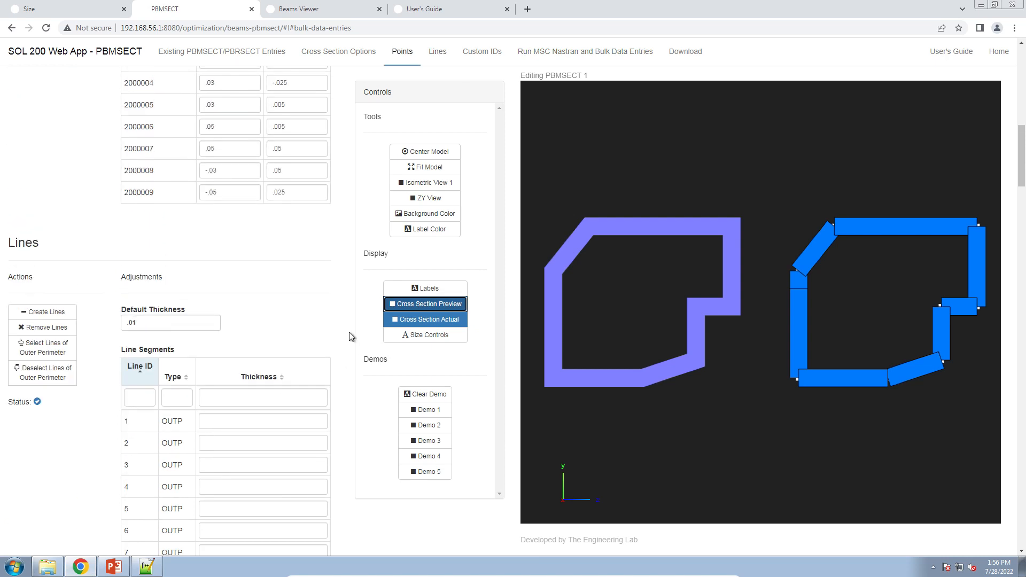
pyautogui.scroll(-1, 300, 366)
pyautogui.scroll(-4, 349, 374)
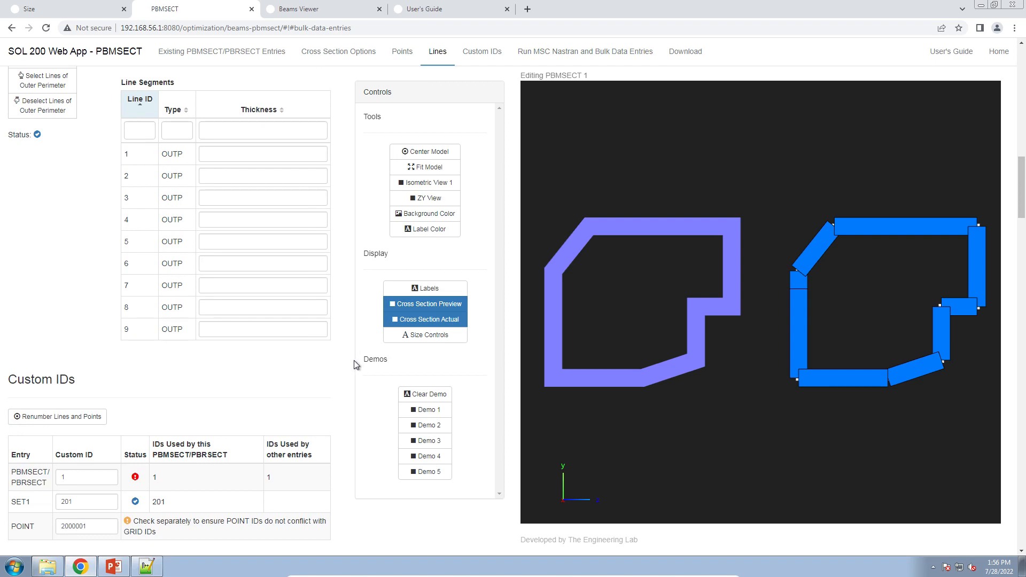
pyautogui.scroll(1, 96, 274)
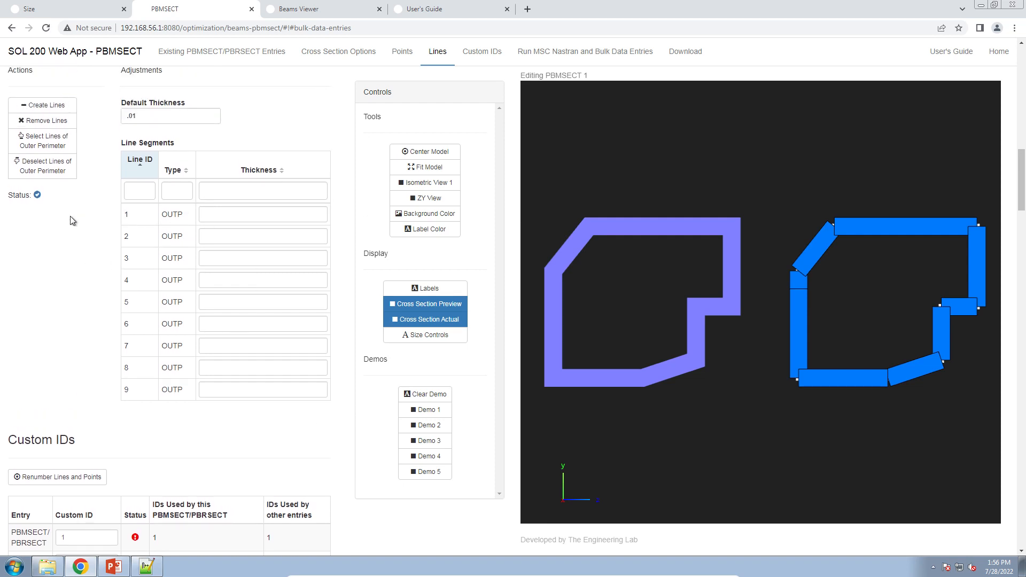
pyautogui.scroll(2, 73, 221)
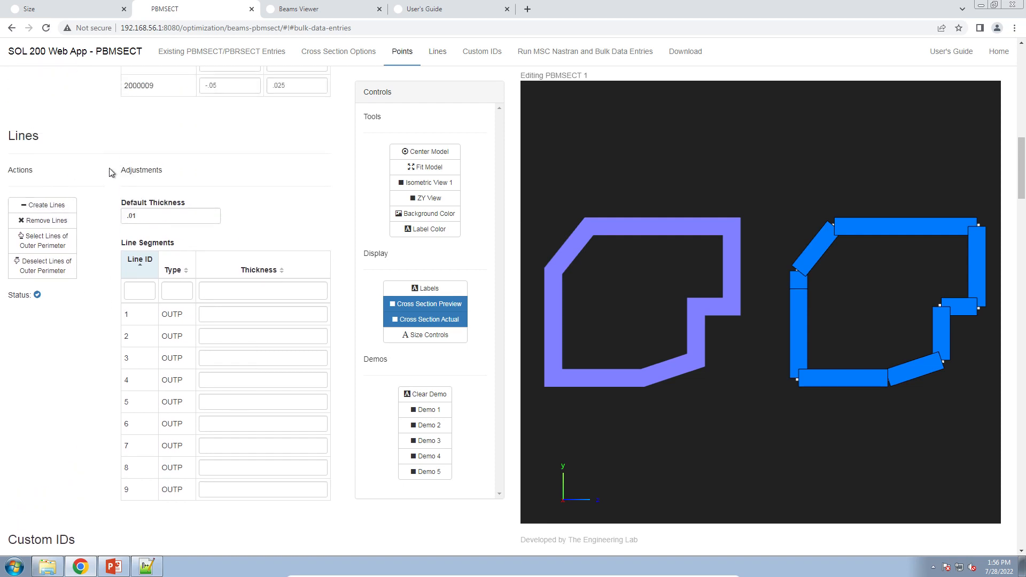
pyautogui.click(394, 60)
pyautogui.click(38, 172)
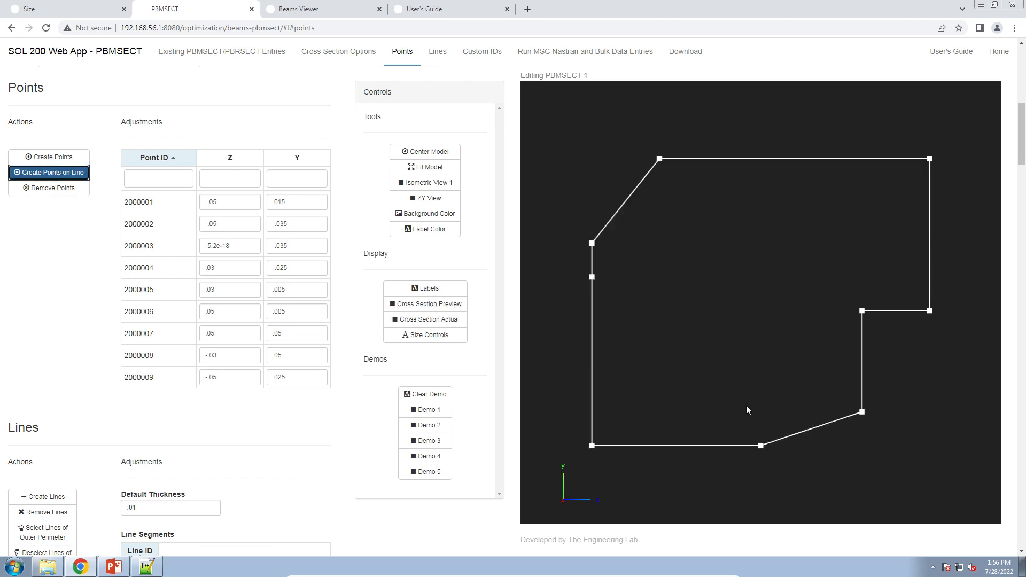
pyautogui.click(642, 445)
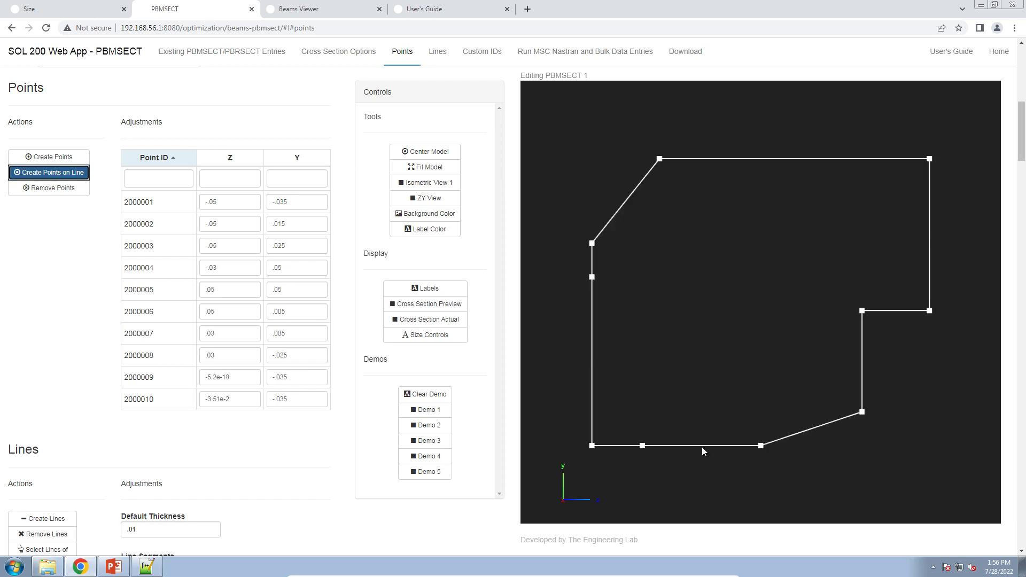
pyautogui.click(713, 445)
# Create two free points below the bottom edge, at Z -.035 and -.015 with Y -.05.
pyautogui.click(81, 158)
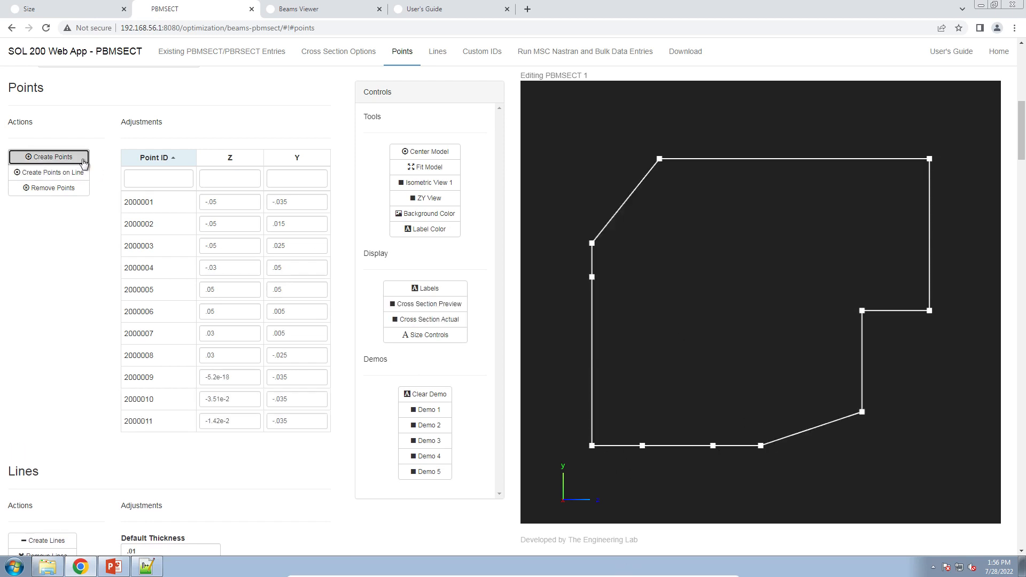
pyautogui.click(650, 459)
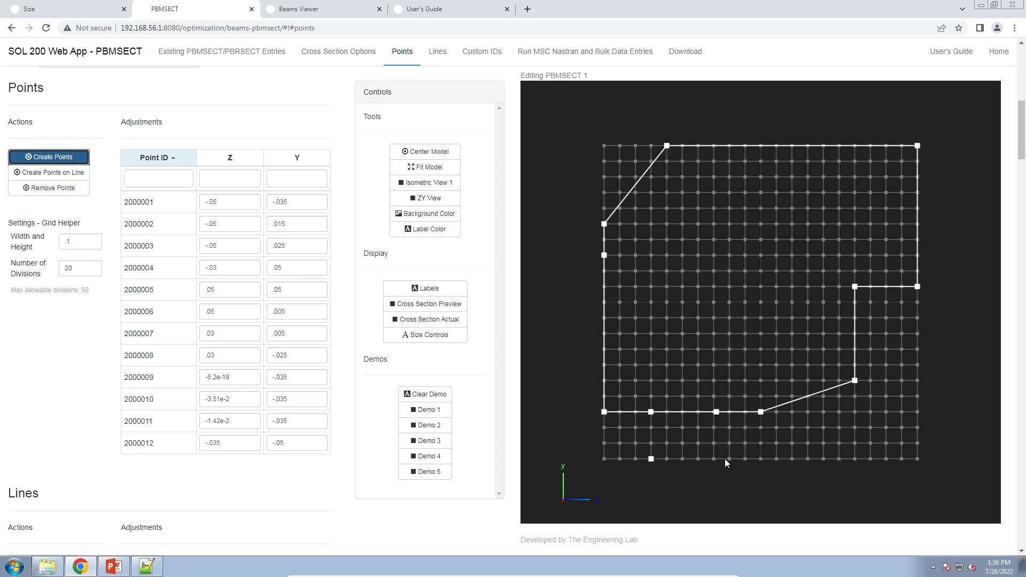
pyautogui.click(715, 460)
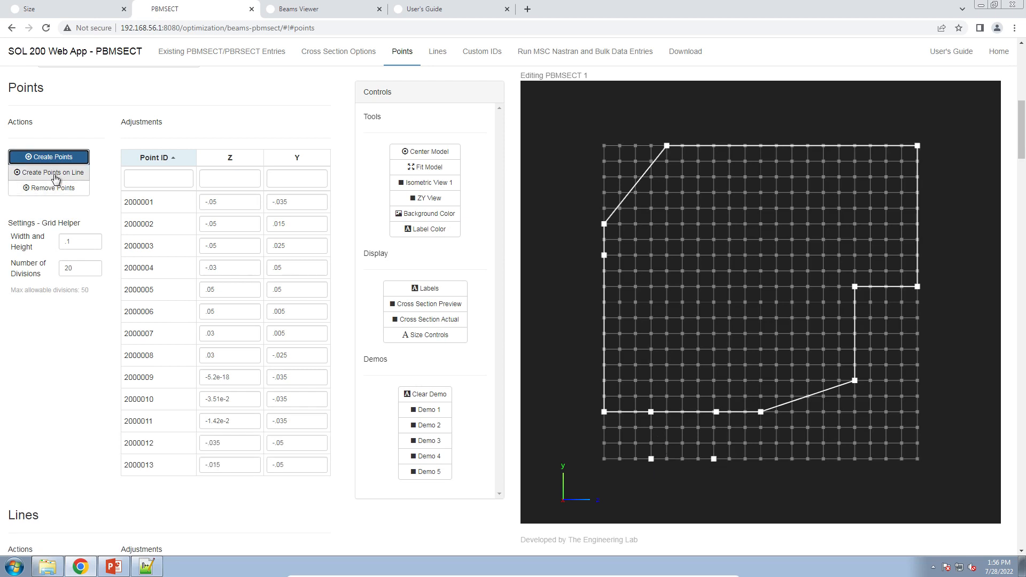
# Create lines joining the new points to the bottom edge points to form a small rectangular loop.
pyautogui.scroll(-6, 67, 274)
pyautogui.click(42, 263)
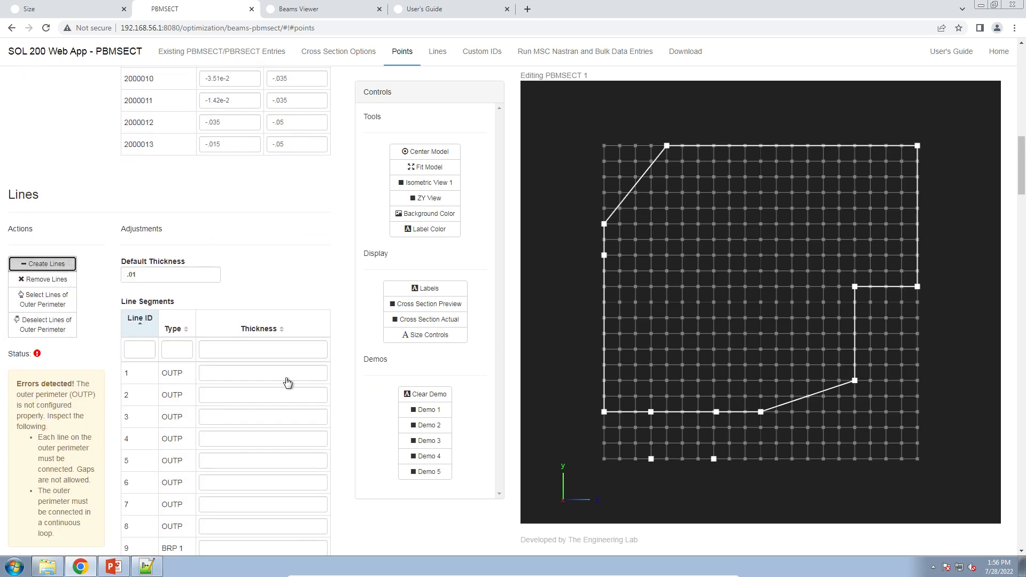
pyautogui.click(716, 412)
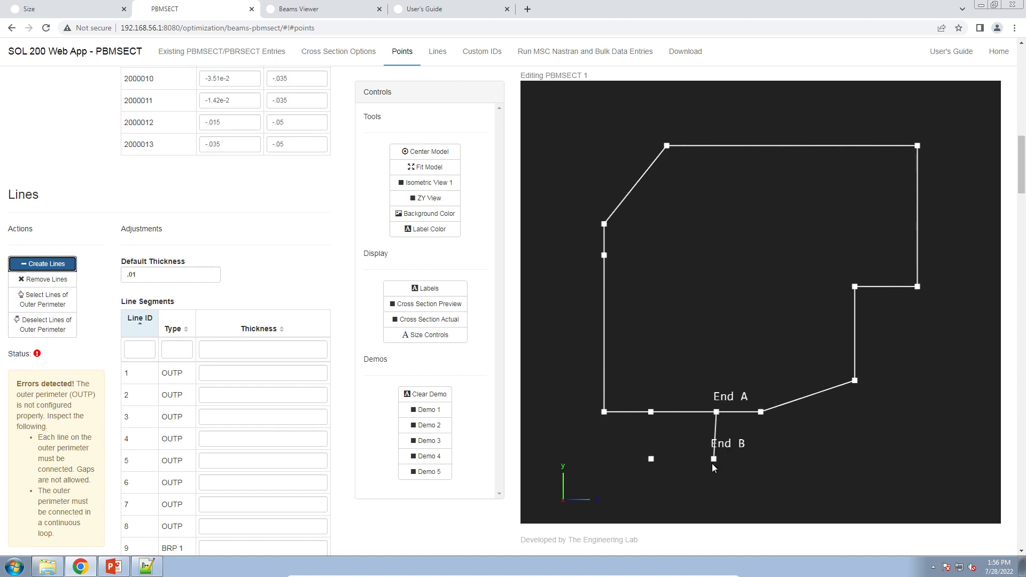
pyautogui.click(651, 458)
pyautogui.scroll(3, 739, 420)
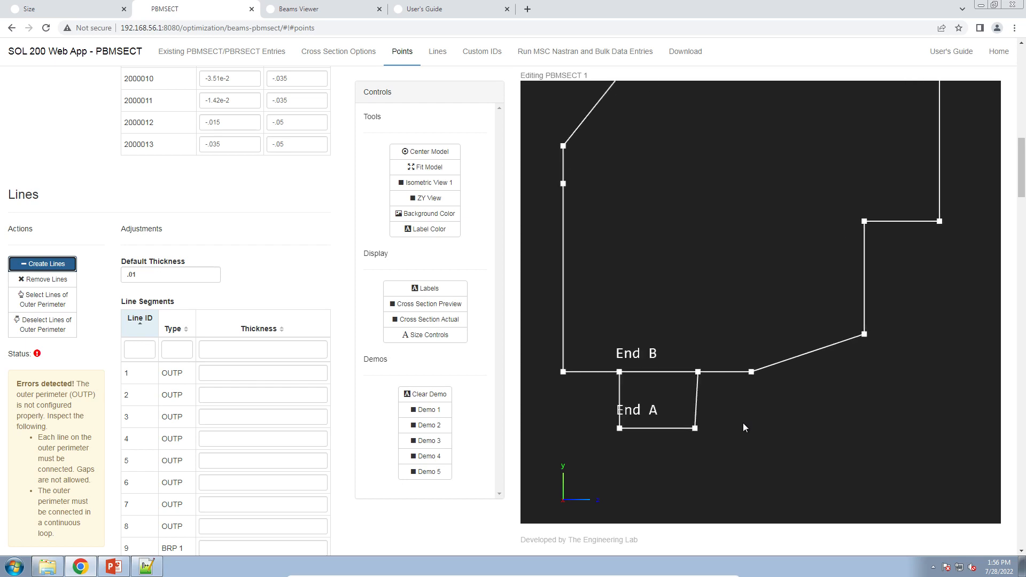
pyautogui.moveTo(766, 412); pyautogui.dragTo(775, 407)
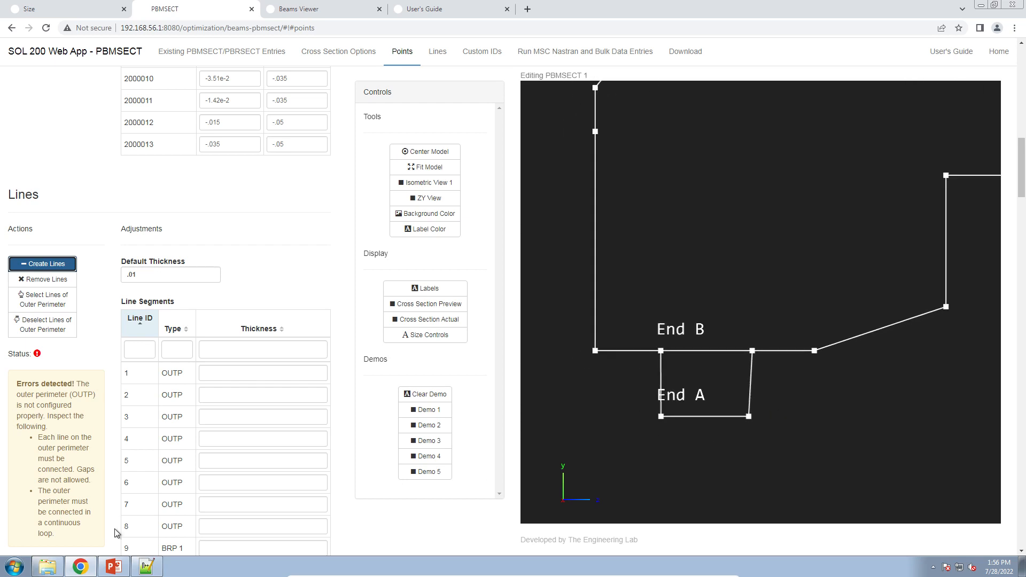
# Select the remaining bottom edge segments between the loop's corners as outer perimeter lines.
pyautogui.click(113, 566)
pyautogui.click(112, 565)
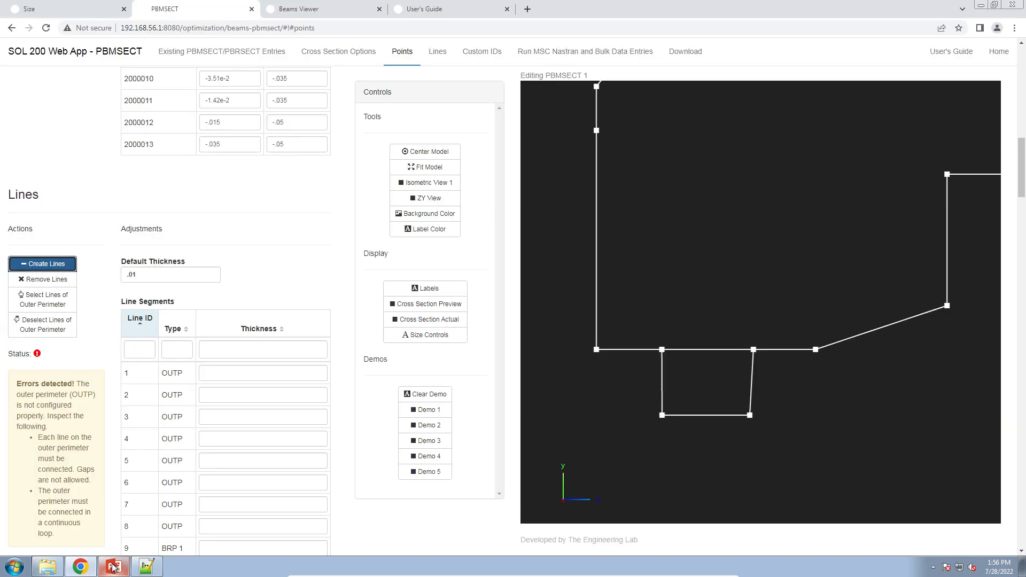
pyautogui.scroll(3, 777, 407)
pyautogui.moveTo(776, 409); pyautogui.dragTo(763, 368)
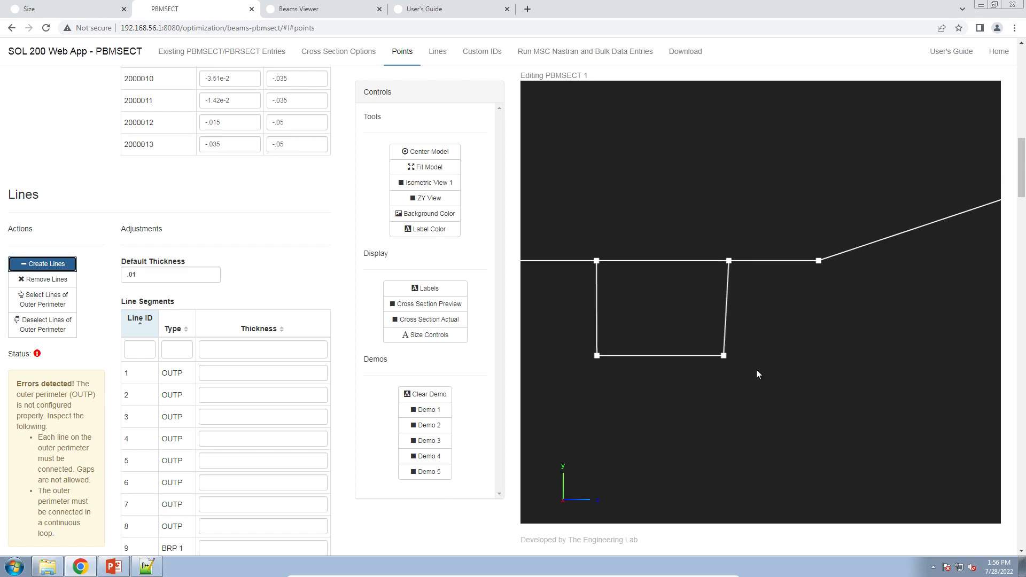
pyautogui.scroll(3, 755, 370)
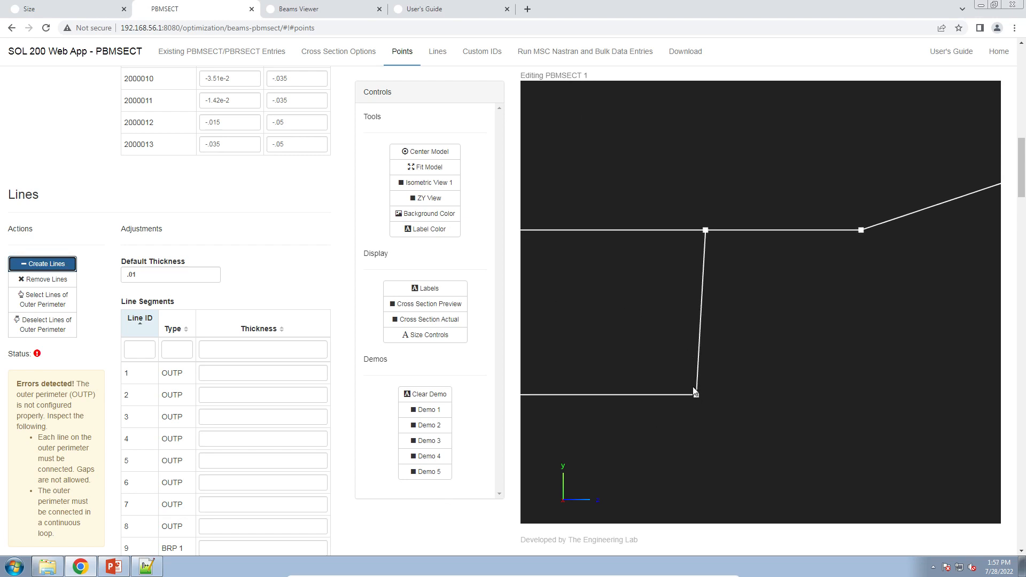
pyautogui.scroll(-3, 693, 397)
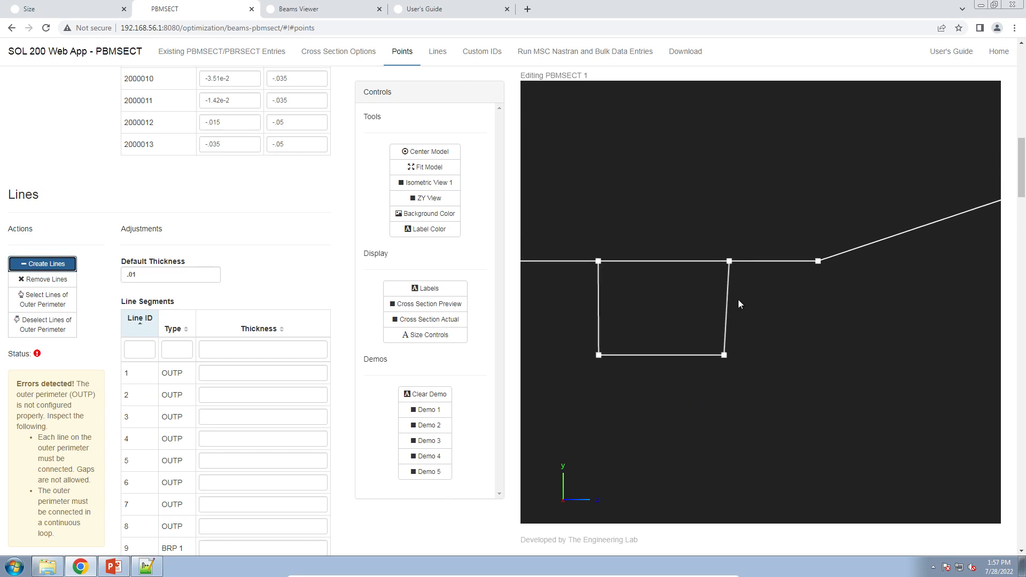
pyautogui.click(56, 300)
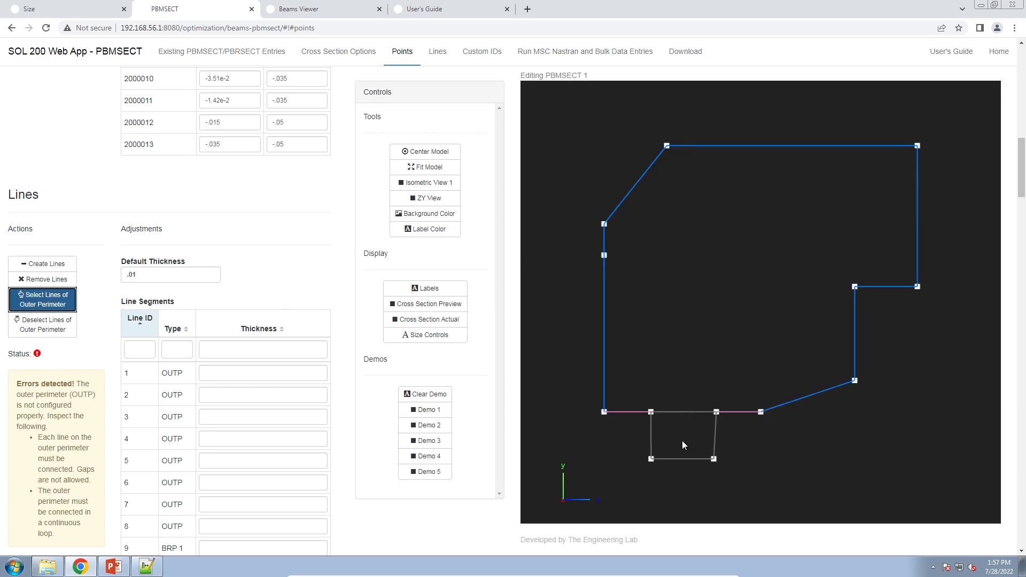
pyautogui.scroll(3, 682, 440)
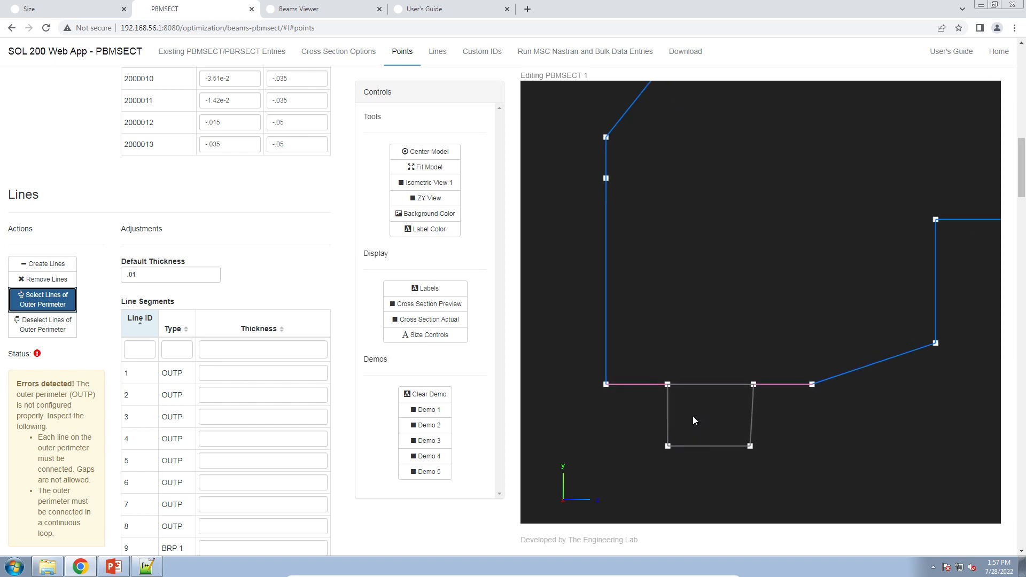
pyautogui.scroll(6, 102, 318)
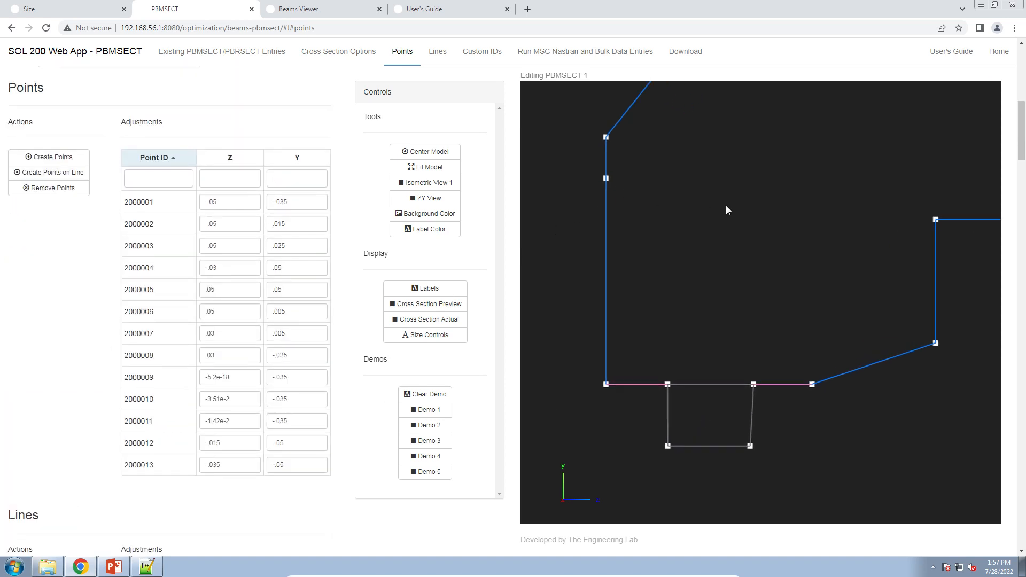
pyautogui.scroll(-5, 726, 209)
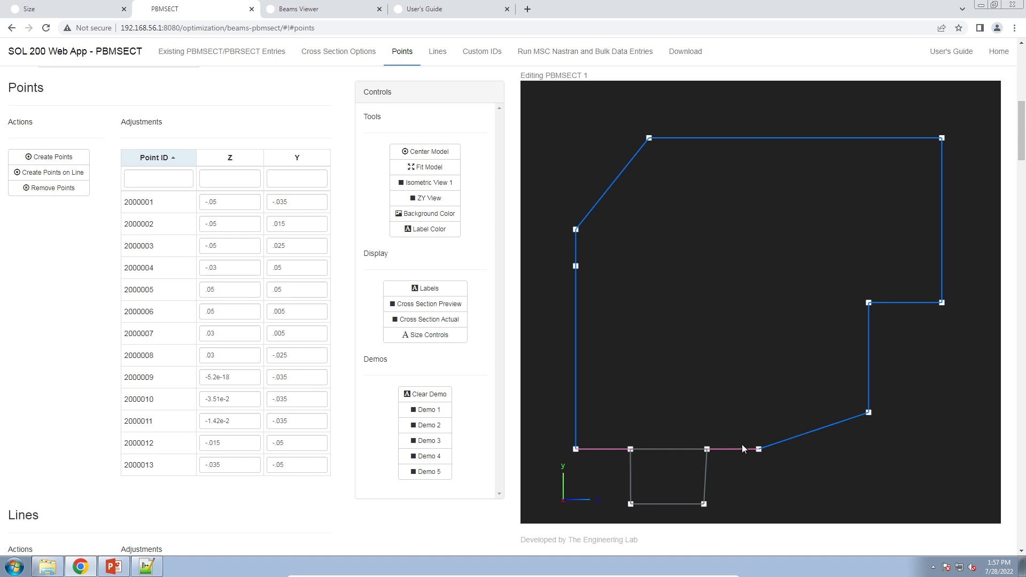
pyautogui.scroll(4, 727, 449)
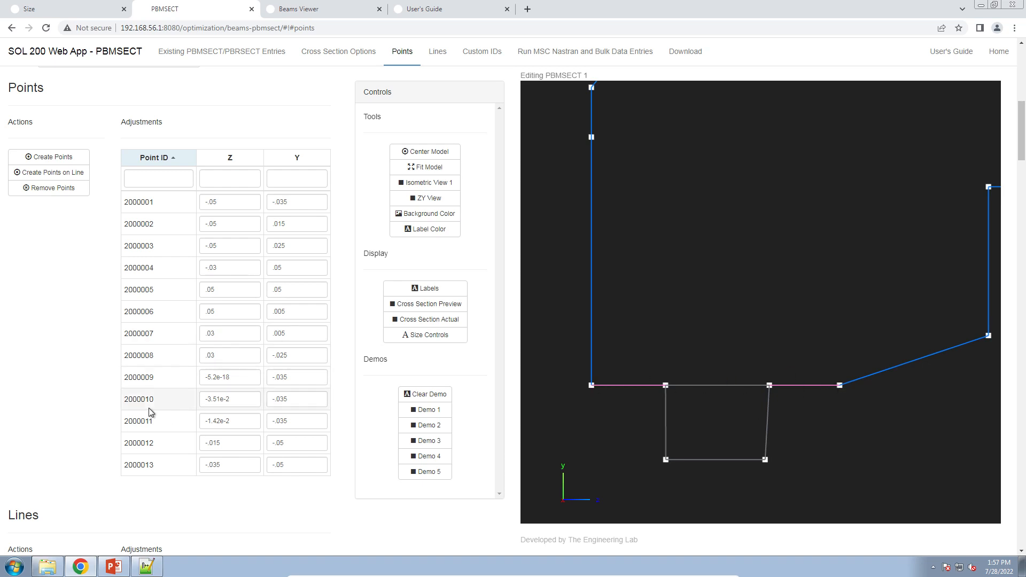
pyautogui.scroll(-2, 155, 412)
pyautogui.scroll(-4, 240, 460)
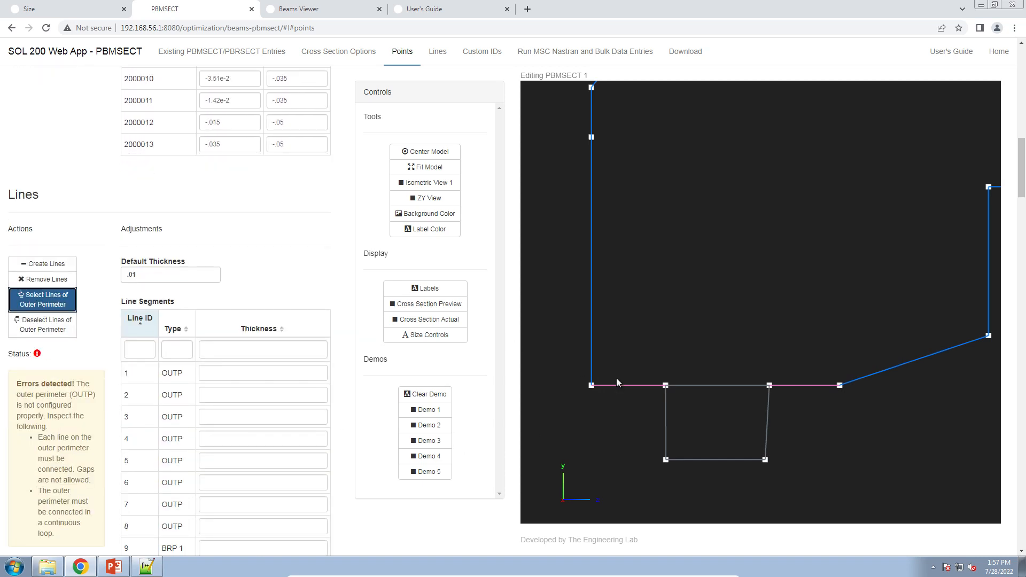
pyautogui.click(729, 385)
pyautogui.click(746, 381)
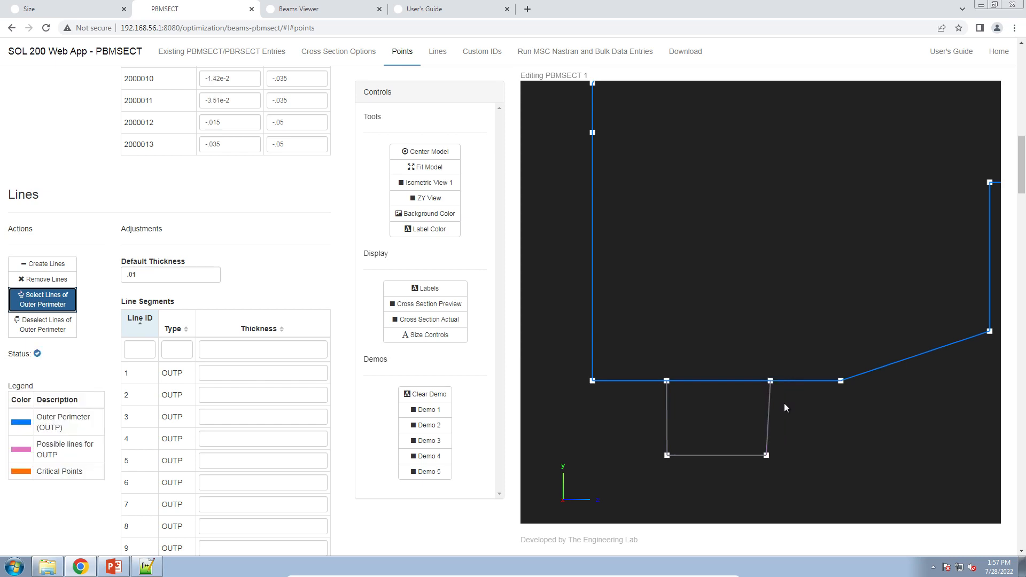
# Add a point on the left vertical edge of the section, level with the inner right corner.
pyautogui.scroll(-3, 691, 403)
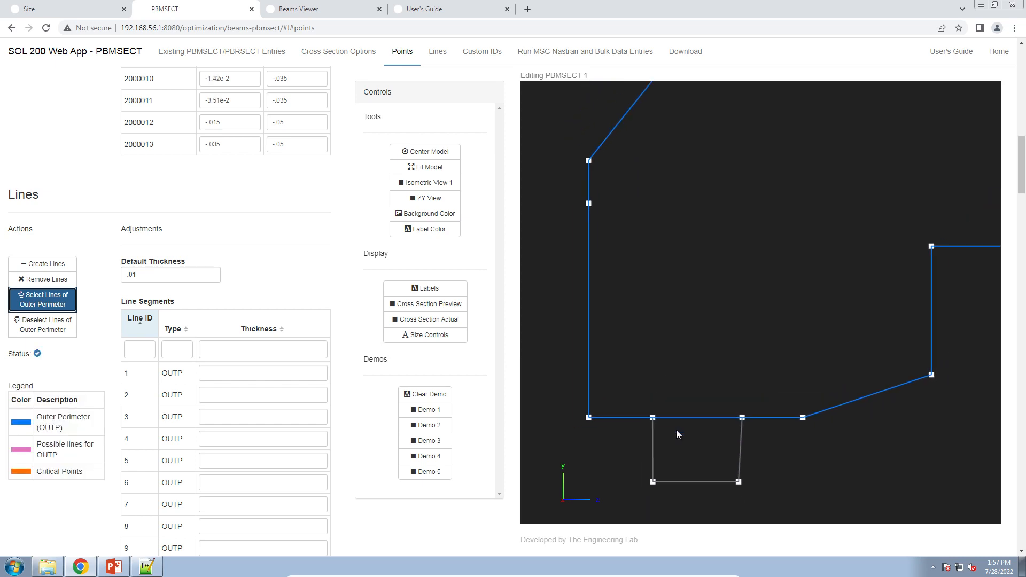
pyautogui.moveTo(795, 313); pyautogui.dragTo(744, 368)
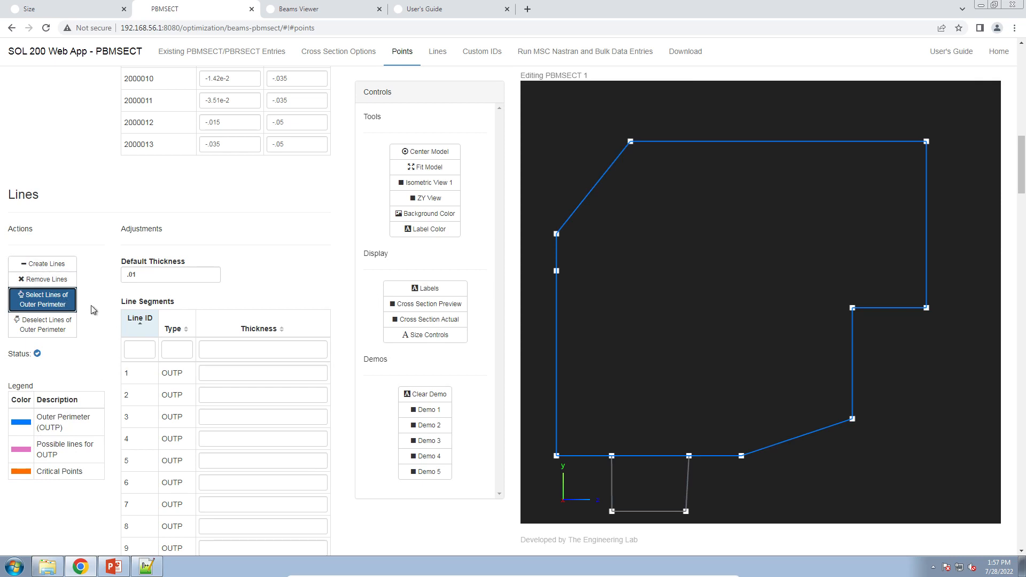
pyautogui.scroll(8, 94, 310)
pyautogui.click(74, 281)
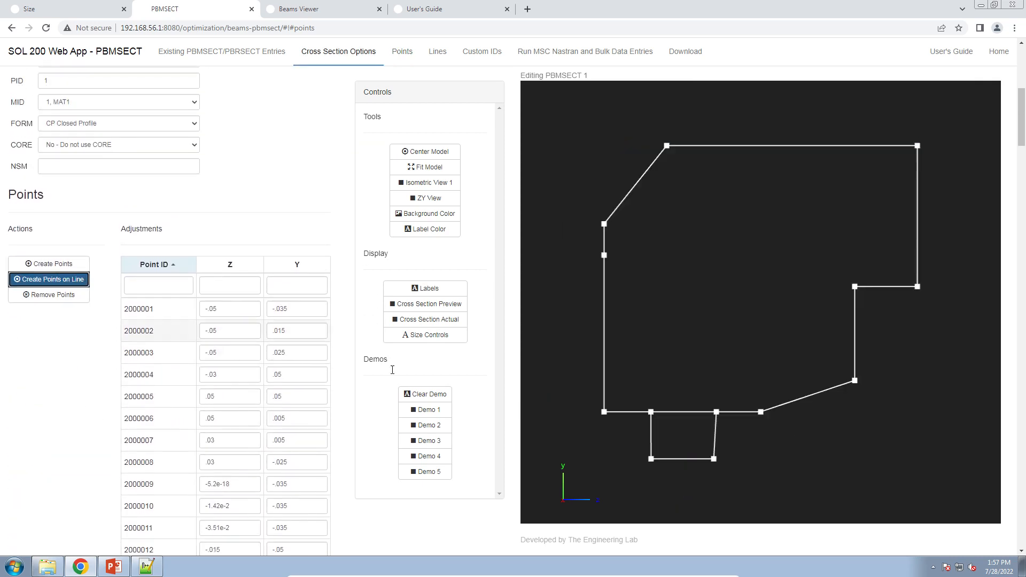
pyautogui.click(604, 290)
# Create a horizontal line from the new left-edge point across to the inner right corner point.
pyautogui.scroll(-6, 69, 320)
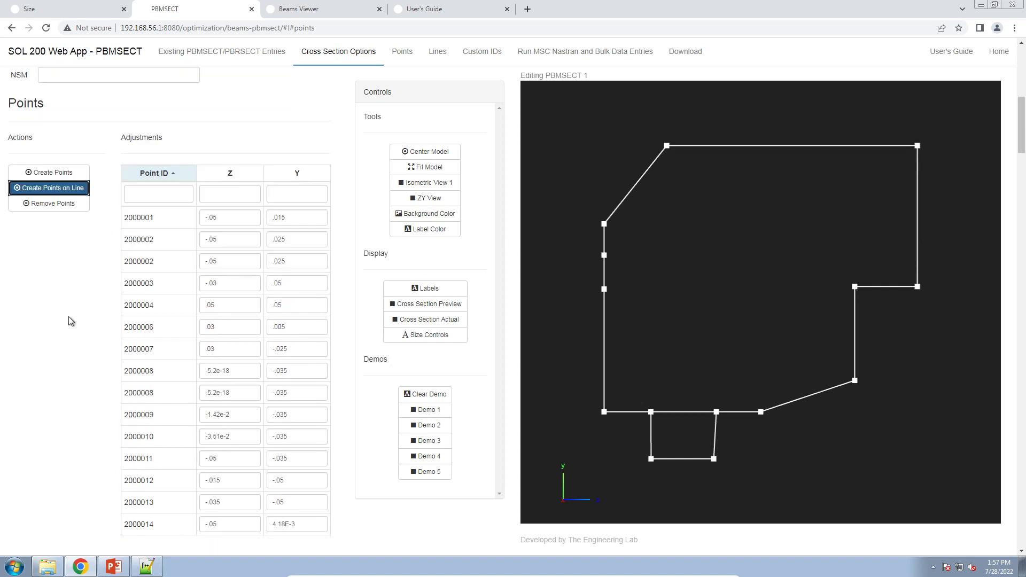
pyautogui.click(59, 396)
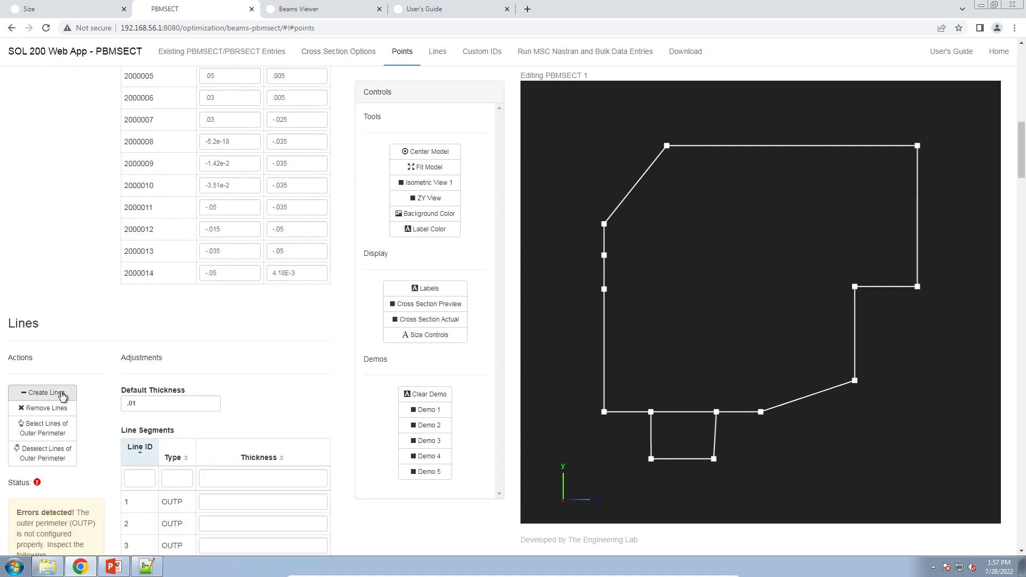
pyautogui.click(604, 289)
pyautogui.click(854, 287)
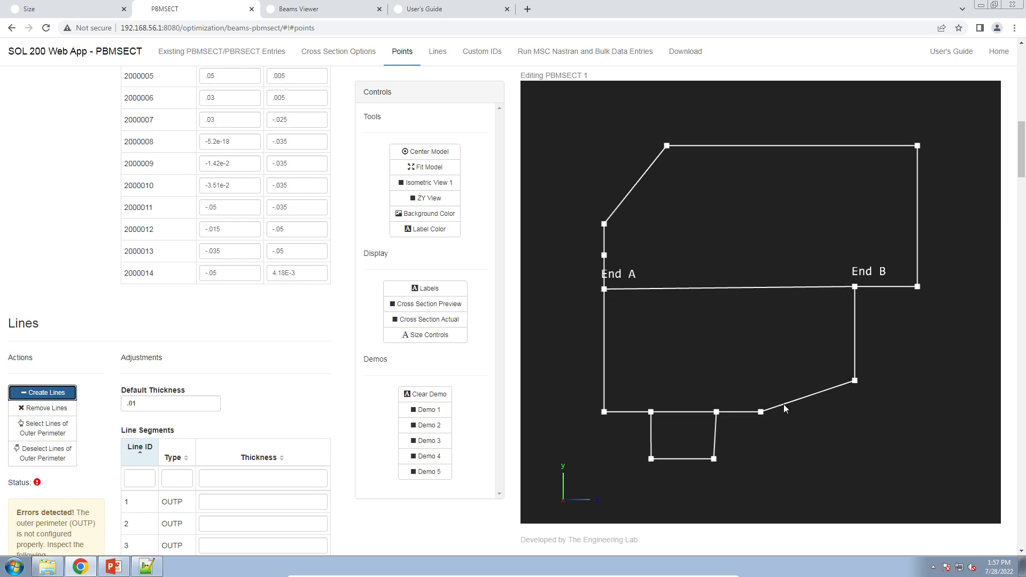
# Add the lower left-edge segment to the outer perimeter and display the cross section preview.
pyautogui.click(42, 428)
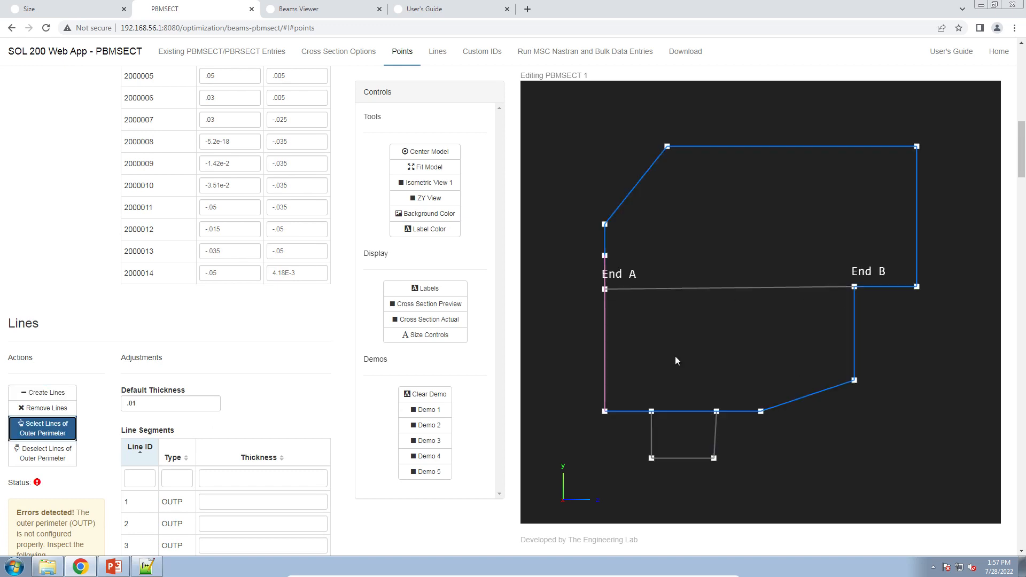
pyautogui.click(605, 275)
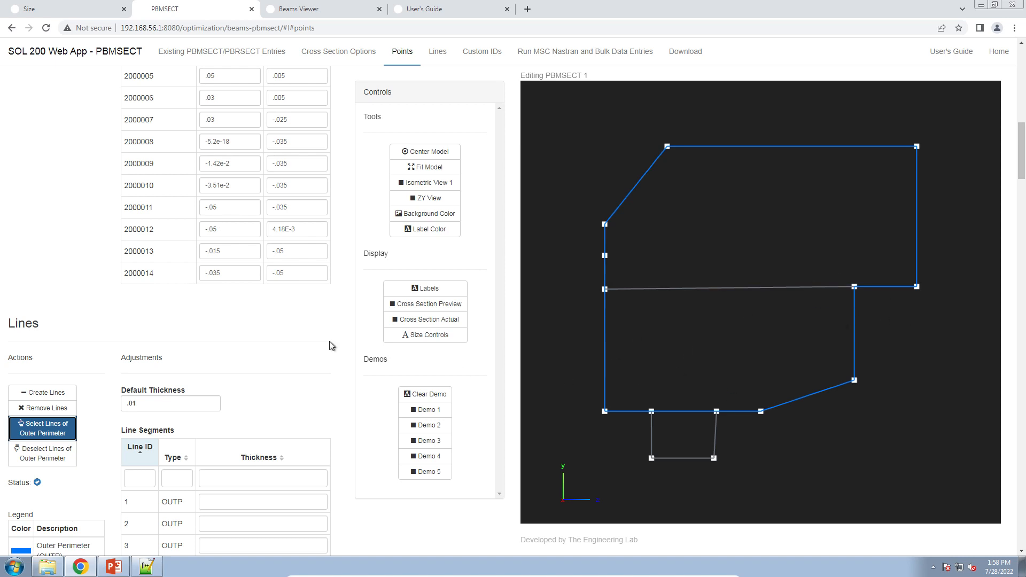
pyautogui.click(452, 303)
pyautogui.scroll(2, 732, 366)
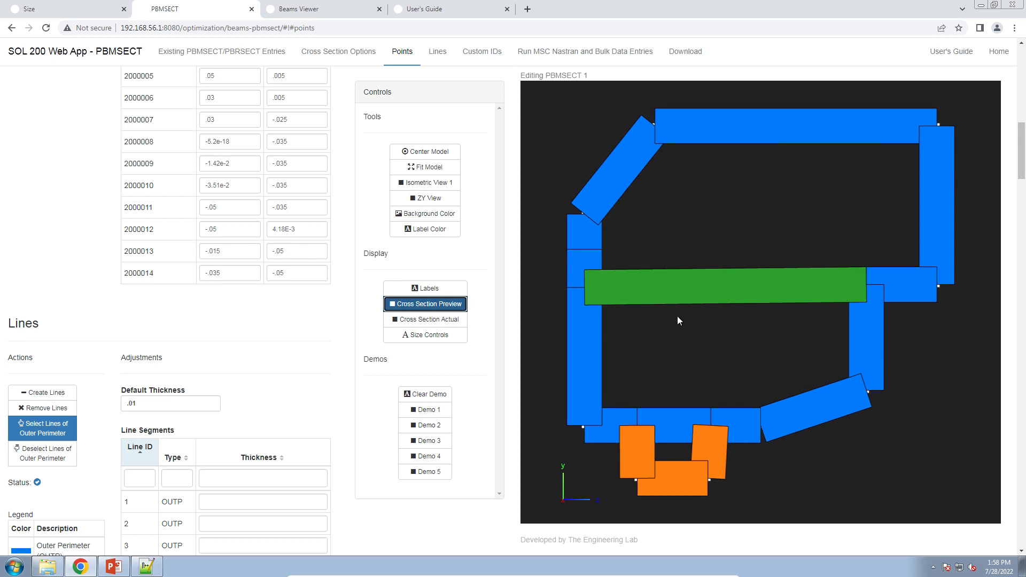
pyautogui.scroll(-10, 240, 383)
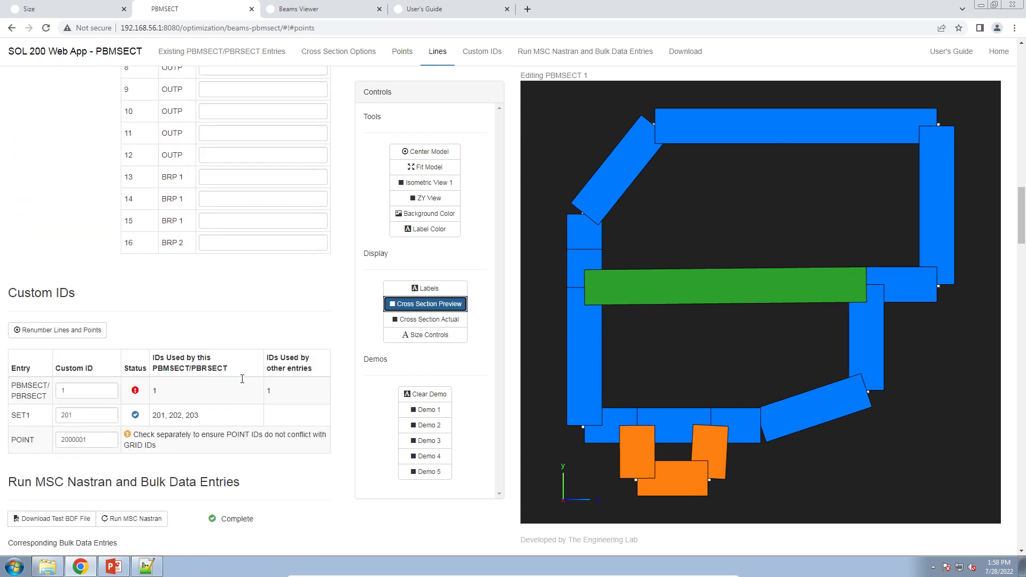
# Review the line segment types and run MSC Nastran on the current PBMSECT definition.
pyautogui.moveTo(162, 231); pyautogui.dragTo(186, 297)
pyautogui.click(186, 287)
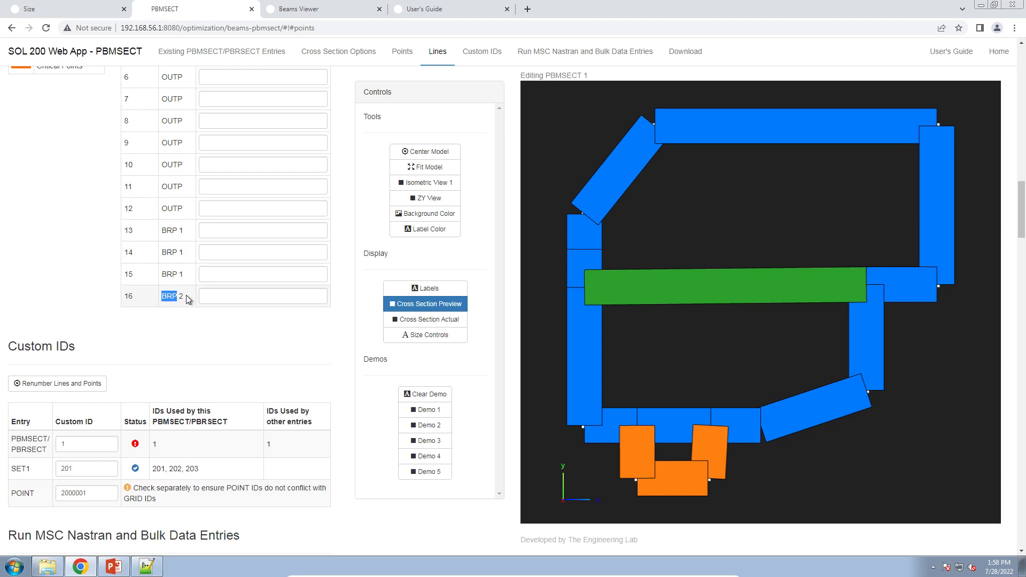
pyautogui.click(186, 339)
pyautogui.scroll(8, 193, 354)
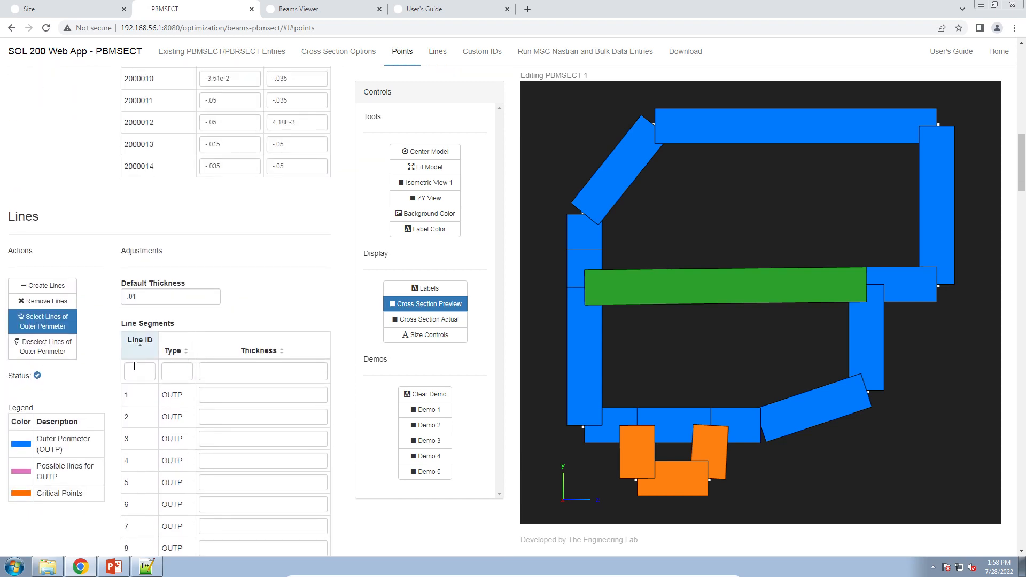
pyautogui.scroll(1, 170, 350)
pyautogui.scroll(-4, 171, 350)
pyautogui.click(541, 53)
pyautogui.click(122, 126)
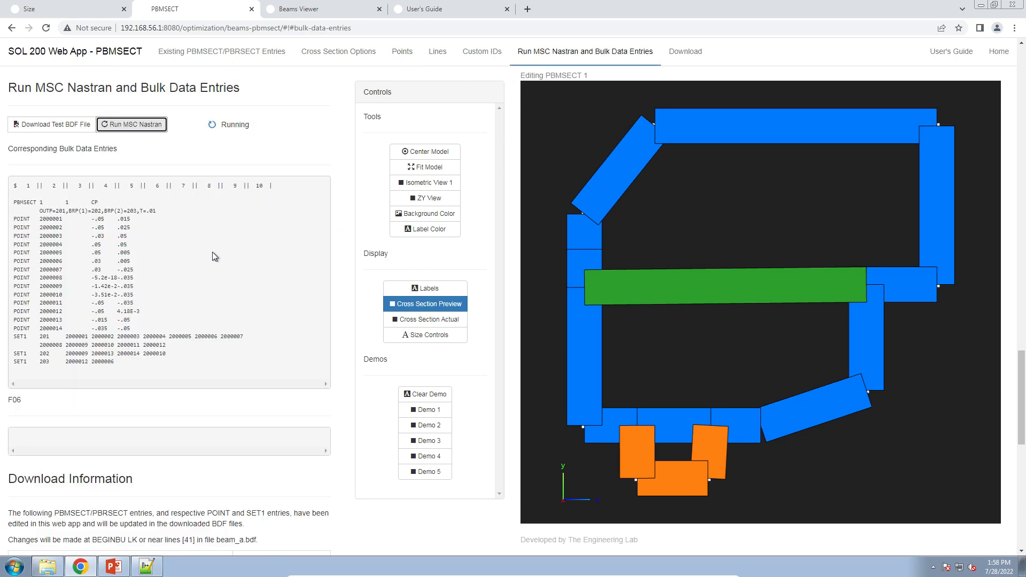
# Switch the cross section display to the ZY view.
pyautogui.moveTo(60, 202); pyautogui.dragTo(167, 353)
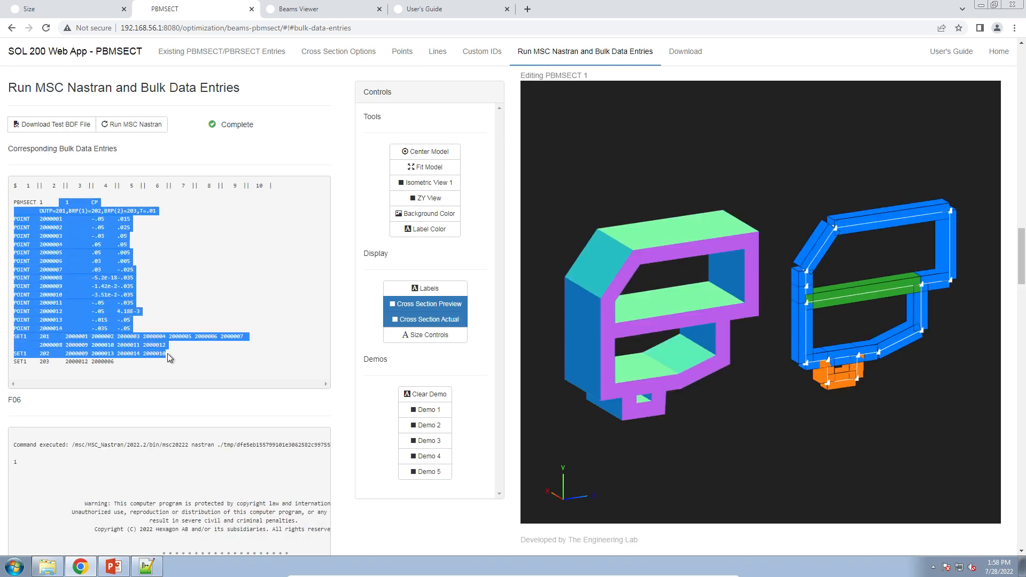
pyautogui.click(168, 355)
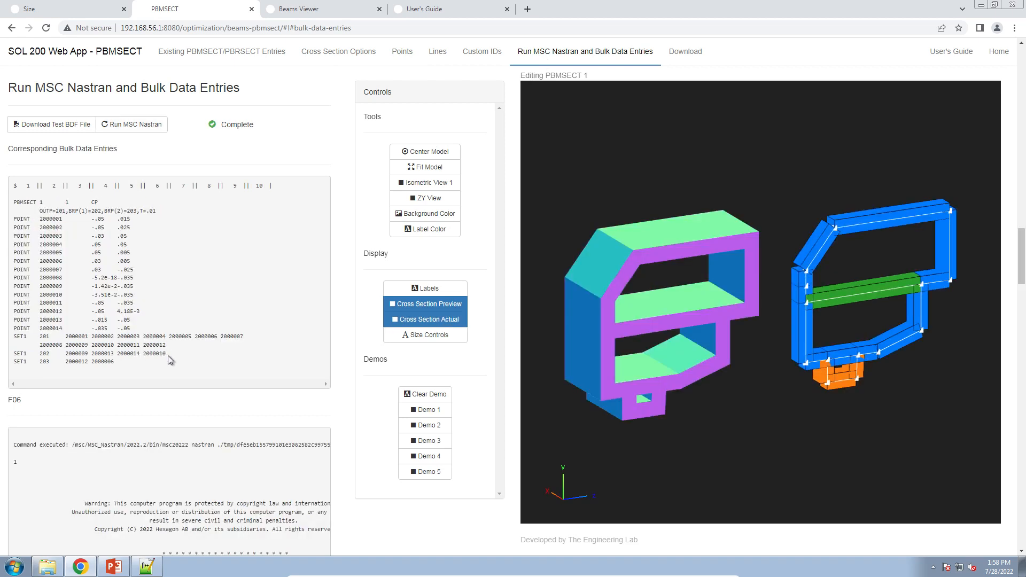
pyautogui.click(424, 203)
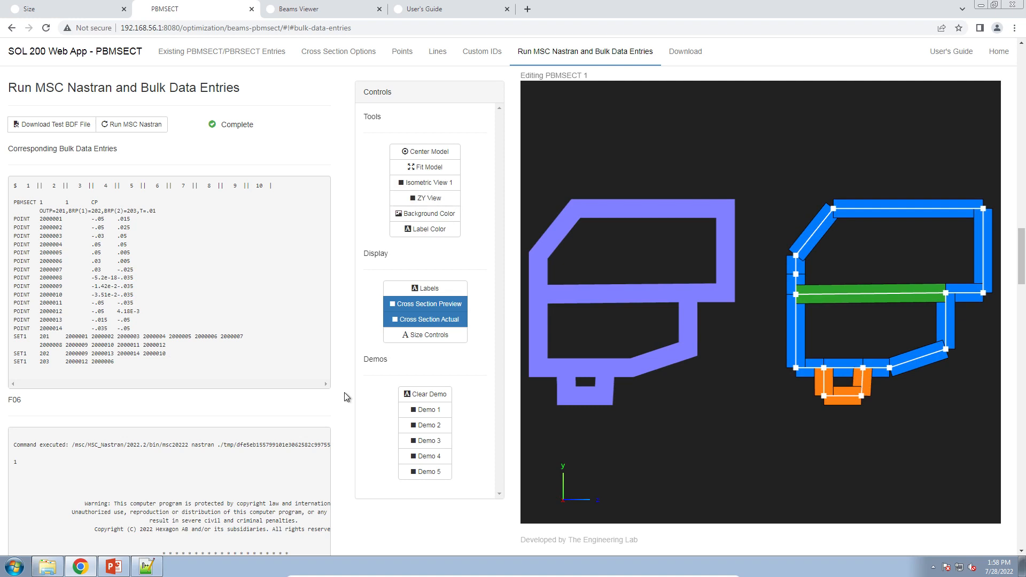
# Copy the generated bulk data entries into a new Notepad++ document.
pyautogui.scroll(15, 344, 397)
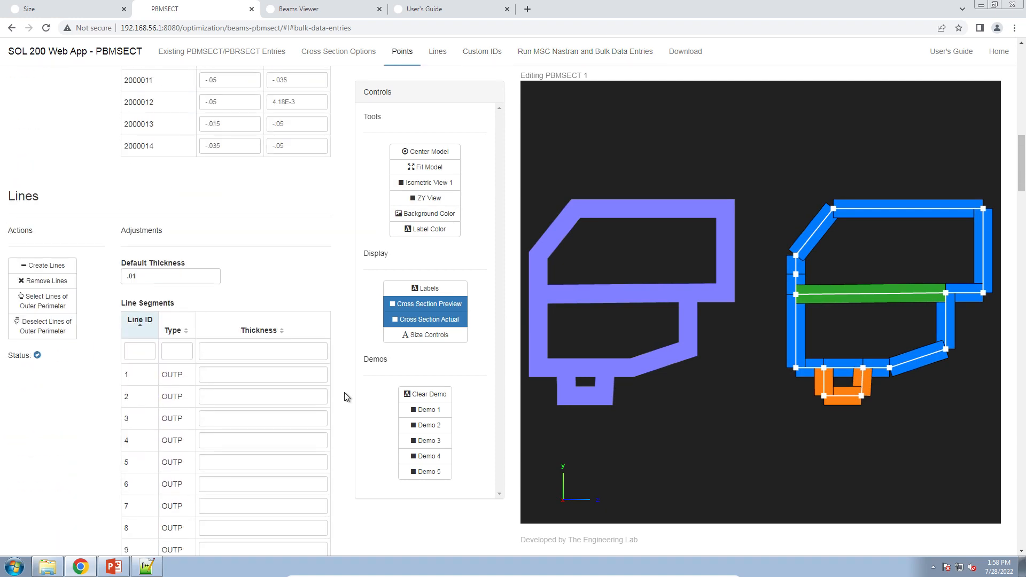
pyautogui.scroll(1, 344, 397)
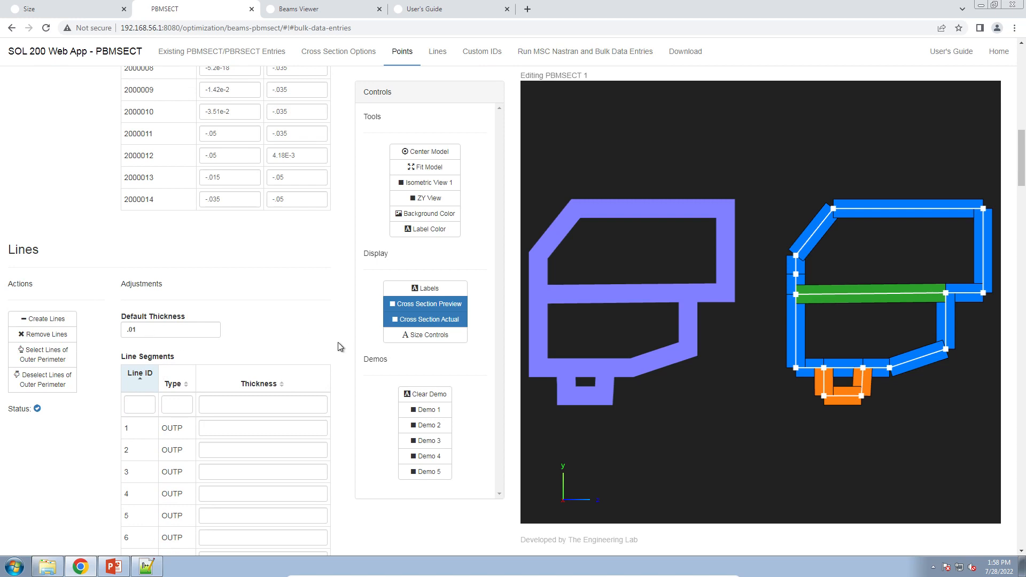
pyautogui.scroll(-6, 338, 346)
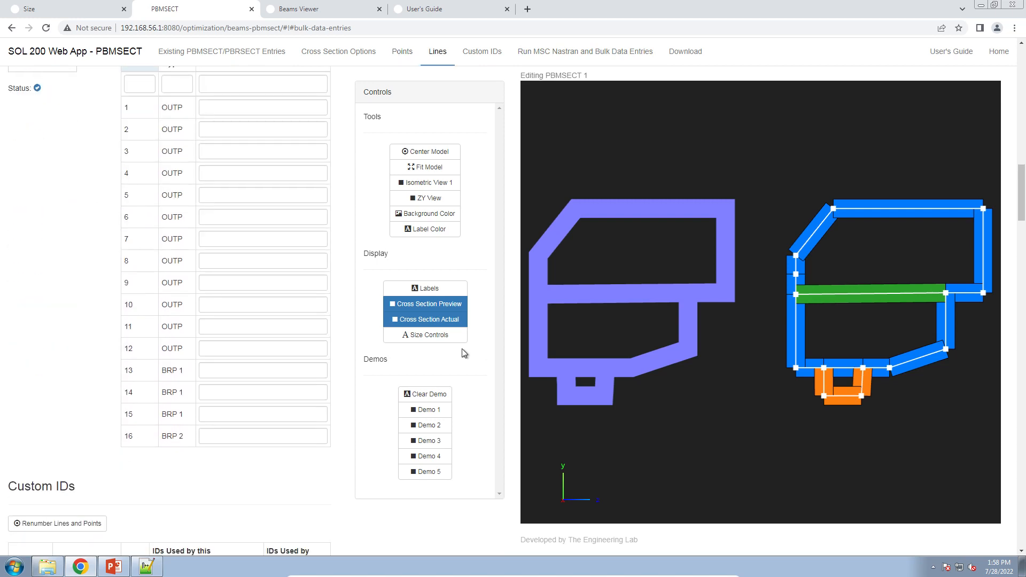
pyautogui.scroll(-12, 312, 394)
pyautogui.scroll(2, 312, 394)
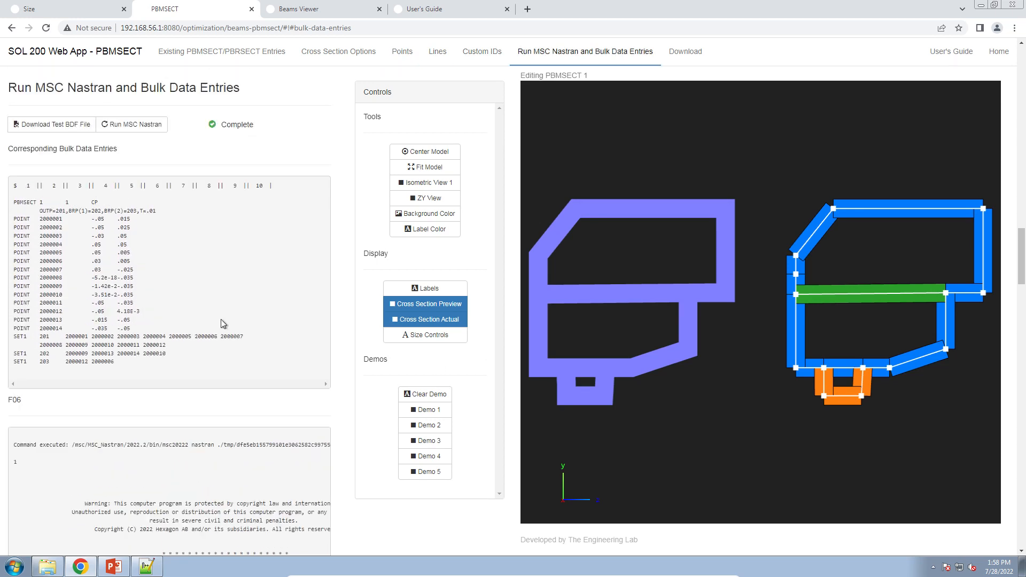
pyautogui.moveTo(173, 366); pyautogui.dragTo(14, 202)
pyautogui.hotkey('ctrl', 'c')
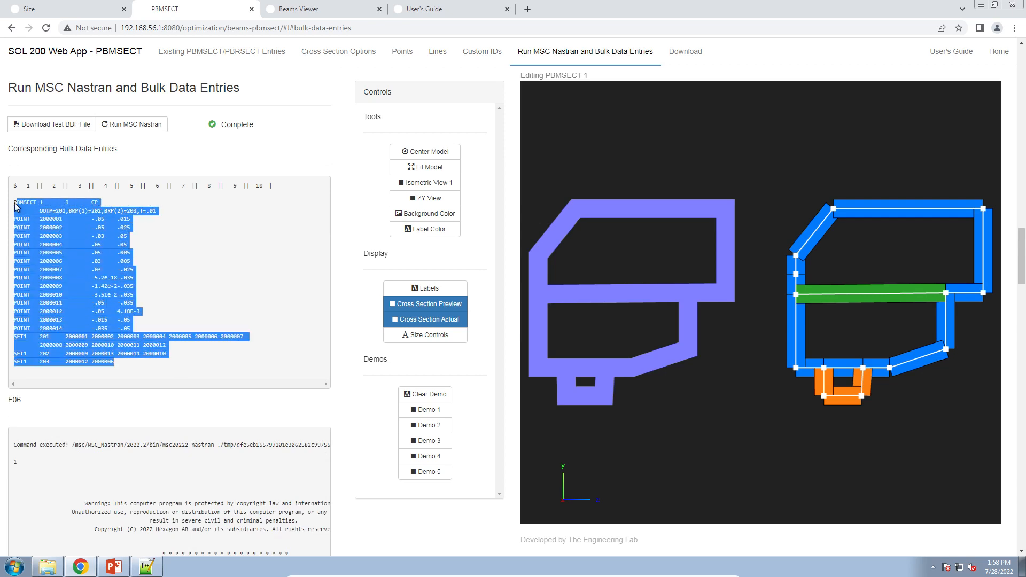
pyautogui.click(153, 568)
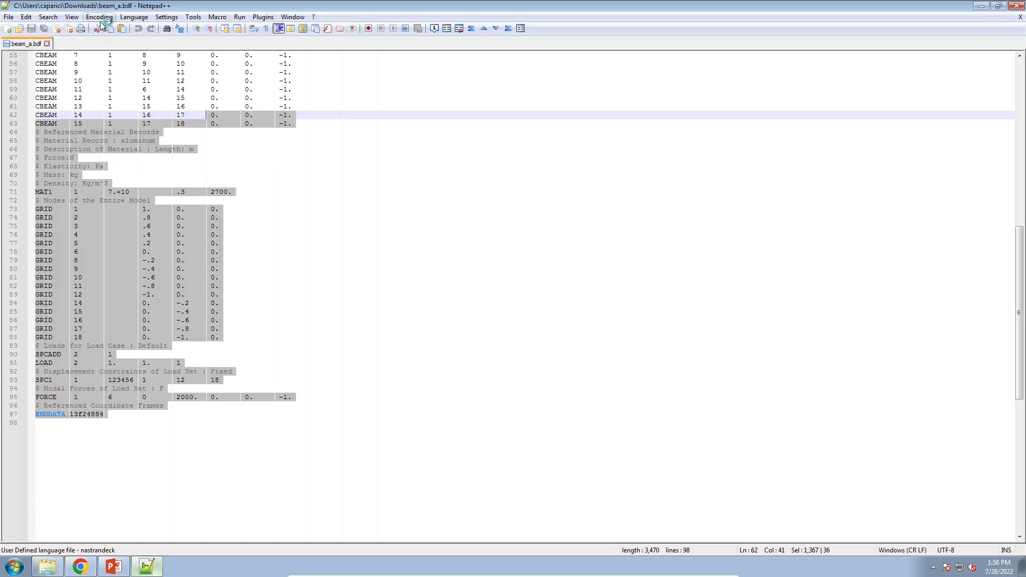
pyautogui.hotkey('ctrl', 'n')
pyautogui.hotkey('ctrl', 'v')
# Examine the PBMSECT entry's OUTP, BRP(1), BRP(2) and T=.01 fields in the pasted text.
pyautogui.keyDown('ctrl'); pyautogui.scroll(8, 217, 329); pyautogui.keyUp('ctrl')
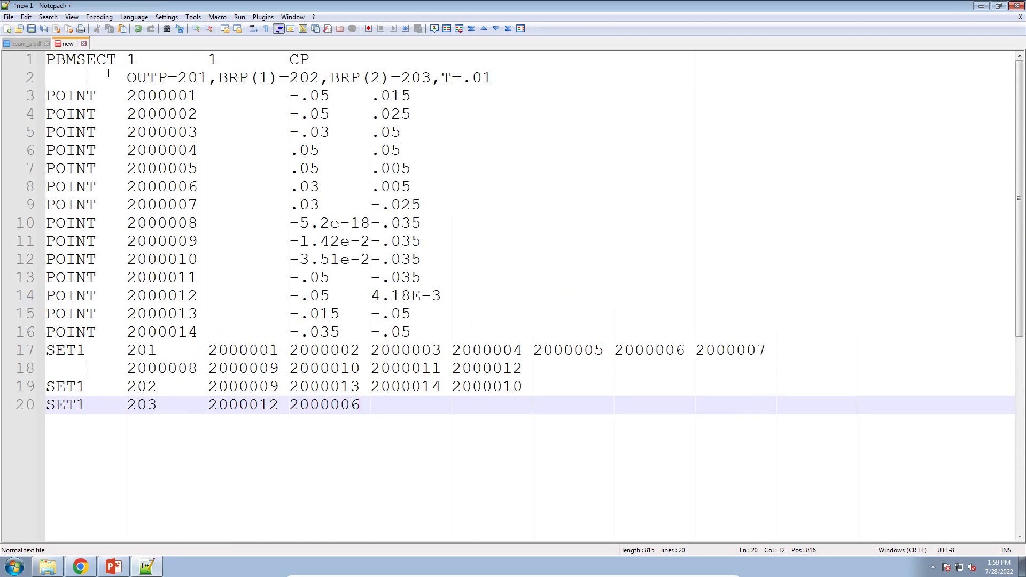
pyautogui.moveTo(47, 60); pyautogui.dragTo(178, 78)
pyautogui.click(239, 78)
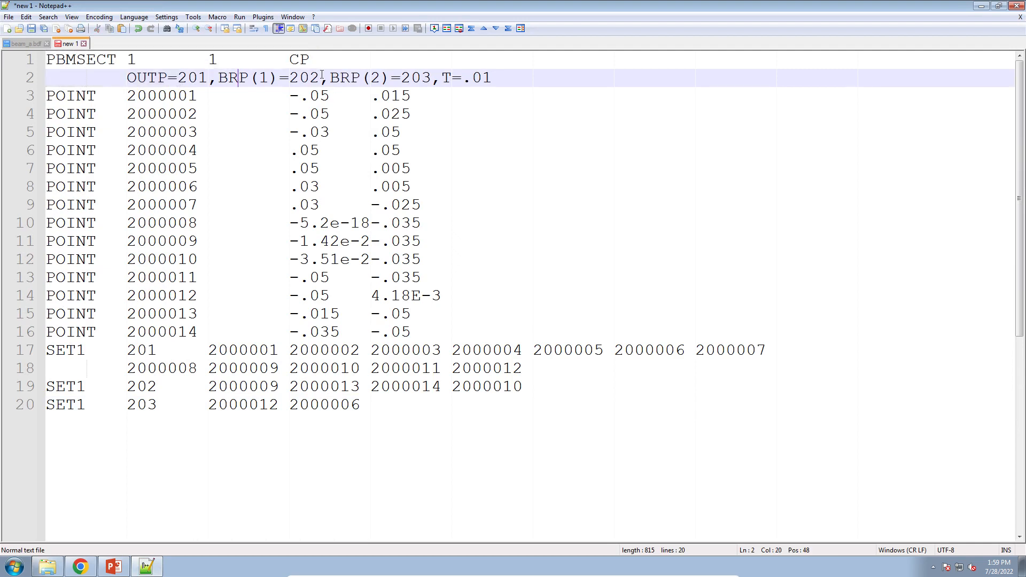
pyautogui.doubleClick(454, 79)
pyautogui.moveTo(453, 78); pyautogui.dragTo(505, 79)
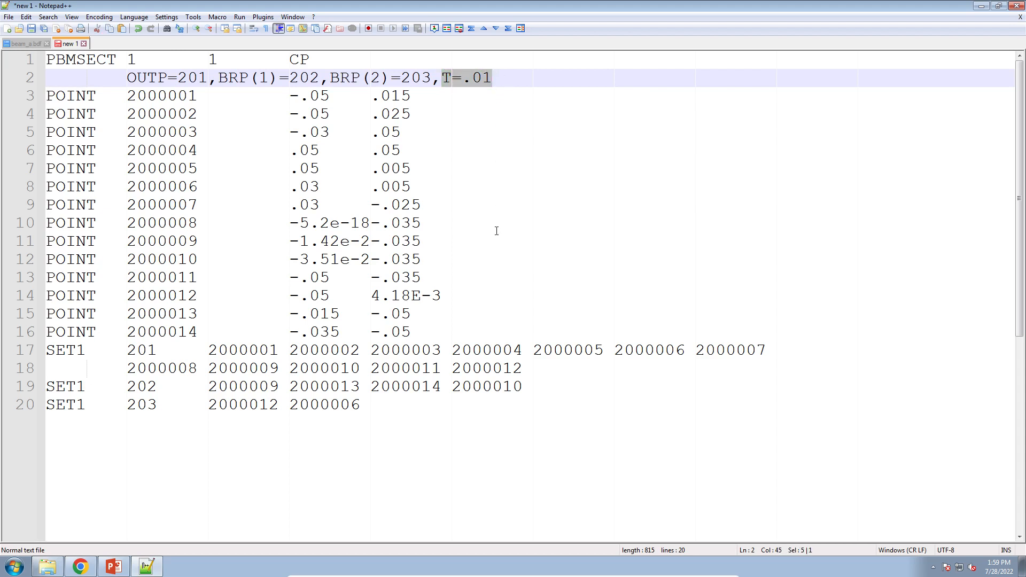
pyautogui.click(440, 433)
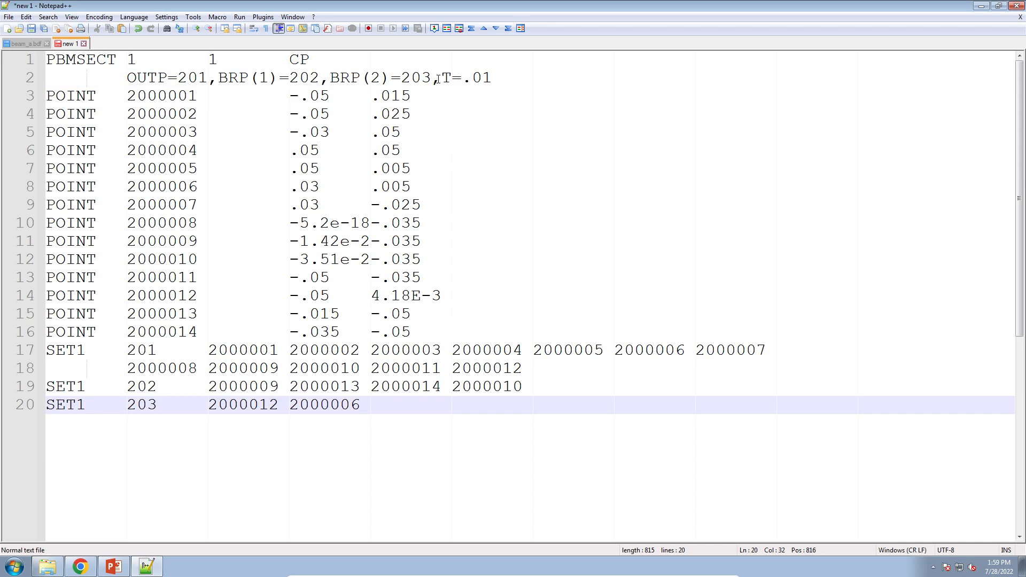
pyautogui.moveTo(438, 79); pyautogui.dragTo(503, 78)
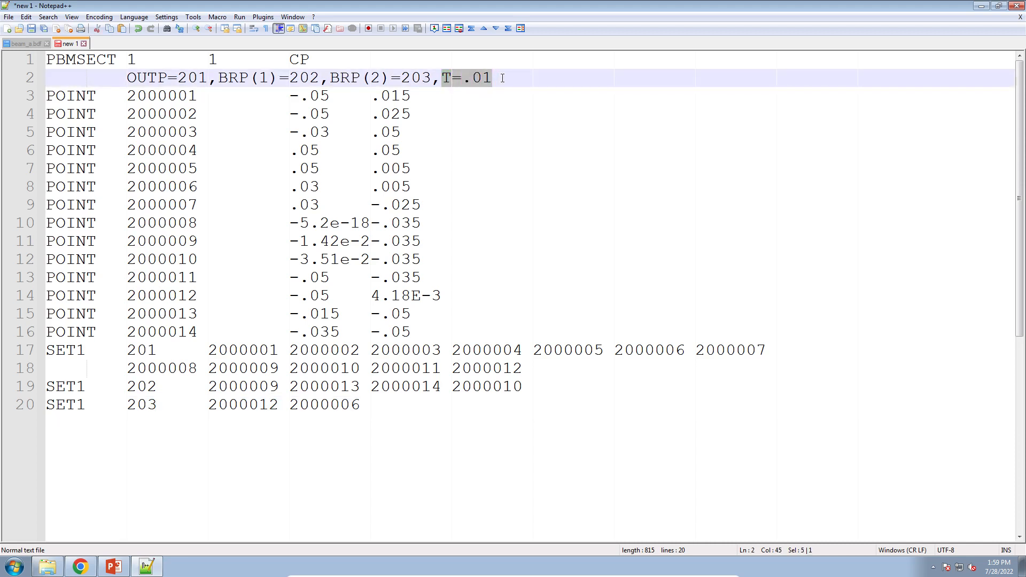
pyautogui.moveTo(441, 78); pyautogui.dragTo(504, 77)
# Turn on labels and turn off the cross section preview to inspect point and line IDs.
pyautogui.click(80, 567)
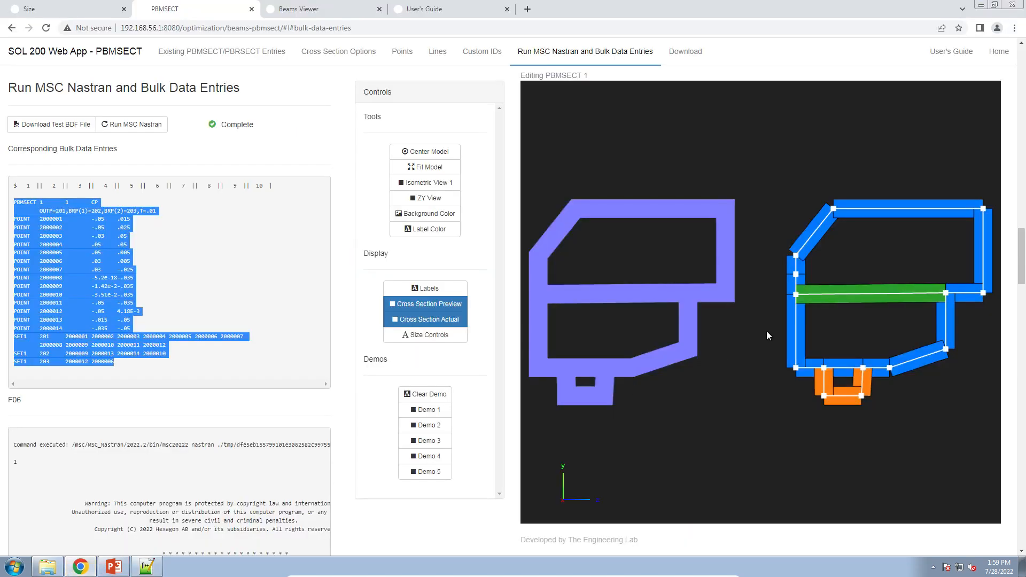
pyautogui.scroll(5, 766, 335)
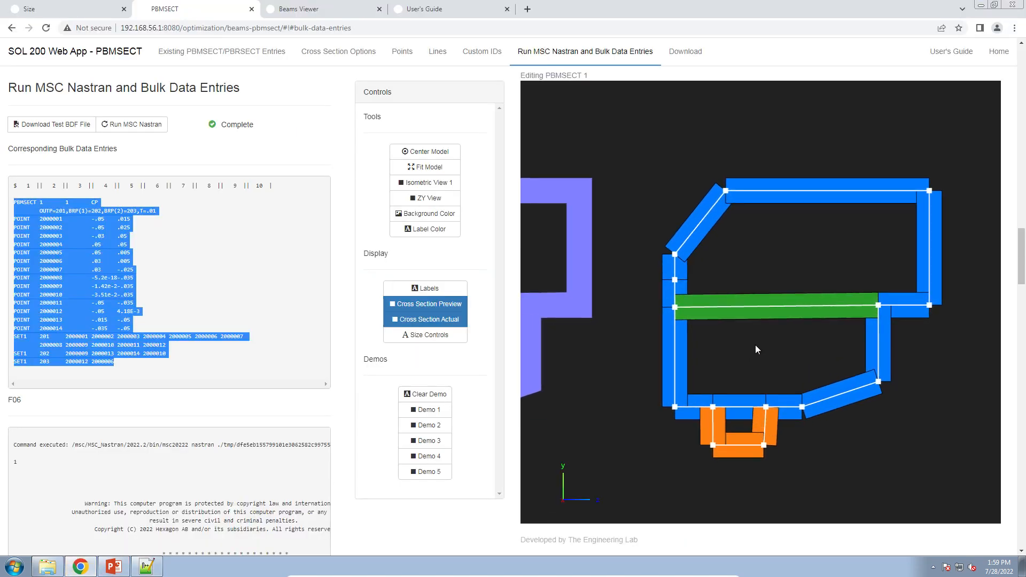
pyautogui.scroll(2, 757, 348)
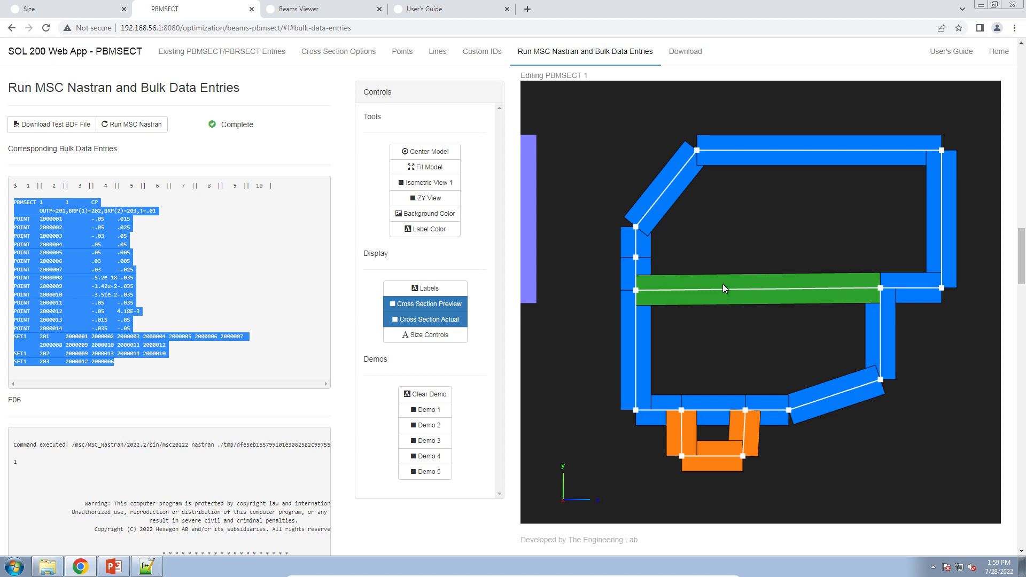
pyautogui.click(154, 574)
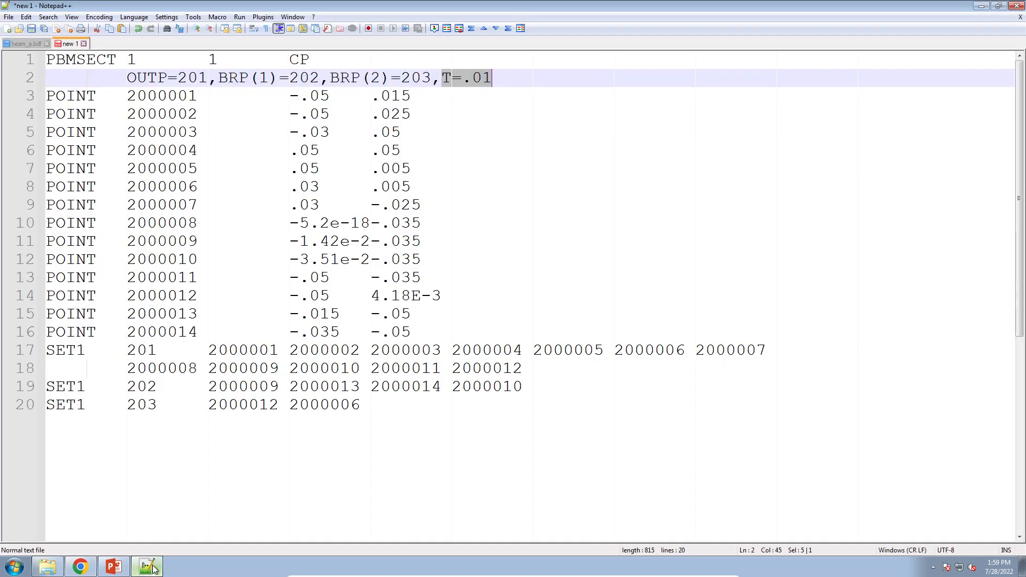
pyautogui.click(155, 571)
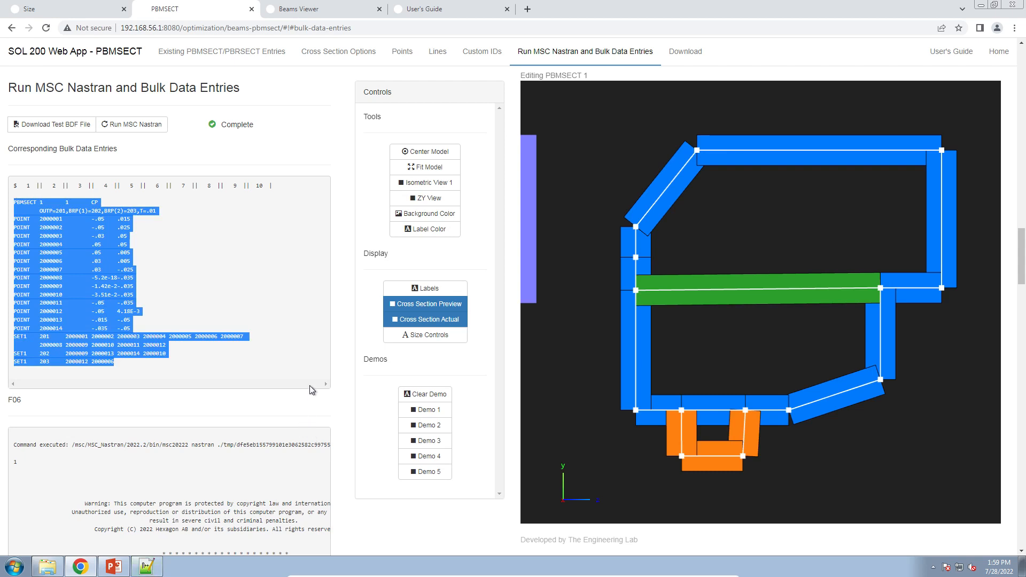
pyautogui.scroll(1, 309, 386)
pyautogui.click(426, 288)
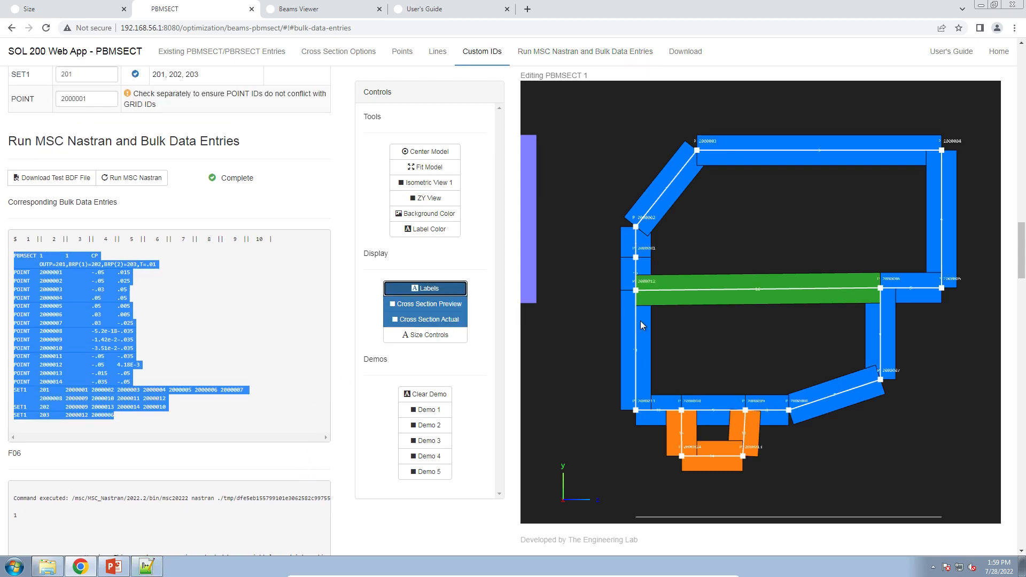
pyautogui.moveTo(642, 325); pyautogui.dragTo(703, 319)
pyautogui.click(430, 304)
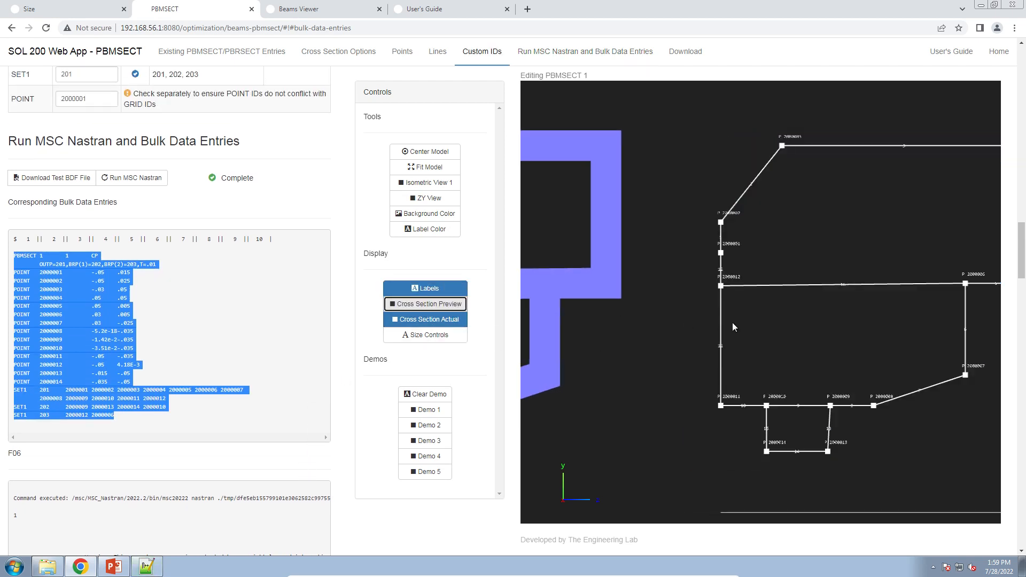
pyautogui.scroll(3, 732, 323)
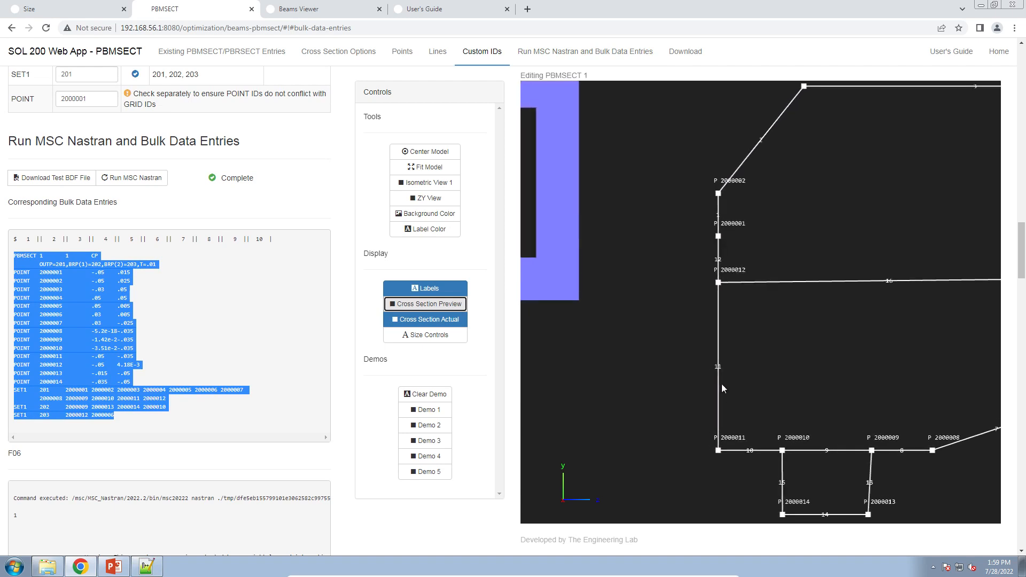
pyautogui.moveTo(735, 280); pyautogui.dragTo(731, 322)
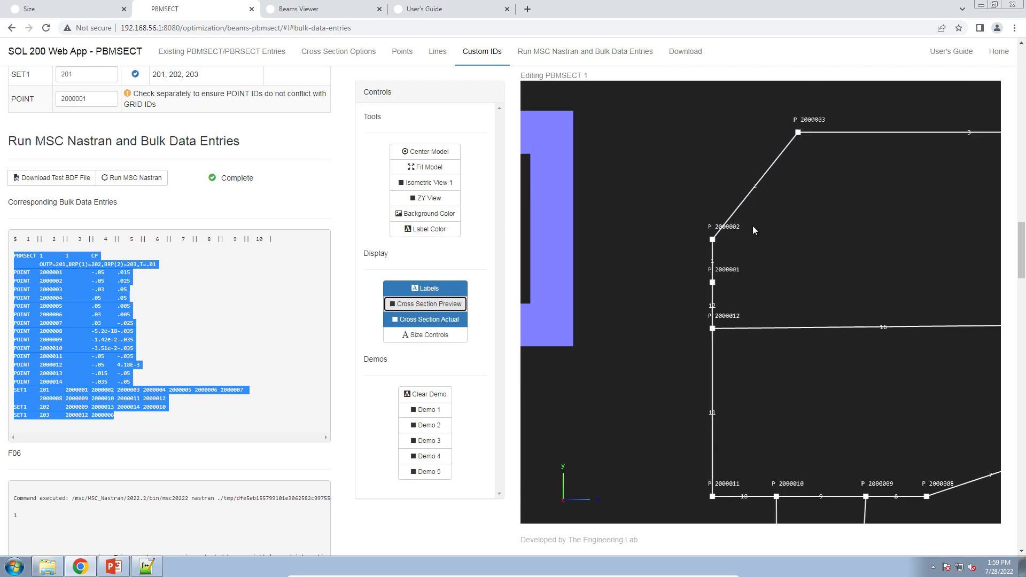
# Set line 1's thickness to .01 and select the updated bulk data entries.
pyautogui.scroll(15, 317, 335)
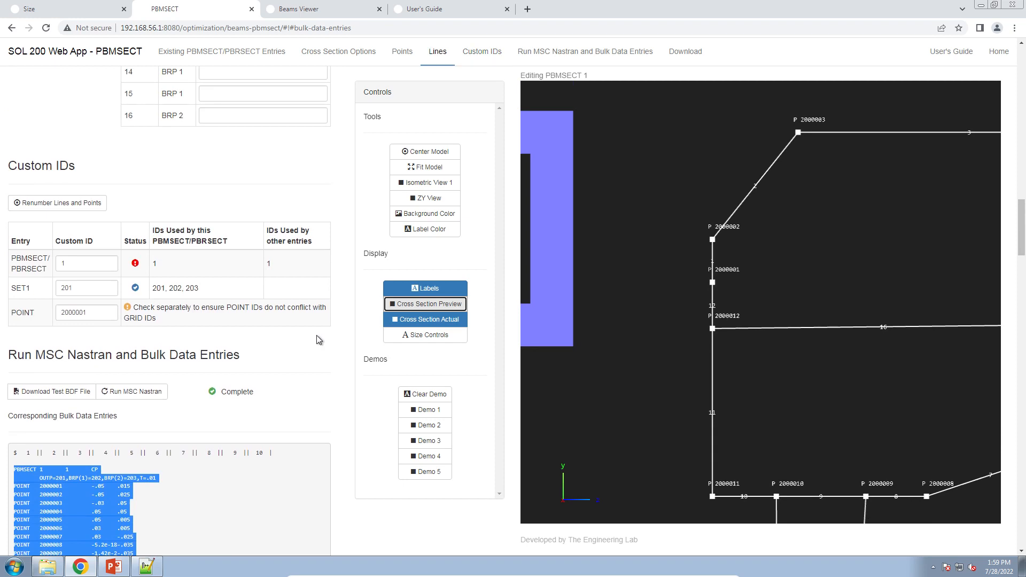
pyautogui.scroll(-2, 314, 344)
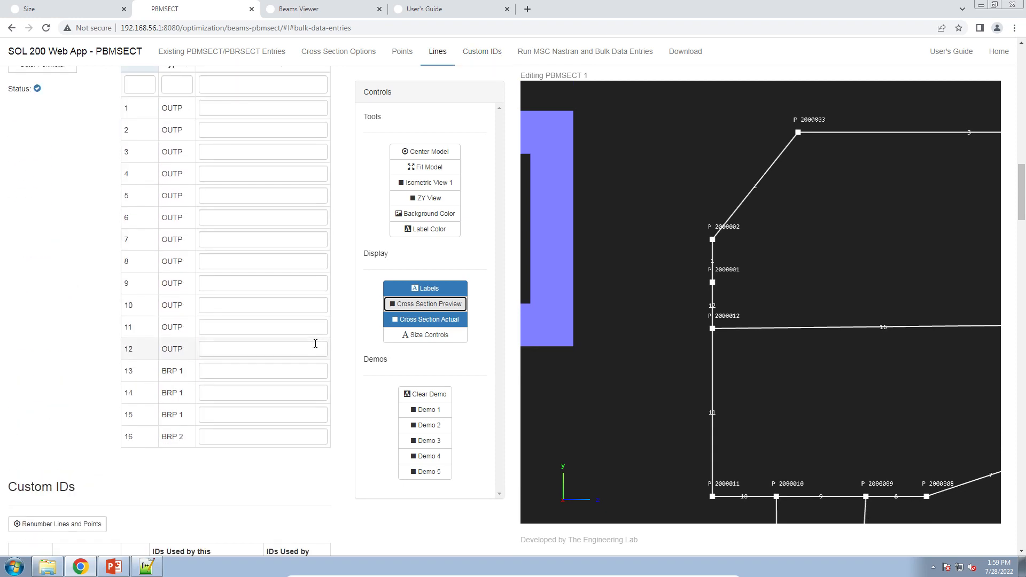
pyautogui.scroll(1, 314, 345)
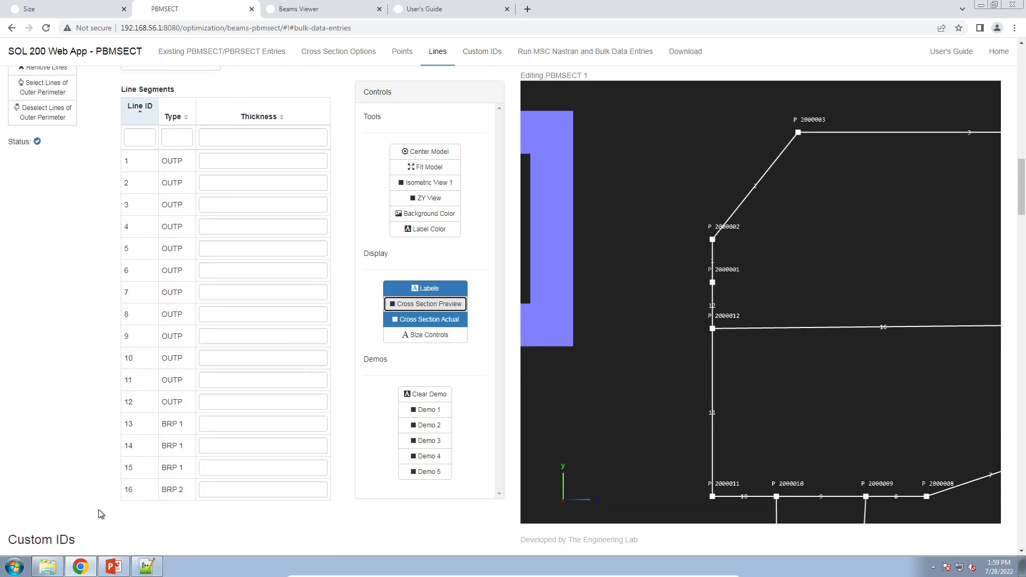
pyautogui.click(225, 164)
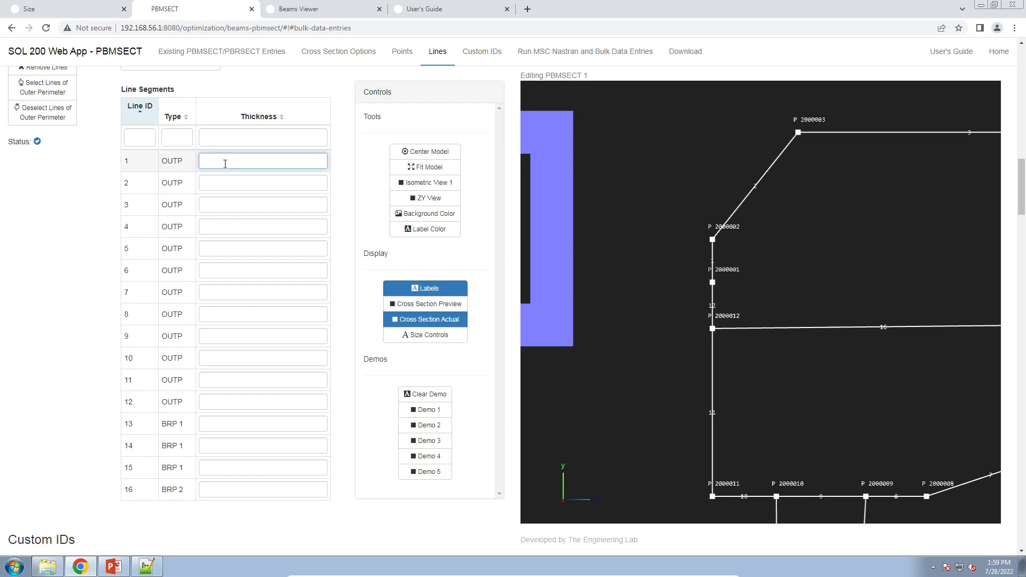
pyautogui.write('.010')
pyautogui.hotkey('ctrl', 'a')
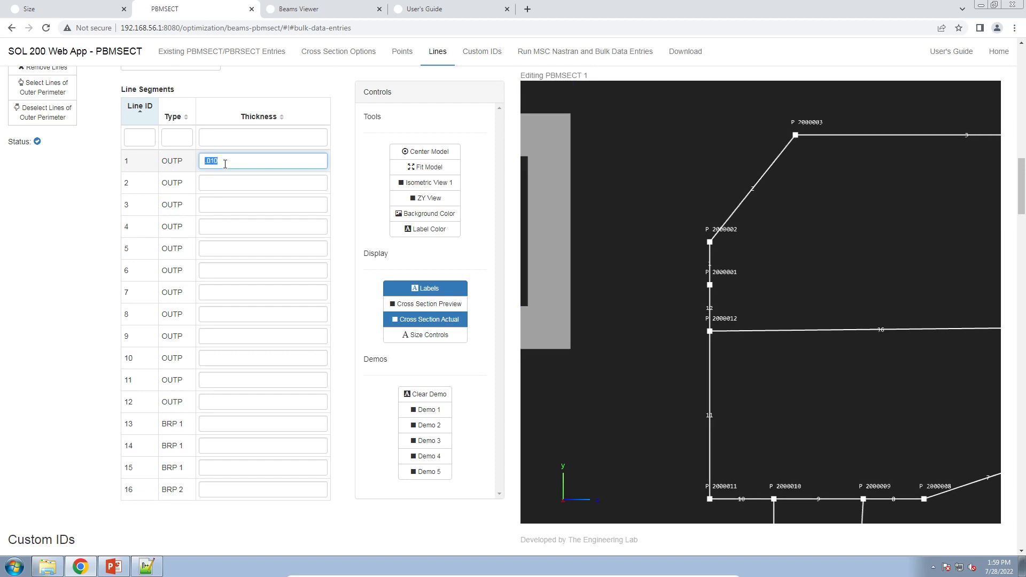
pyautogui.click(227, 163)
pyautogui.hotkey('ctrl', 'a')
pyautogui.scroll(2, 197, 222)
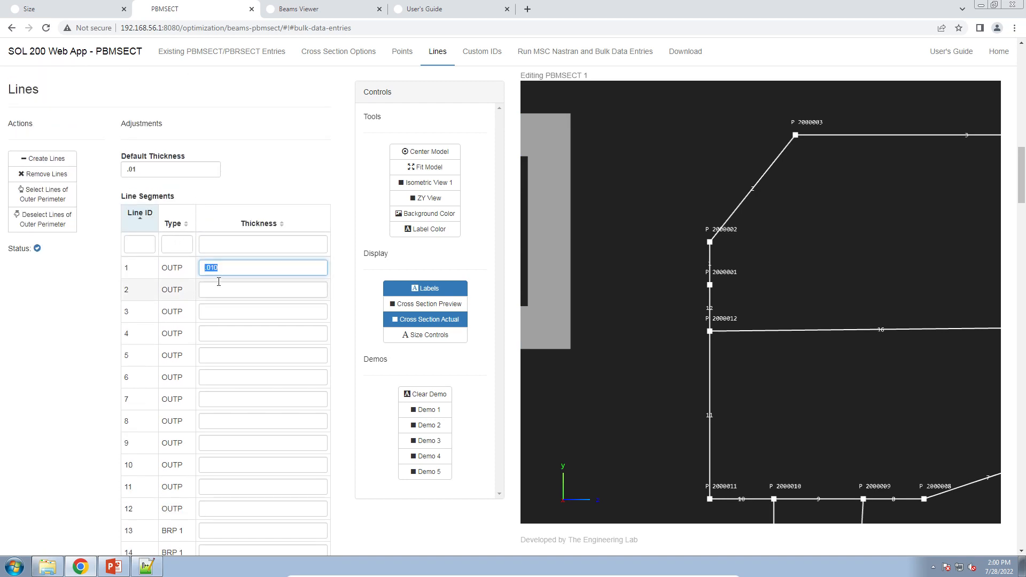
pyautogui.click(228, 266)
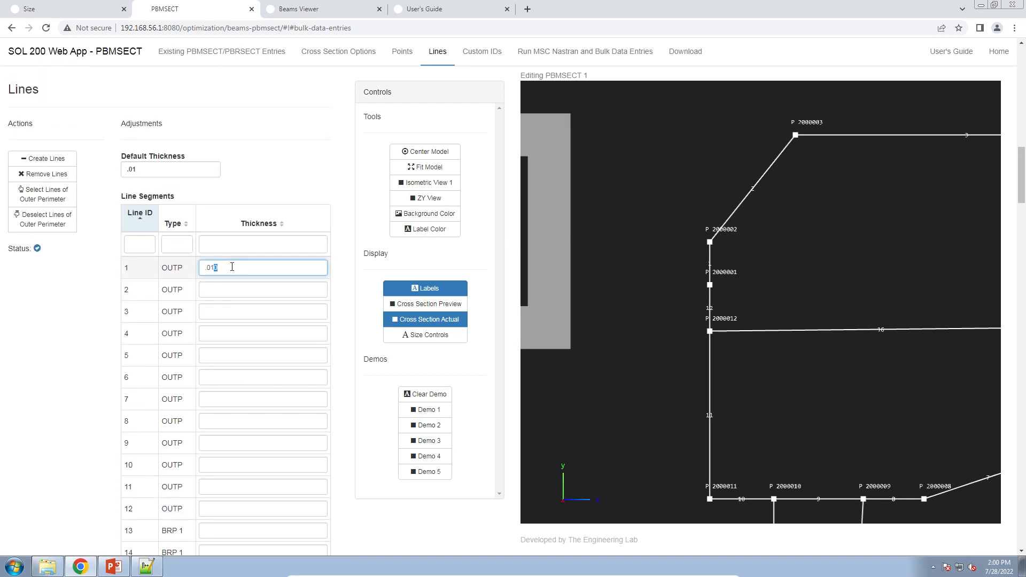
pyautogui.click(543, 51)
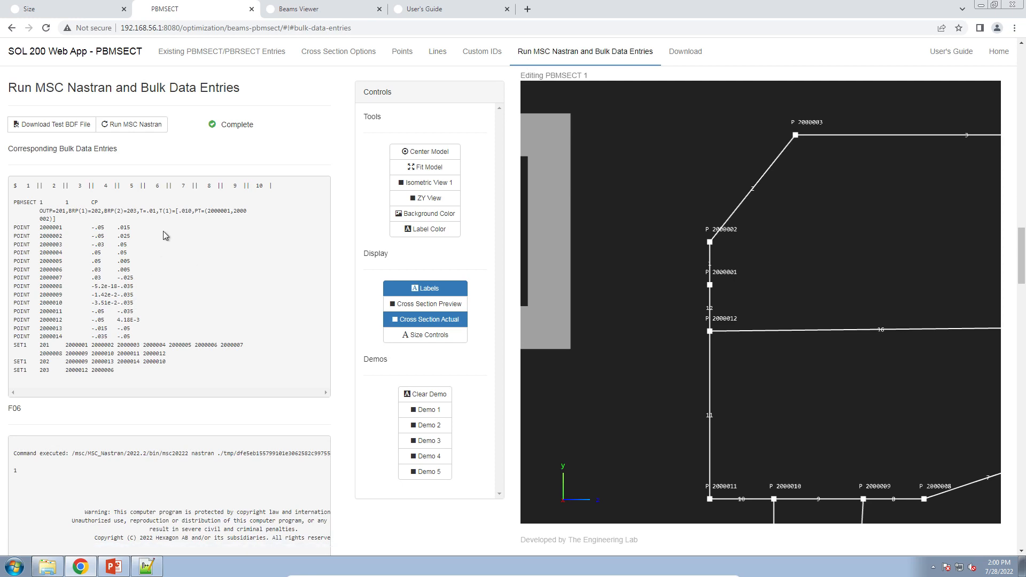
pyautogui.moveTo(178, 377); pyautogui.dragTo(4, 205)
pyautogui.hotkey('ctrl', 'c')
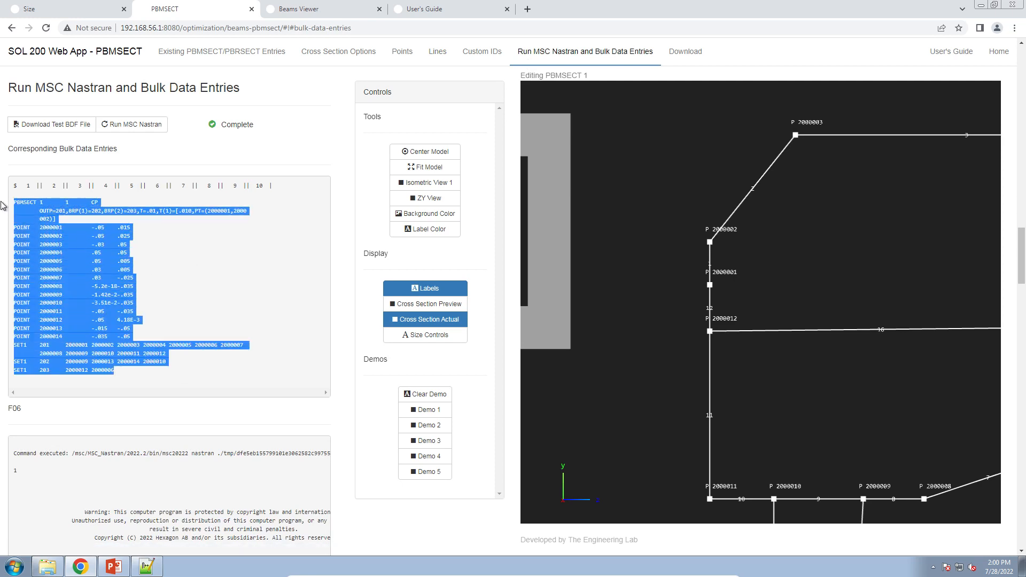
# Paste the updated bulk data entries into a new Notepad++ document shown side by side with the earlier one.
pyautogui.click(146, 566)
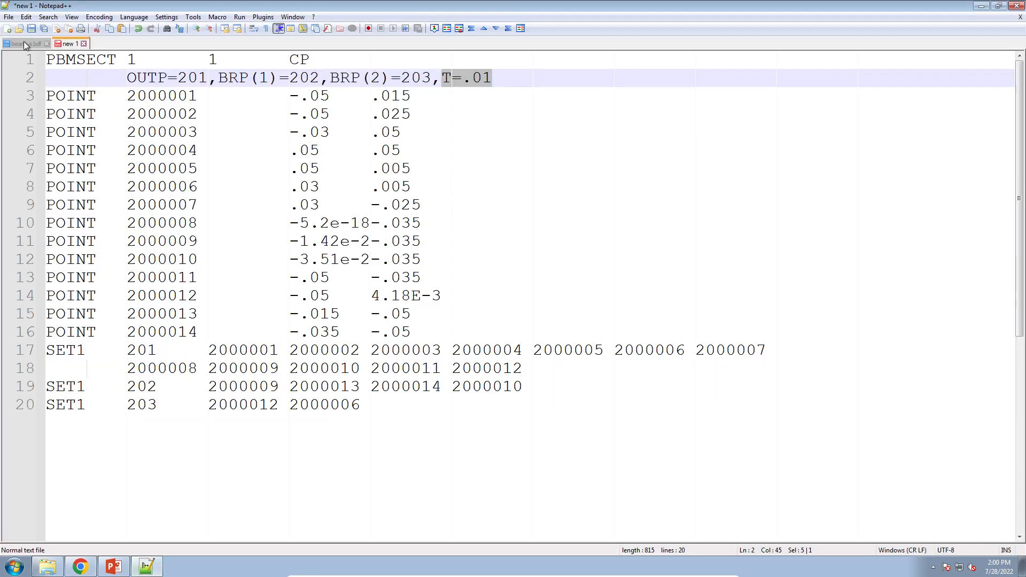
pyautogui.click(8, 29)
pyautogui.rightClick(109, 42)
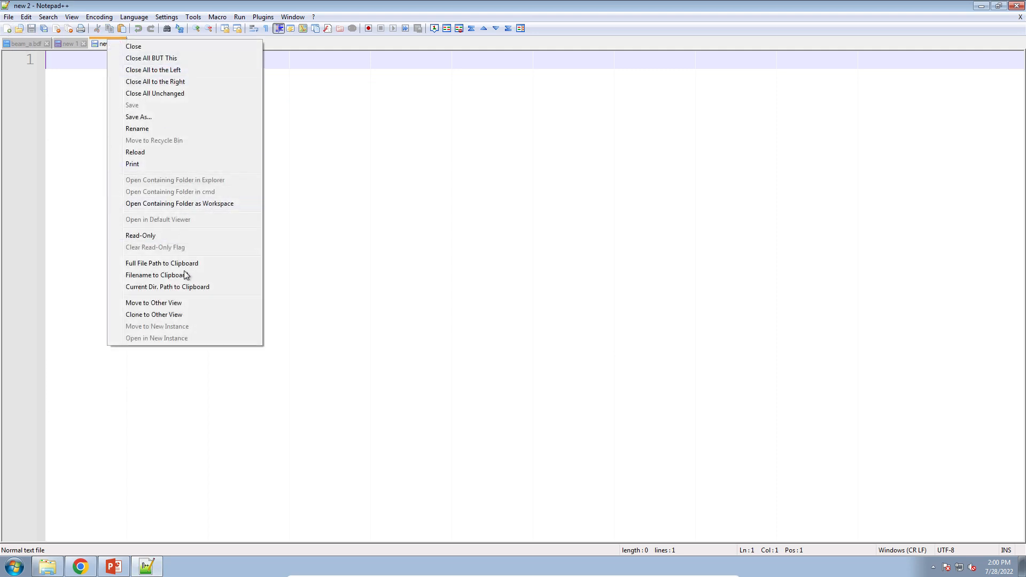
pyautogui.click(183, 303)
pyautogui.hotkey('ctrl', 'v')
pyautogui.scroll(3, 823, 146)
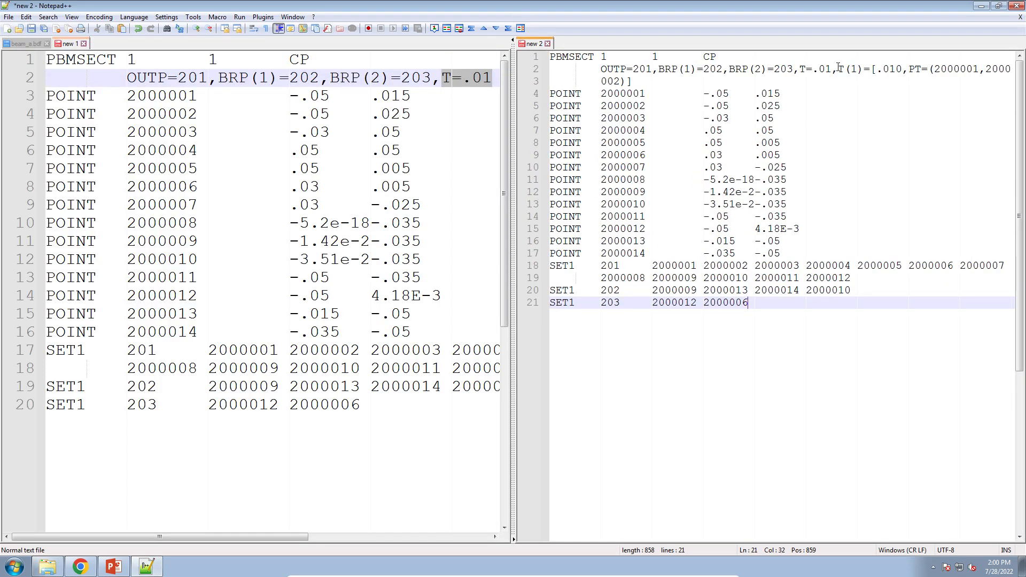
# Examine the new T(1)=[.010,PT=(2000001,2000002)] field in the pasted PBMSECT entry.
pyautogui.moveTo(839, 68); pyautogui.dragTo(904, 68)
pyautogui.click(859, 91)
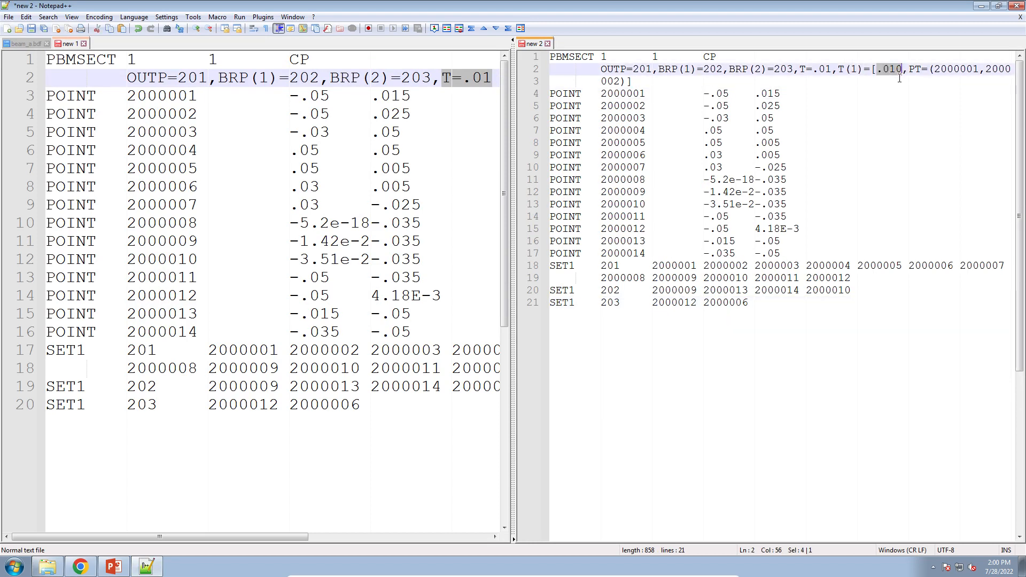
pyautogui.click(882, 69)
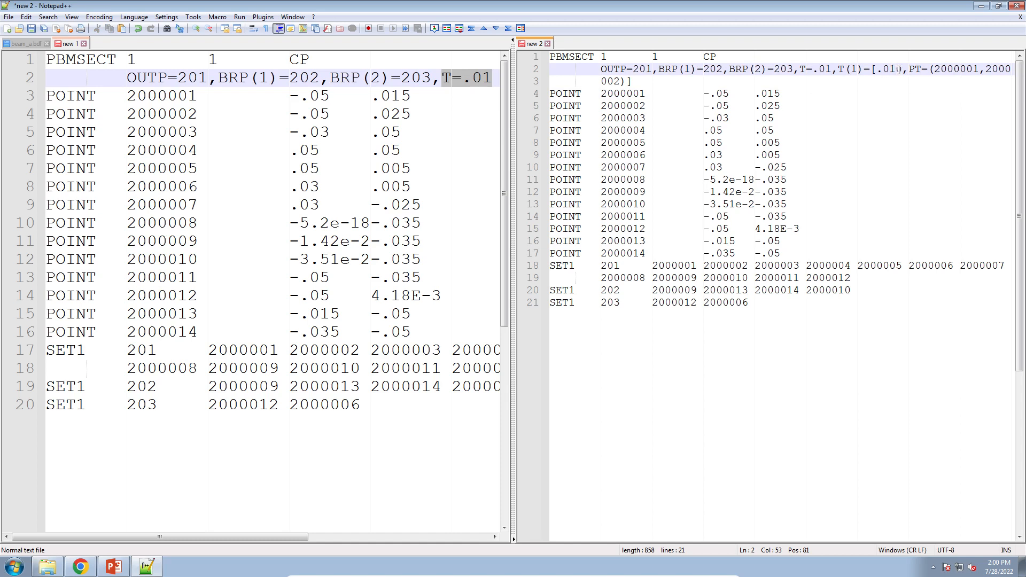
pyautogui.moveTo(898, 70); pyautogui.dragTo(903, 70)
pyautogui.press('Down')
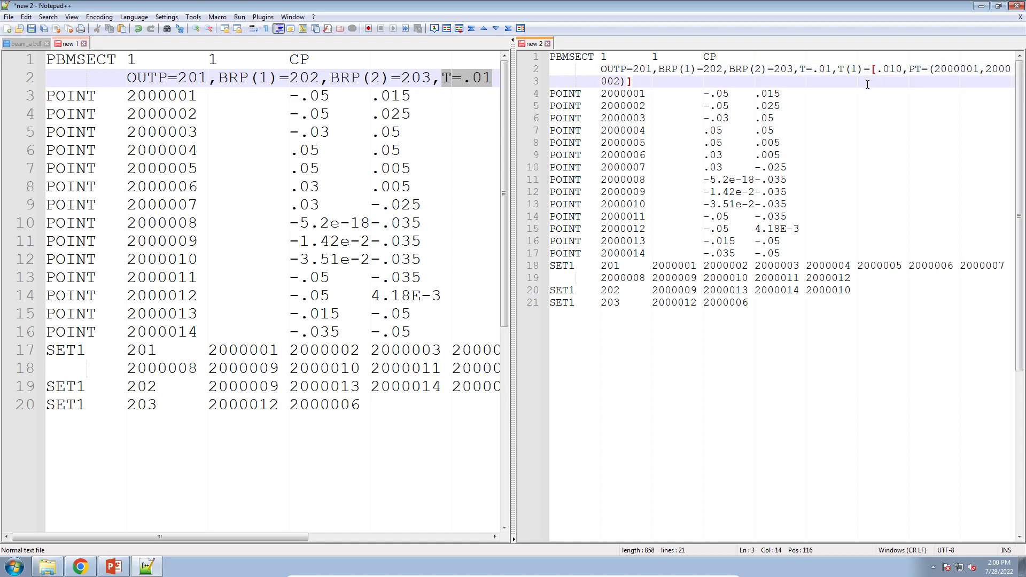
pyautogui.moveTo(801, 70); pyautogui.dragTo(857, 68)
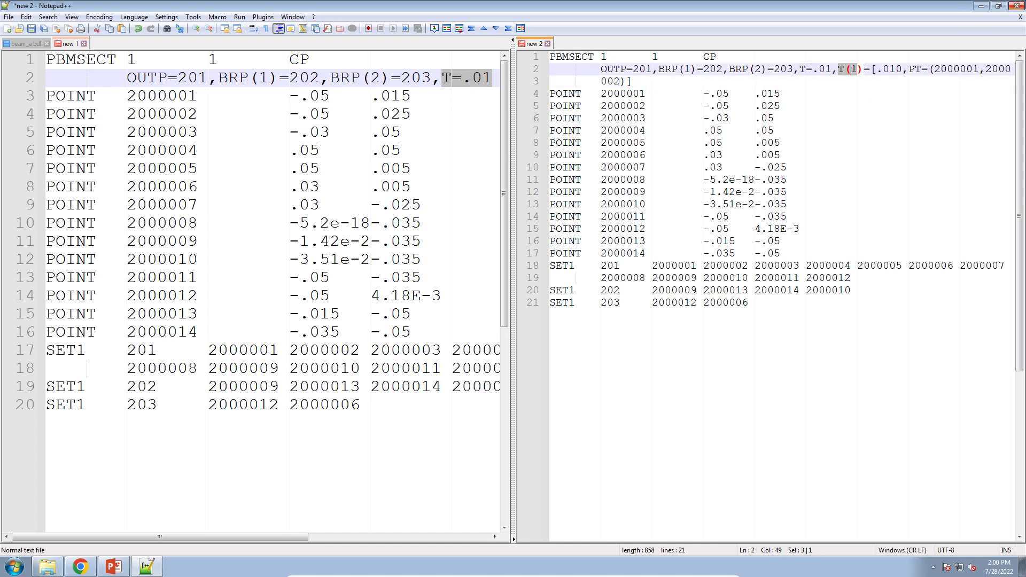
# Review the tutorial slides on cross section preview thicknesses and creating lines.
pyautogui.click(981, 6)
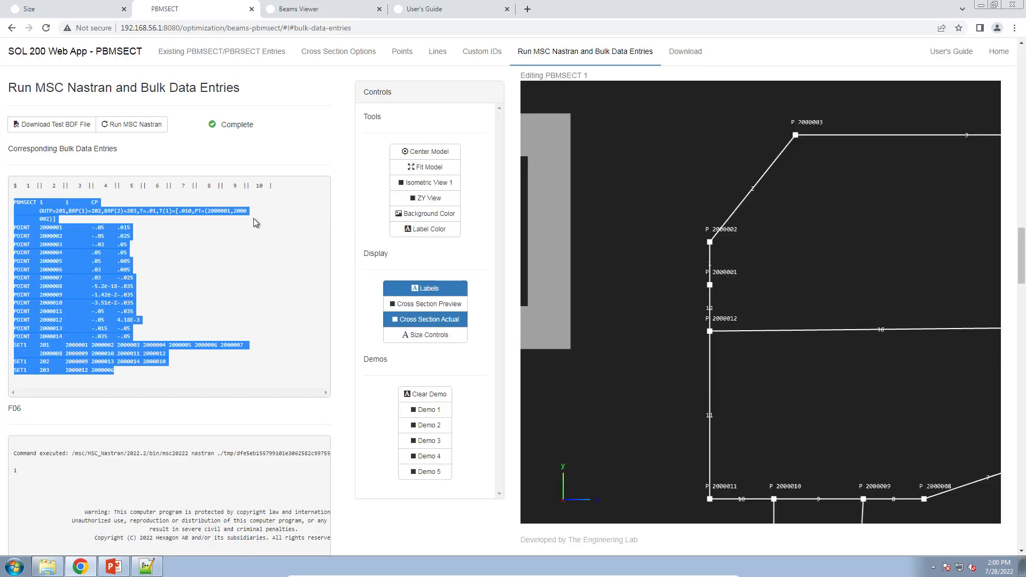
pyautogui.scroll(15, 253, 218)
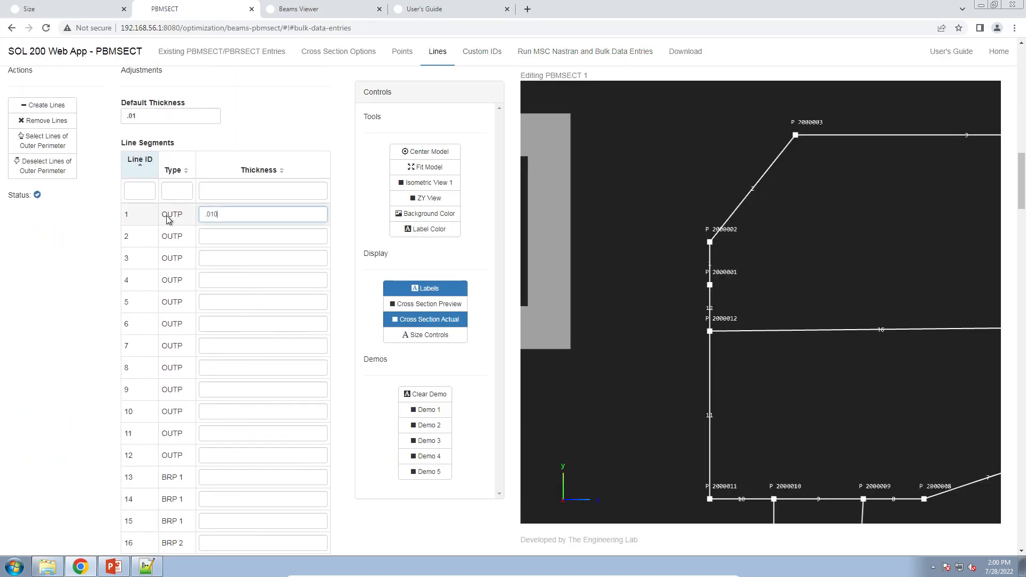
pyautogui.hotkey('ctrl', 'a')
pyautogui.scroll(5, 777, 310)
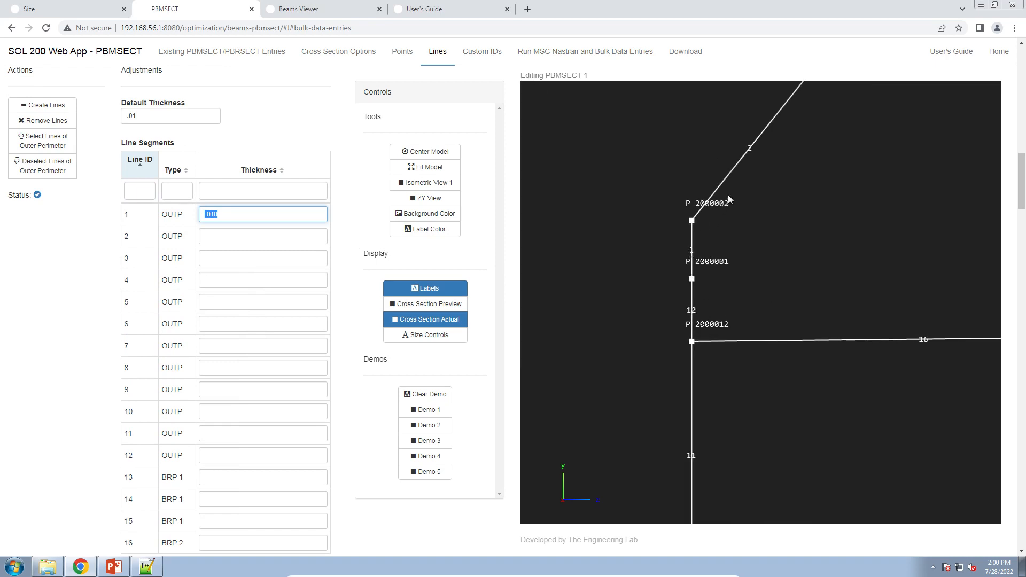
pyautogui.click(113, 567)
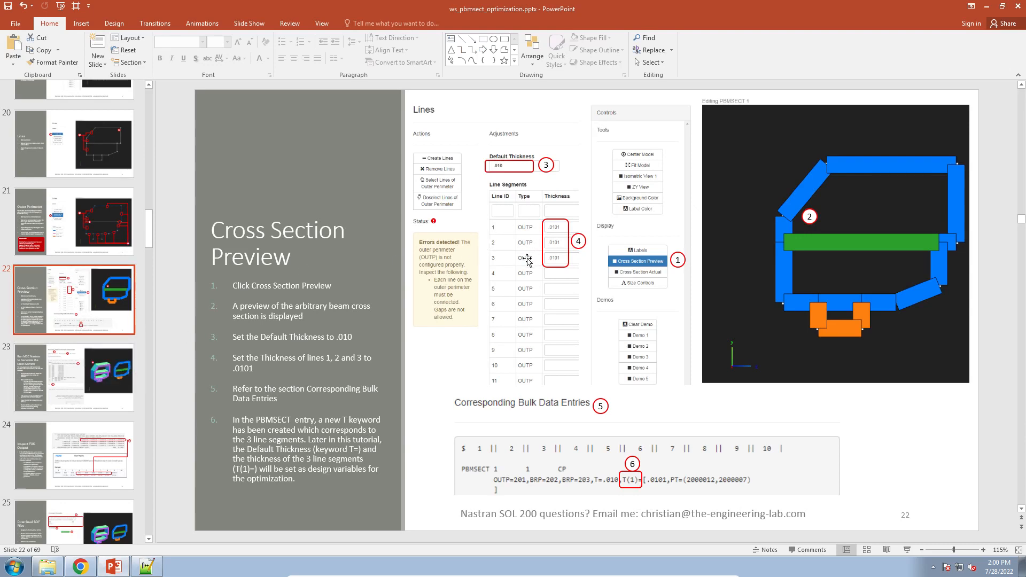
pyautogui.scroll(3, 103, 328)
pyautogui.click(105, 330)
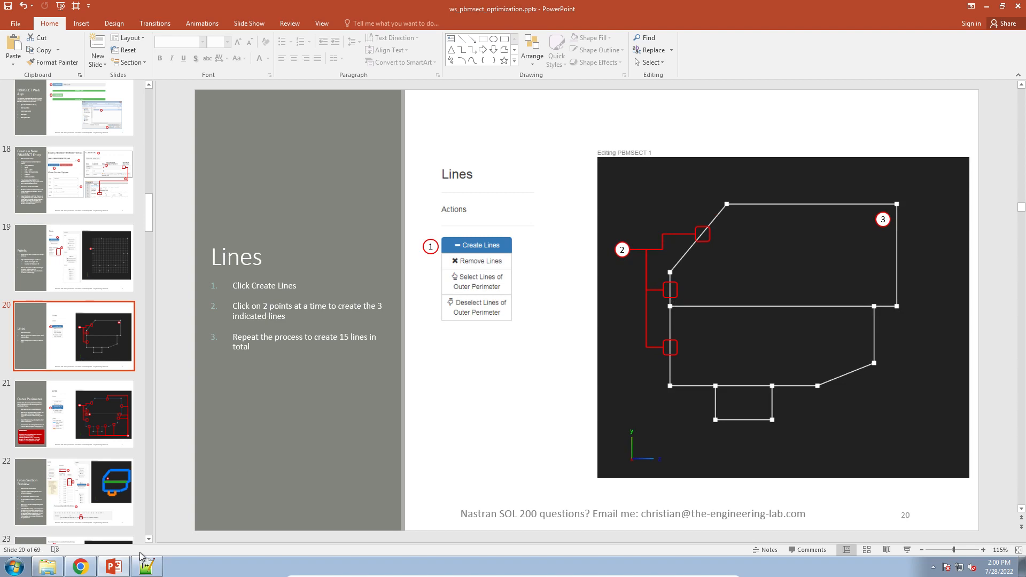
pyautogui.click(80, 566)
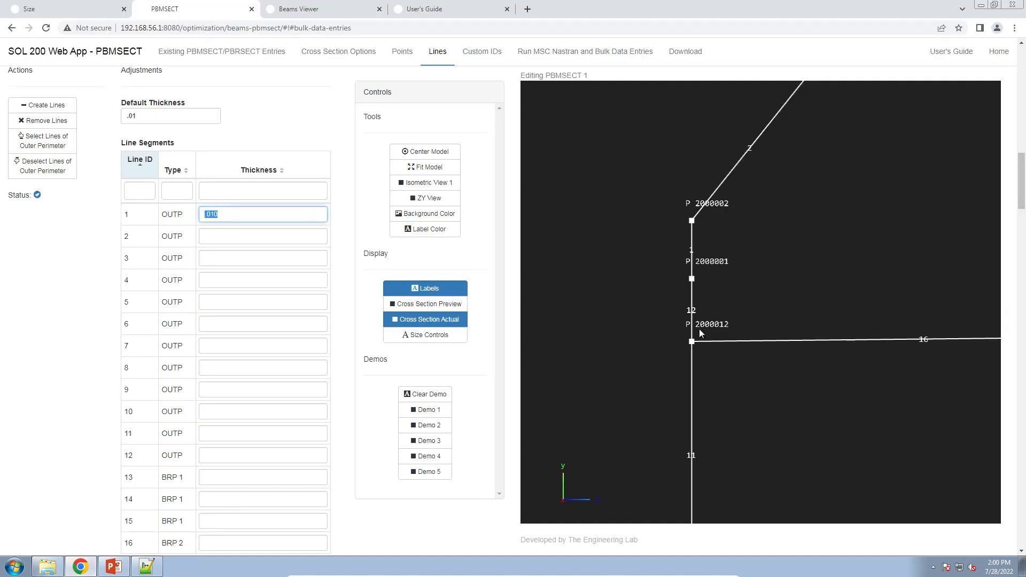
# Remove the point on the left edge between the upper-left corner and the horizontal web.
pyautogui.scroll(-5, 702, 333)
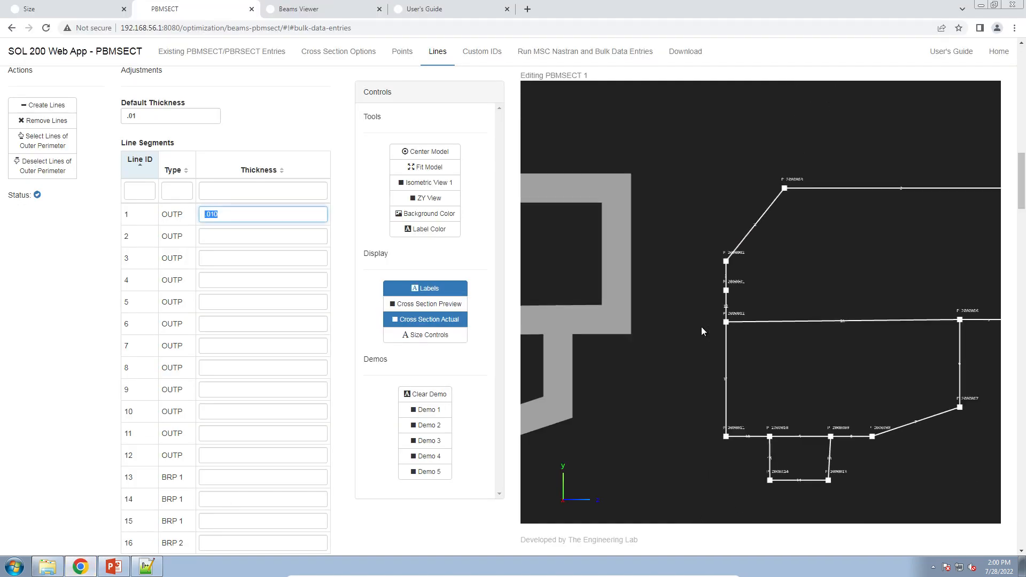
pyautogui.scroll(8, 701, 326)
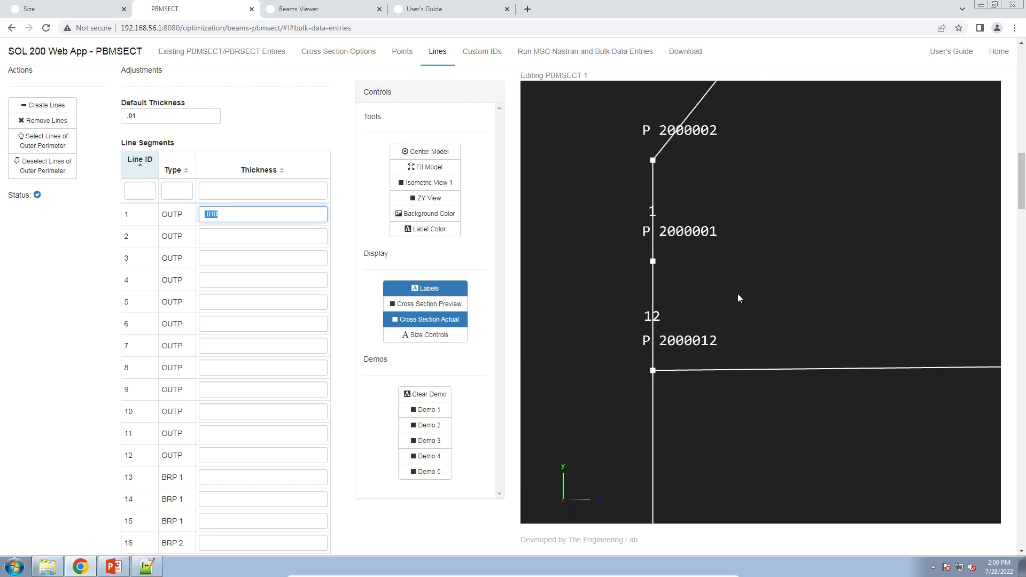
pyautogui.moveTo(738, 293); pyautogui.dragTo(773, 297)
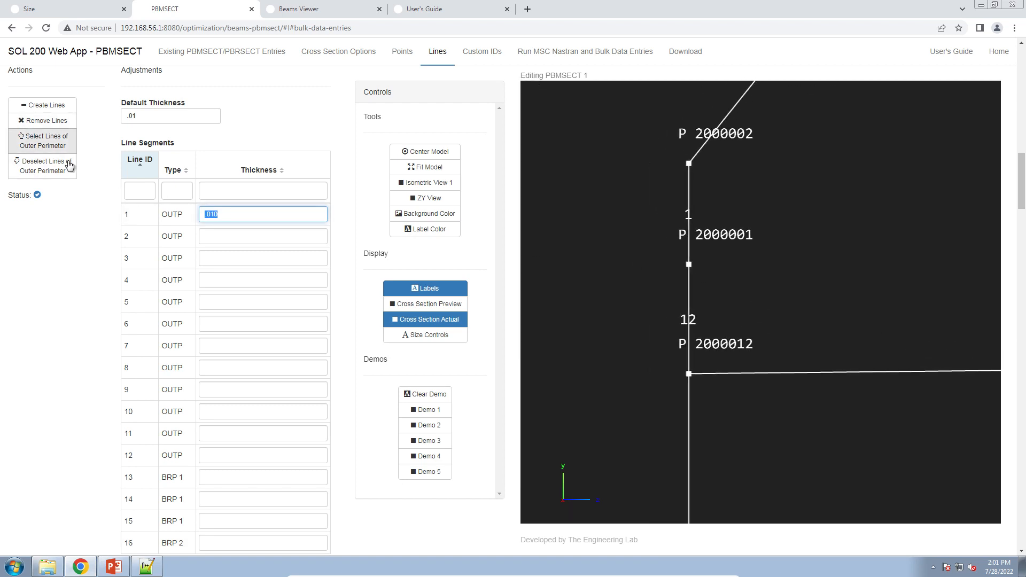
pyautogui.scroll(12, 96, 203)
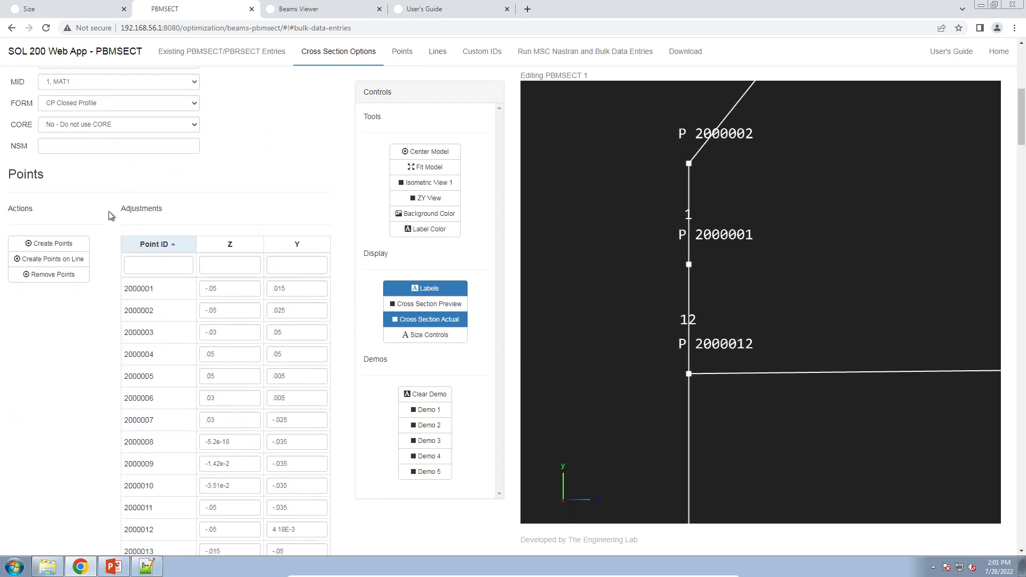
pyautogui.click(50, 274)
pyautogui.click(604, 255)
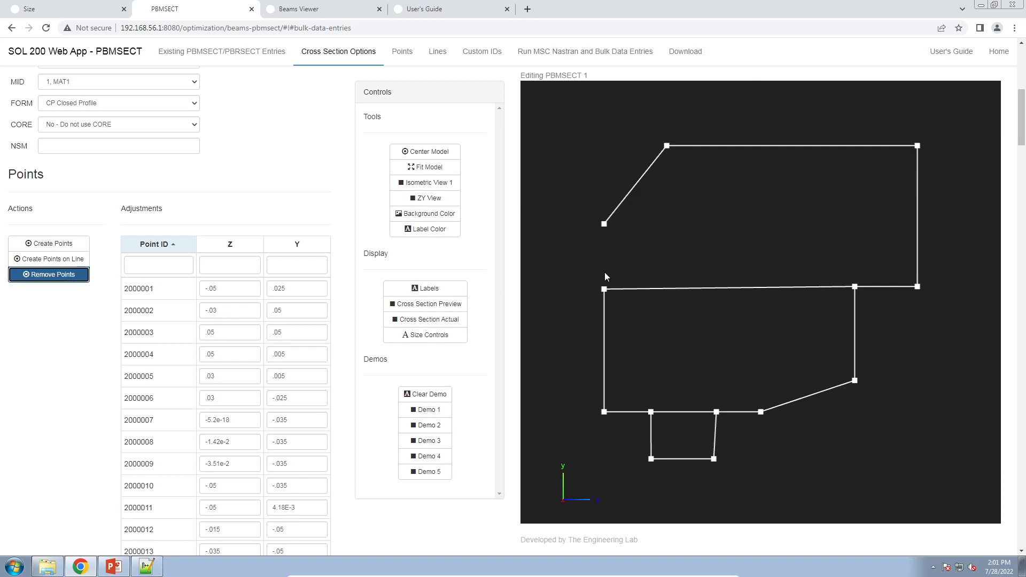
# Create a line closing the gap on the left edge and add it to the outer perimeter.
pyautogui.click(86, 247)
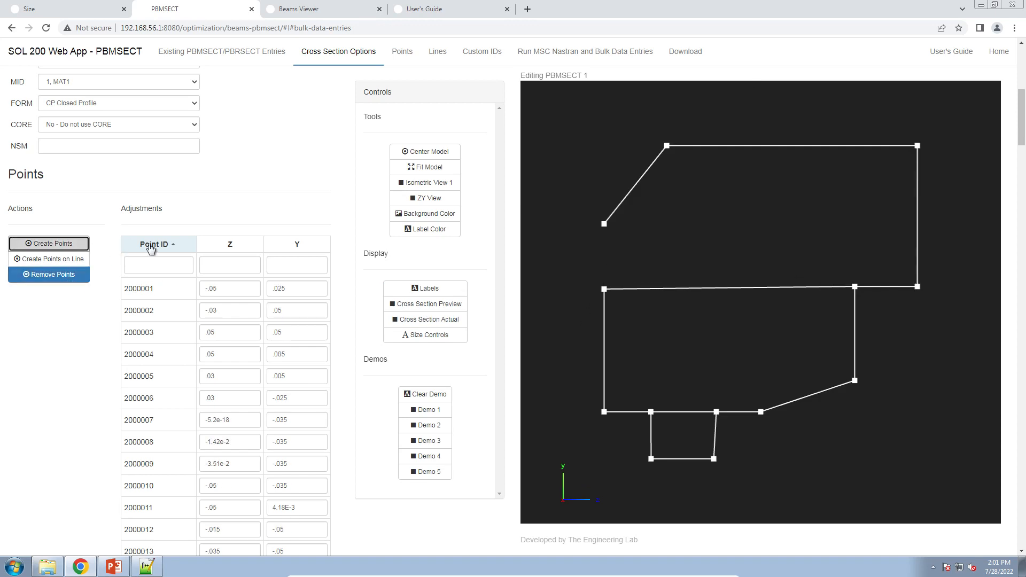
pyautogui.click(439, 53)
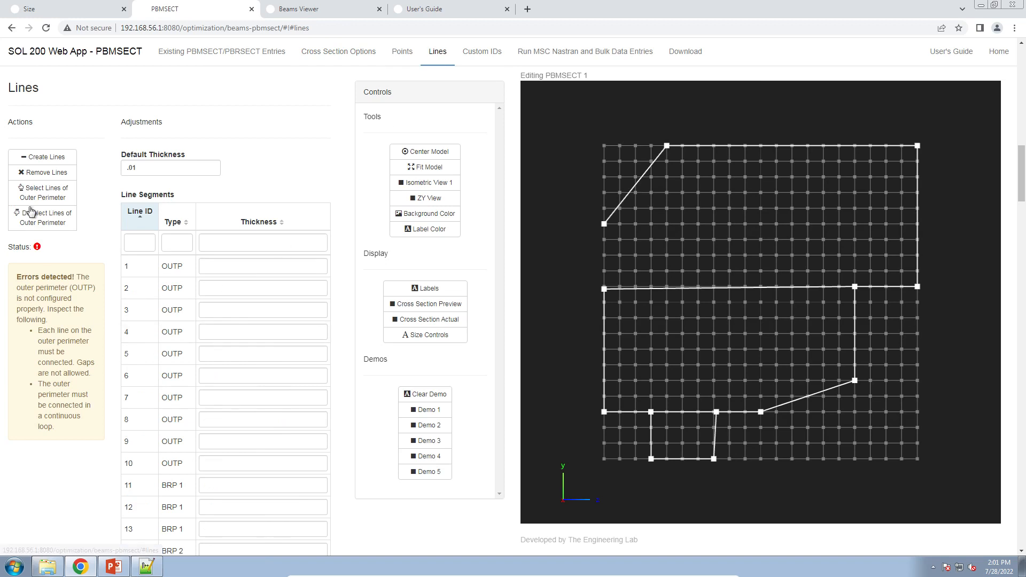
pyautogui.click(604, 289)
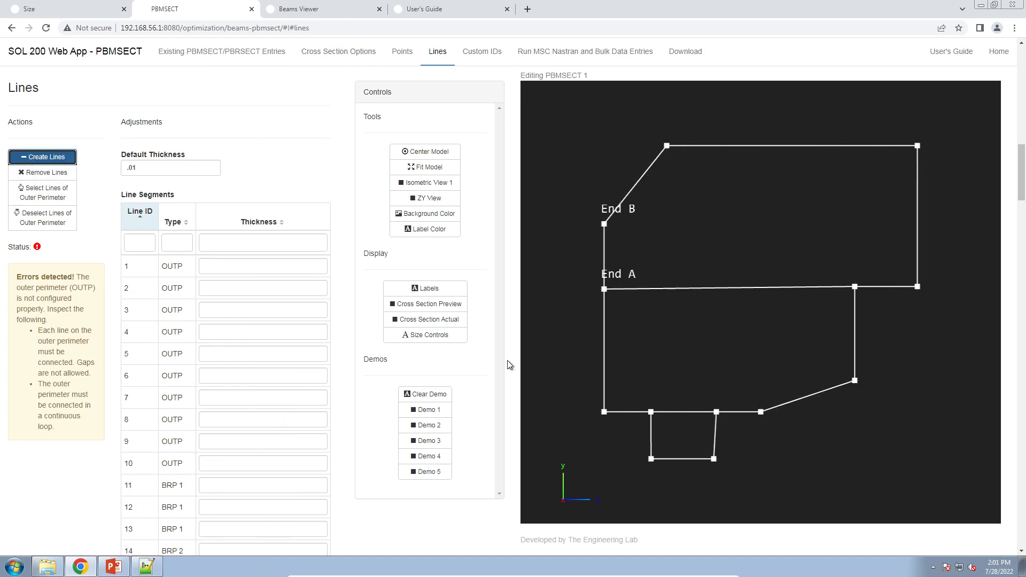
pyautogui.click(53, 193)
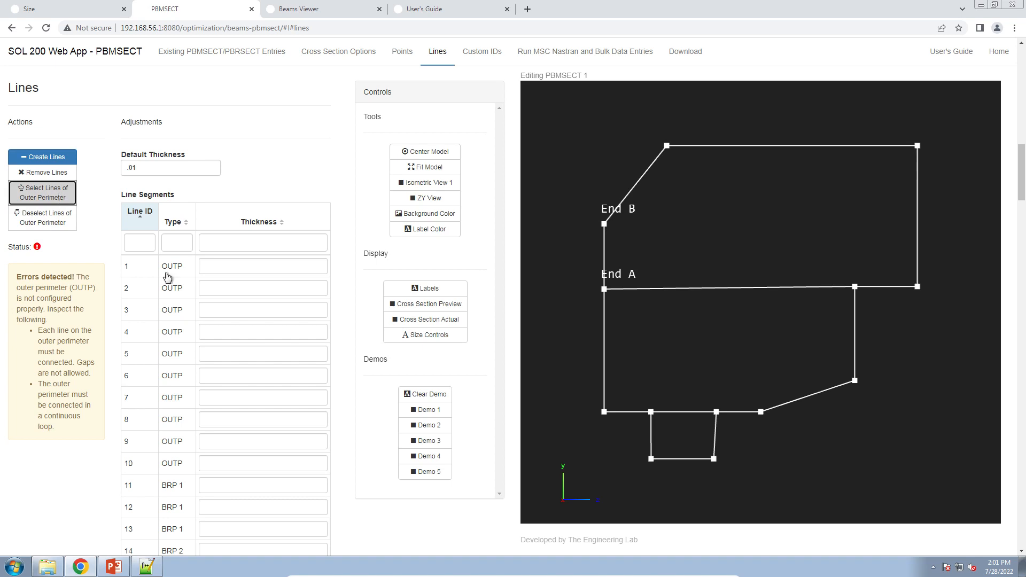
pyautogui.click(603, 252)
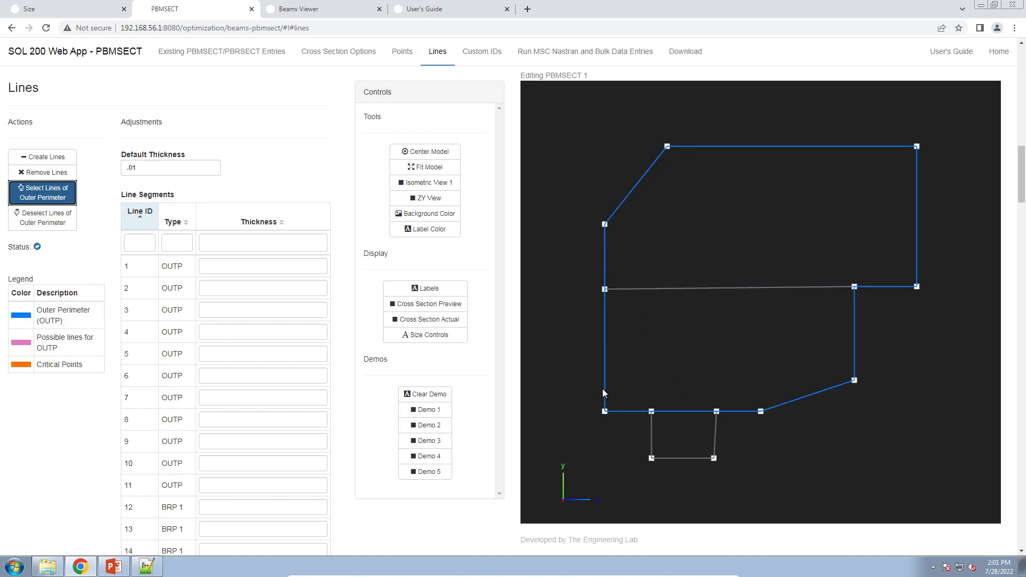
# Turn on labels and set the thickness of lines 1, 2 and 3 to .010.
pyautogui.click(426, 289)
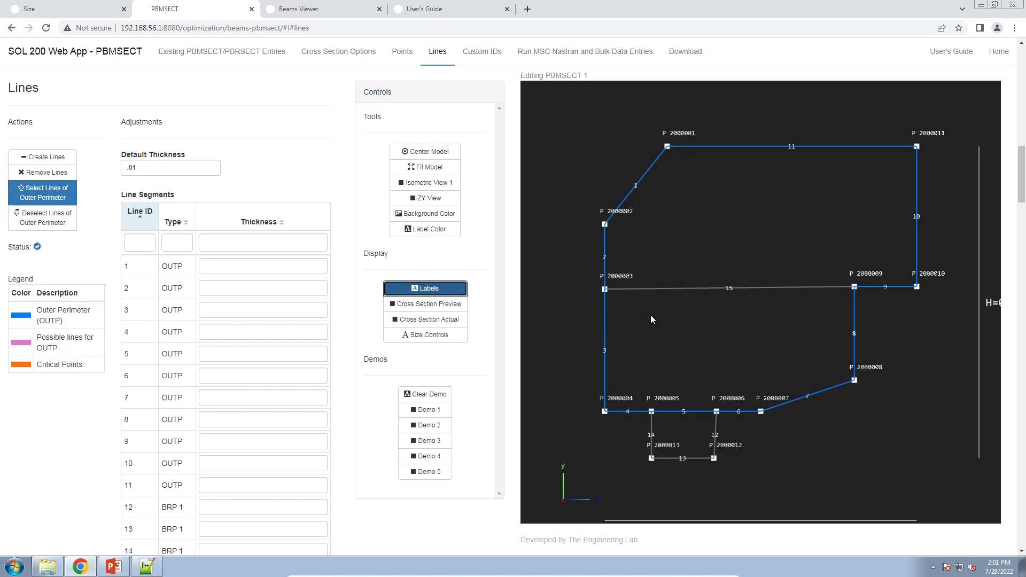
pyautogui.scroll(5, 691, 341)
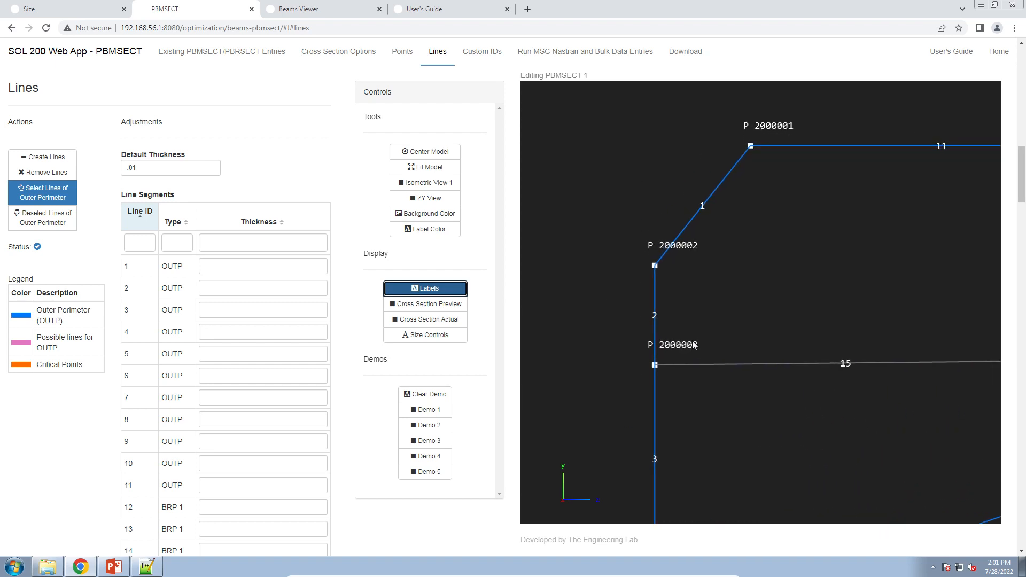
pyautogui.moveTo(693, 345); pyautogui.dragTo(711, 306)
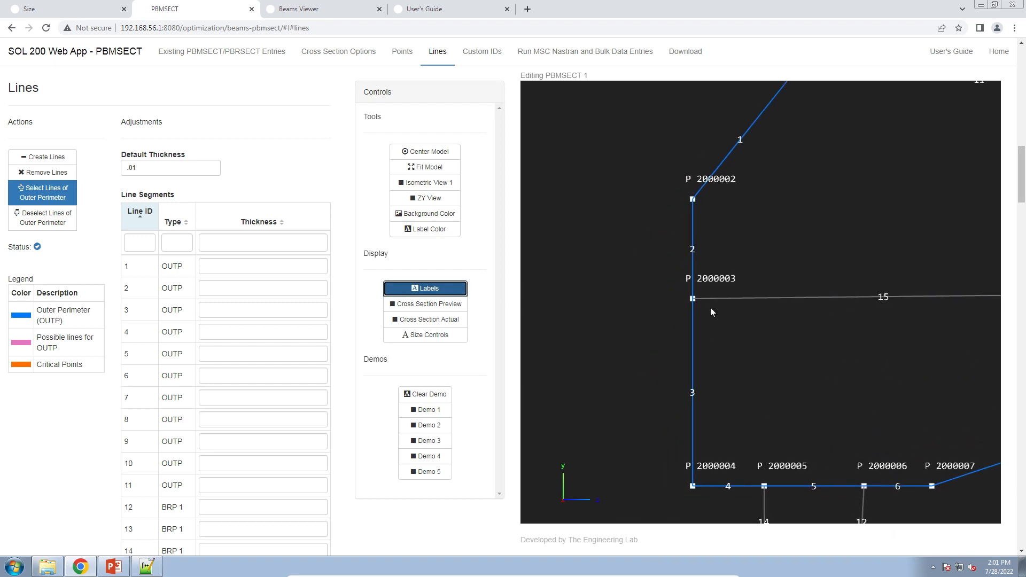
pyautogui.click(220, 271)
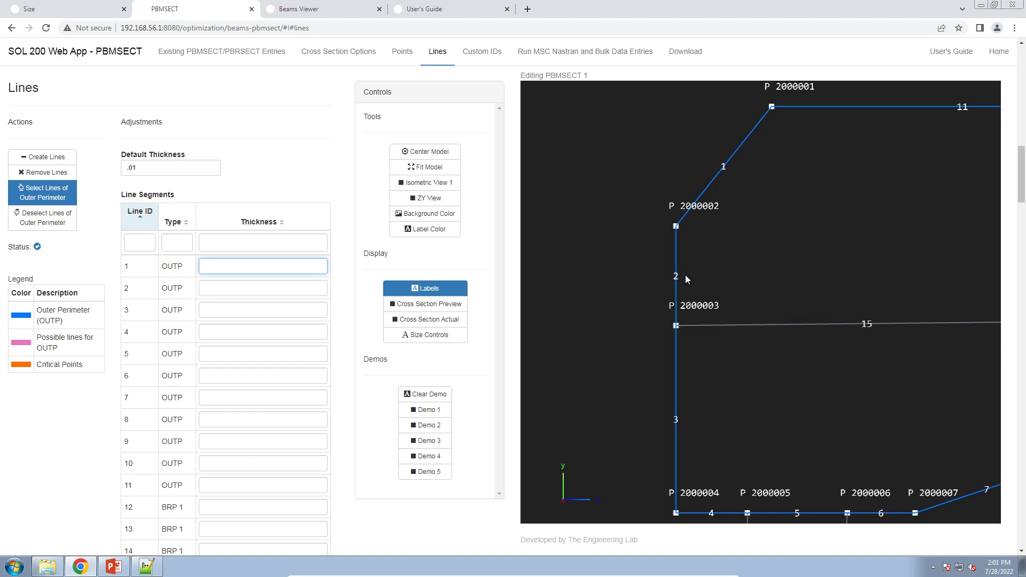
pyautogui.write('.01')
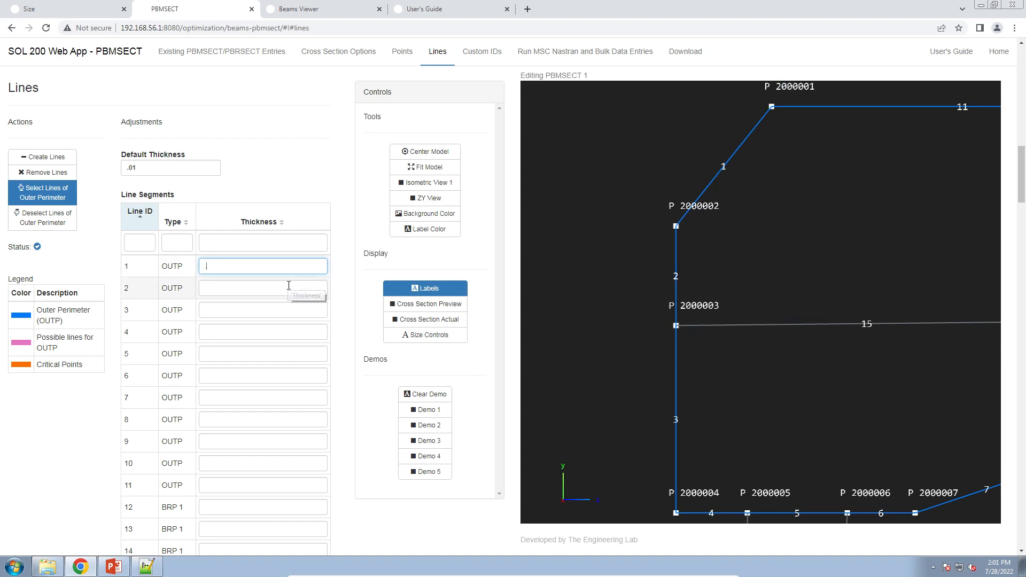
pyautogui.write('01')
pyautogui.hotkey('ctrl', 'a')
pyautogui.hotkey('ctrl', 'c')
pyautogui.click(259, 288)
pyautogui.hotkey('ctrl', 'v')
pyautogui.click(238, 315)
pyautogui.hotkey('ctrl', 'v')
pyautogui.click(213, 266)
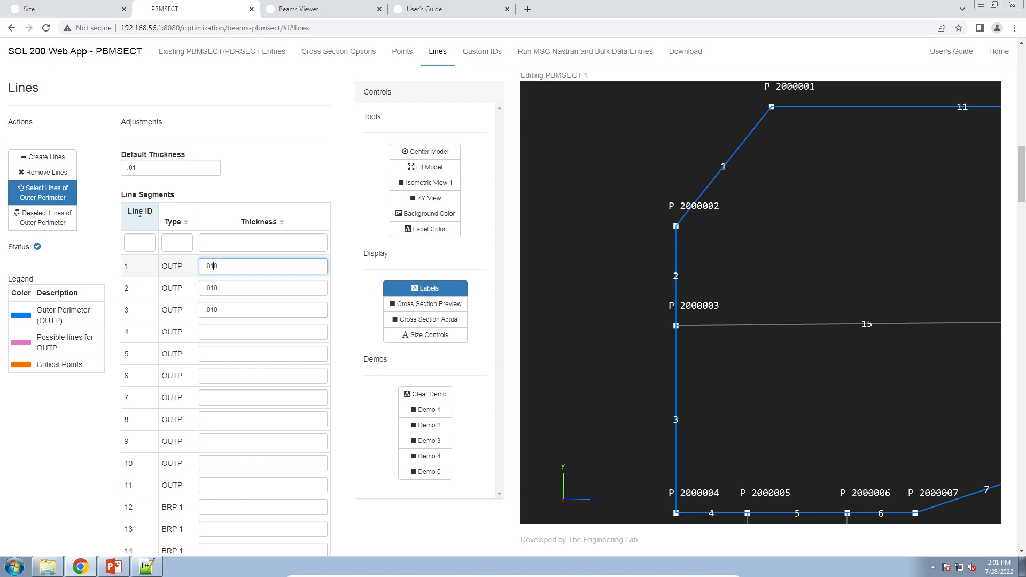
# Turn on the cross section preview to display the line thicknesses.
pyautogui.click(429, 304)
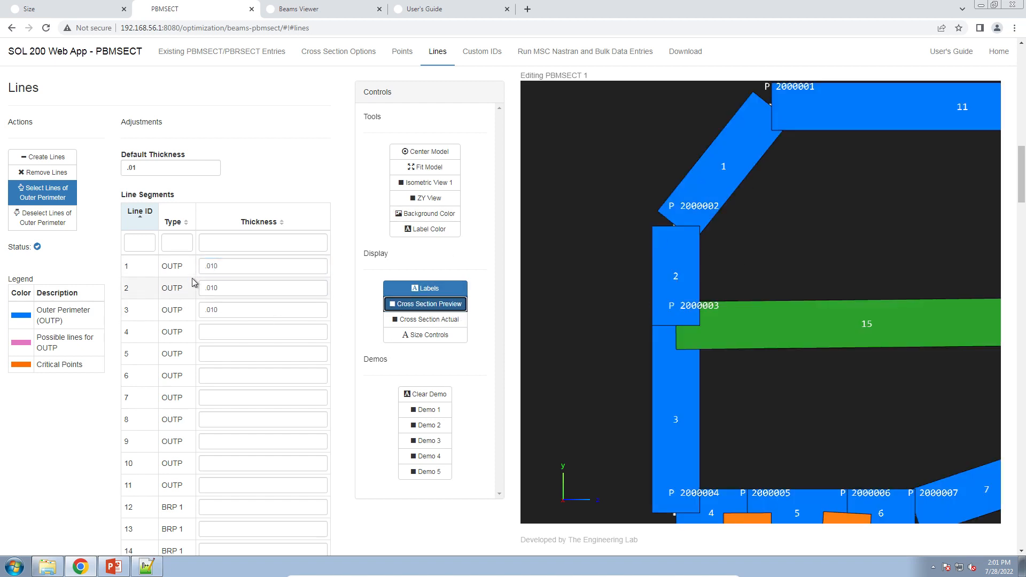
pyautogui.moveTo(216, 268); pyautogui.dragTo(204, 267)
pyautogui.moveTo(209, 267); pyautogui.dragTo(225, 271)
pyautogui.click(226, 266)
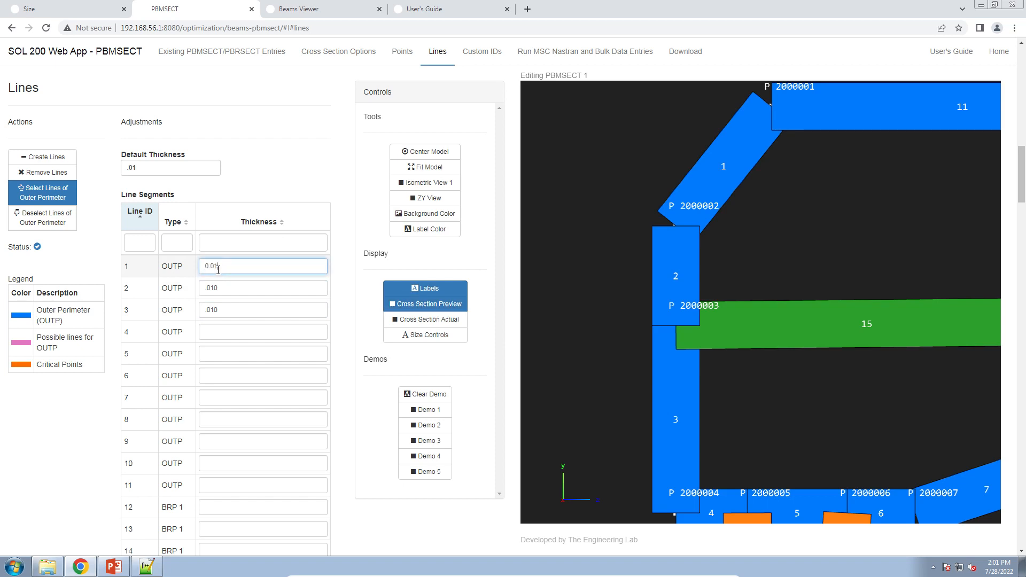
pyautogui.press('Tab')
pyautogui.hotkey('ctrl', 'z')
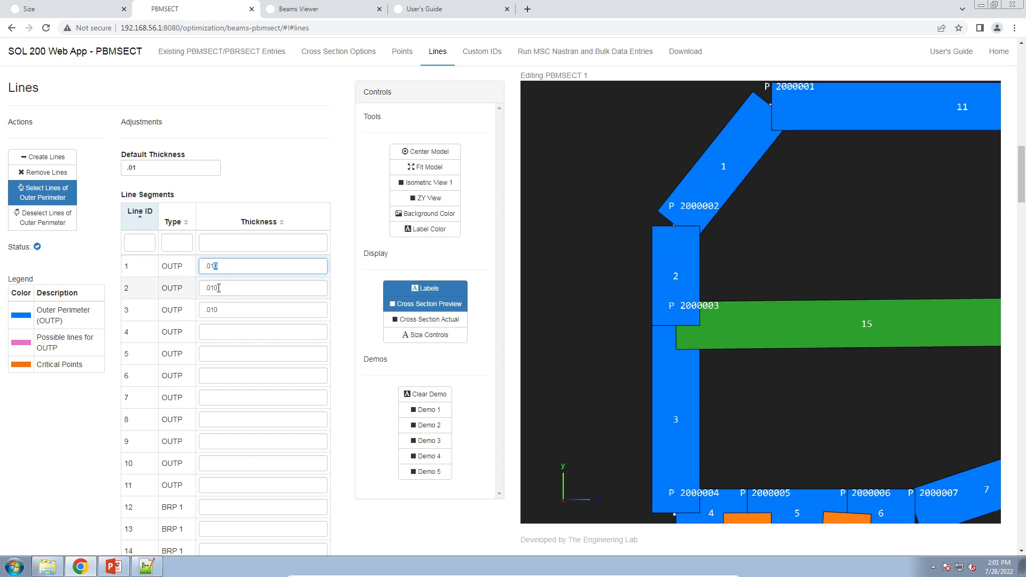
pyautogui.moveTo(211, 288); pyautogui.dragTo(225, 289)
# Copy the PBMSECT bulk data entries and paste them into a Notepad++ document, replacing its contents.
pyautogui.click(327, 210)
pyautogui.scroll(-13, 327, 210)
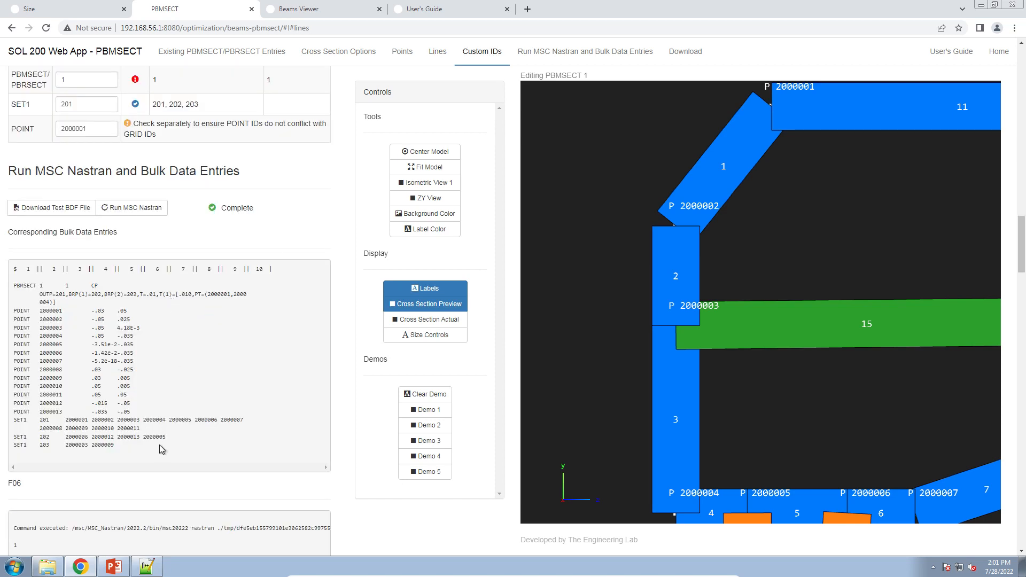
pyautogui.moveTo(161, 449); pyautogui.dragTo(14, 286)
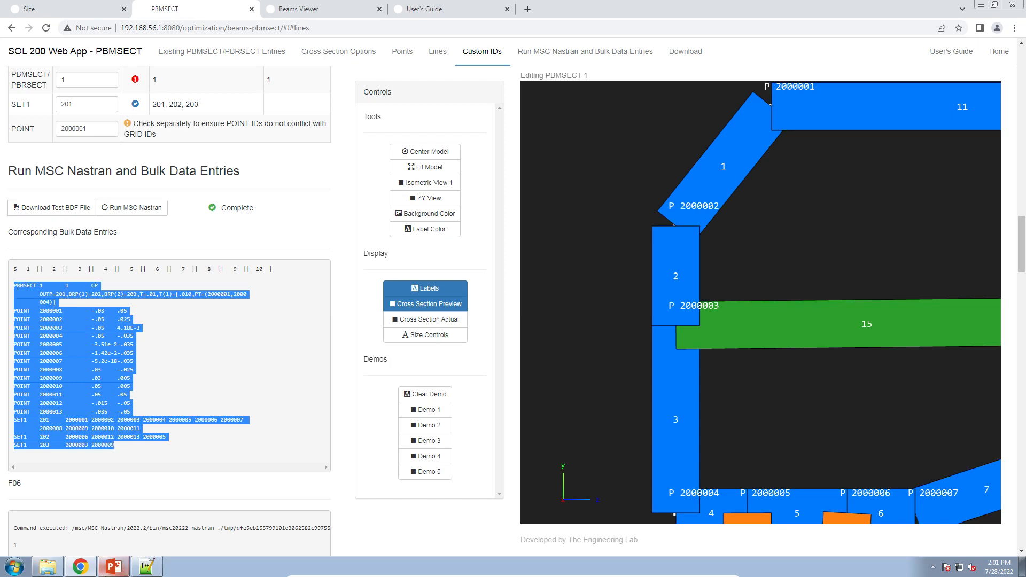
pyautogui.click(113, 567)
pyautogui.click(137, 569)
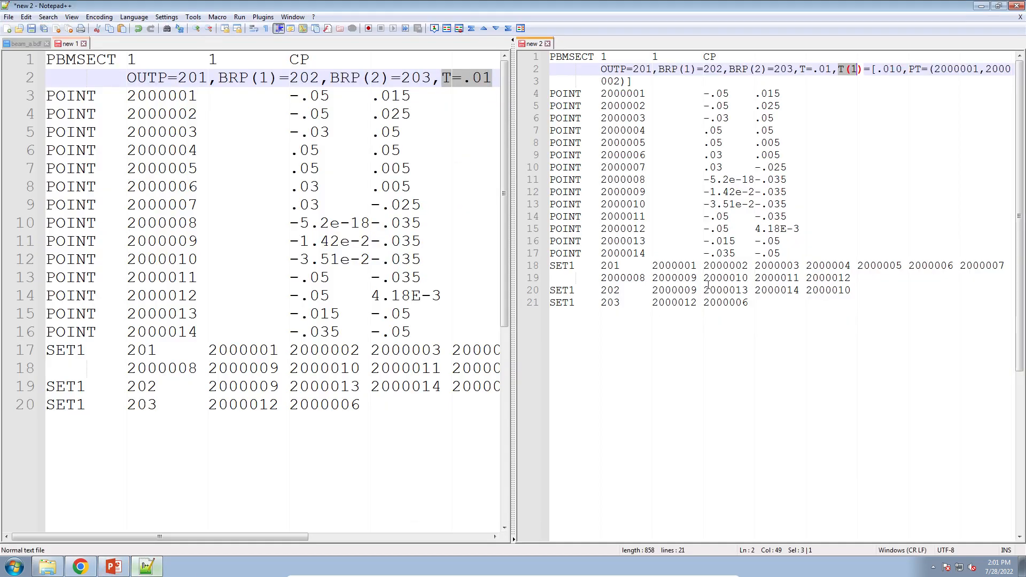
pyautogui.click(720, 273)
pyautogui.hotkey('ctrl', 'a')
pyautogui.hotkey('ctrl', 'v')
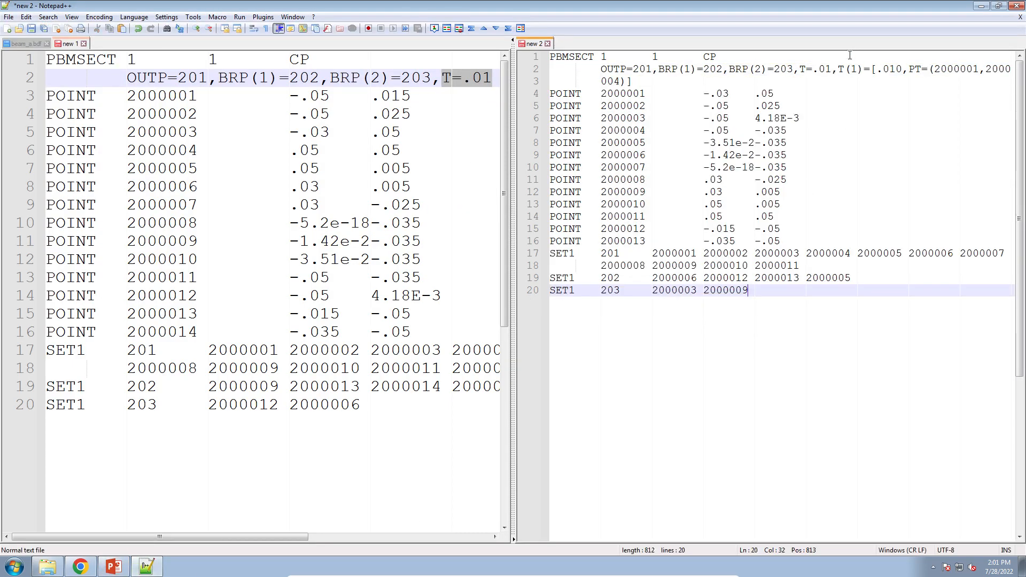
pyautogui.moveTo(840, 71); pyautogui.dragTo(854, 71)
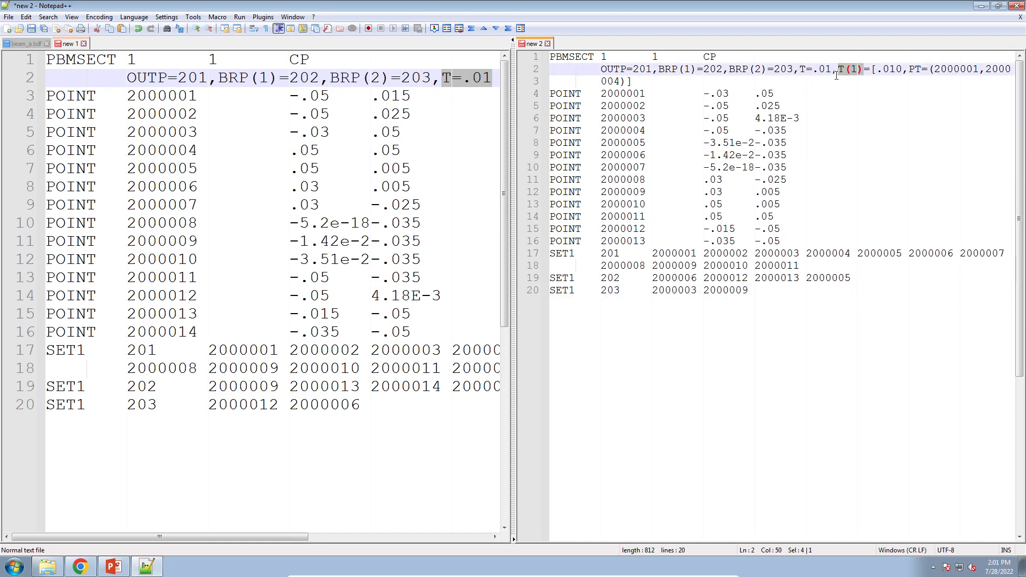
pyautogui.click(981, 6)
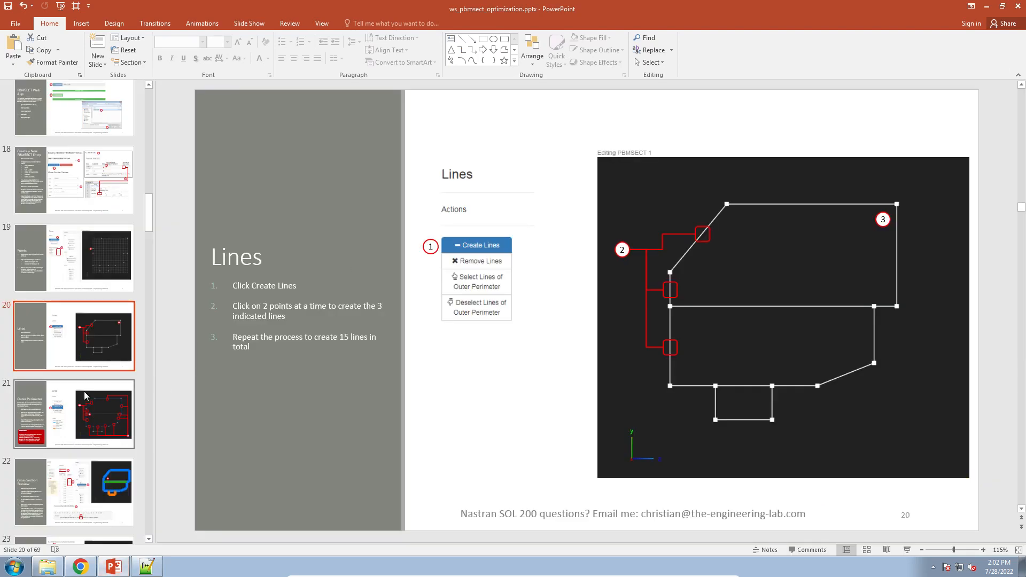
# Review the tutorial slides on the cross section preview and running MSC Nastran.
pyautogui.scroll(-2, 78, 392)
pyautogui.click(78, 392)
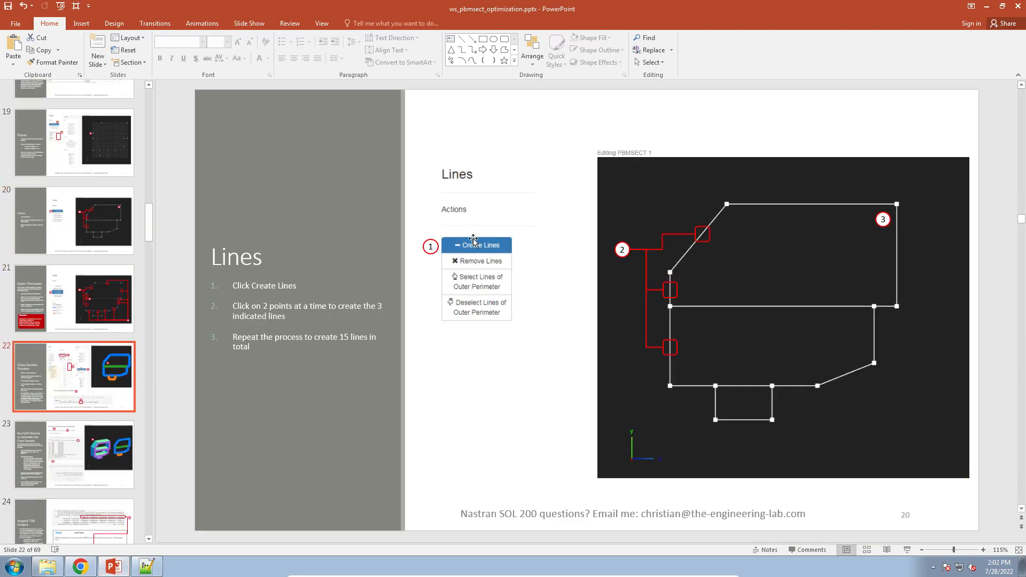
pyautogui.click(515, 172)
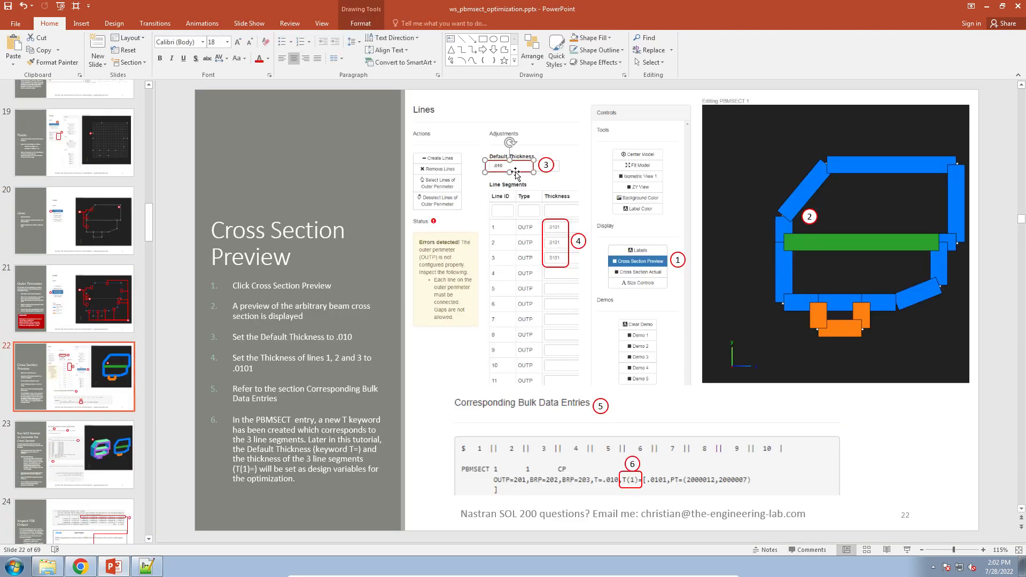
pyautogui.click(541, 303)
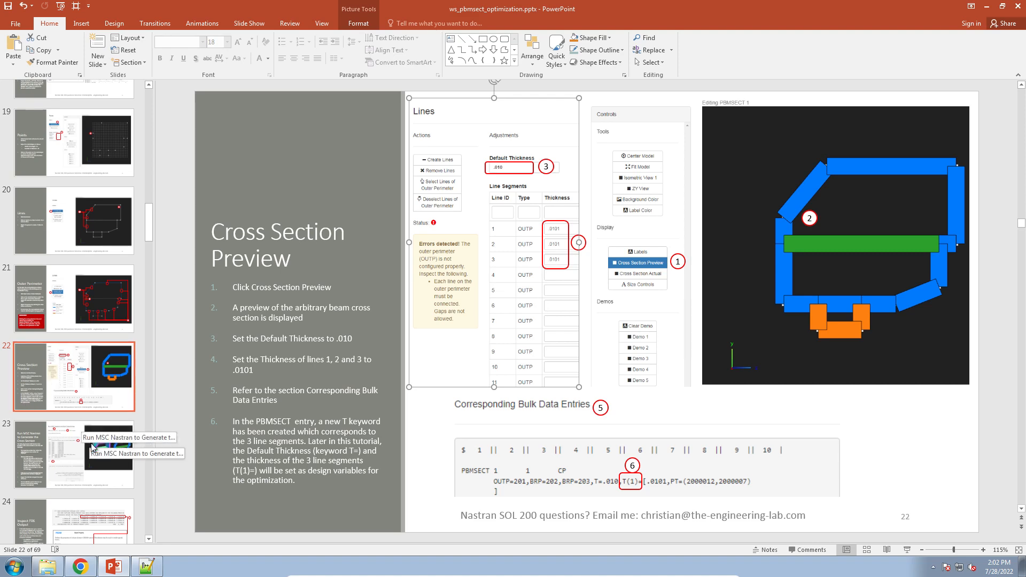
pyautogui.click(74, 435)
pyautogui.click(80, 567)
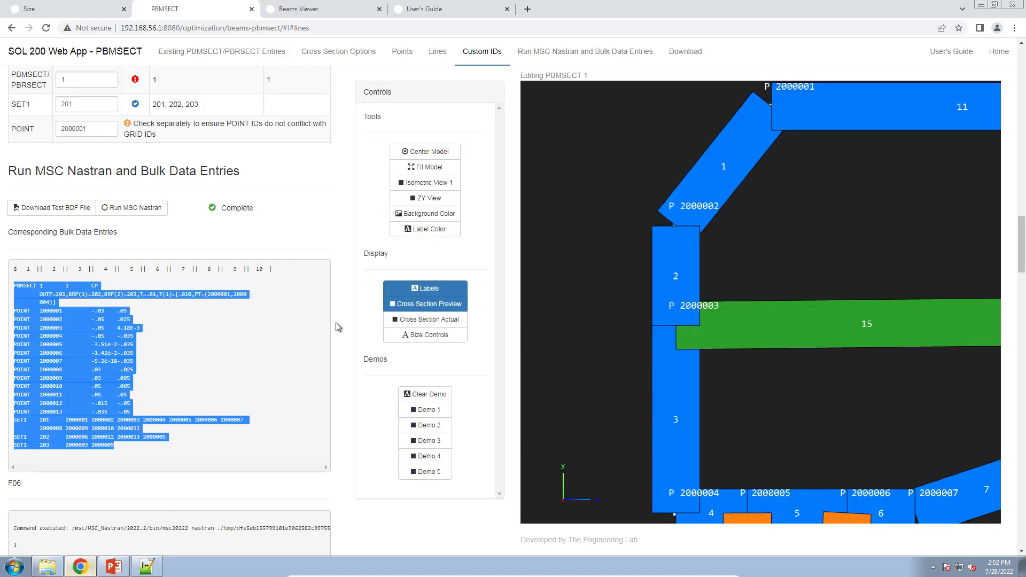
# Run MSC Nastran to generate the cross section and switch the view to ZY.
pyautogui.click(519, 52)
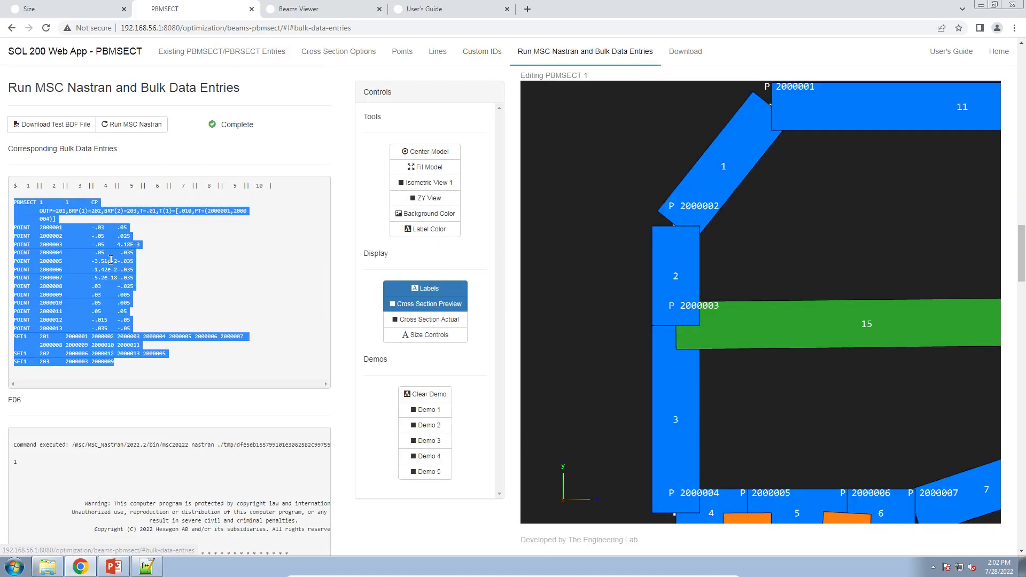
pyautogui.click(131, 126)
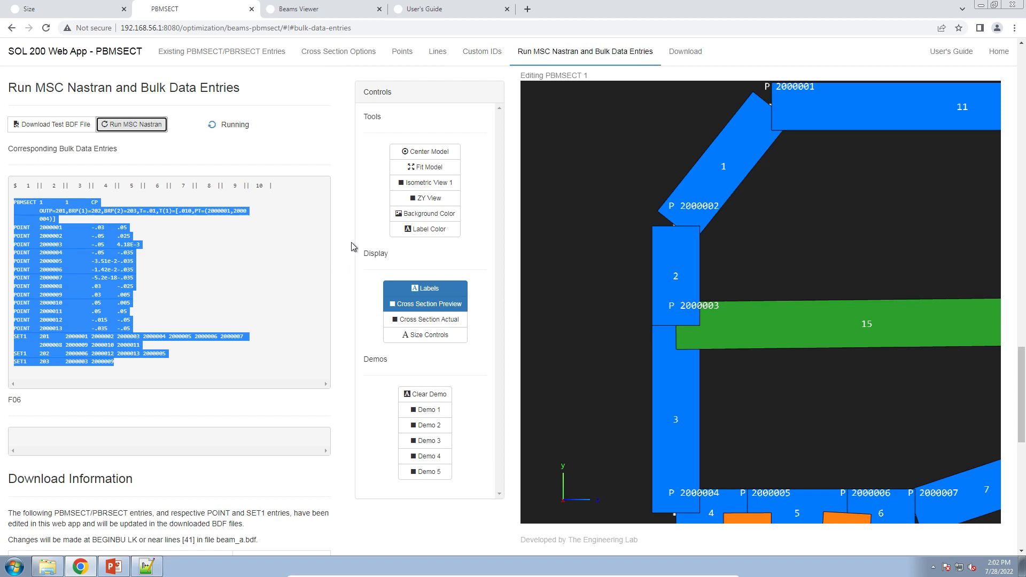
pyautogui.click(325, 377)
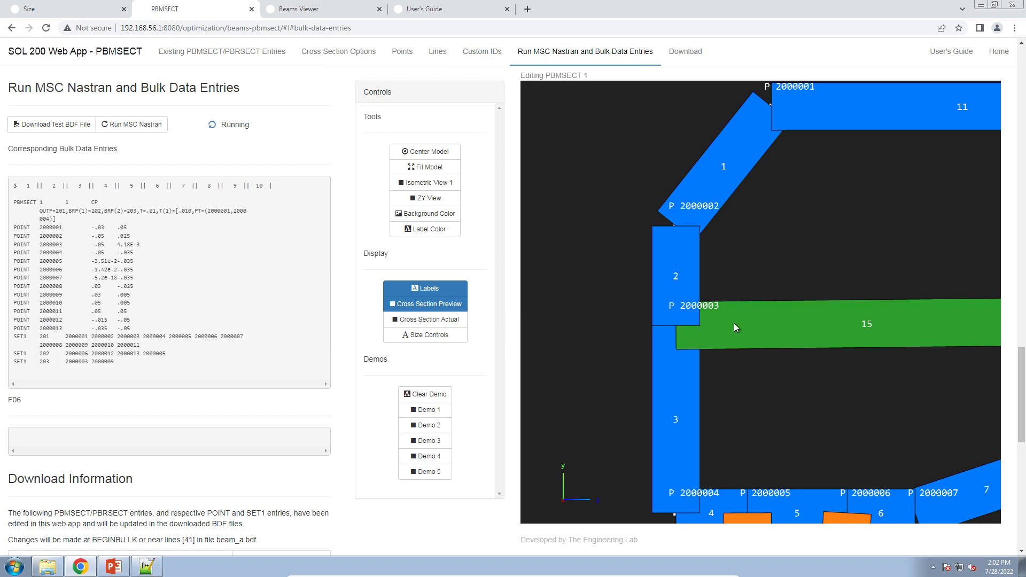
pyautogui.click(422, 199)
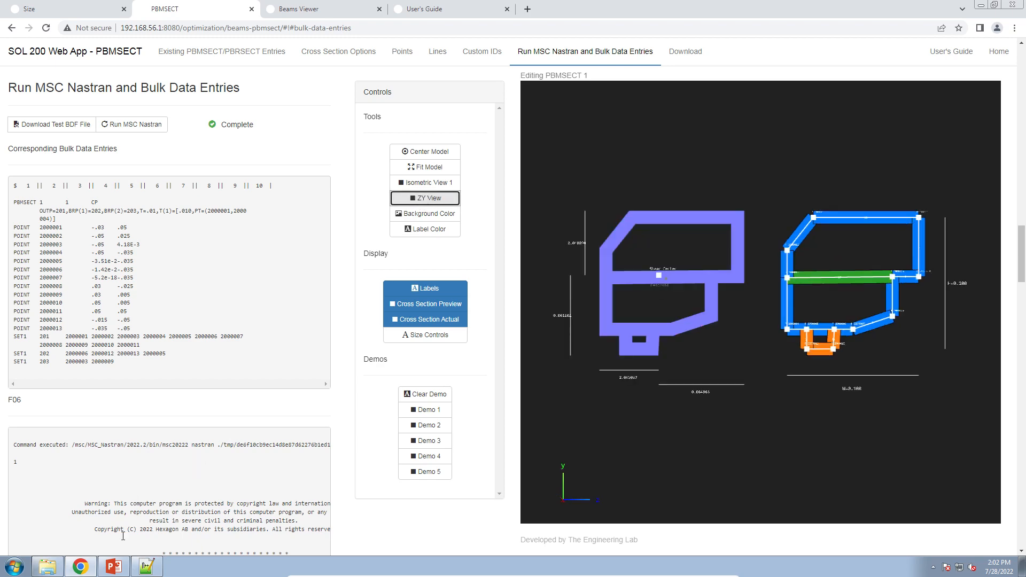
# Review the tutorial slides covering the Nastran run and BDF download.
pyautogui.click(113, 567)
pyautogui.scroll(-1, 92, 376)
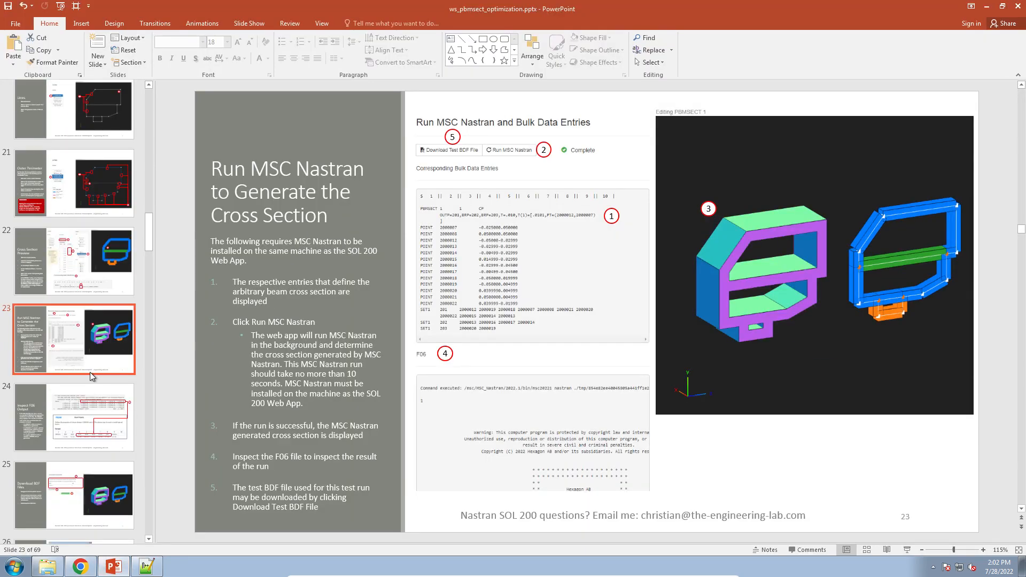
pyautogui.scroll(-5, 92, 375)
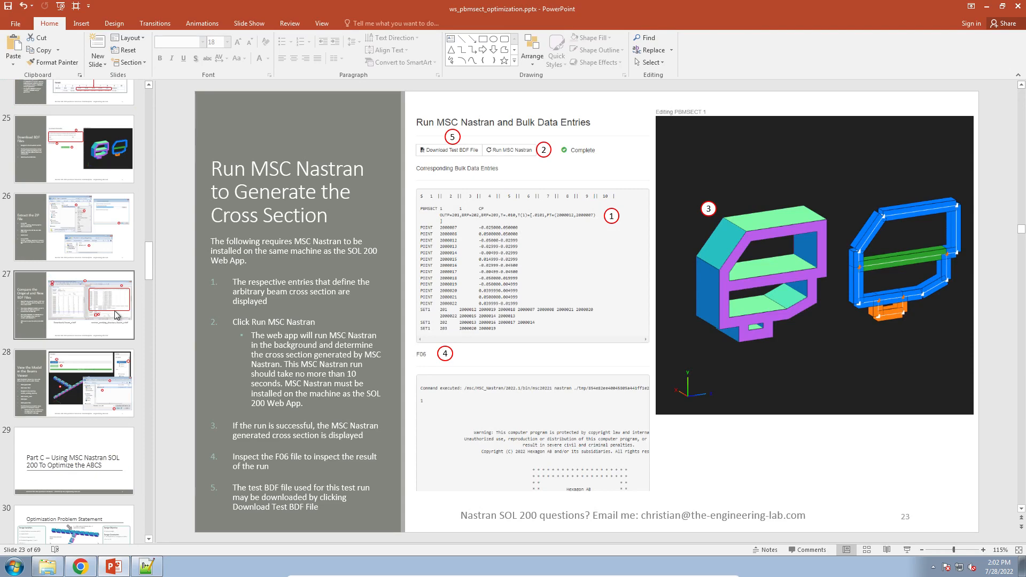
pyautogui.click(80, 567)
pyautogui.click(258, 153)
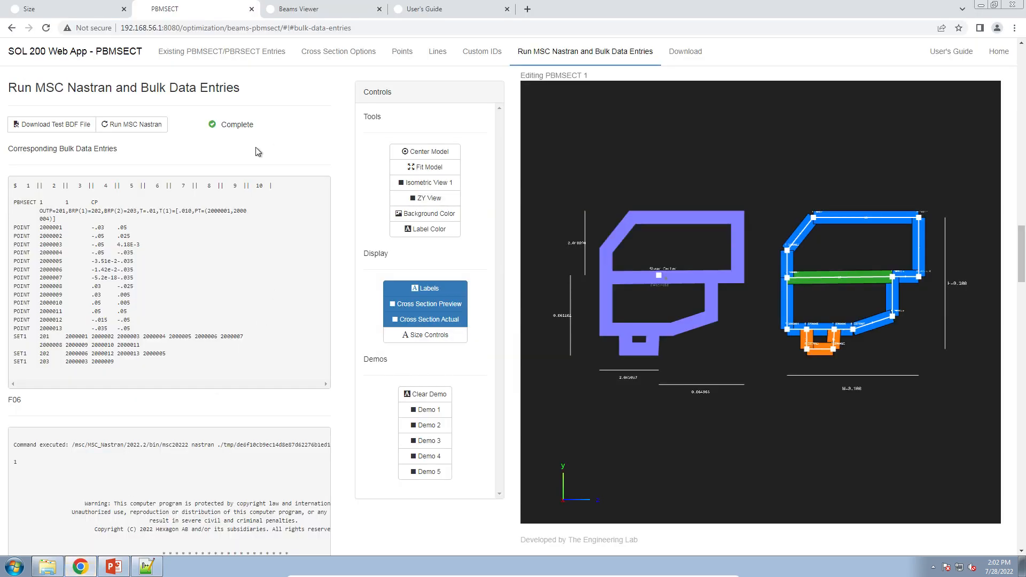
# Download the updated BDF files from the Download section.
pyautogui.scroll(-10, 247, 223)
pyautogui.scroll(-15, 182, 293)
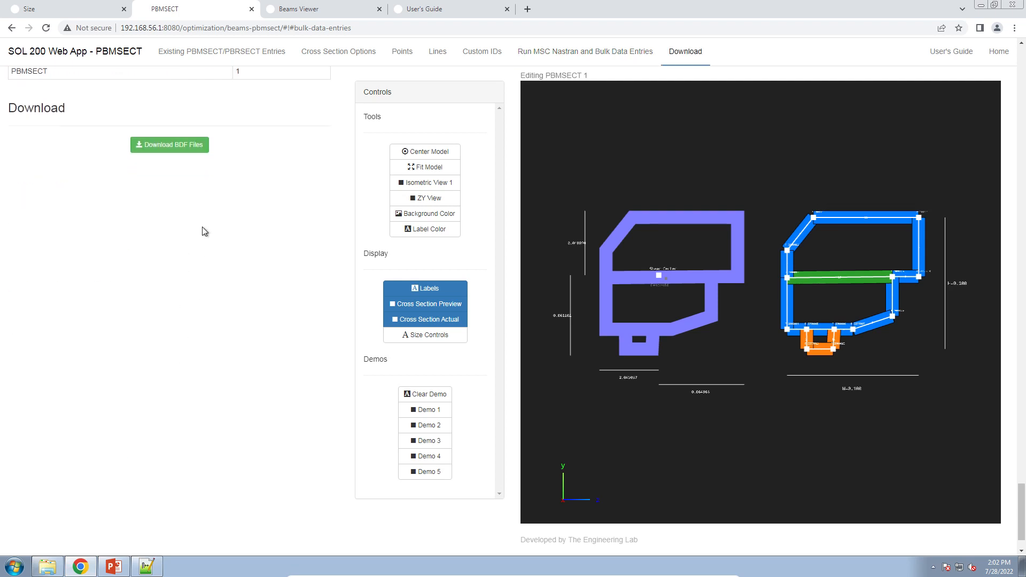
pyautogui.click(193, 149)
# Extract all files from the downloaded nastran_working_directory.zip archive.
pyautogui.click(48, 568)
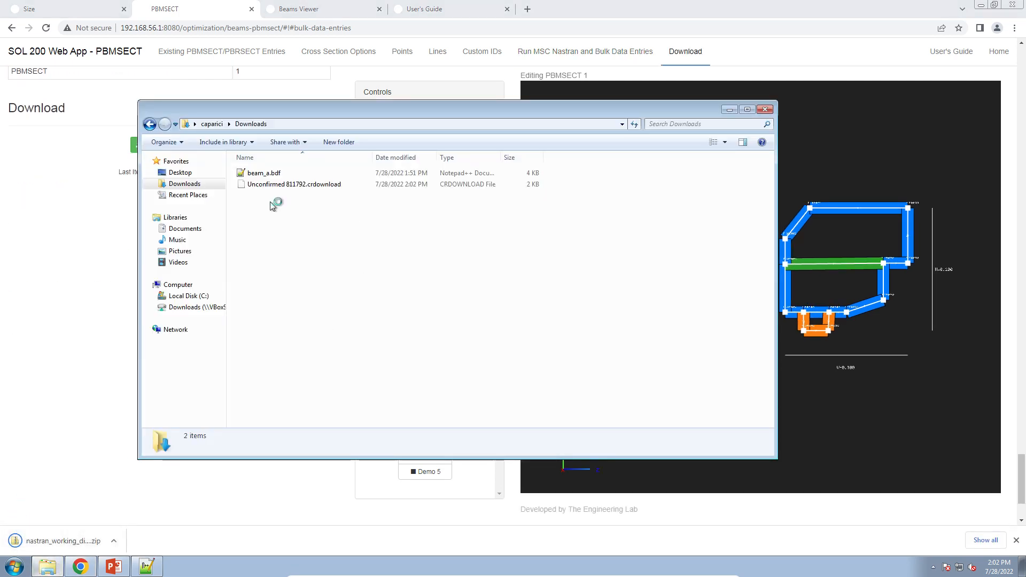
pyautogui.click(271, 183)
pyautogui.rightClick(271, 183)
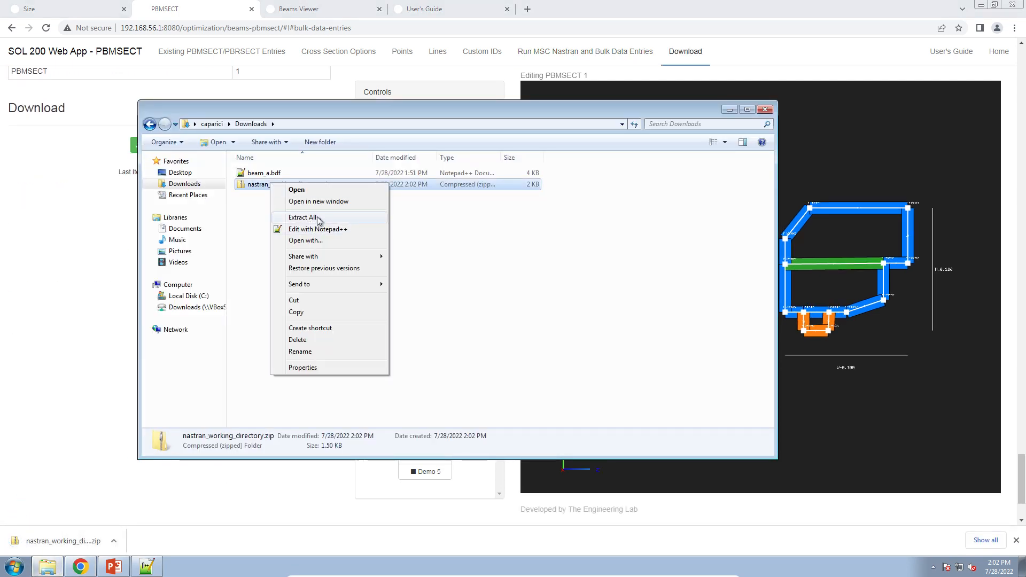
pyautogui.click(305, 217)
pyautogui.click(609, 384)
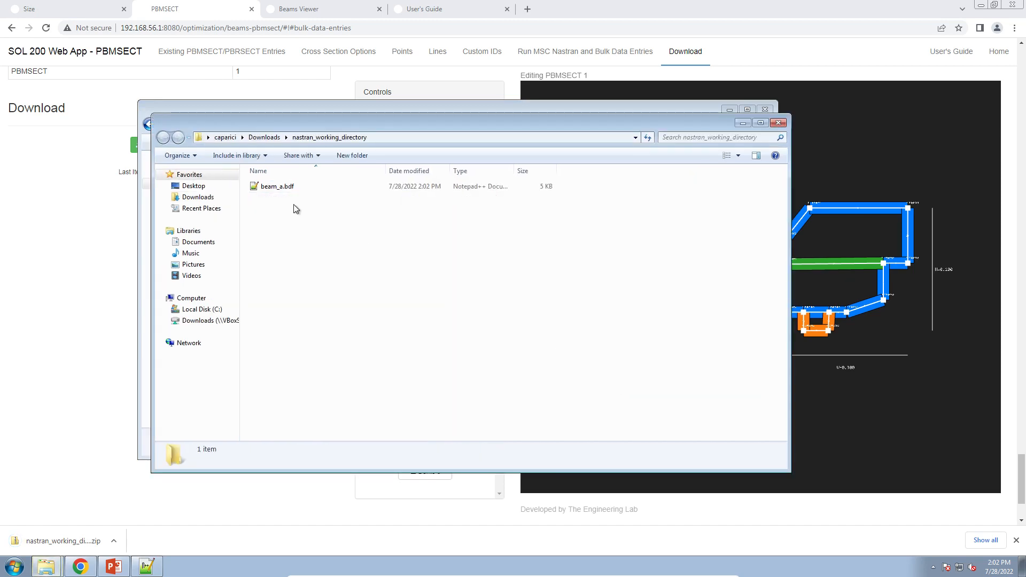
# Open the extracted beam_a.bdf and compare it side by side with the original beam_a.bdf.
pyautogui.doubleClick(289, 186)
pyautogui.click(535, 297)
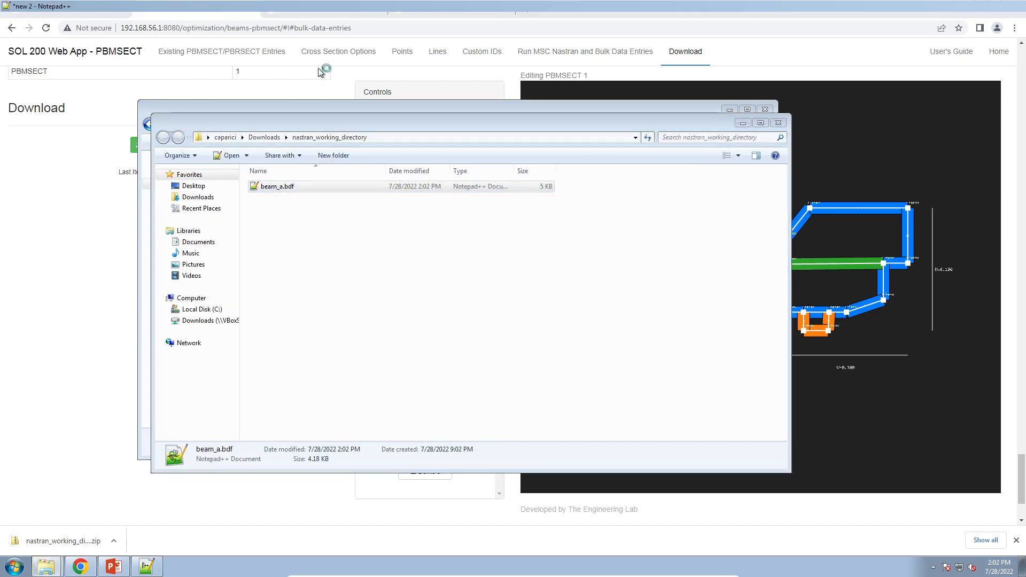
pyautogui.click(26, 43)
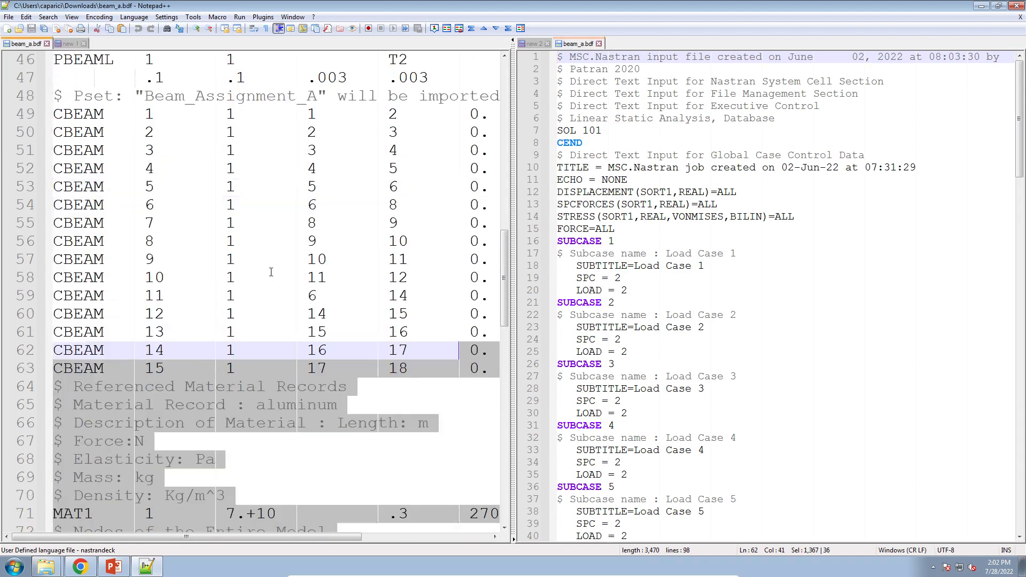
pyautogui.scroll(15, 271, 272)
pyautogui.click(271, 272)
pyautogui.scroll(-5, 272, 271)
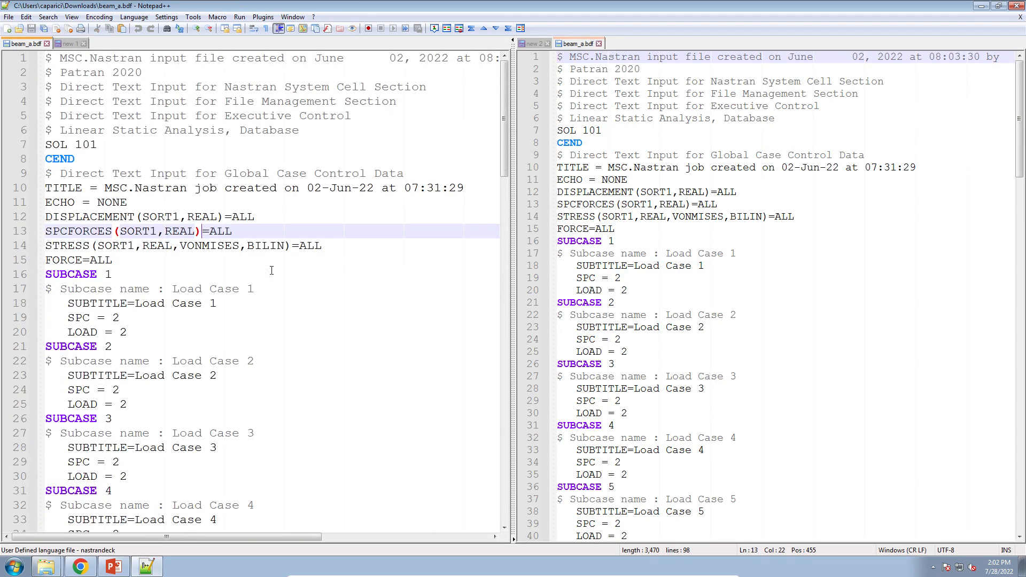
pyautogui.click(658, 266)
pyautogui.scroll(-8, 659, 266)
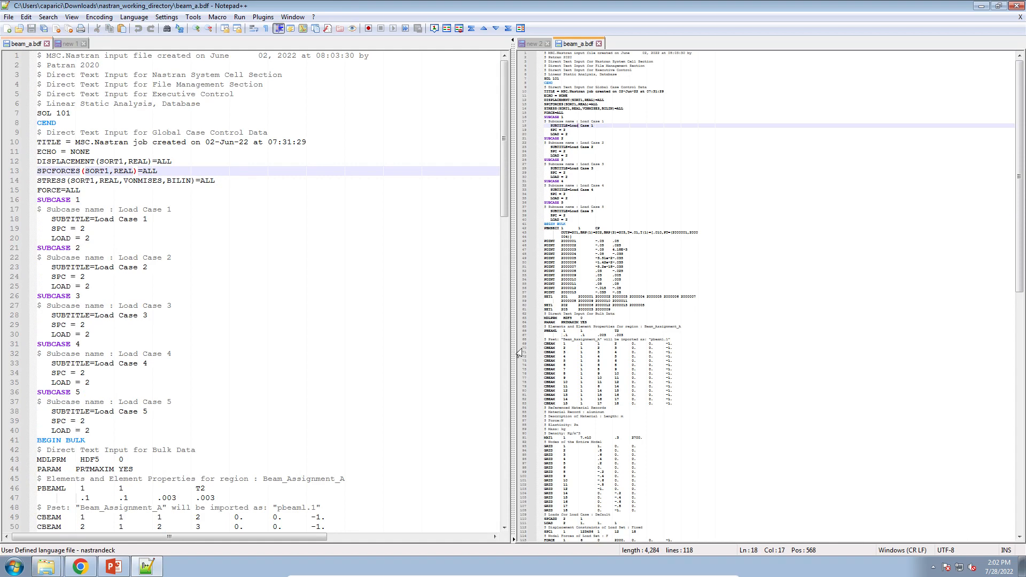
pyautogui.scroll(-5, 356, 460)
pyautogui.click(644, 232)
pyautogui.scroll(8, 623, 370)
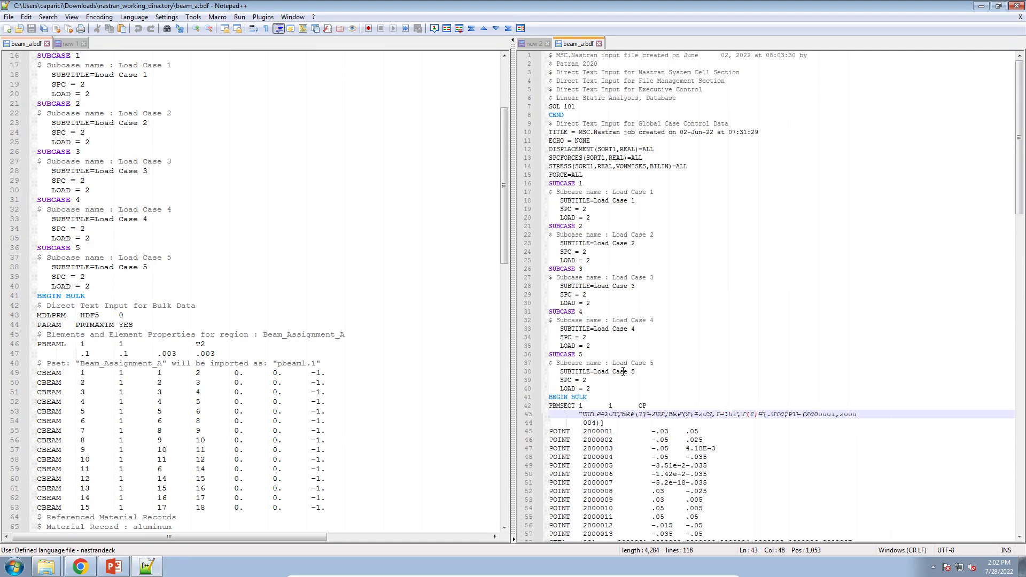
pyautogui.scroll(-2, 605, 232)
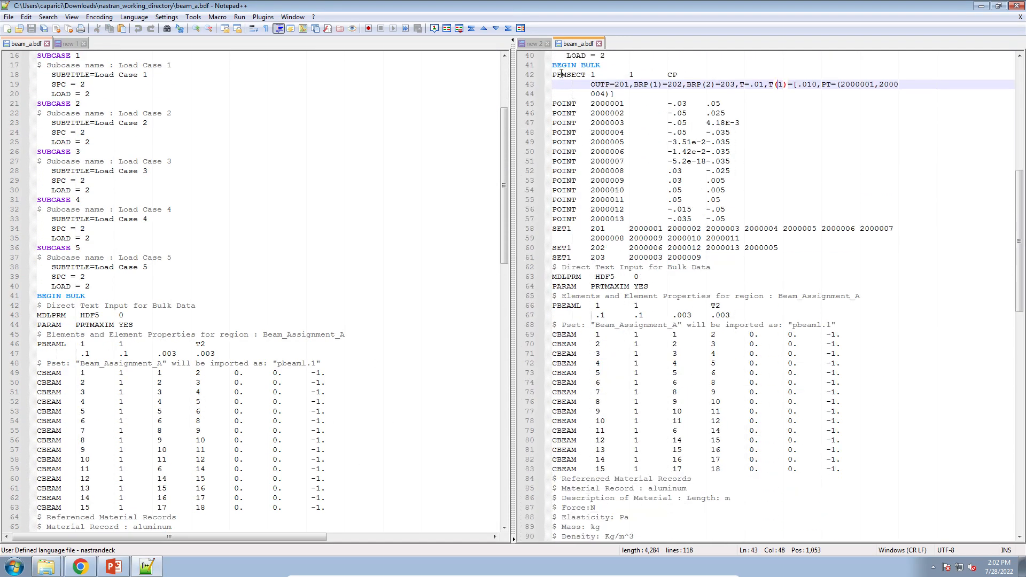
# Highlight the inserted PBMSECT, POINT and SET1 entries in the updated BDF file.
pyautogui.moveTo(554, 64); pyautogui.dragTo(843, 304)
pyautogui.scroll(5, 731, 202)
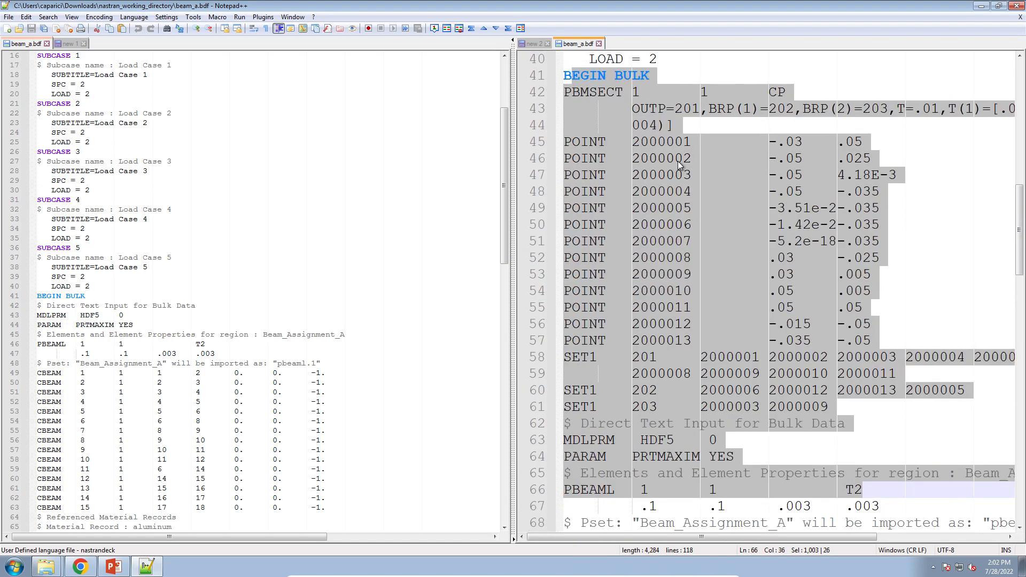
pyautogui.click(648, 140)
pyautogui.moveTo(558, 96); pyautogui.dragTo(839, 415)
pyautogui.click(80, 566)
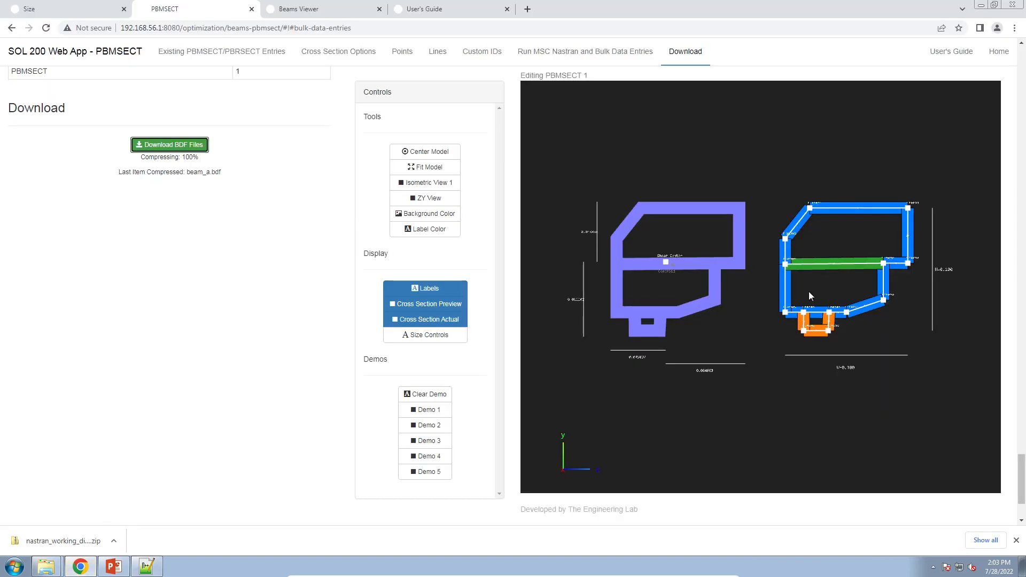
pyautogui.click(147, 567)
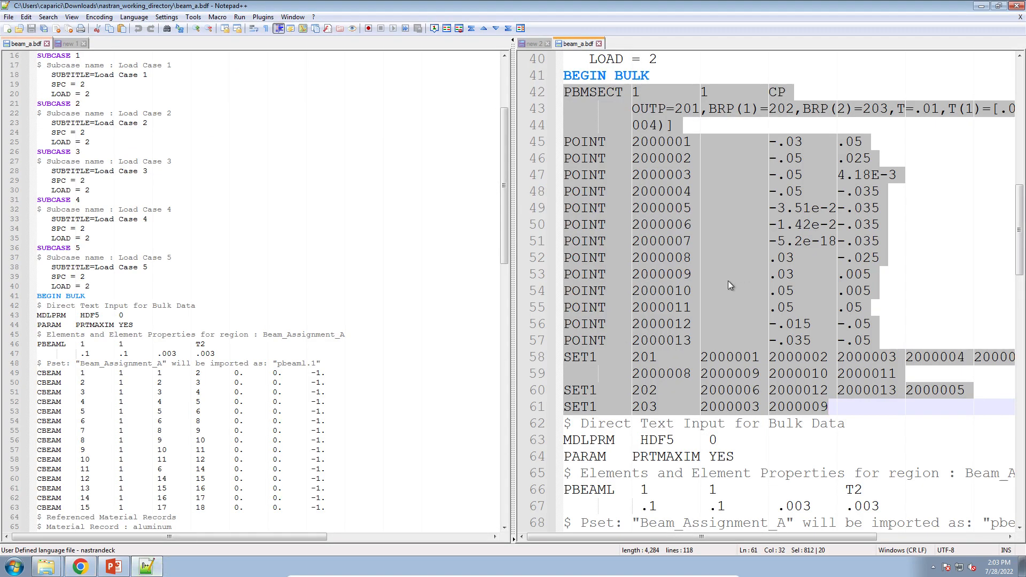
pyautogui.click(727, 275)
pyautogui.moveTo(830, 407); pyautogui.dragTo(564, 91)
pyautogui.click(663, 111)
# Highlight the PBMSECT property ID and the matching PBEAML property ID in the updated file.
pyautogui.doubleClick(592, 93)
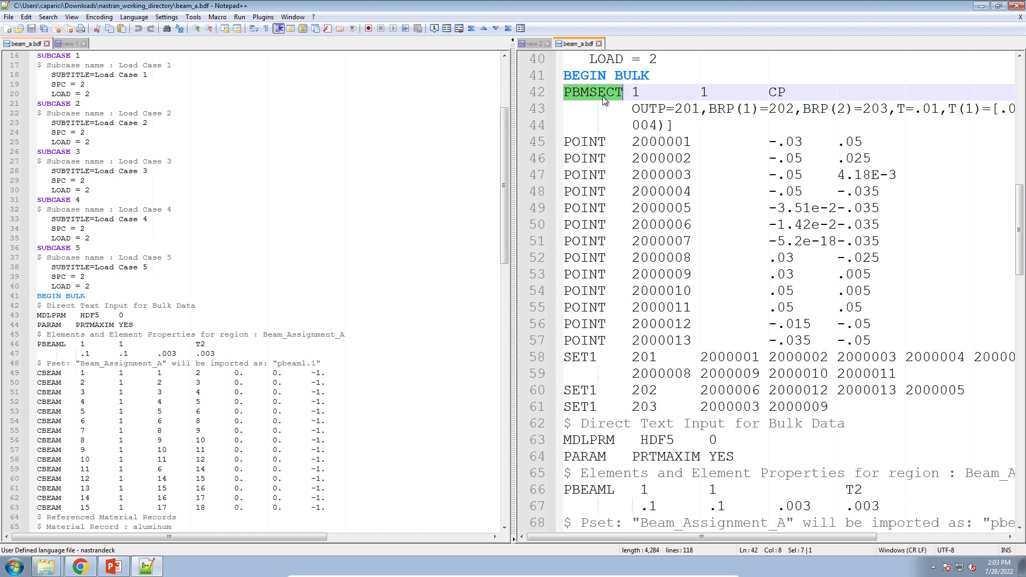
pyautogui.moveTo(565, 94); pyautogui.dragTo(640, 96)
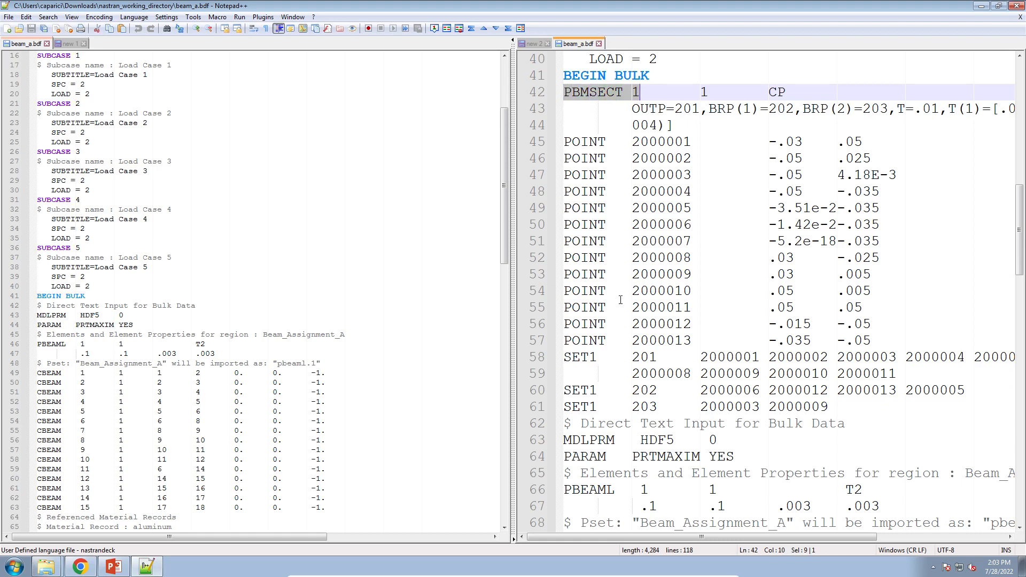
pyautogui.scroll(-19, 621, 300)
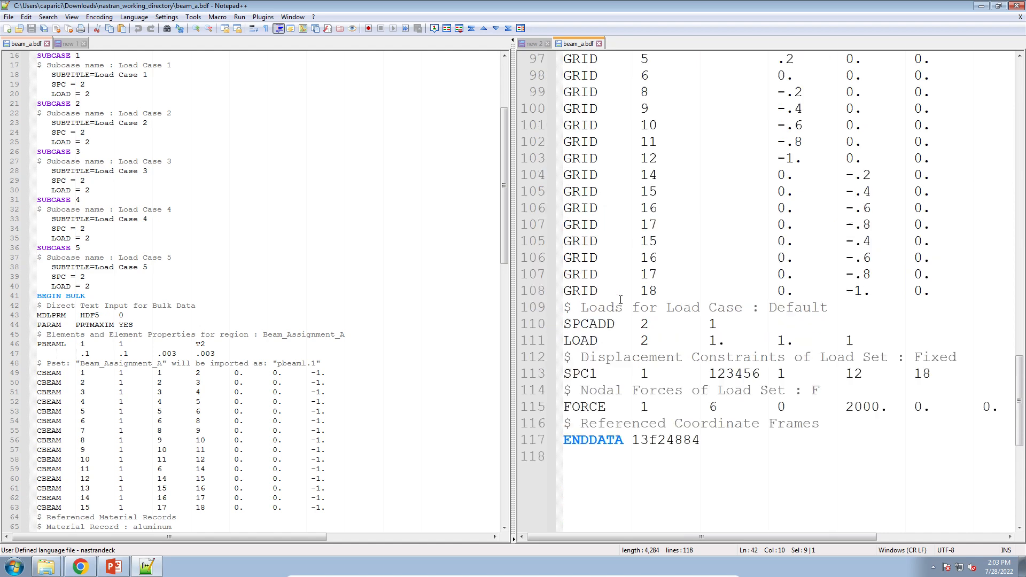
pyautogui.scroll(13, 620, 300)
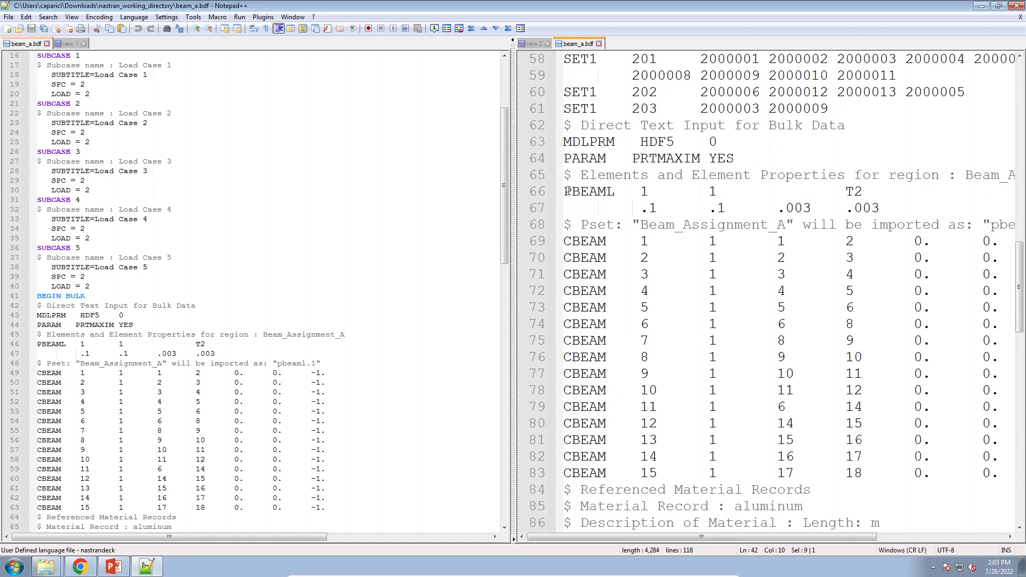
pyautogui.moveTo(565, 192); pyautogui.dragTo(661, 191)
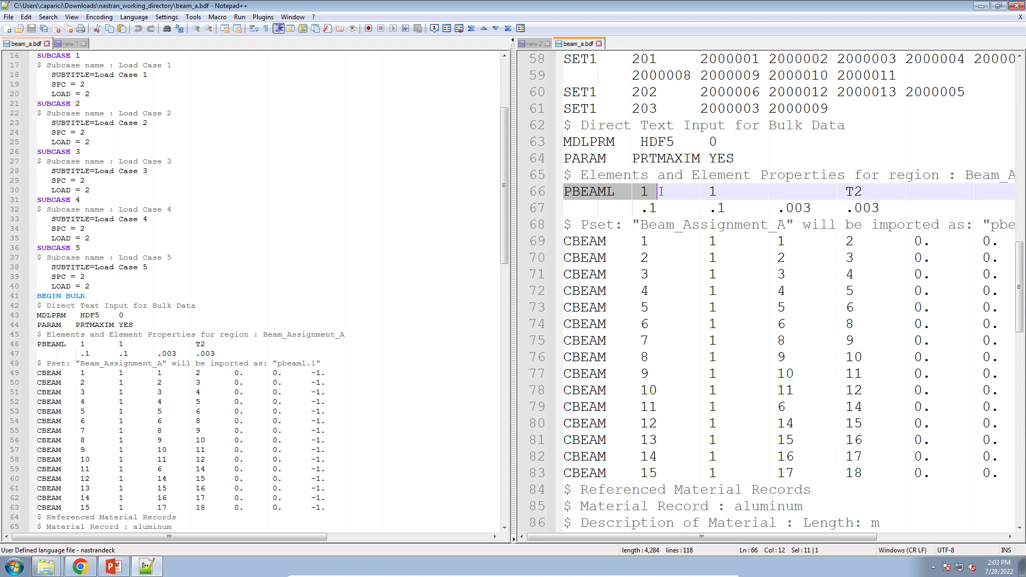
# Change the PBEAML property ID to 9 and save the updated beam_a.bdf.
pyautogui.click(645, 192)
pyautogui.doubleClick(645, 192)
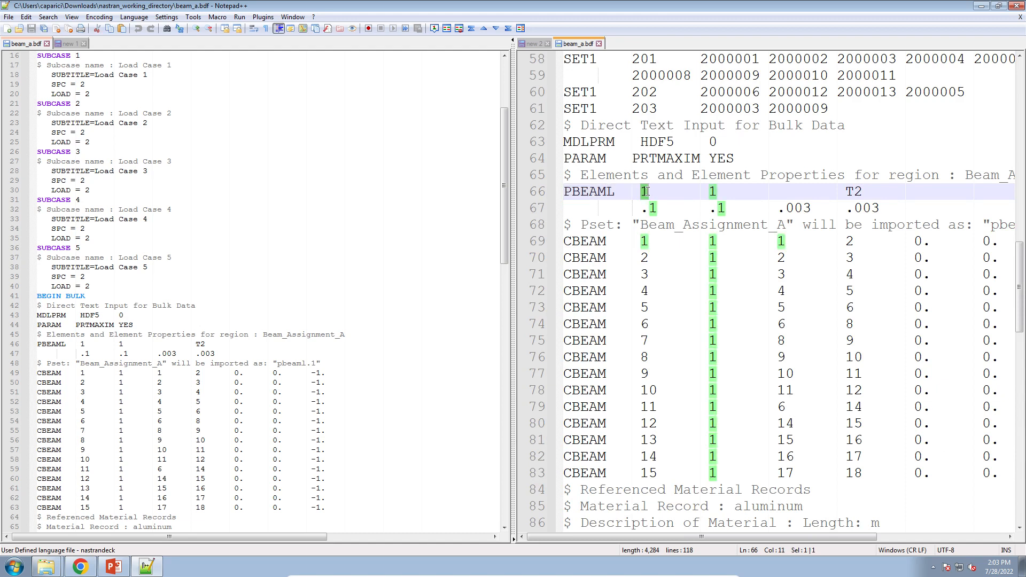
pyautogui.write('9')
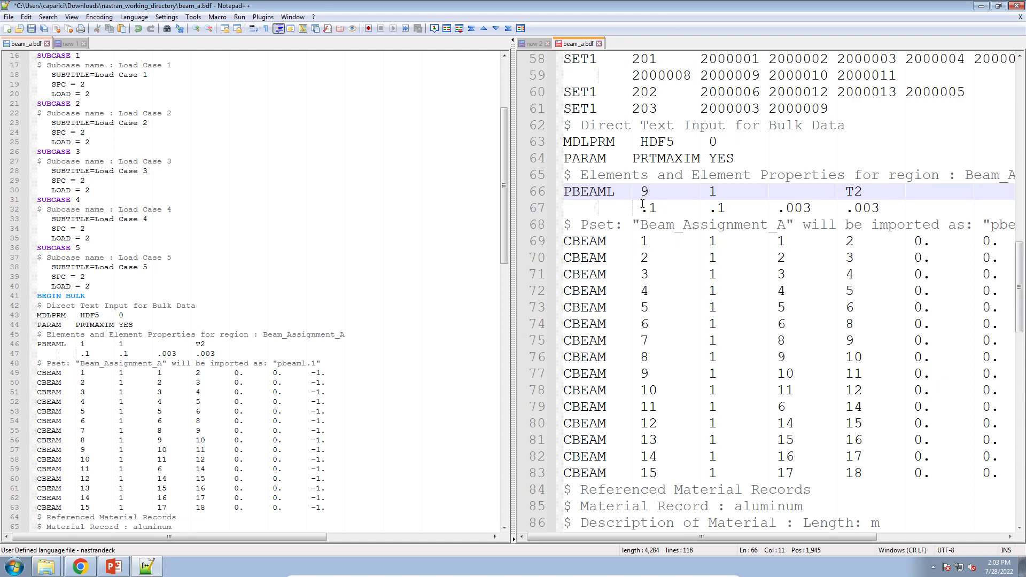
pyautogui.hotkey('ctrl', 's')
# Highlight the CBEAM entries and their property ID column to check which property they reference.
pyautogui.click(606, 195)
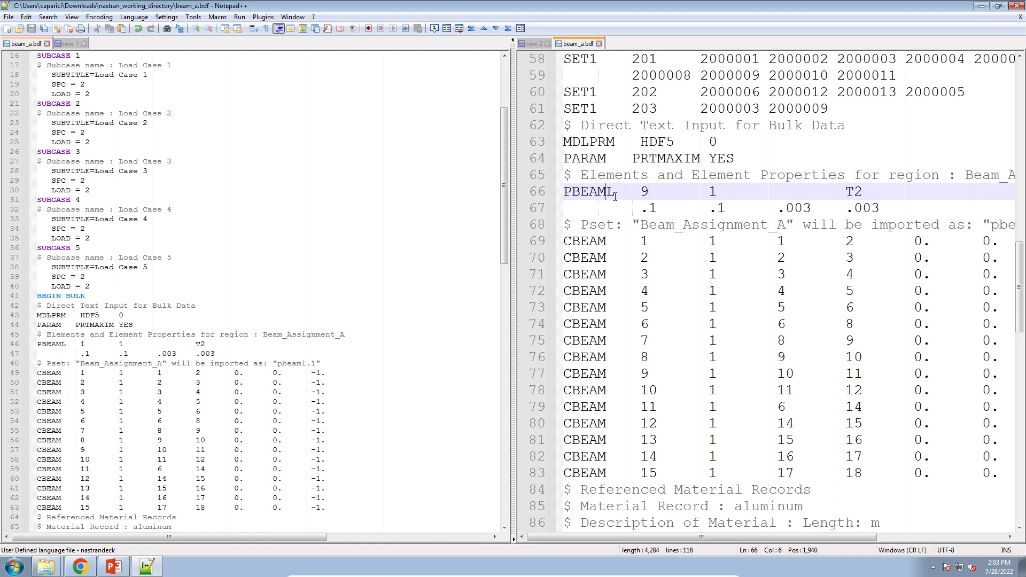
pyautogui.doubleClick(644, 190)
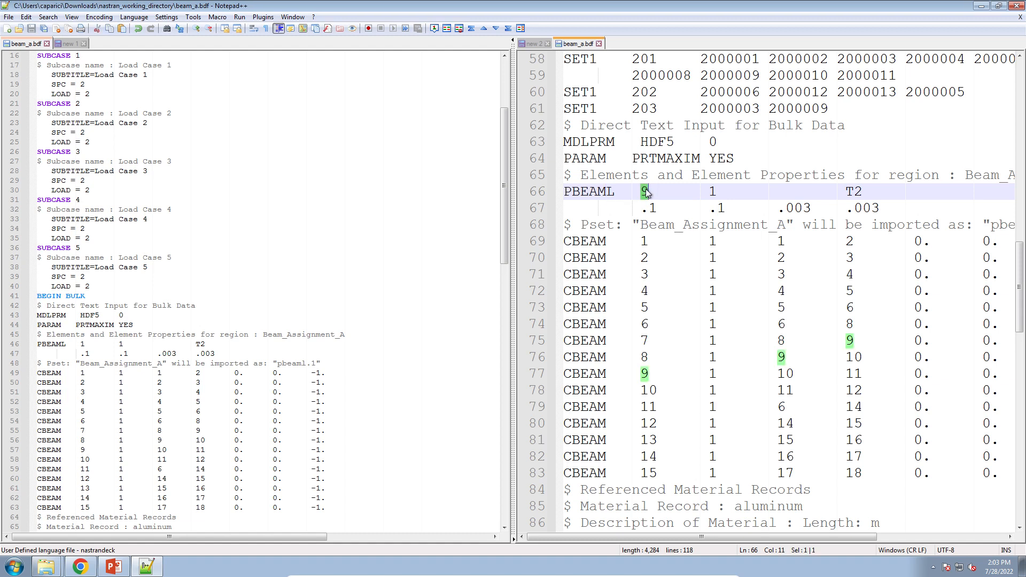
pyautogui.click(645, 192)
pyautogui.click(632, 242)
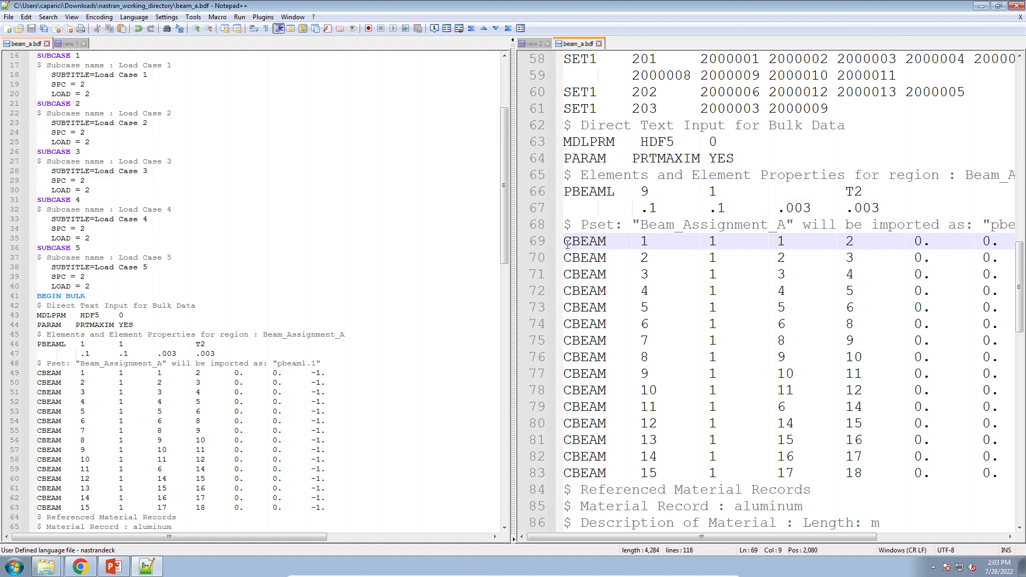
pyautogui.moveTo(564, 245); pyautogui.dragTo(567, 461)
pyautogui.click(768, 374)
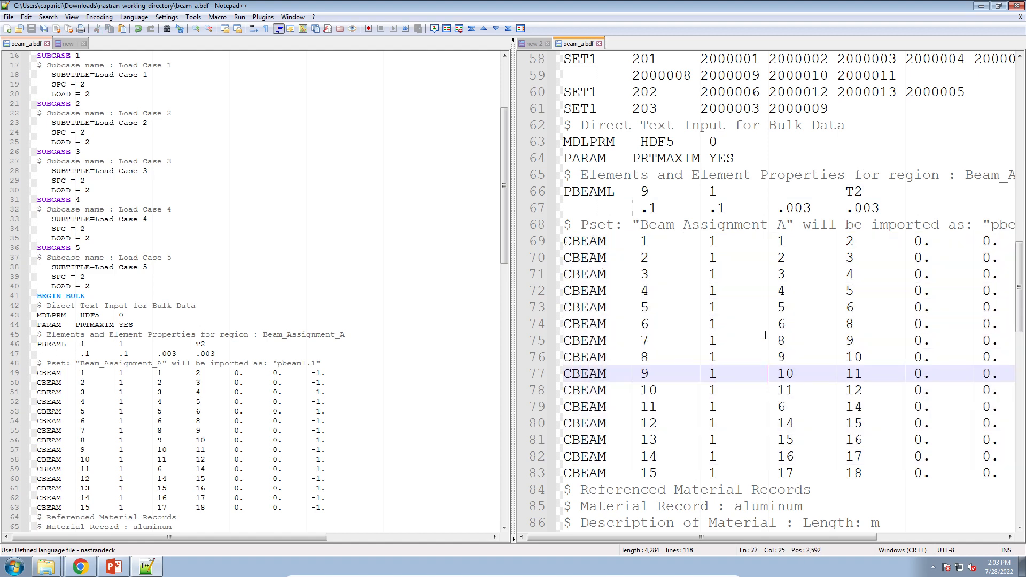
pyautogui.click(710, 241)
pyautogui.moveTo(711, 241); pyautogui.dragTo(754, 467)
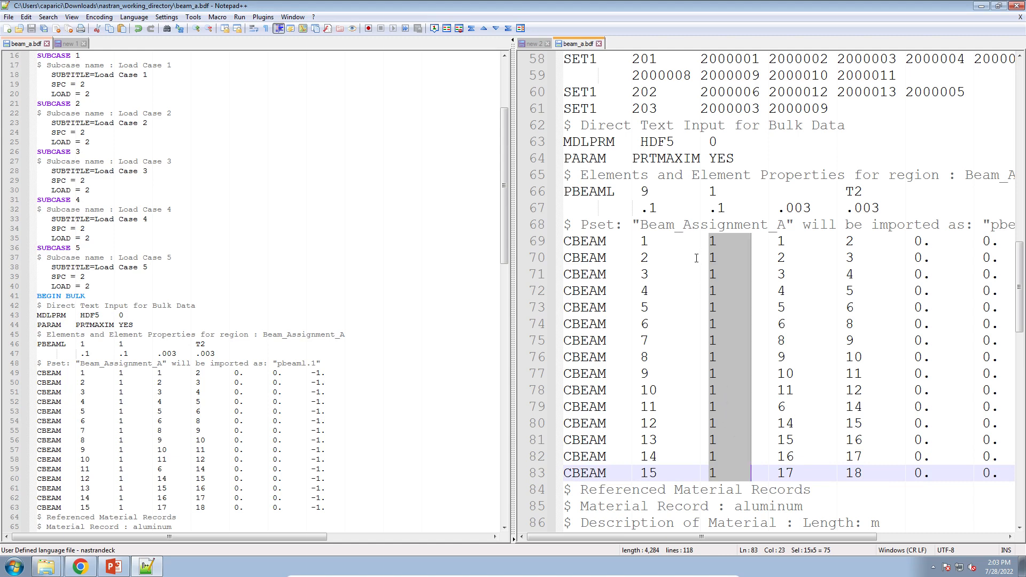
pyautogui.click(713, 242)
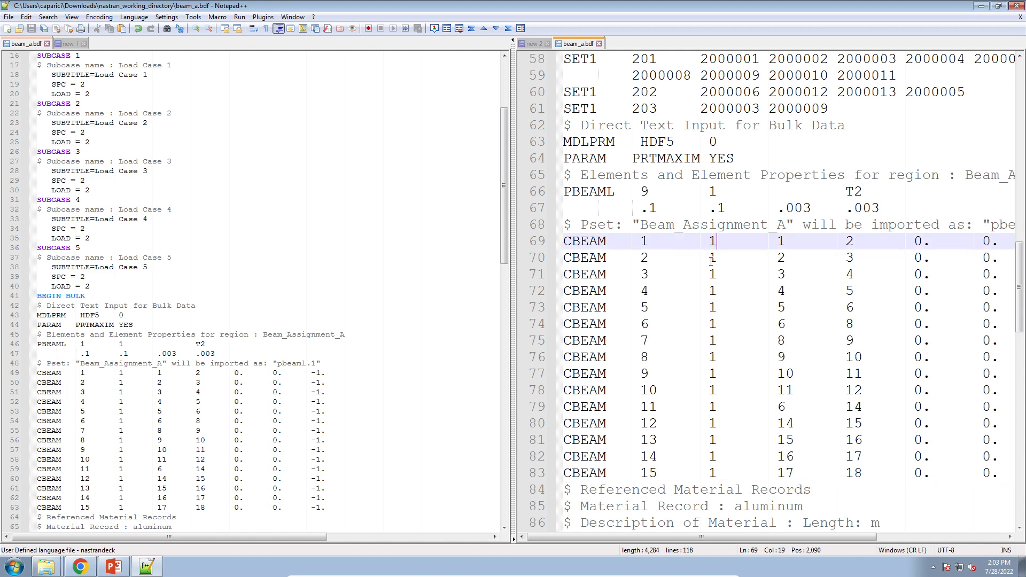
# Scroll up and highlight the PBMSECT property ID, then review the beam entries again.
pyautogui.scroll(6, 711, 261)
pyautogui.scroll(3, 711, 261)
pyautogui.click(599, 241)
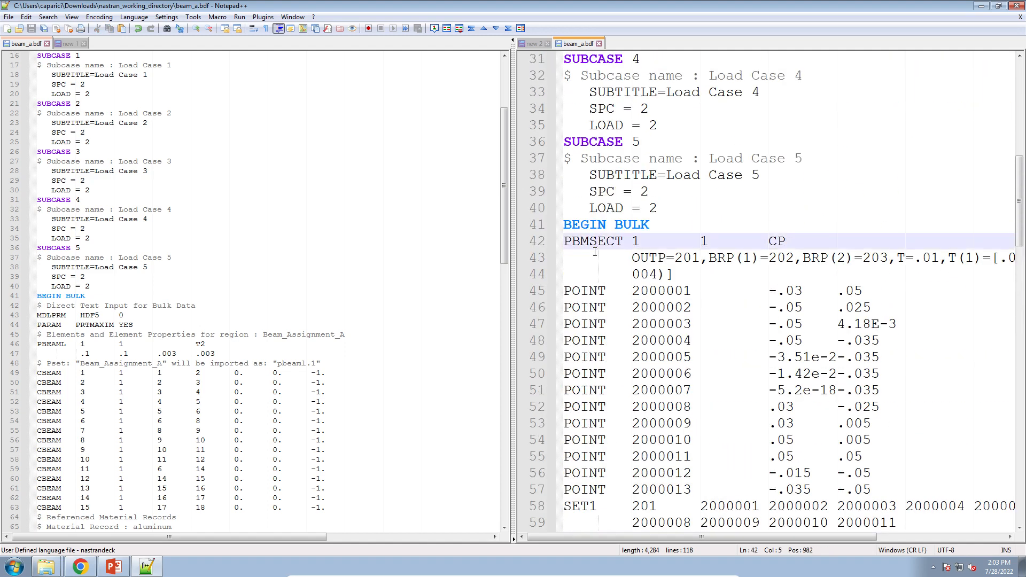
pyautogui.scroll(2, 604, 261)
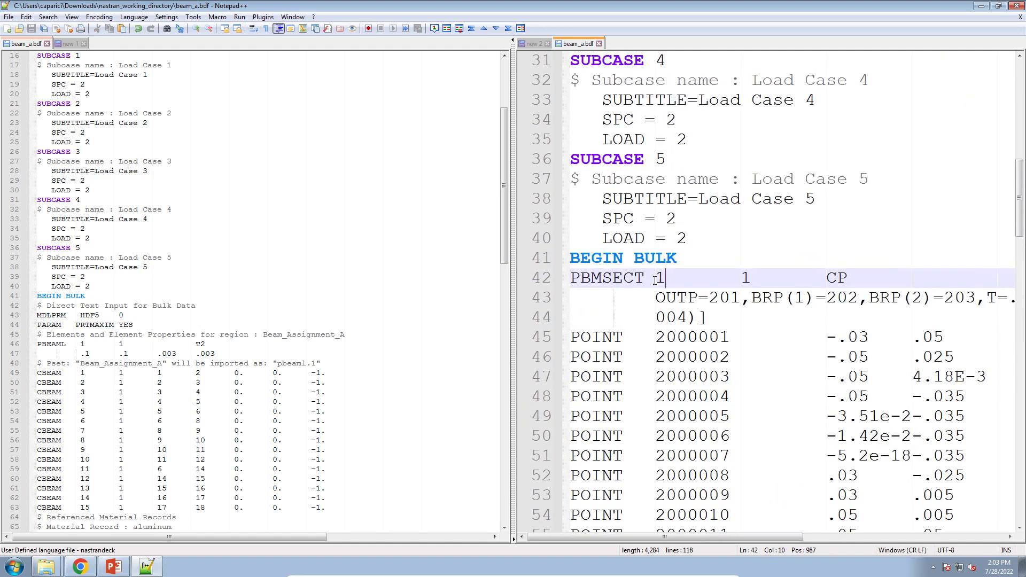
pyautogui.moveTo(658, 274); pyautogui.dragTo(738, 283)
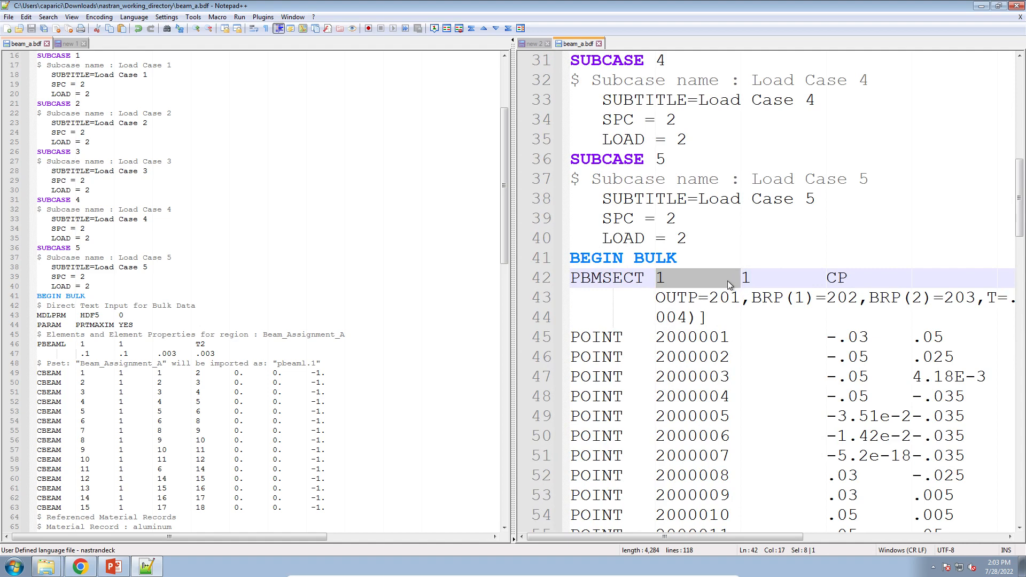
pyautogui.scroll(-12, 727, 281)
pyautogui.moveTo(572, 101); pyautogui.dragTo(570, 341)
pyautogui.scroll(12, 676, 350)
pyautogui.scroll(4, 676, 350)
pyautogui.scroll(-3, 656, 392)
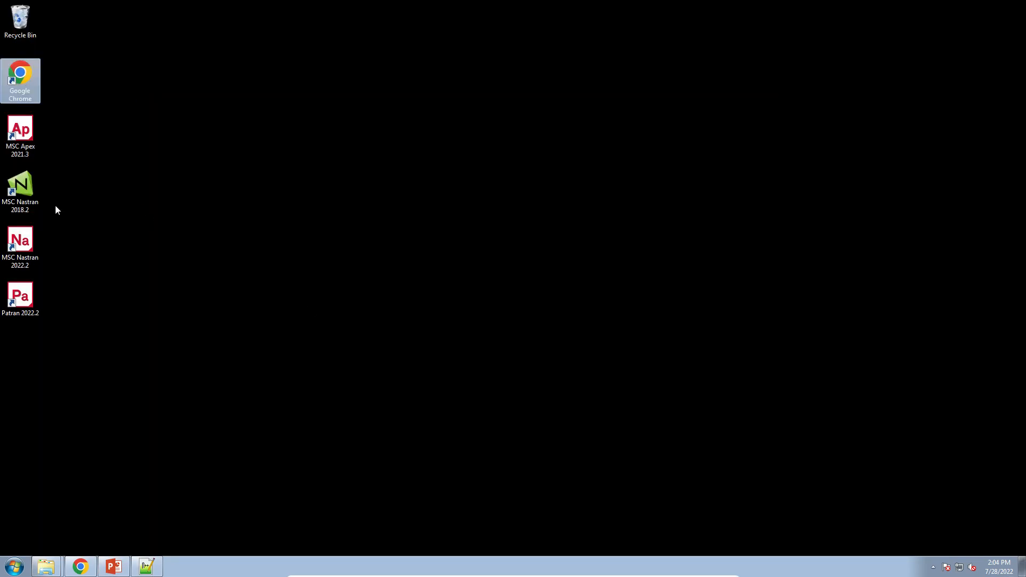
# Run MSC Nastran 2022.2 on beam_a.bdf in the nastran_working_directory folder.
pyautogui.doubleClick(24, 245)
pyautogui.doubleClick(128, 74)
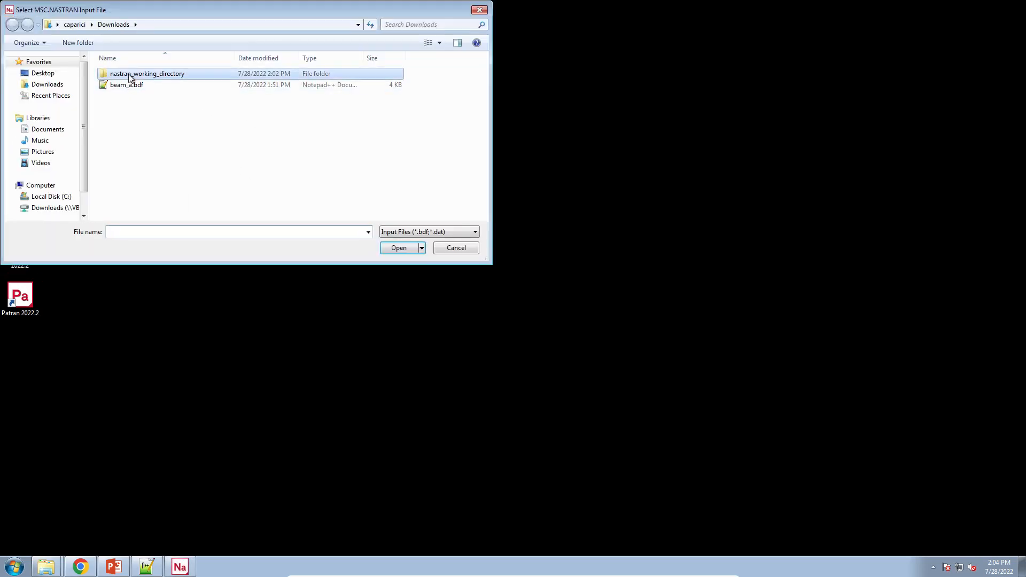
pyautogui.doubleClick(128, 74)
pyautogui.click(28, 109)
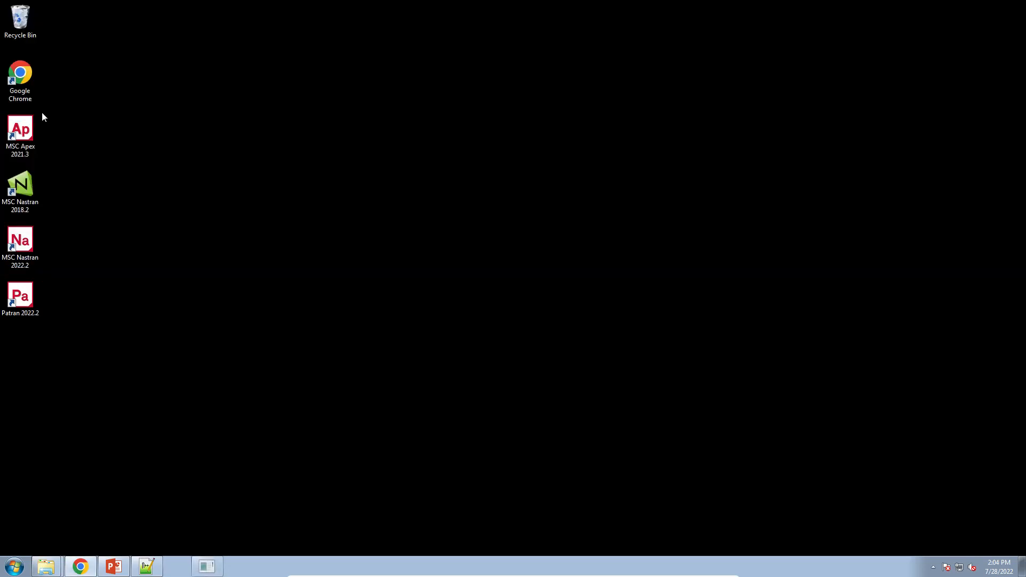
# Open beam_a.f06 from the nastran_working_directory folder.
pyautogui.moveTo(46, 565)
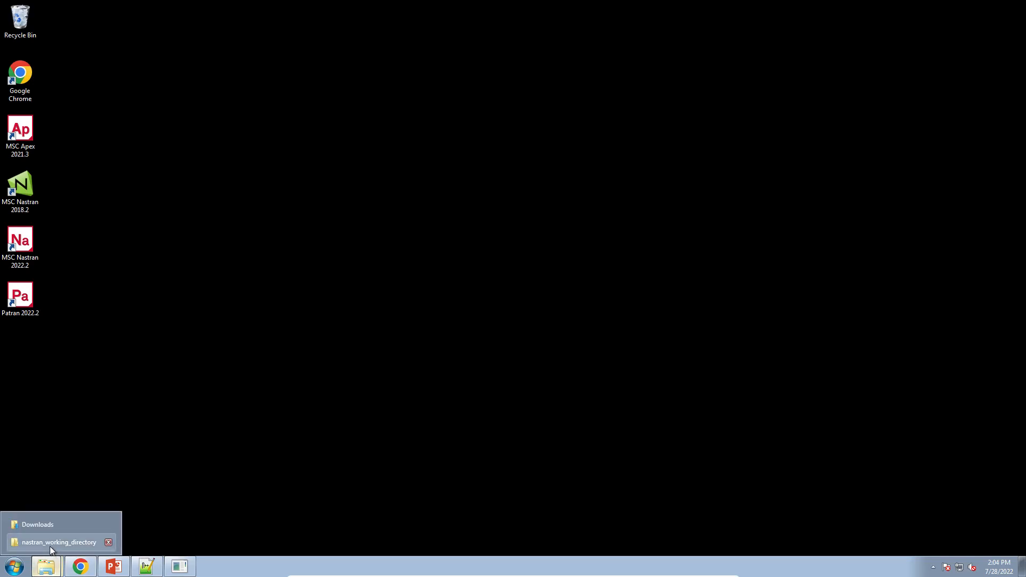
pyautogui.click(50, 545)
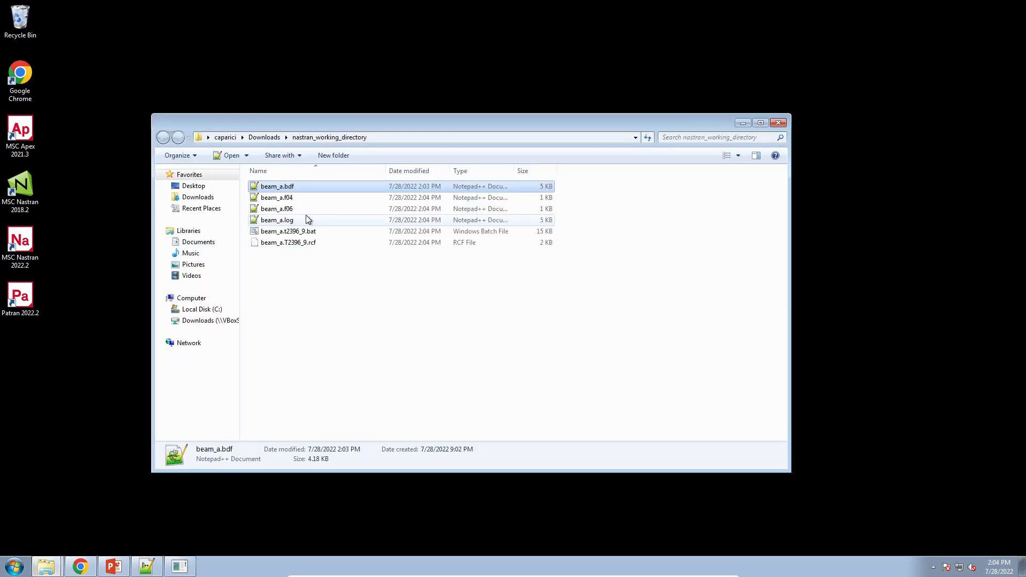
pyautogui.doubleClick(294, 243)
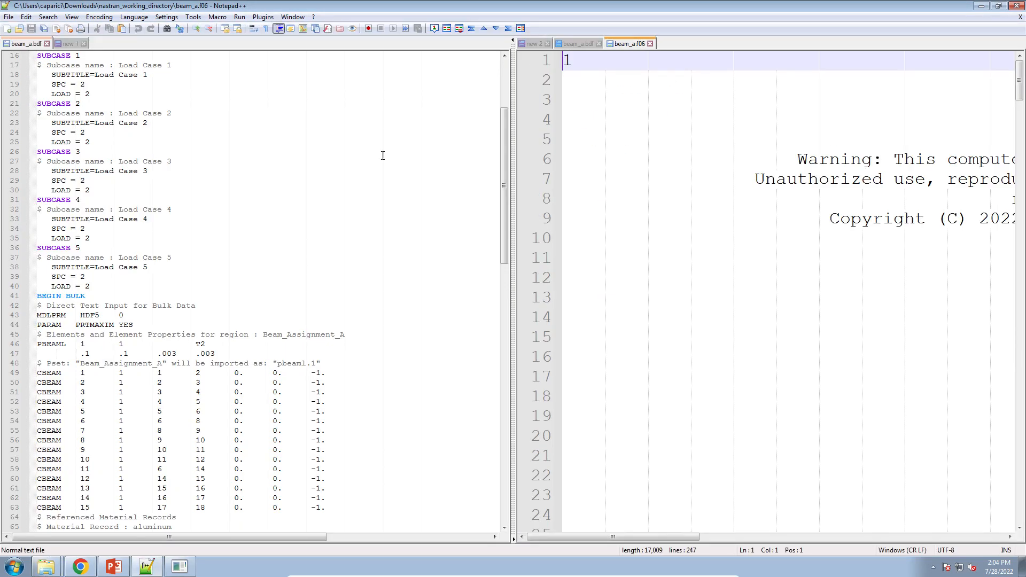
# Search the f06 output for FATAL messages.
pyautogui.click(723, 142)
pyautogui.scroll(-5, 723, 142)
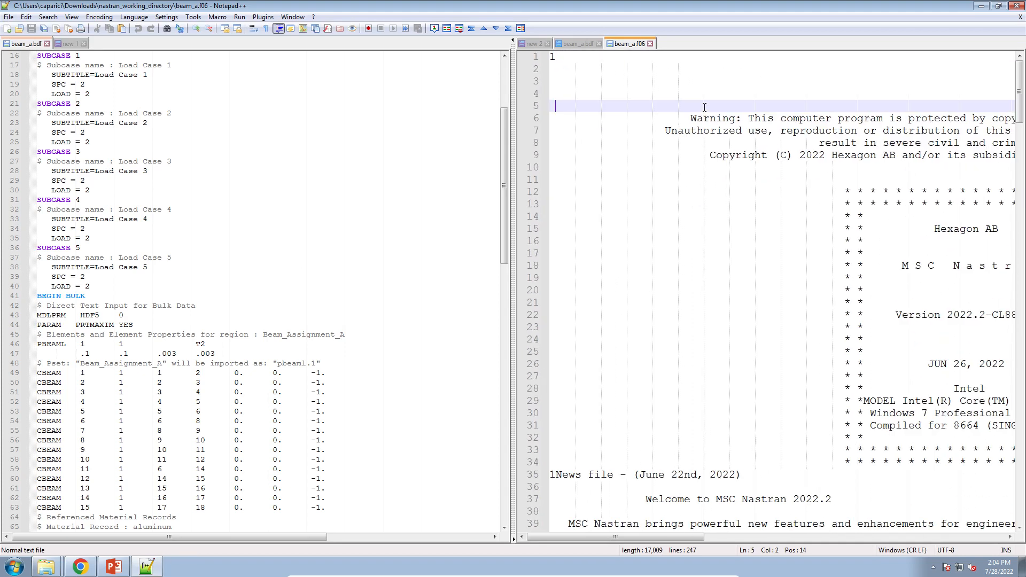
pyautogui.hotkey('ctrl', 'f')
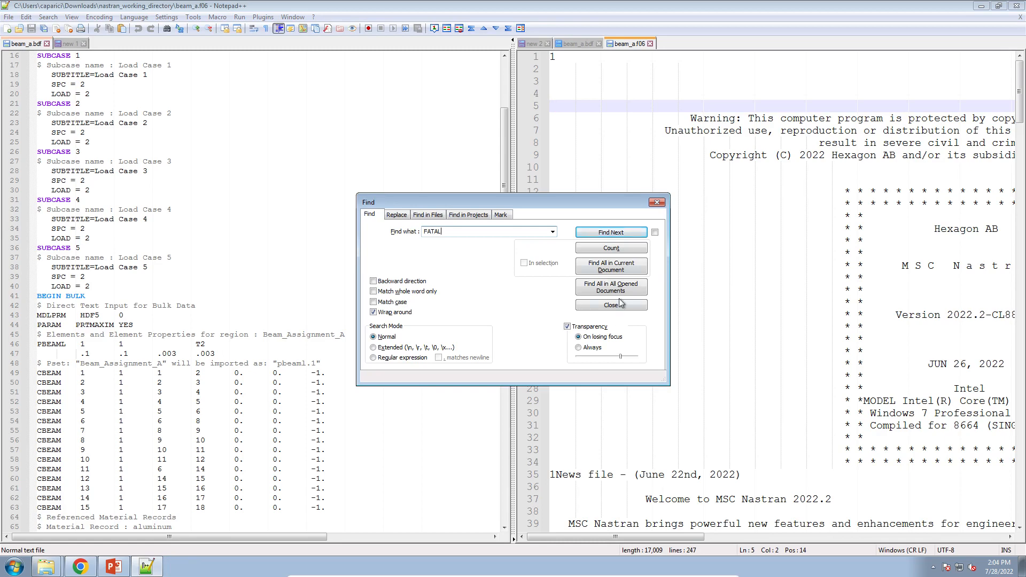
pyautogui.click(635, 270)
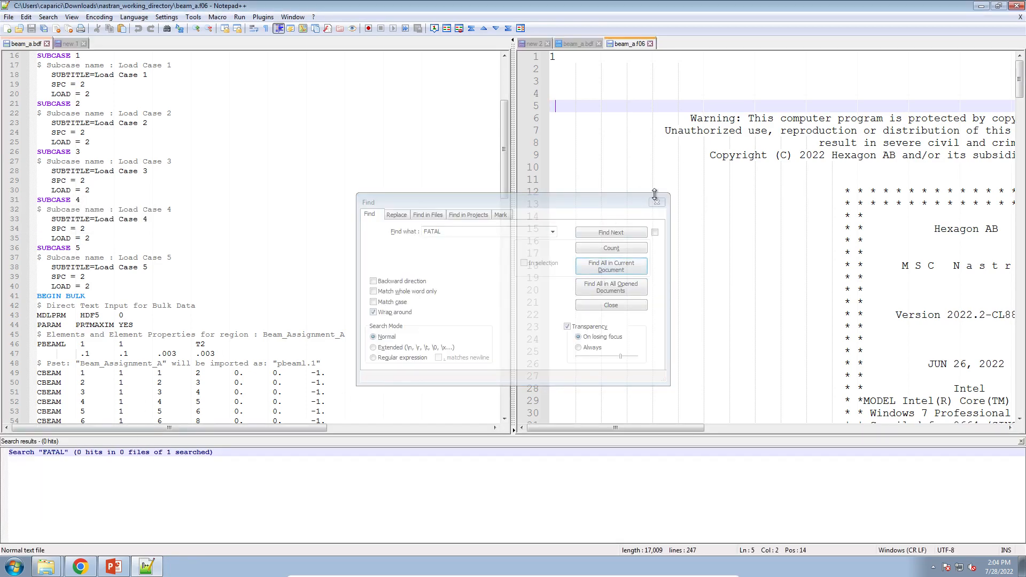
pyautogui.click(656, 202)
pyautogui.click(665, 203)
# Scroll through the f06 output and search it again for FATAL messages.
pyautogui.scroll(-20, 715, 265)
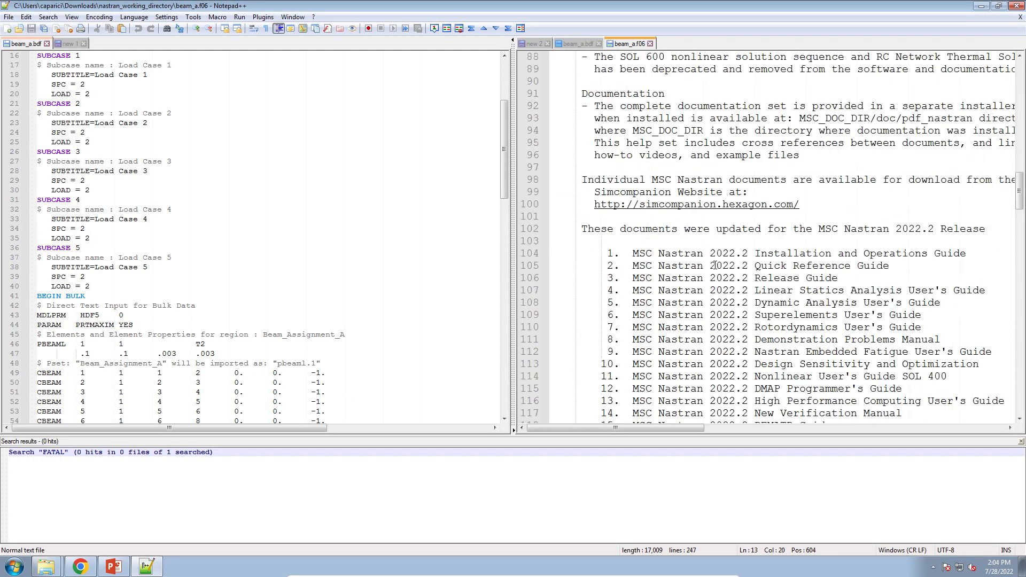
pyautogui.scroll(-20, 715, 265)
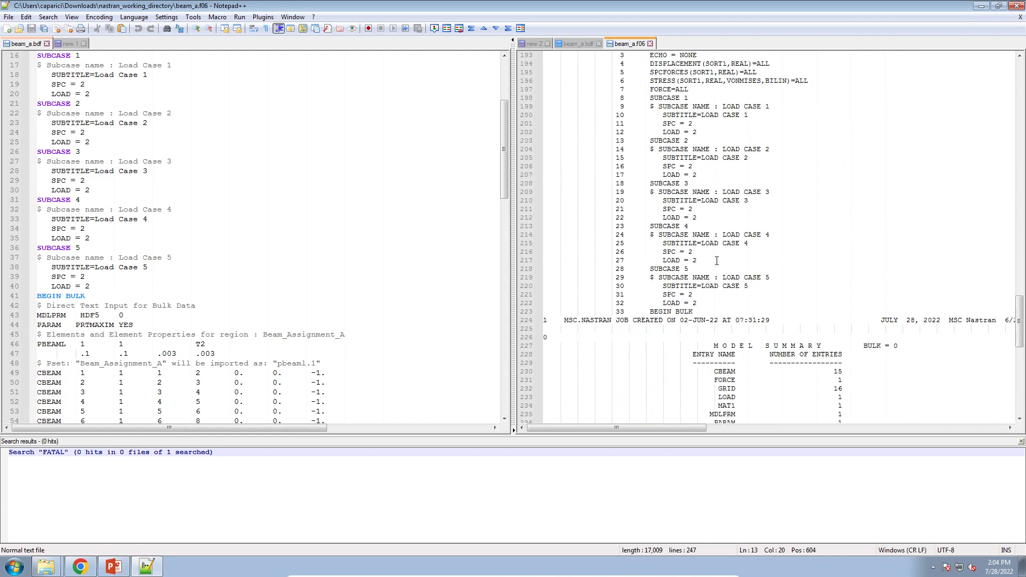
pyautogui.scroll(-12, 717, 260)
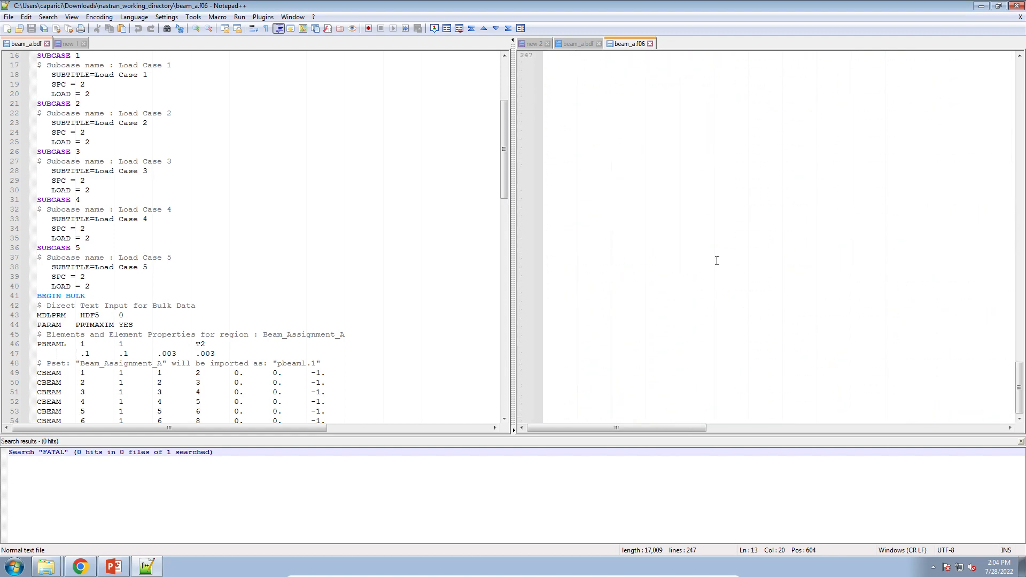
pyautogui.click(588, 42)
pyautogui.click(630, 43)
pyautogui.scroll(-20, 661, 265)
pyautogui.click(662, 265)
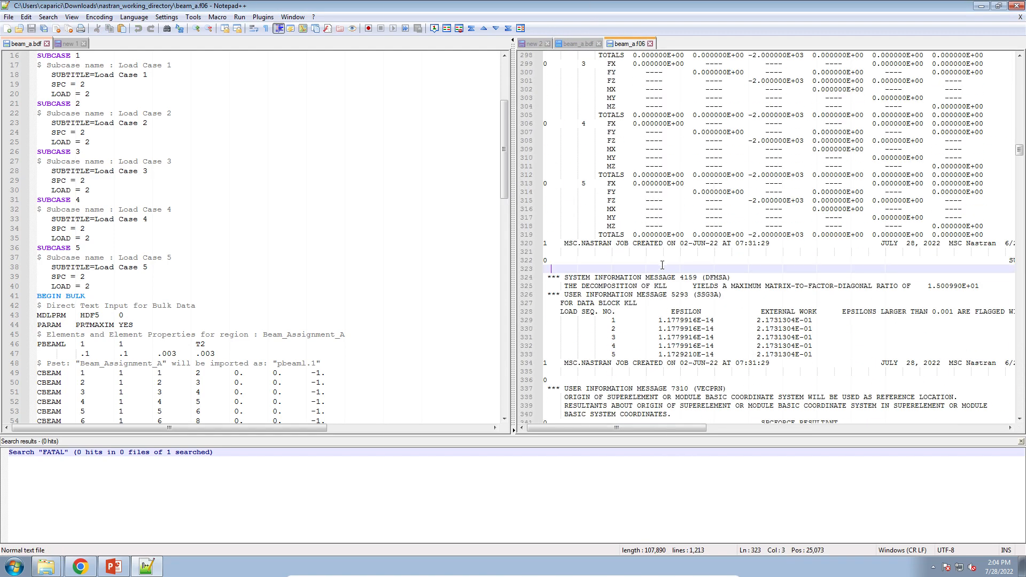
pyautogui.hotkey('ctrl', 'f')
pyautogui.click(603, 268)
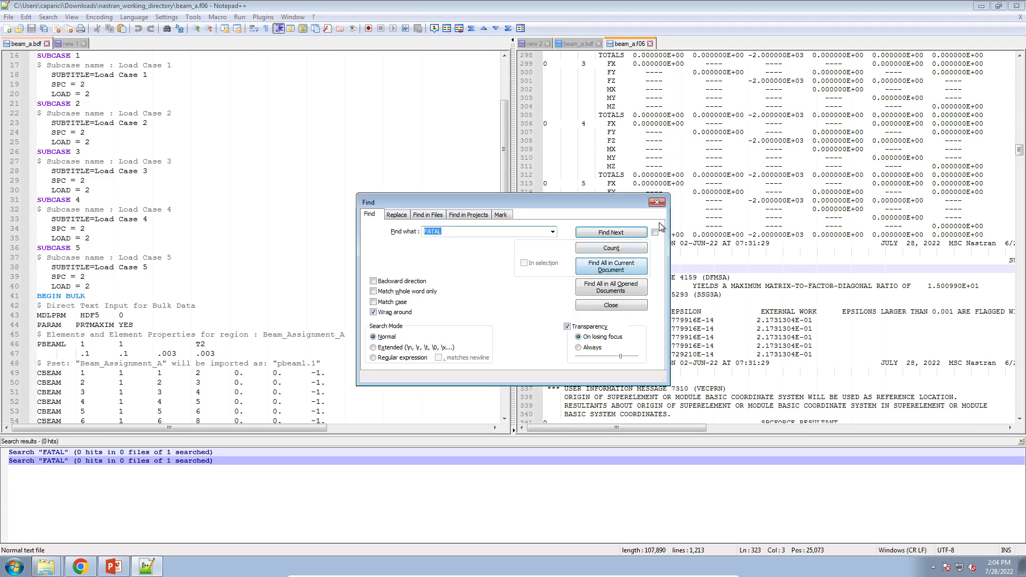
pyautogui.click(660, 203)
# Review the CBEAM element forces in the f06 output and return to the updated BDF.
pyautogui.scroll(-20, 728, 217)
pyautogui.scroll(-20, 728, 217)
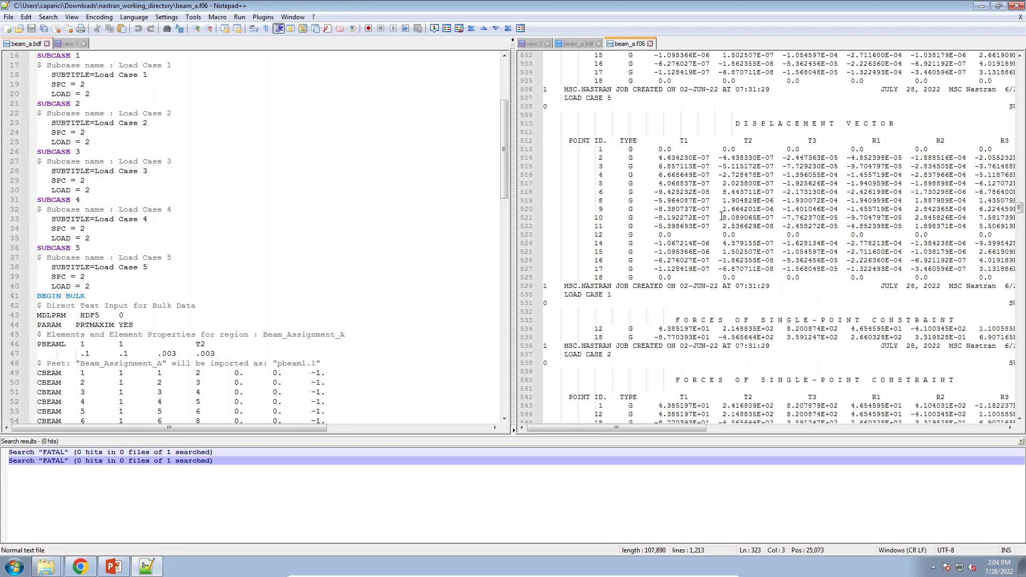
pyautogui.scroll(-1, 722, 209)
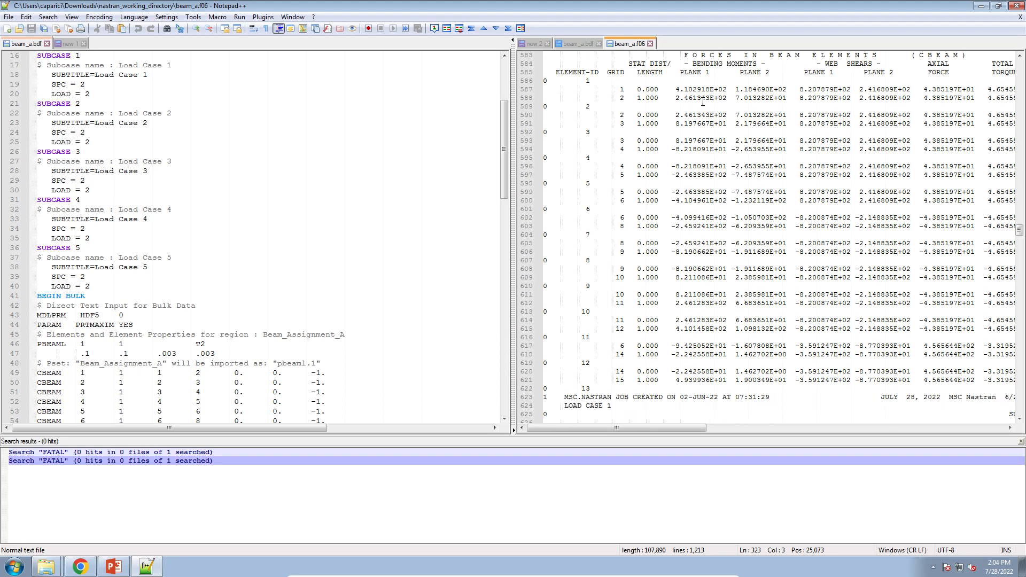
pyautogui.moveTo(697, 89); pyautogui.dragTo(761, 385)
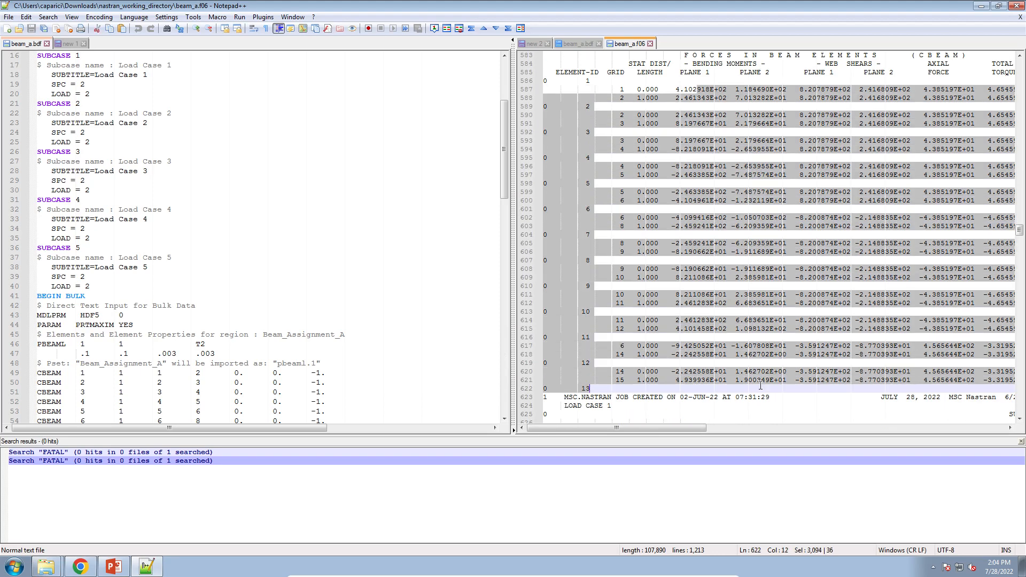
pyautogui.scroll(5, 761, 385)
pyautogui.scroll(-20, 700, 278)
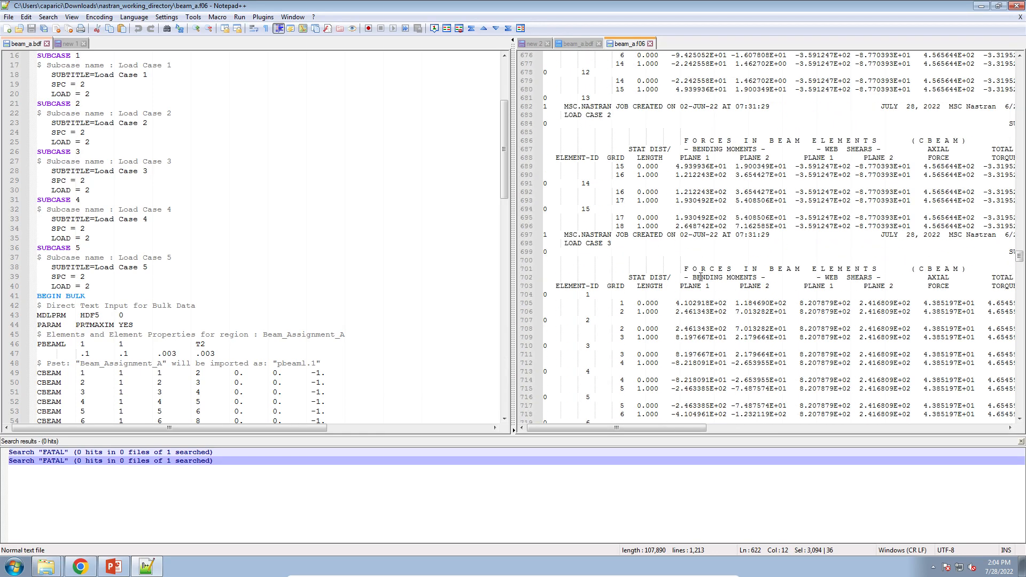
pyautogui.click(577, 43)
pyautogui.scroll(8, 700, 312)
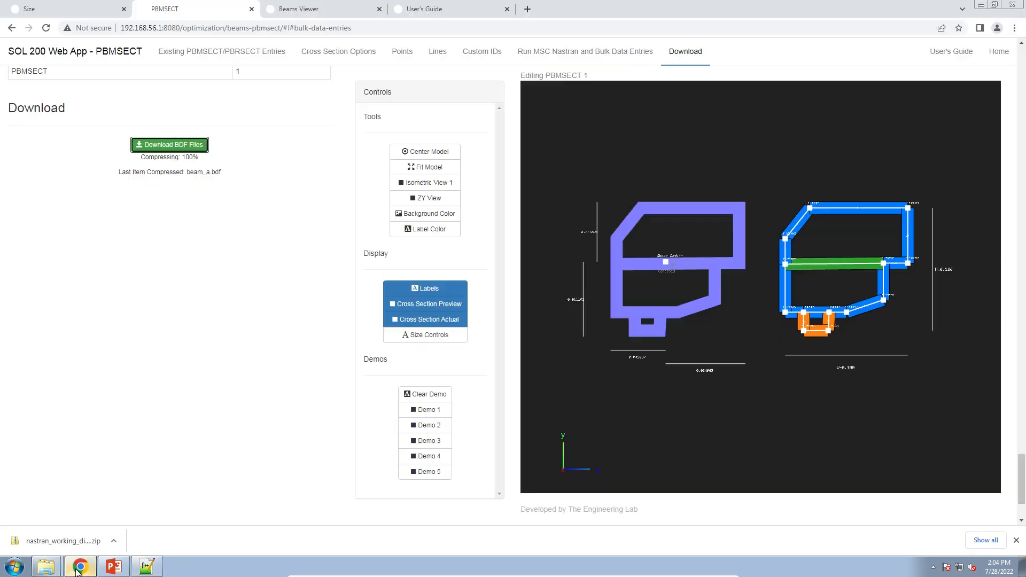
# Open the copied Beams Viewer address in a new browser tab.
pyautogui.click(80, 566)
pyautogui.click(367, 10)
pyautogui.click(527, 9)
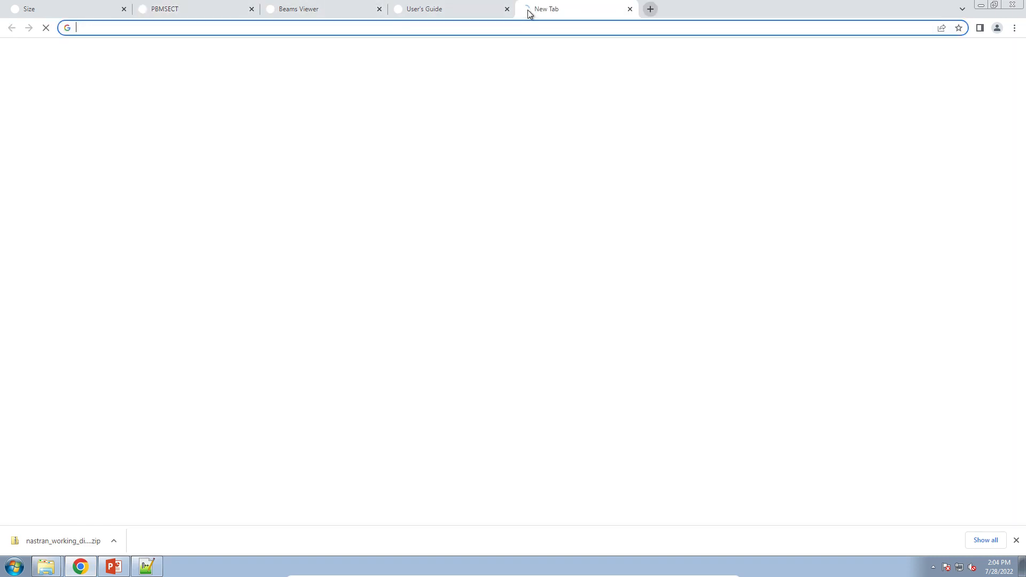
pyautogui.write('http://192.168.56.1:8080/optimization/beams/')
pyautogui.press('Return')
pyautogui.moveTo(528, 14); pyautogui.dragTo(438, 11)
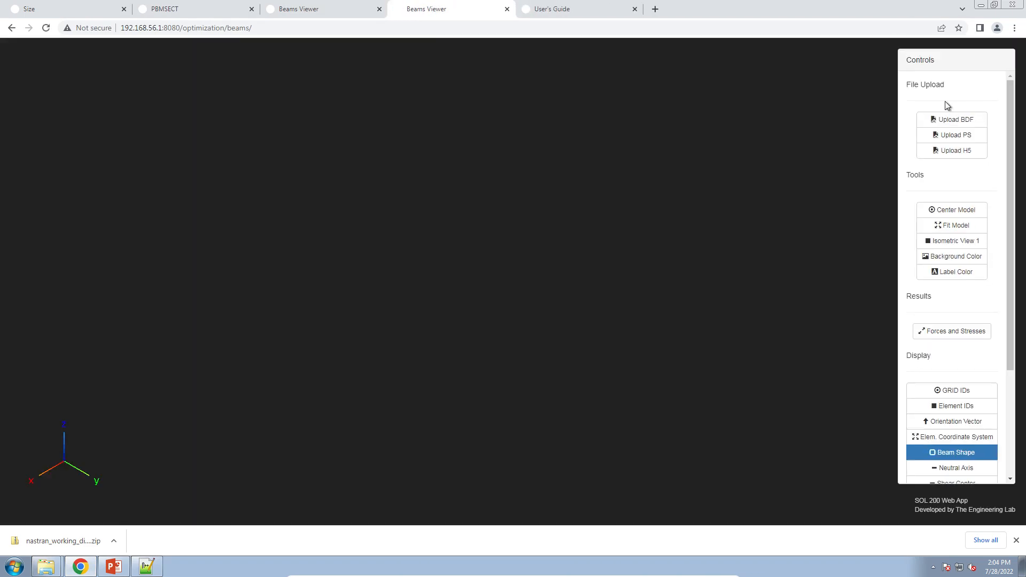
# Upload beam_a.bdf from the nastran_working_directory folder into the Beams Viewer and close the upload panel.
pyautogui.click(952, 119)
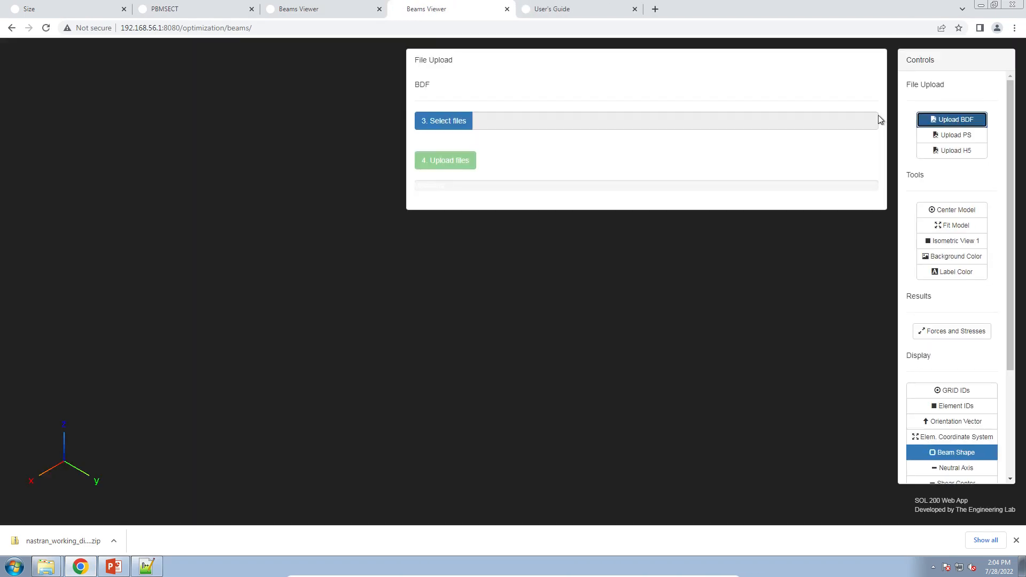
pyautogui.click(434, 133)
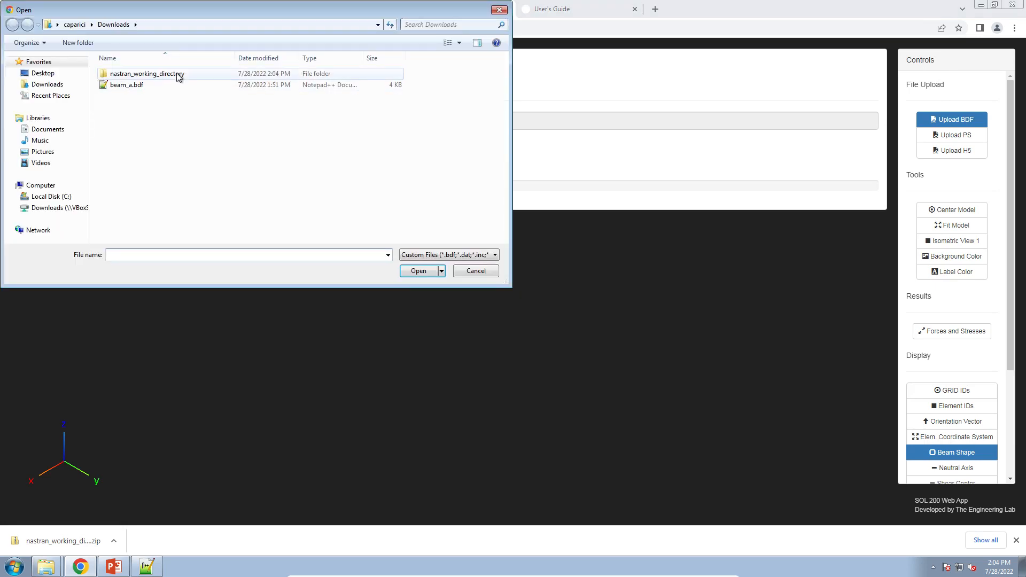
pyautogui.doubleClick(173, 74)
pyautogui.doubleClick(168, 75)
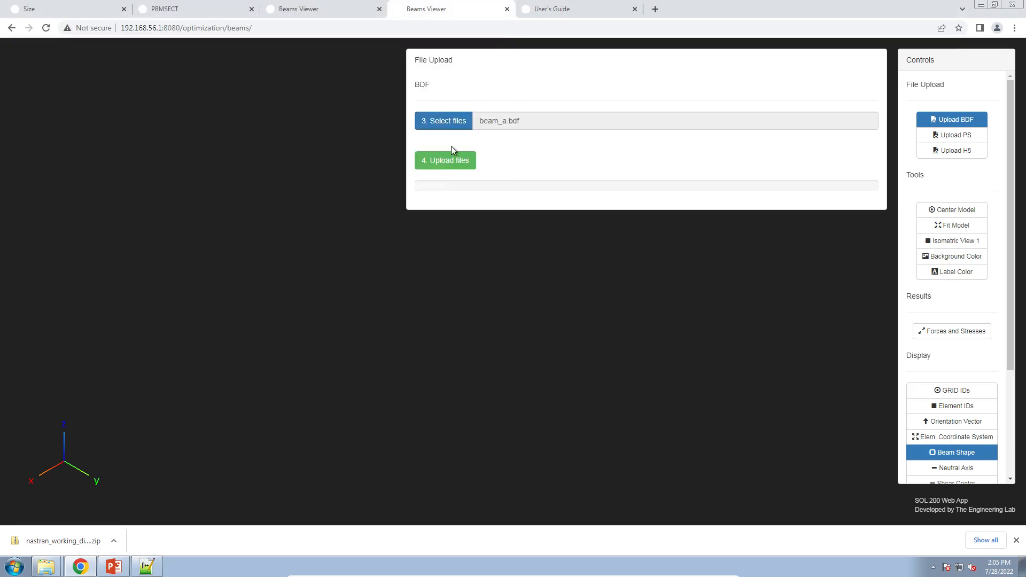
pyautogui.click(448, 157)
pyautogui.click(1016, 540)
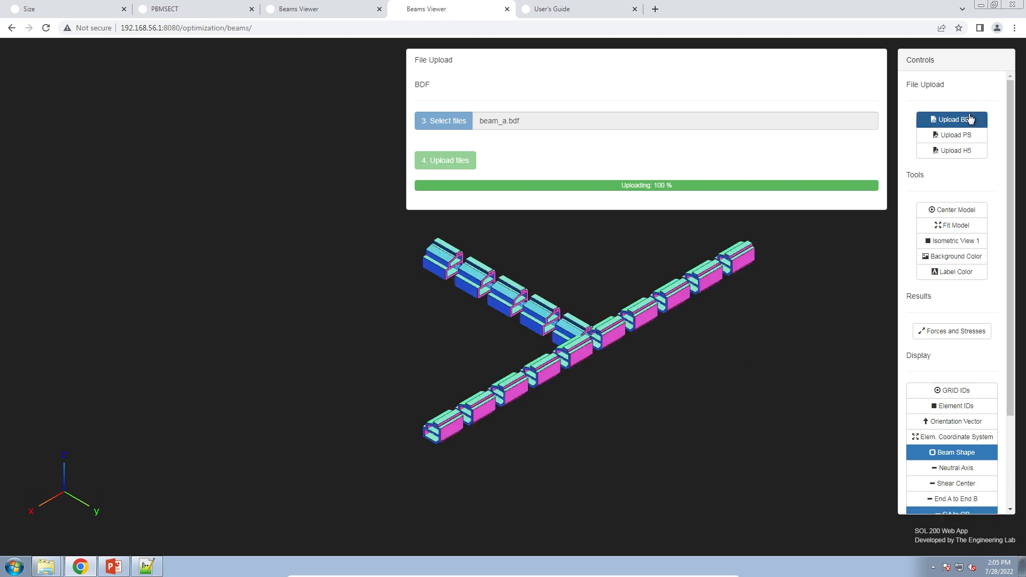
pyautogui.click(963, 120)
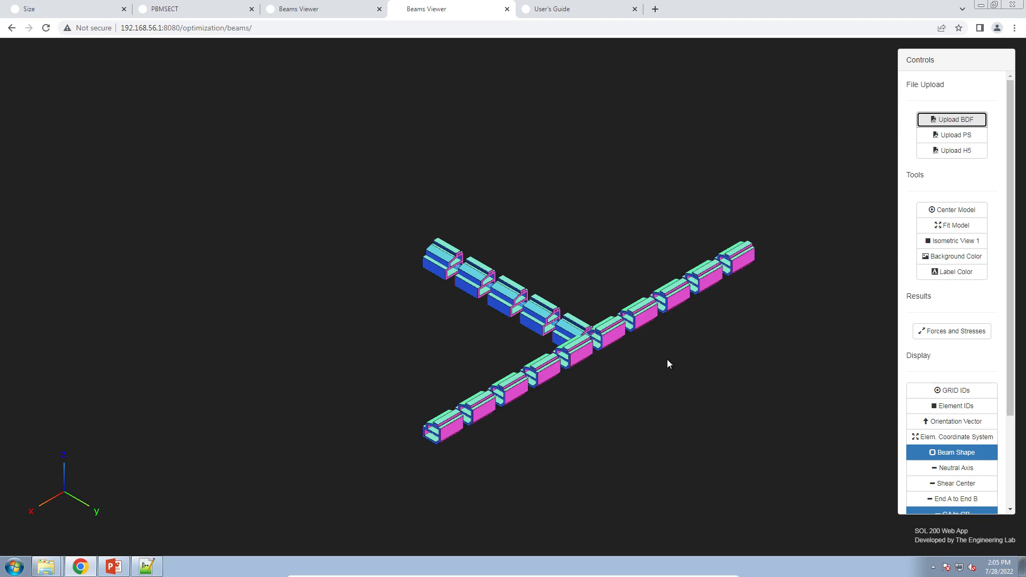
# Orbit and zoom the 3D beam model to examine the arbitrary cross-section shapes along the beams.
pyautogui.scroll(5, 667, 359)
pyautogui.moveTo(664, 292); pyautogui.dragTo(281, 310)
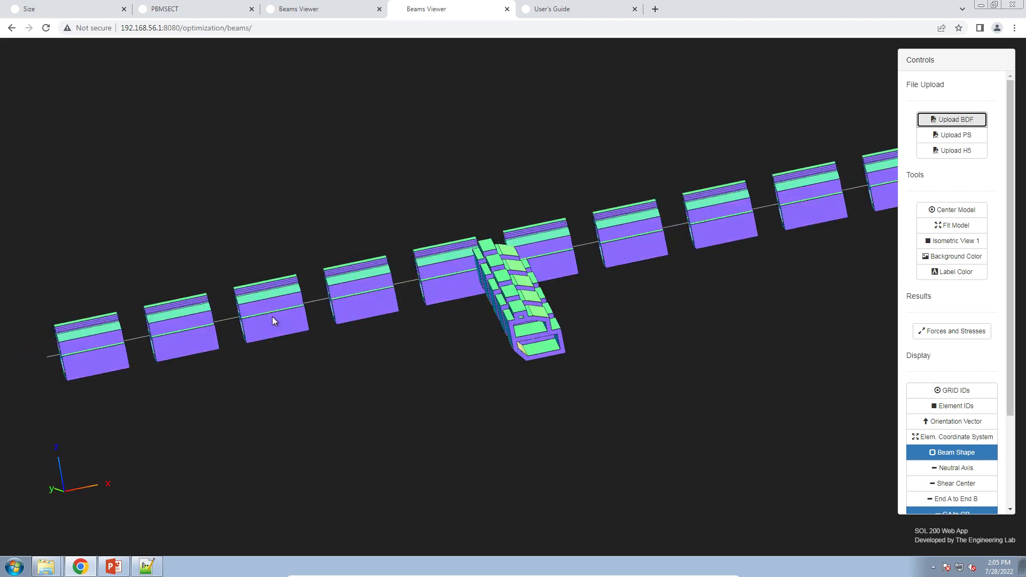
pyautogui.moveTo(465, 320); pyautogui.dragTo(529, 316)
pyautogui.moveTo(378, 338); pyautogui.dragTo(478, 339)
pyautogui.scroll(2, 327, 335)
pyautogui.scroll(2, 426, 325)
pyautogui.scroll(1, 476, 337)
pyautogui.scroll(5, 474, 335)
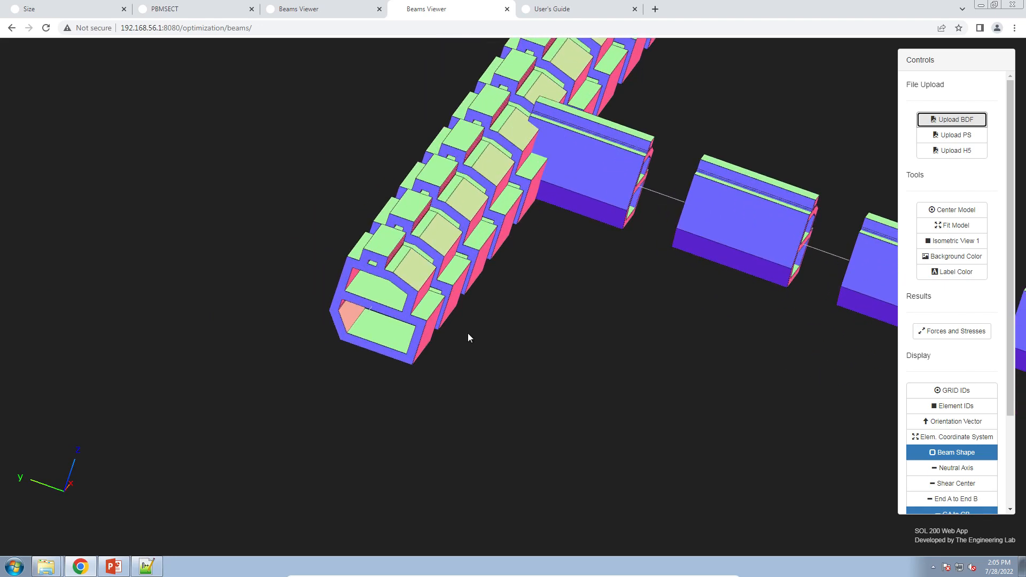
# In the PBMSECT tab, toggle the actual and preview cross-section displays to compare them.
pyautogui.click(209, 11)
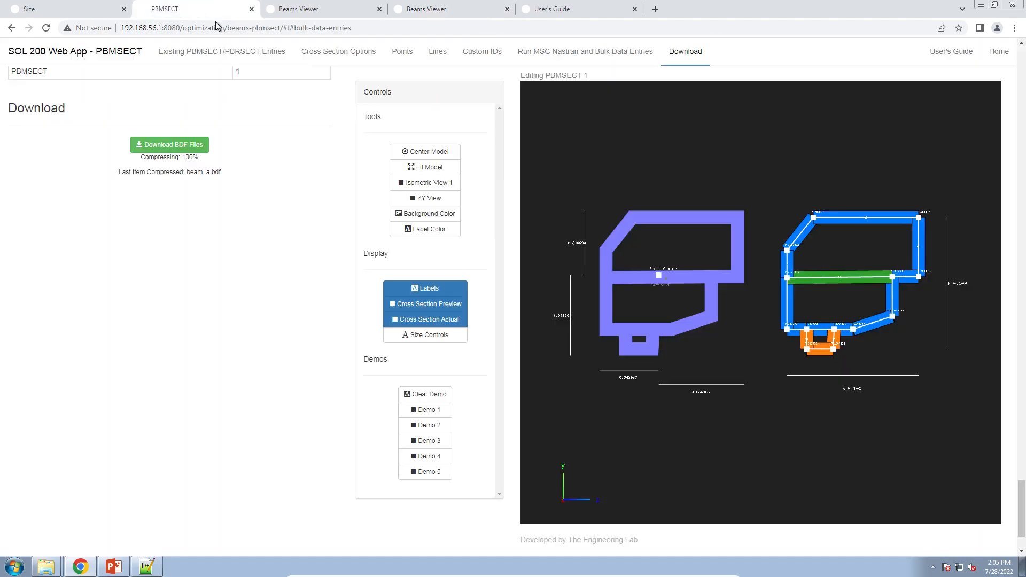
pyautogui.click(451, 319)
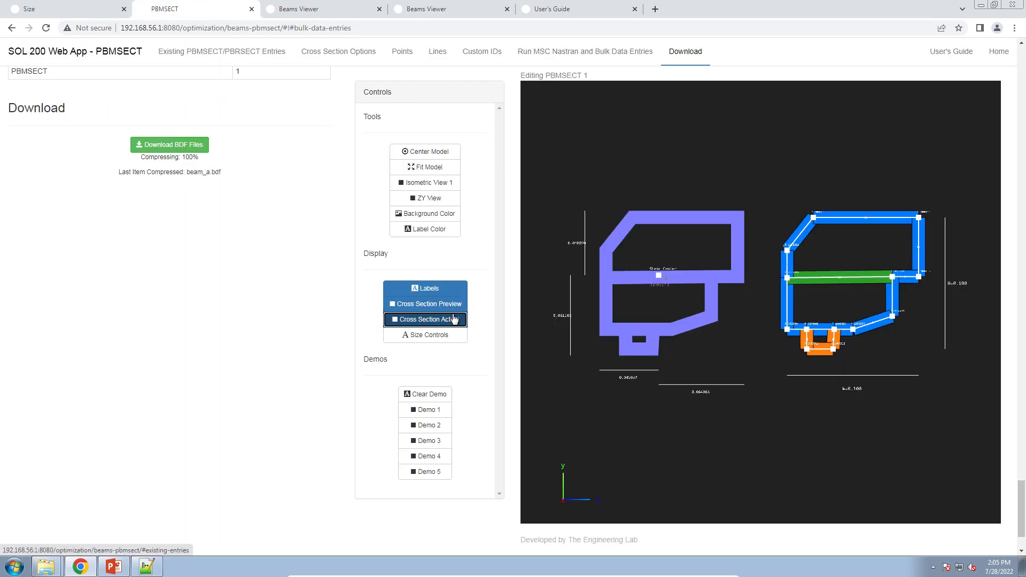
pyautogui.click(427, 304)
pyautogui.moveTo(710, 314); pyautogui.dragTo(730, 313)
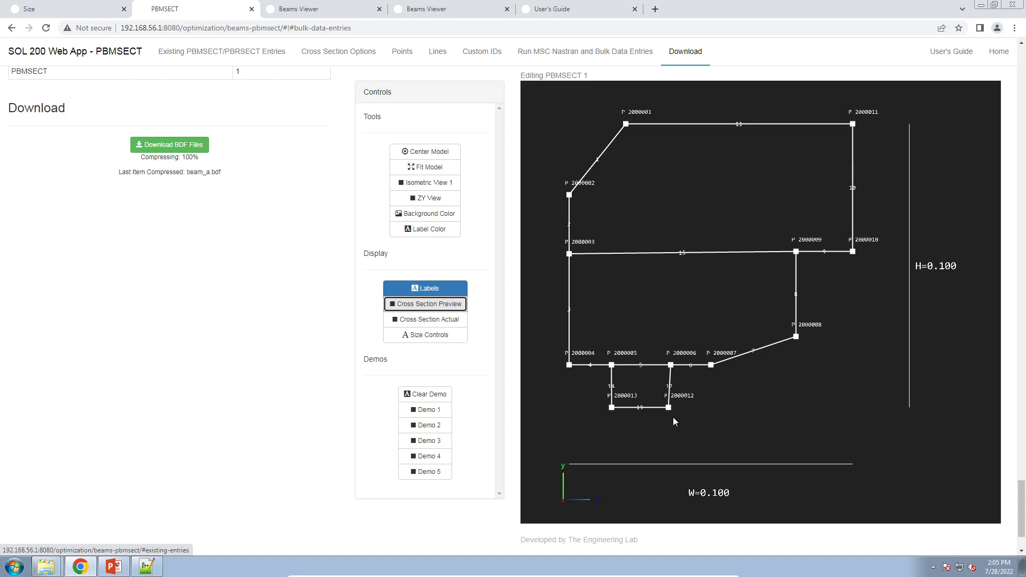
pyautogui.click(452, 303)
# Set the thickness of line segments 1, 2 and 3 to .04.
pyautogui.scroll(3, 310, 258)
pyautogui.scroll(15, 310, 258)
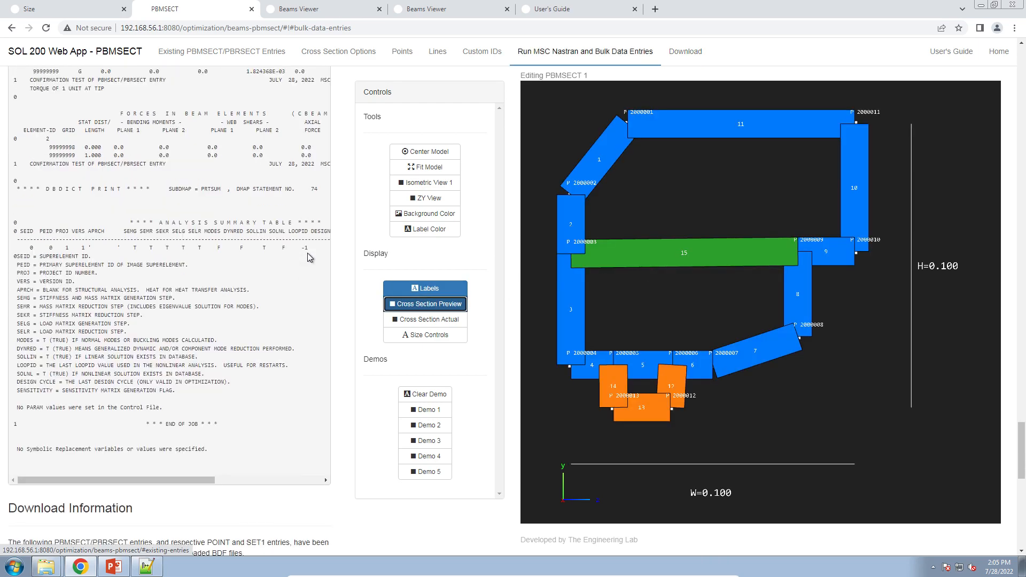
pyautogui.scroll(15, 336, 263)
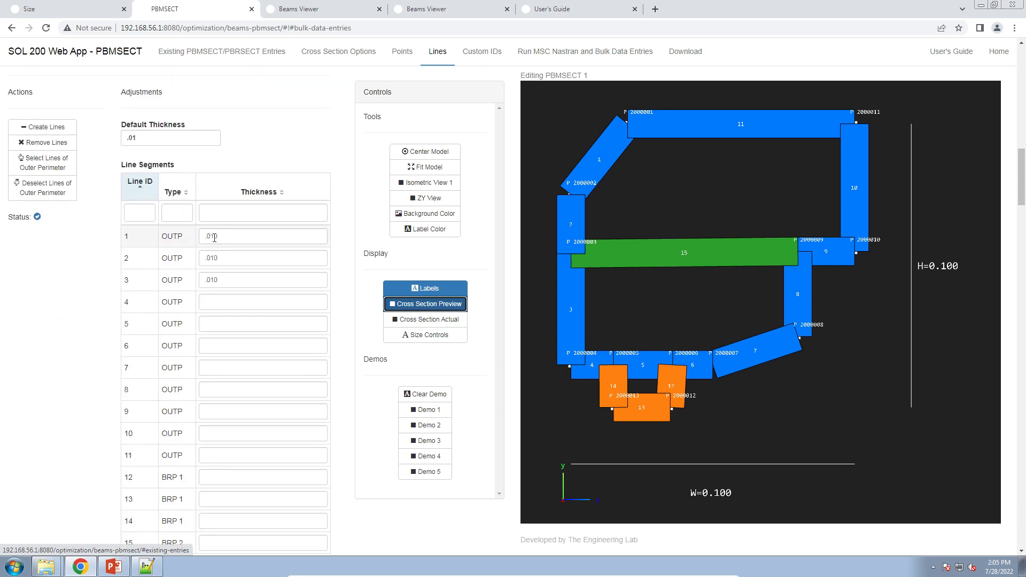
pyautogui.moveTo(210, 236); pyautogui.dragTo(218, 280)
pyautogui.write('44')
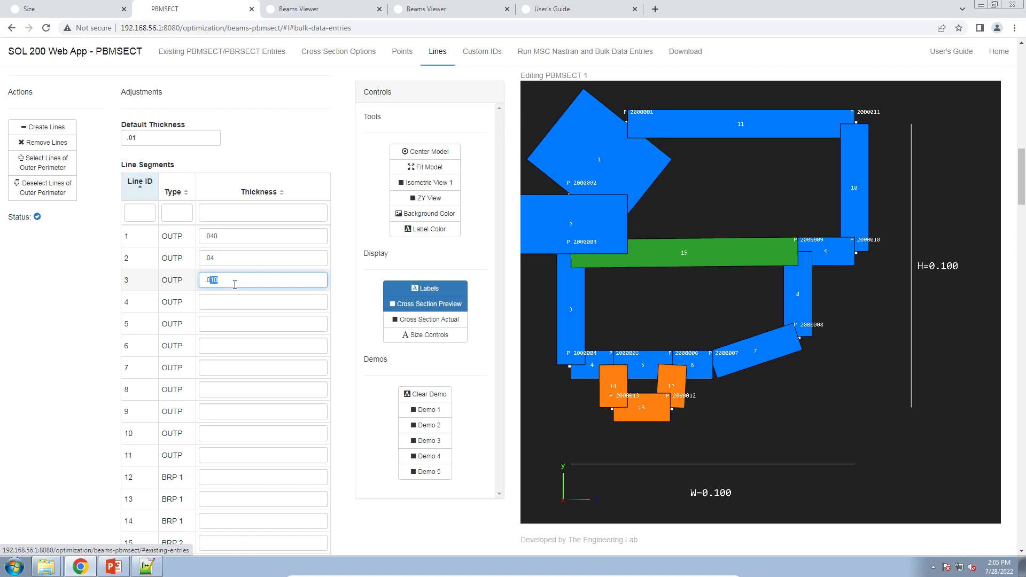
pyautogui.write('4')
# Pan and zoom the cross-section preview to inspect the thickened segments.
pyautogui.moveTo(567, 291); pyautogui.dragTo(624, 288)
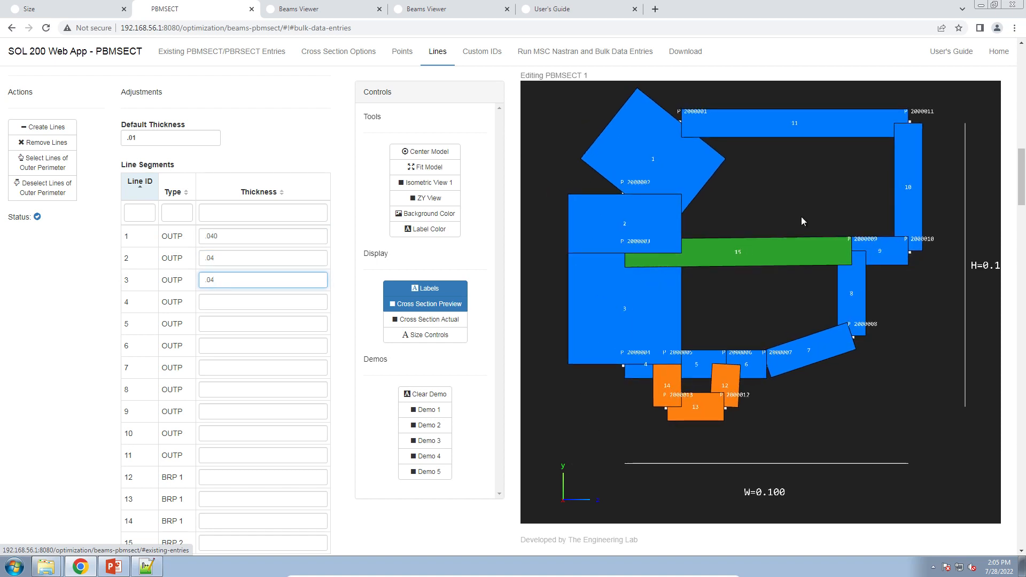
pyautogui.moveTo(801, 217); pyautogui.dragTo(782, 250)
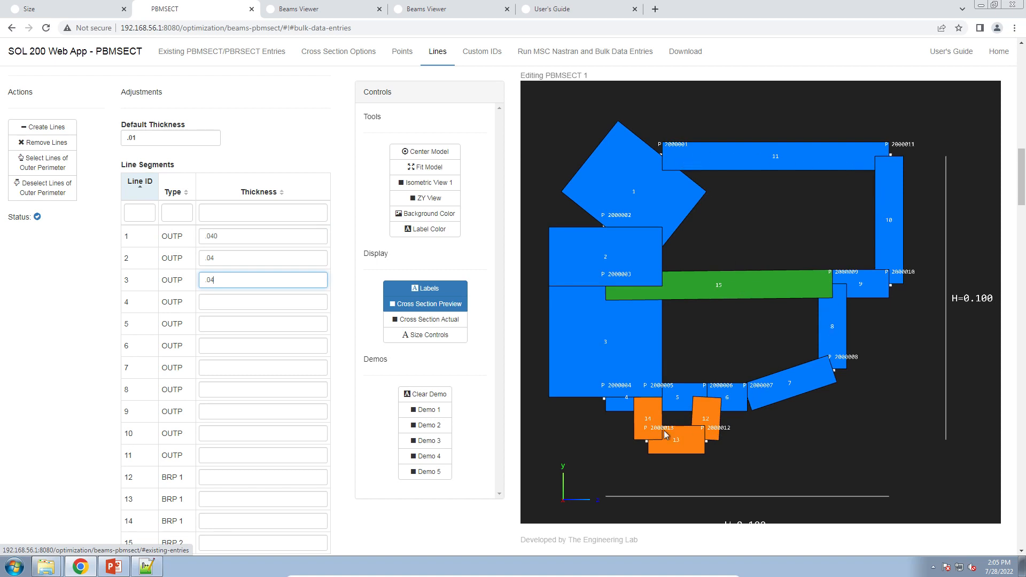
pyautogui.scroll(3, 768, 163)
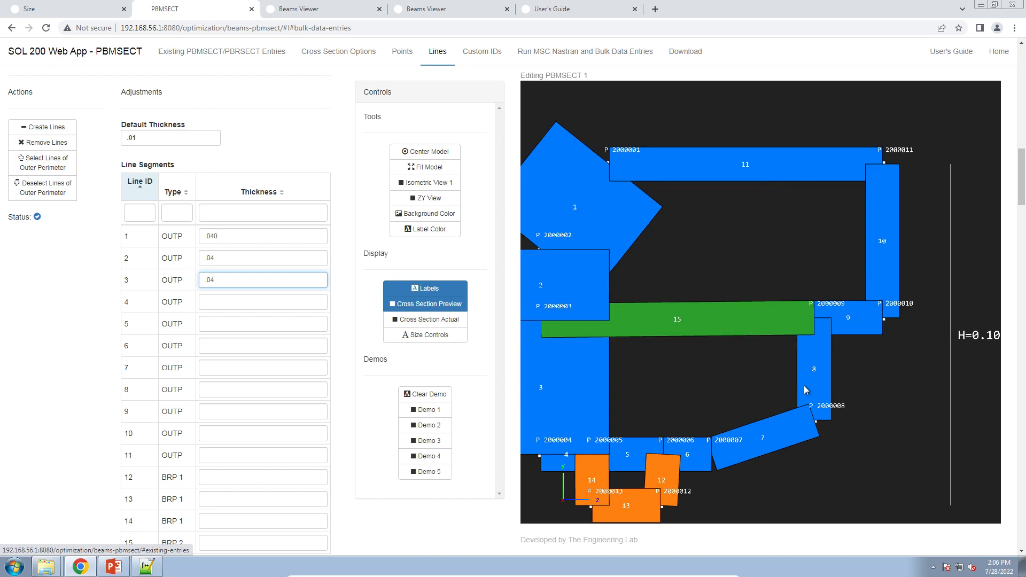
pyautogui.moveTo(675, 448); pyautogui.dragTo(748, 397)
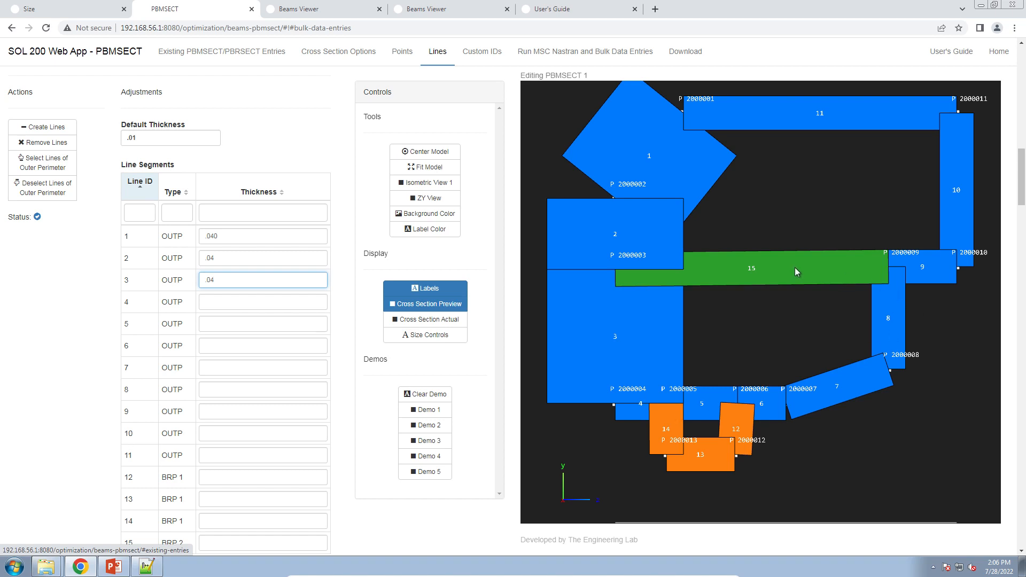
pyautogui.moveTo(591, 175); pyautogui.dragTo(653, 175)
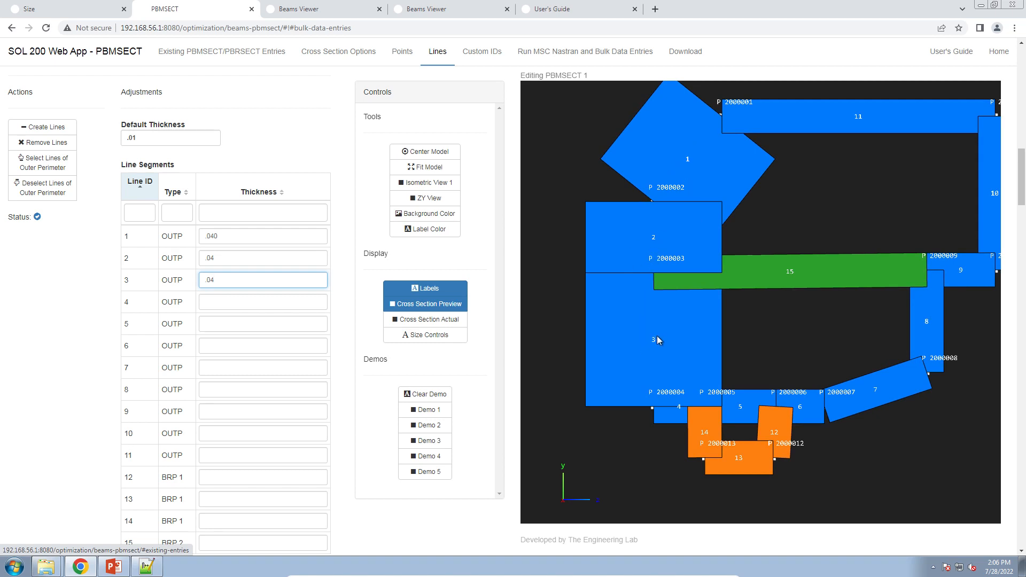
pyautogui.moveTo(749, 307); pyautogui.dragTo(747, 311)
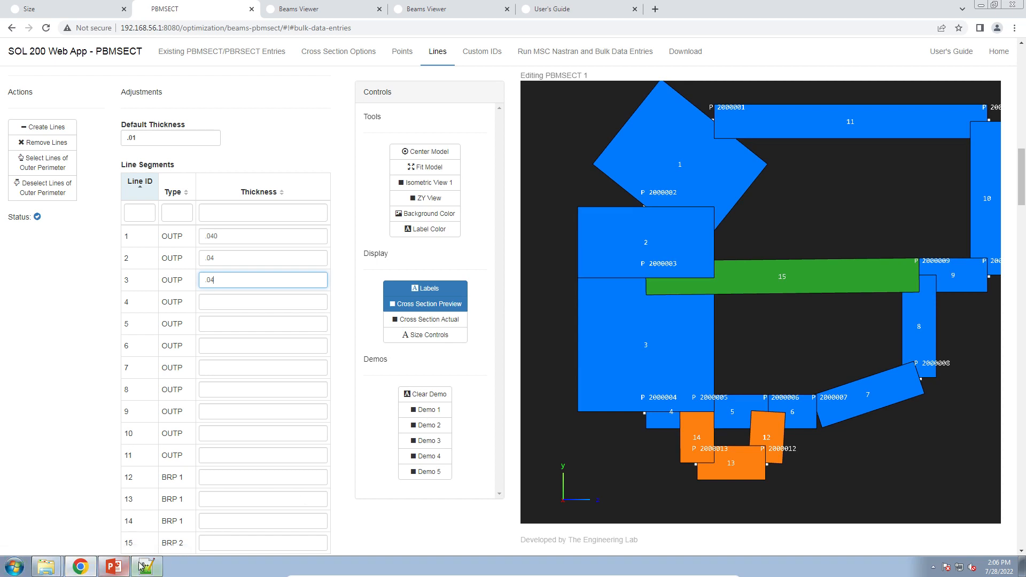
# Switch to Notepad++ and examine the thickness fields of the PBMSECT entry in beam_a.bdf.
pyautogui.click(146, 567)
pyautogui.moveTo(581, 428); pyautogui.dragTo(717, 430)
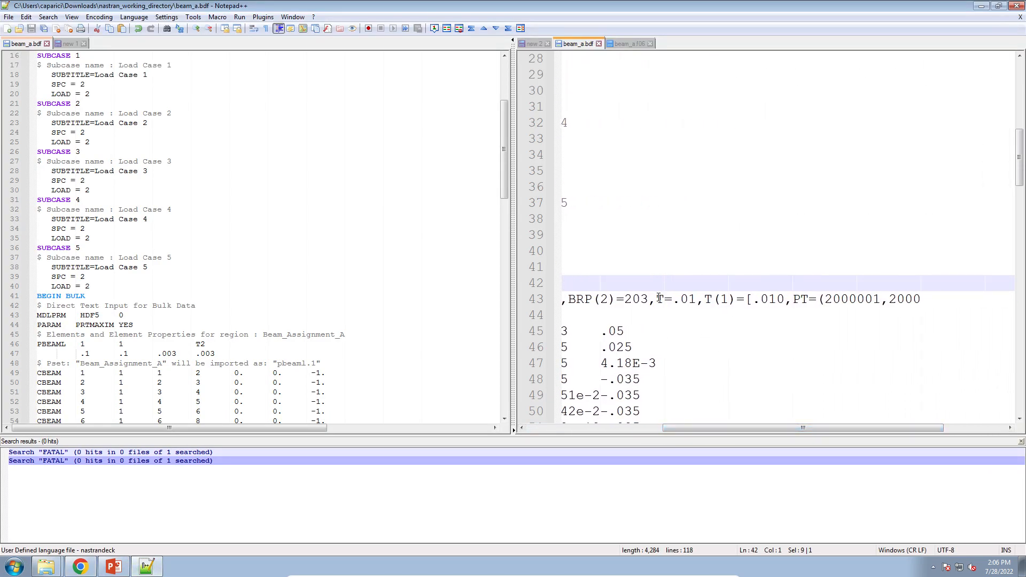
pyautogui.moveTo(659, 298); pyautogui.dragTo(849, 297)
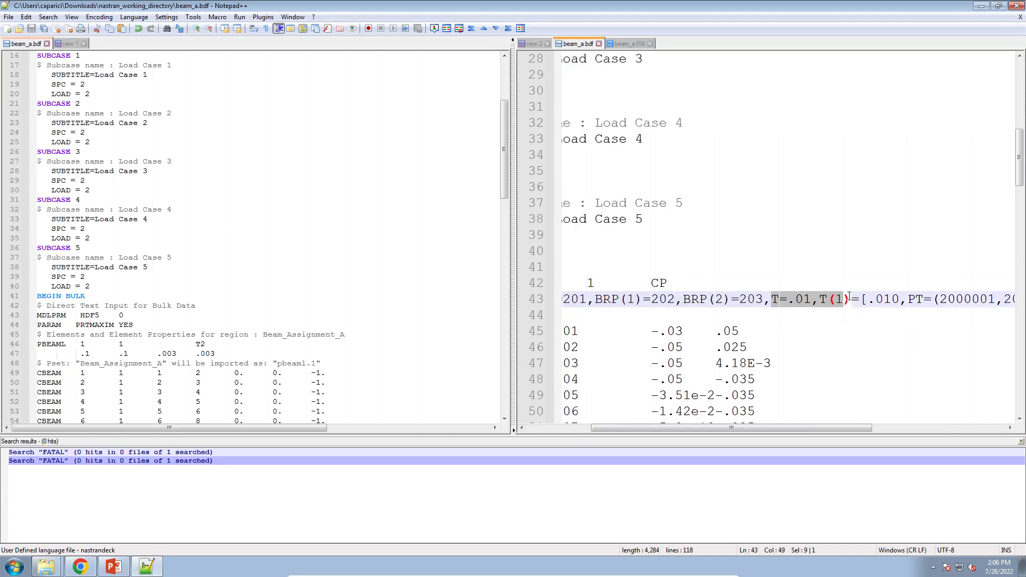
pyautogui.click(795, 298)
pyautogui.moveTo(766, 297); pyautogui.dragTo(852, 302)
# Return to the browser and open the Variables page of the SOL 200 Size app.
pyautogui.click(80, 567)
pyautogui.click(53, 9)
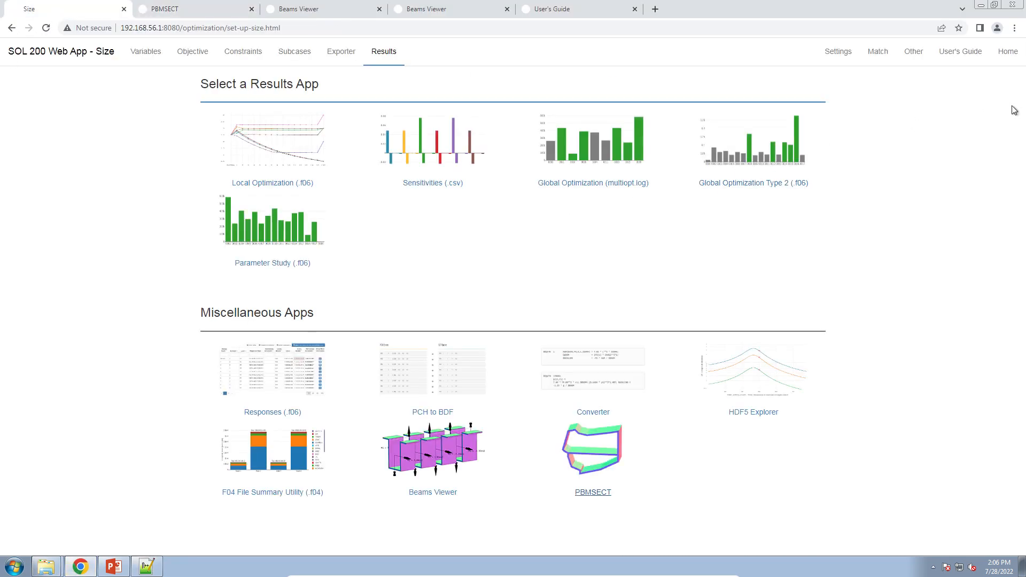
pyautogui.click(134, 55)
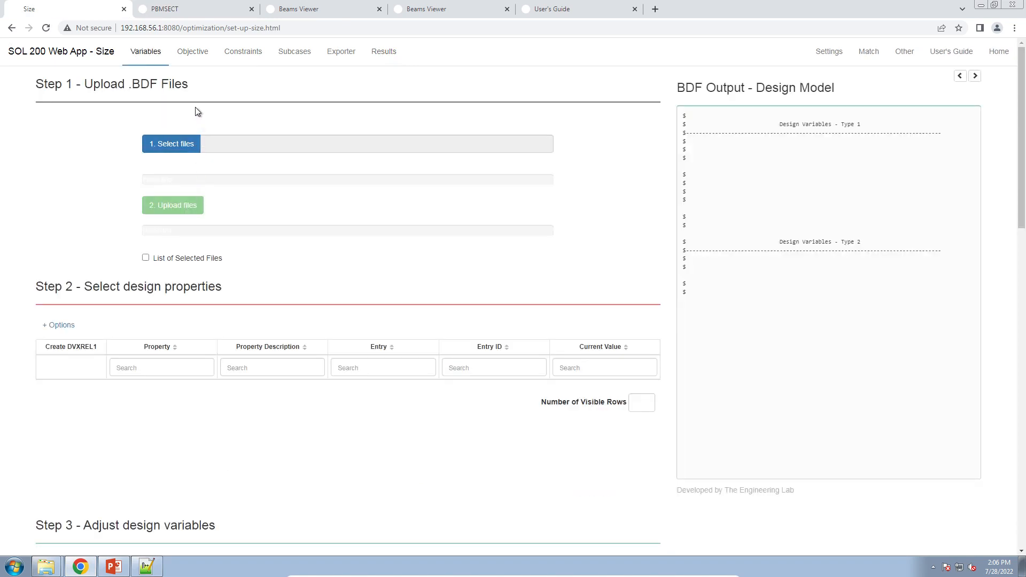
# Switch to PowerPoint and present the Optimization Problem Statement slide 30 as a slideshow.
pyautogui.click(119, 561)
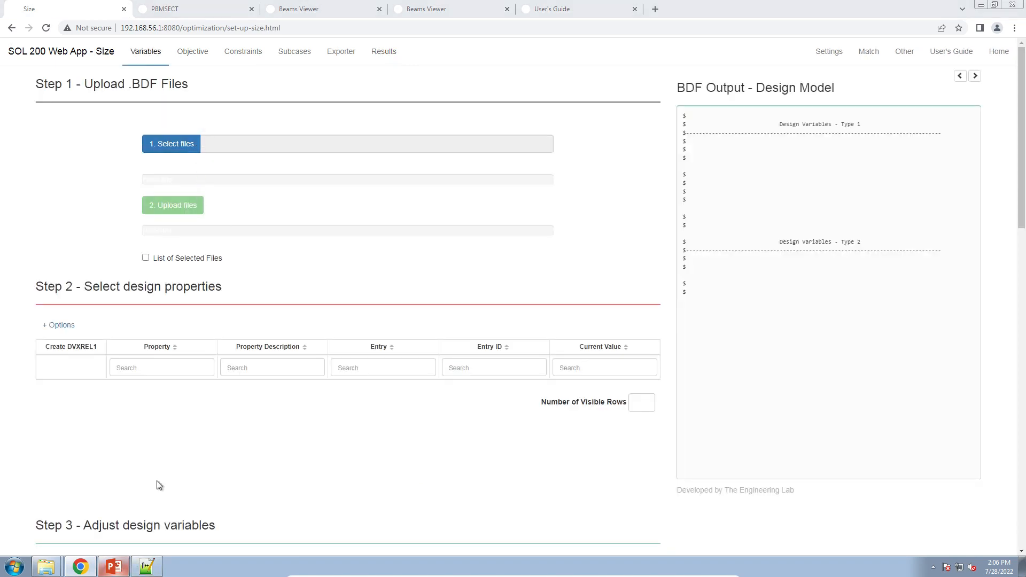
pyautogui.scroll(-3, 61, 316)
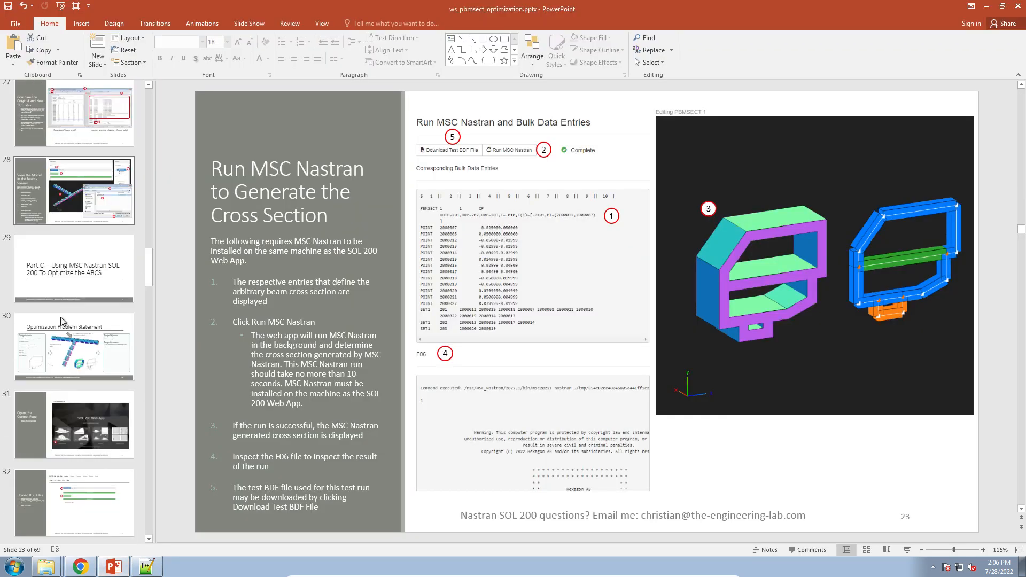
pyautogui.click(82, 335)
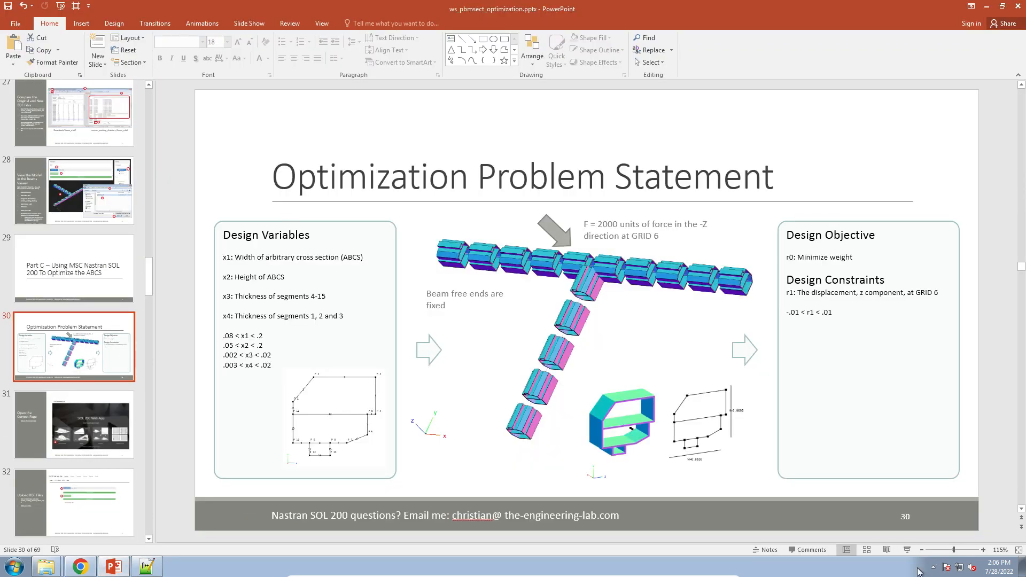
pyautogui.click(909, 550)
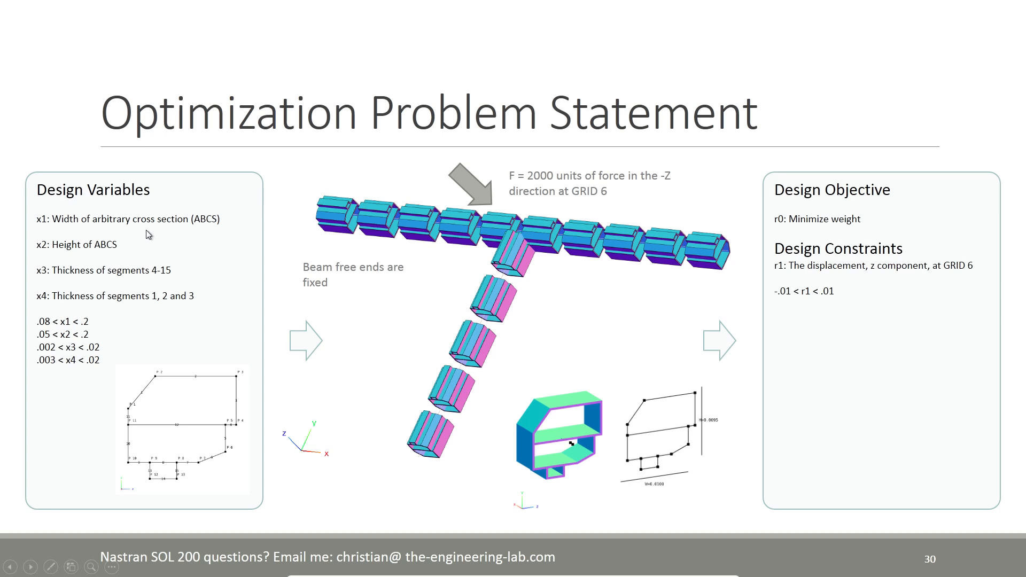
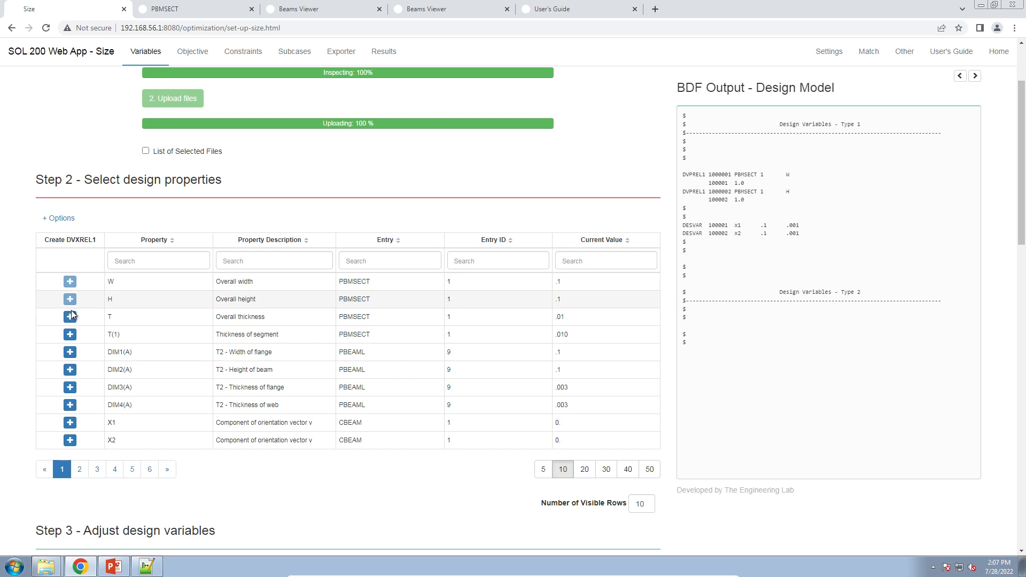
# Create design variables for the overall thickness T and the segment thickness T(1) of the PBMSECT entry.
pyautogui.click(70, 316)
pyautogui.click(70, 334)
pyautogui.scroll(-6, 327, 395)
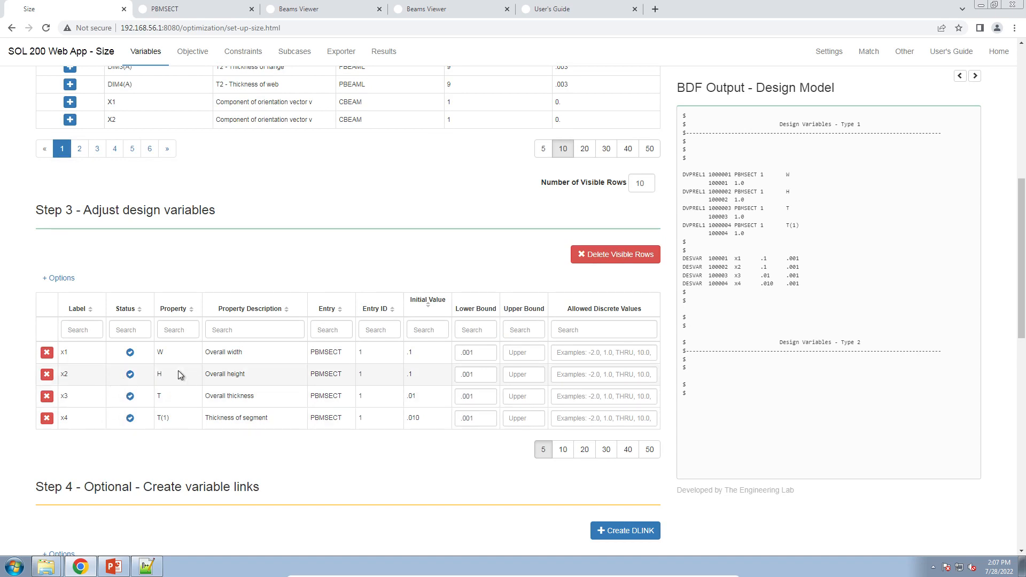
# Set the width variable x1 bounds to .08 and .2, and the height variable x2 lower bound to .05.
pyautogui.click(483, 354)
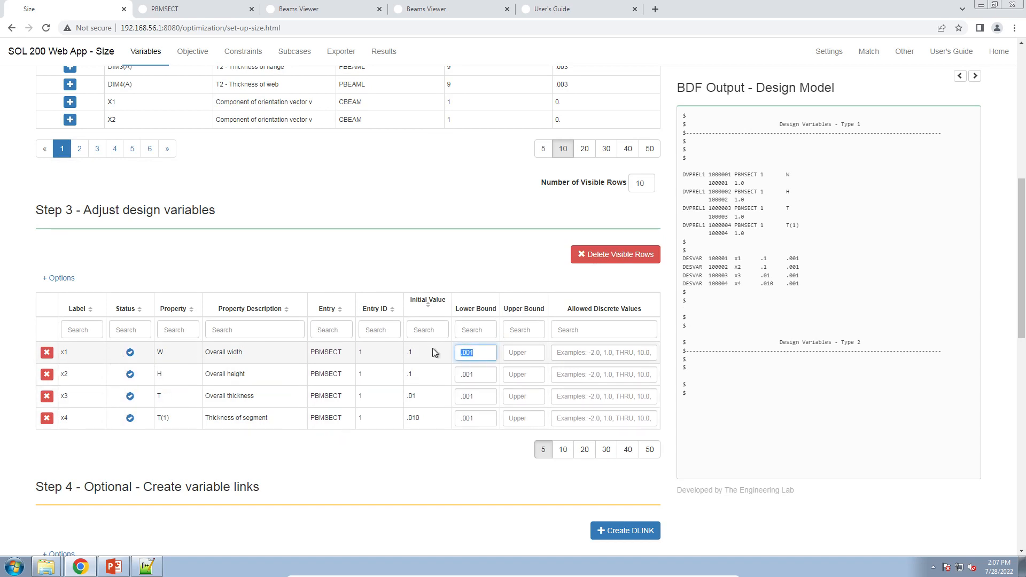
pyautogui.write('.08')
pyautogui.press('Tab')
pyautogui.press('Tab')
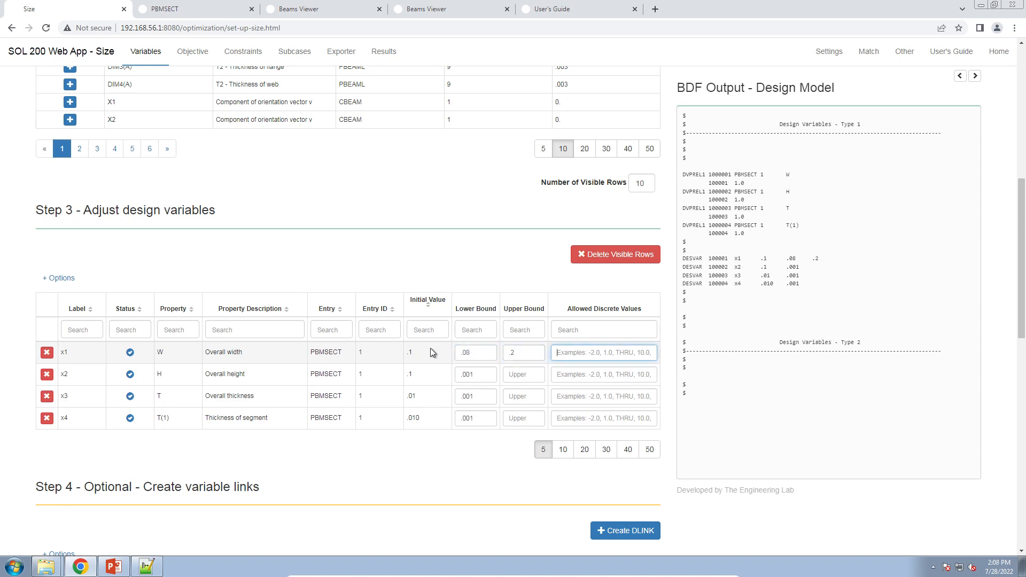
pyautogui.click(479, 354)
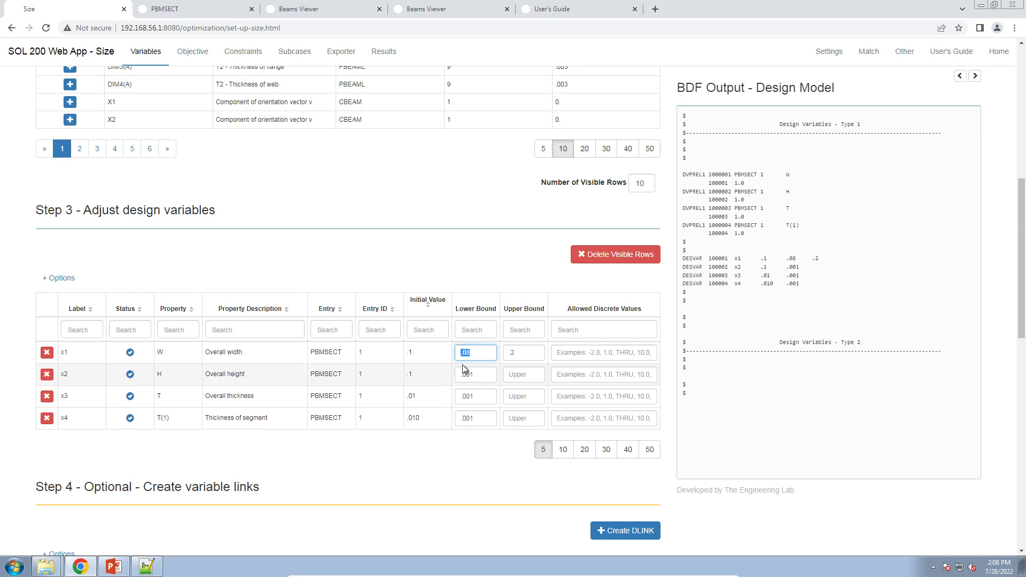
pyautogui.click(484, 376)
pyautogui.write('.')
pyautogui.press('Tab')
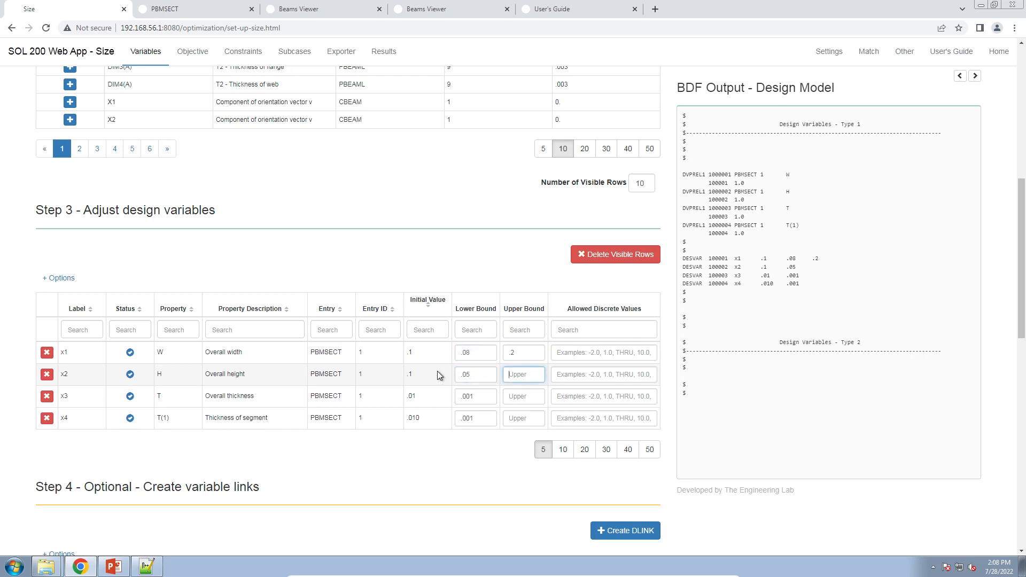
# Set the lower bounds of thickness variables x3 and x4 to .002 and .003.
pyautogui.press('Tab')
pyautogui.press('Tab')
pyautogui.press('Tab')
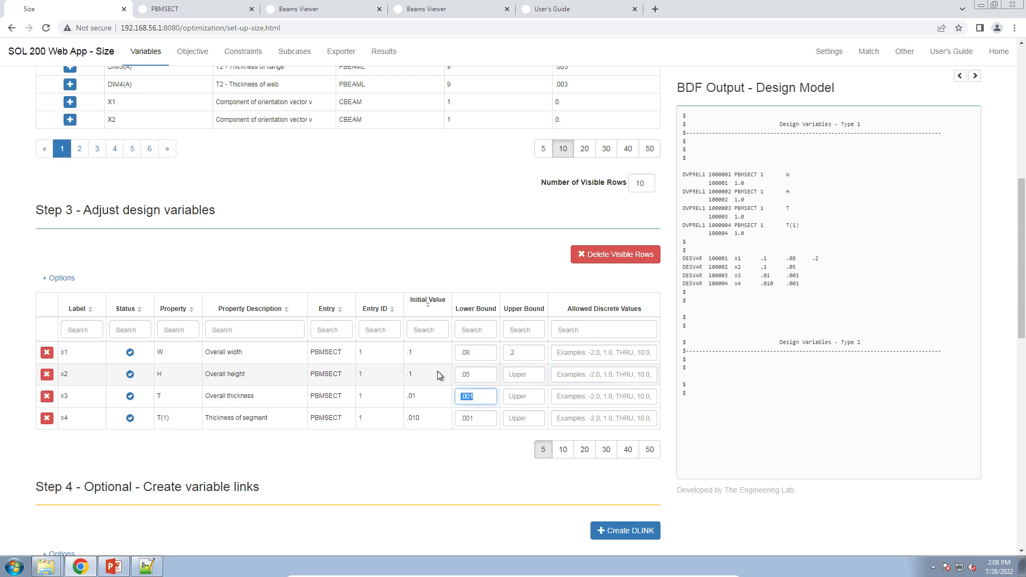
pyautogui.write('.002')
pyautogui.press('Tab')
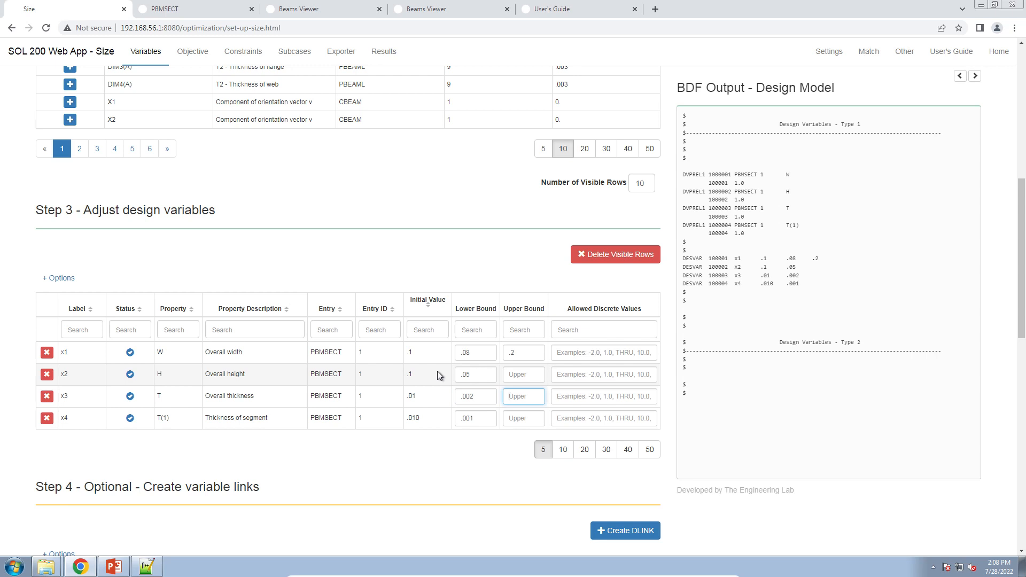
pyautogui.press('Tab')
pyautogui.press('Tab')
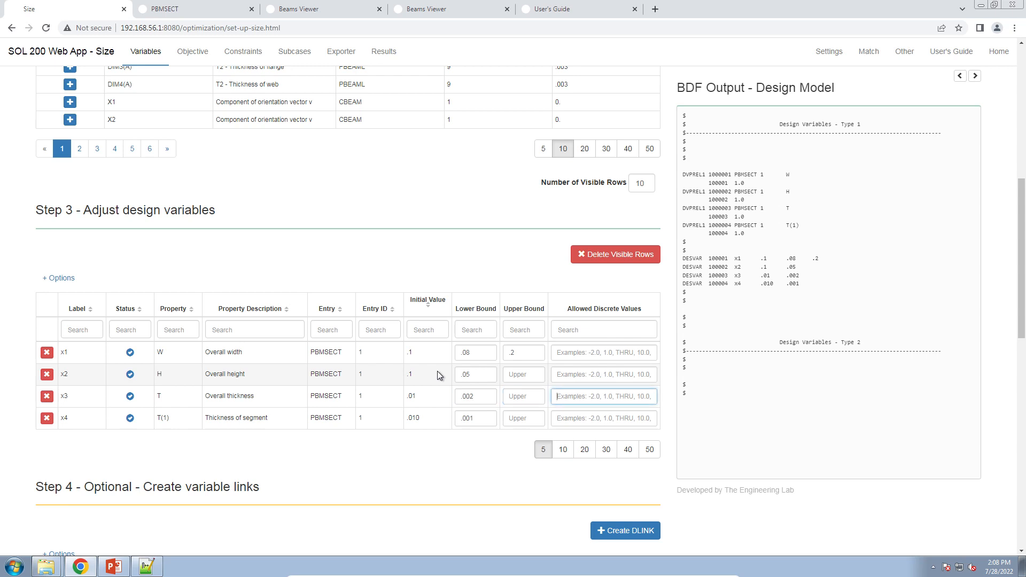
pyautogui.write('.003')
pyautogui.press('Tab')
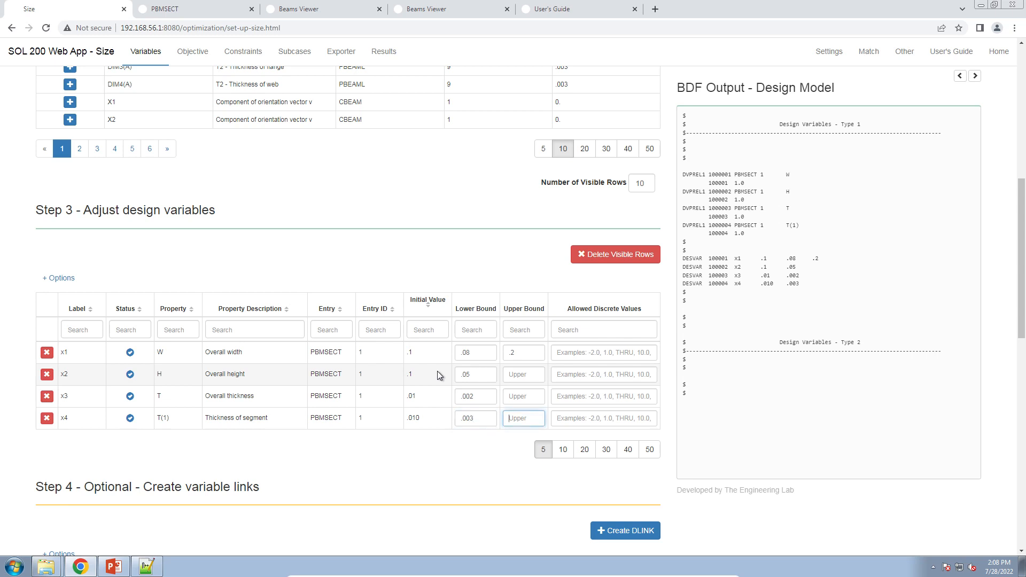
# Set the upper bounds of x2 to .2, x3 to .02 and x4 to .02, and review the DESVAR output.
pyautogui.click(523, 376)
pyautogui.write('.2')
pyautogui.press('Tab')
pyautogui.press('Tab')
pyautogui.press('Tab')
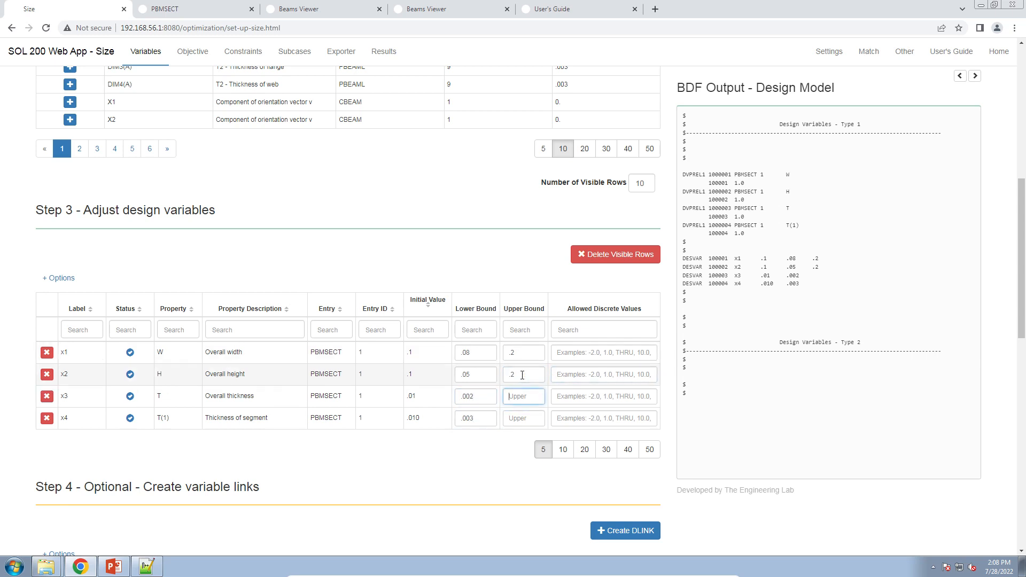
pyautogui.write('.02')
pyautogui.press('Tab')
pyautogui.press('Tab')
pyautogui.press('Tab')
pyautogui.write('.02')
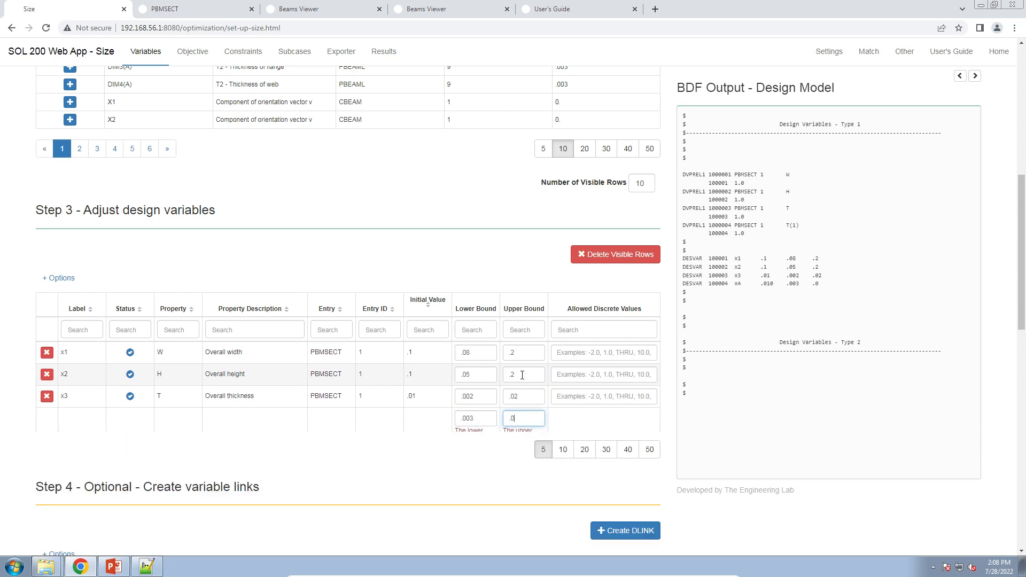
pyautogui.press('Tab')
pyautogui.moveTo(718, 183); pyautogui.dragTo(787, 251)
pyautogui.click(789, 259)
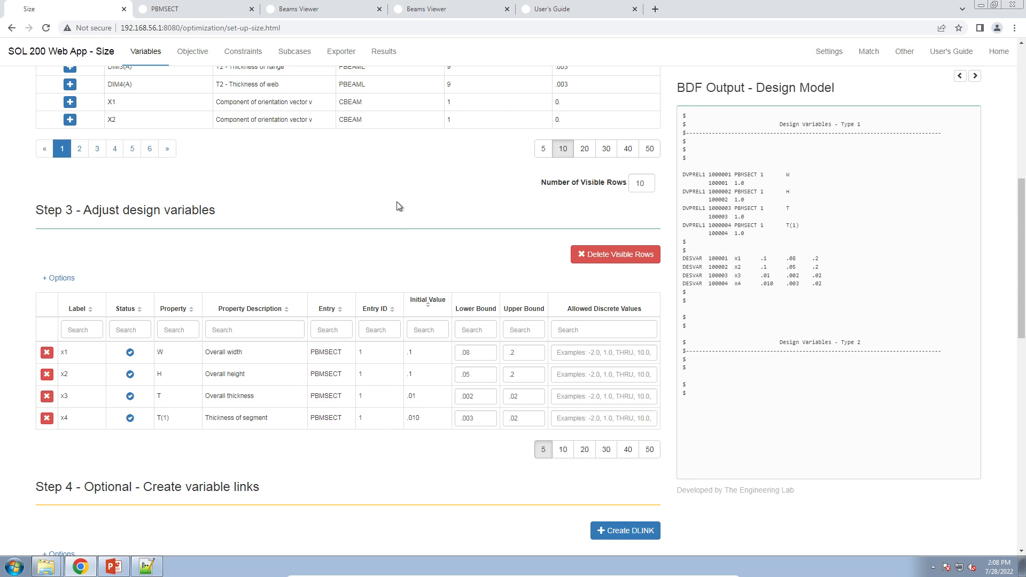
# Check the minimize-weight objective, then add a displacement (DISP) response as a design constraint.
pyautogui.click(190, 65)
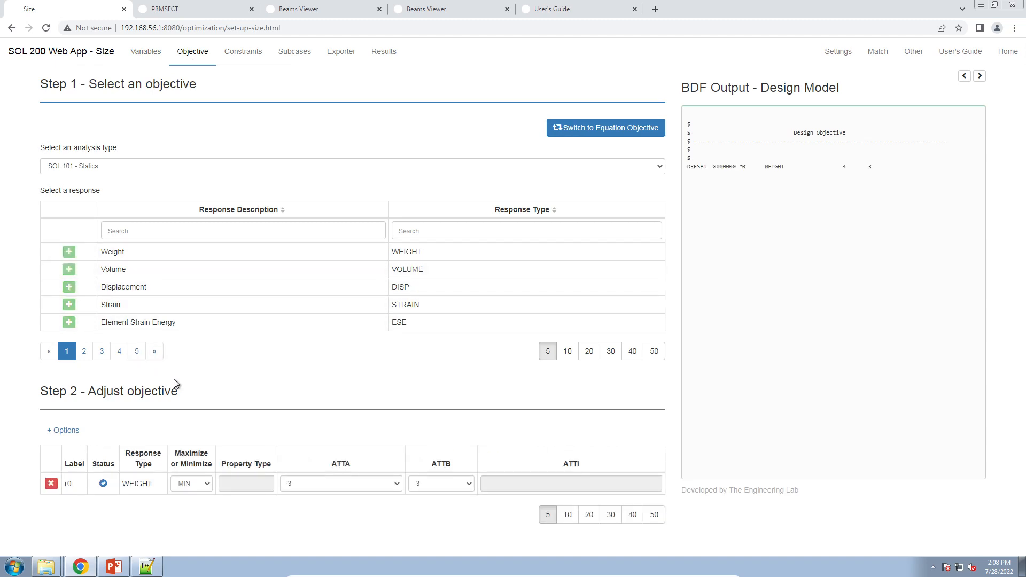
pyautogui.click(185, 505)
pyautogui.click(236, 58)
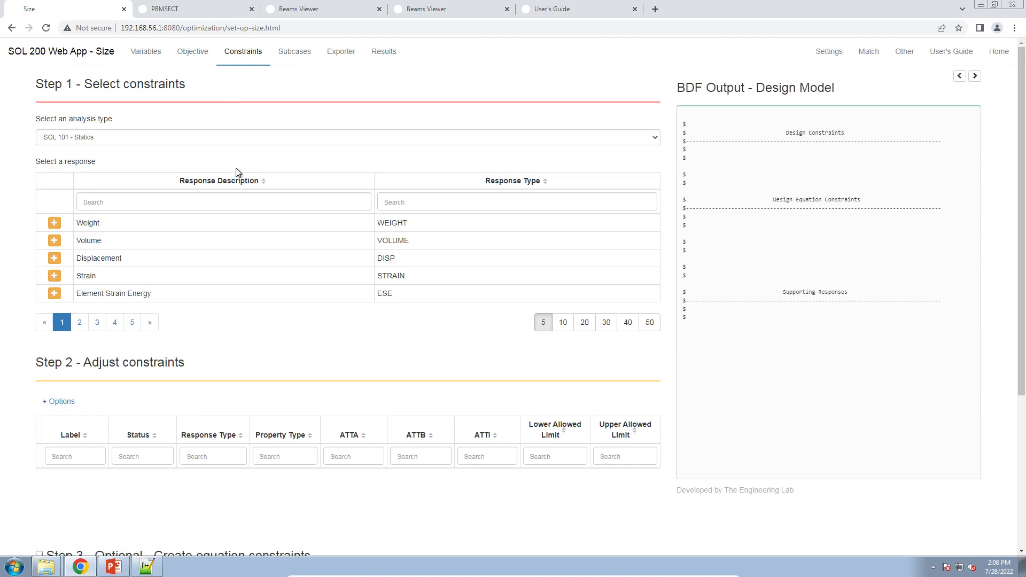
pyautogui.click(54, 258)
pyautogui.scroll(-5, 321, 358)
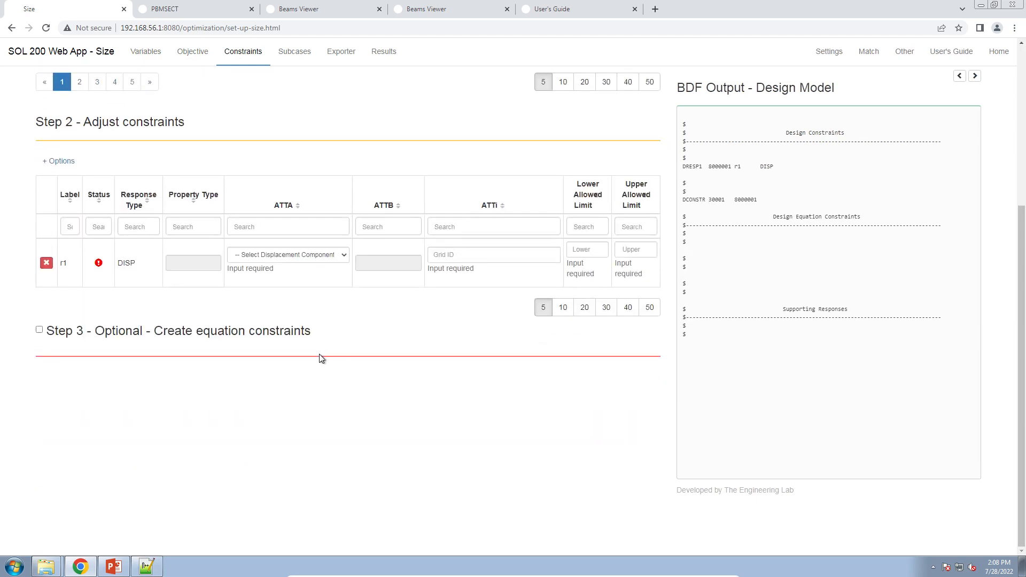
# Switch to the Beams Viewer, hide the beam shapes and display the GRID IDs.
pyautogui.click(316, 255)
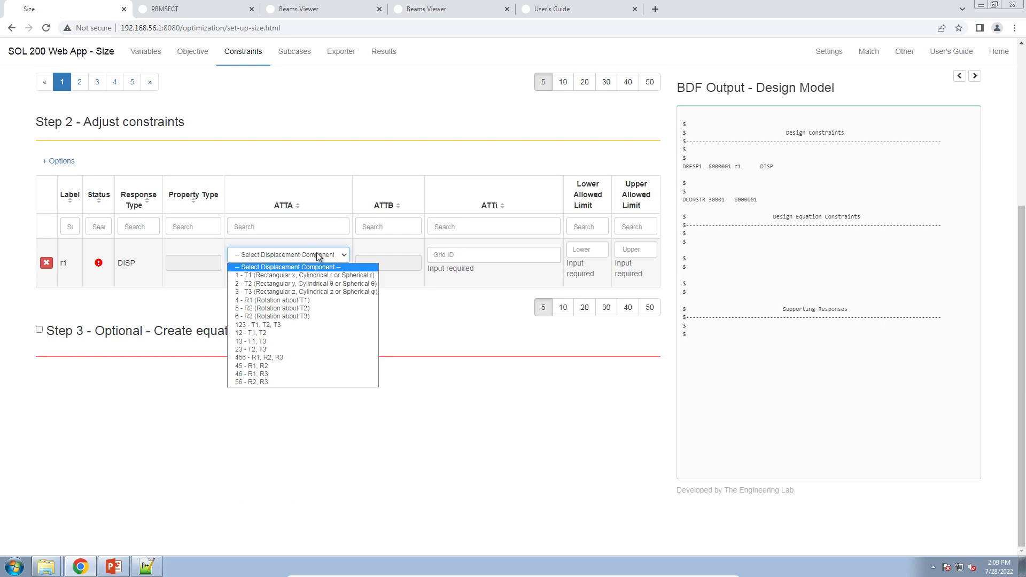
pyautogui.click(362, 165)
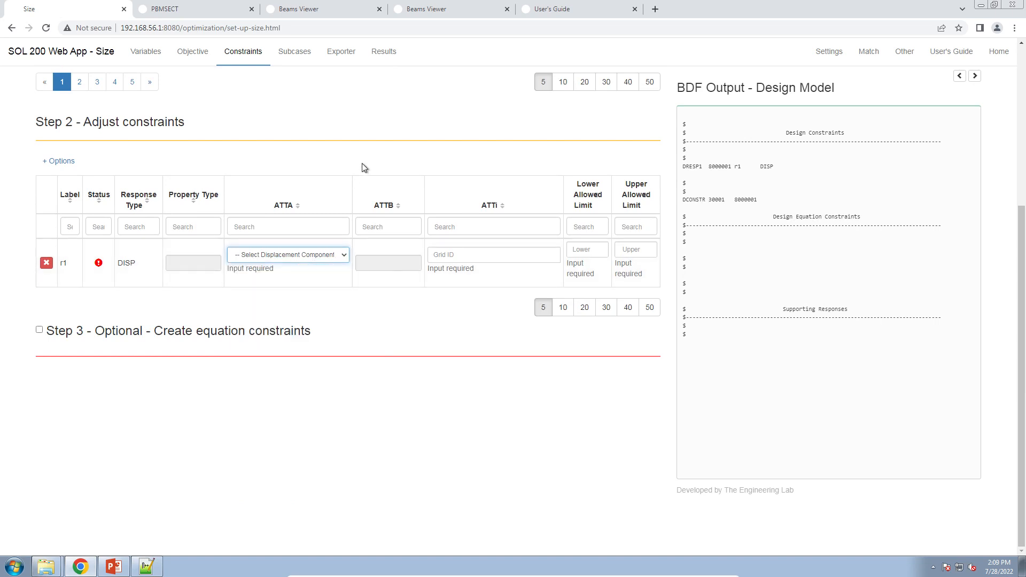
pyautogui.click(463, 13)
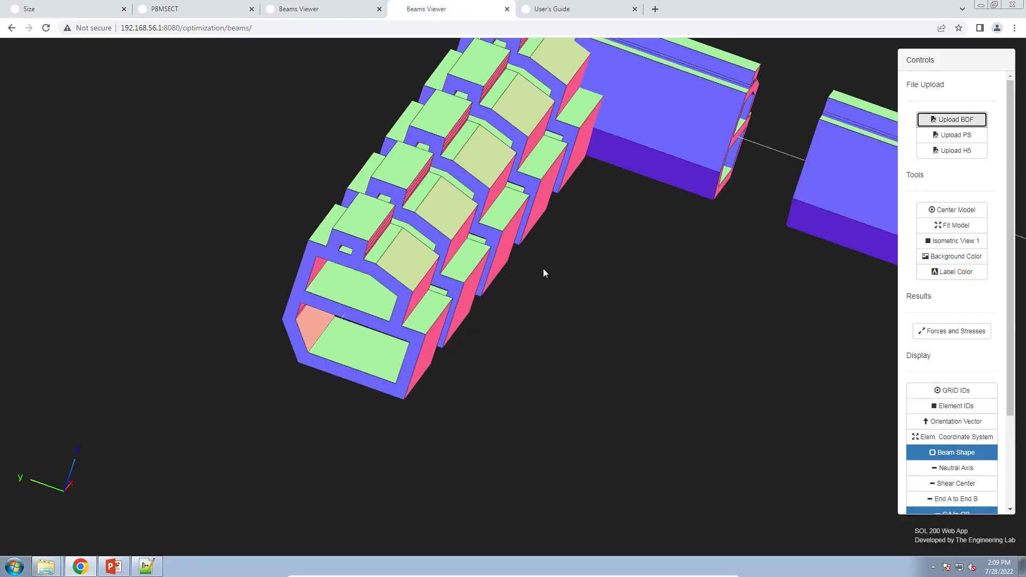
pyautogui.click(960, 453)
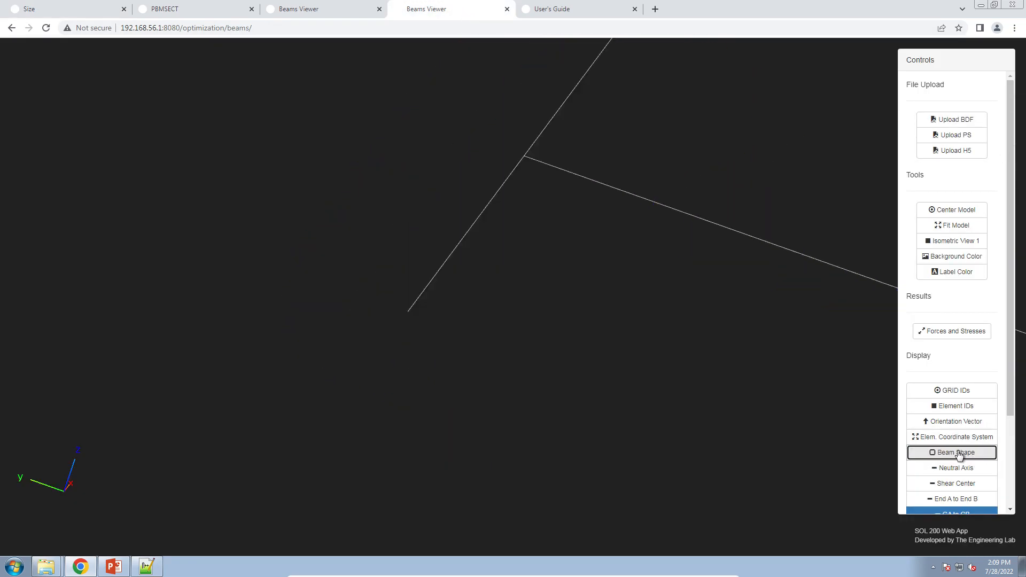
pyautogui.click(966, 391)
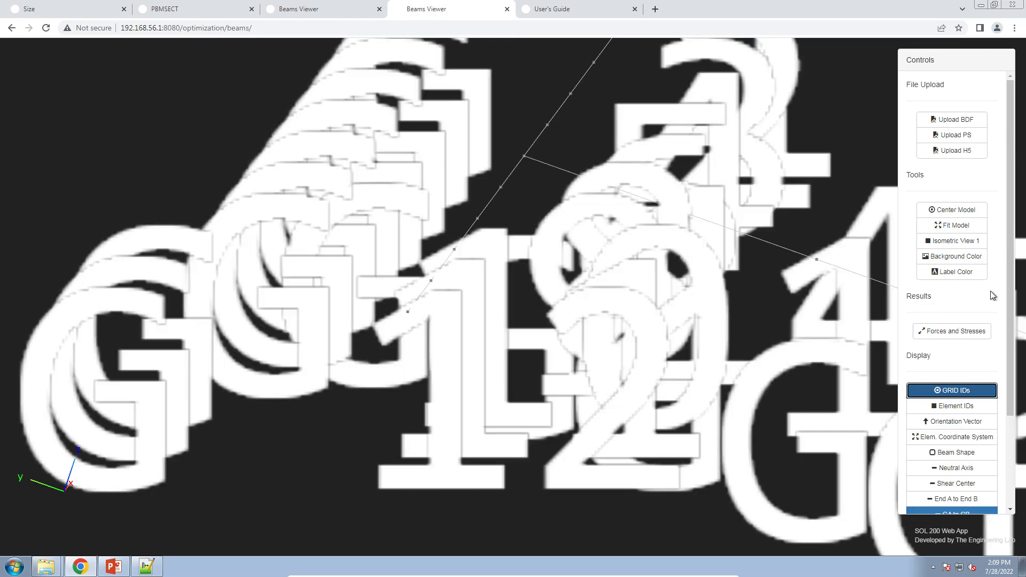
# Open the size controls and set the label font size to 0.001.
pyautogui.scroll(-2, 956, 374)
pyautogui.click(955, 412)
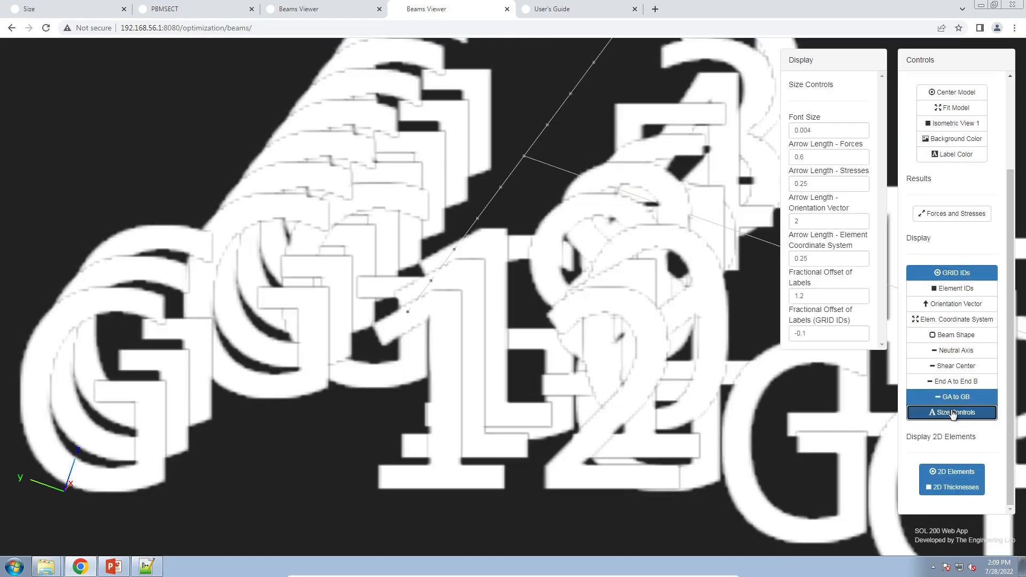
pyautogui.moveTo(808, 131); pyautogui.dragTo(818, 130)
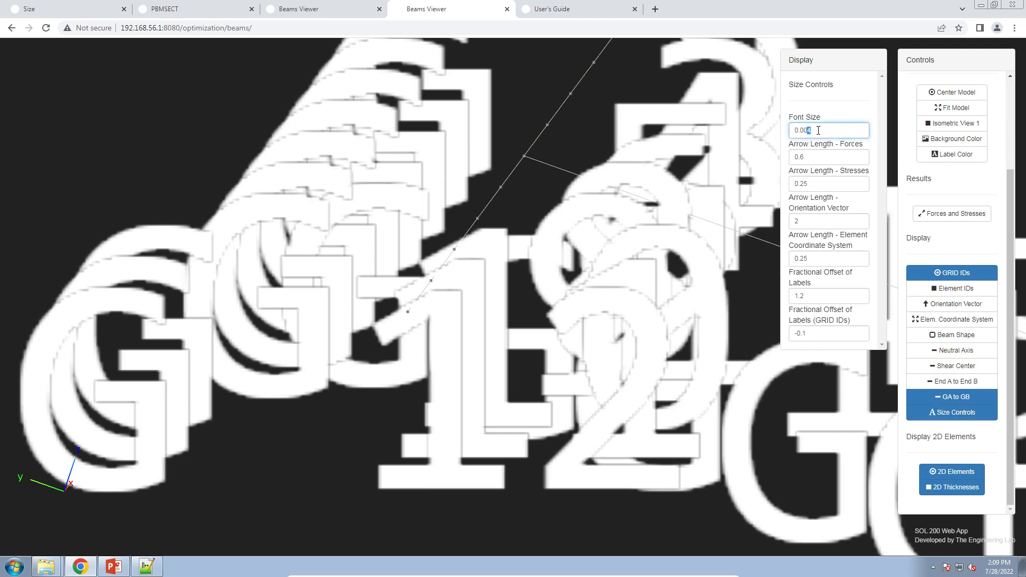
pyautogui.write('1')
# Pan and zoom toward the grid labels and change the viewer background color.
pyautogui.moveTo(600, 219); pyautogui.dragTo(555, 224)
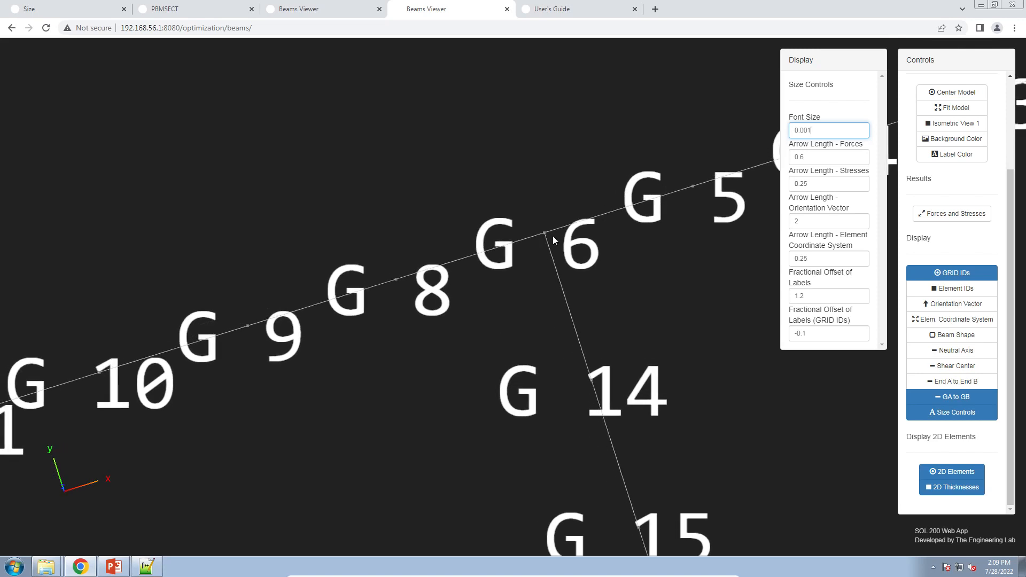
pyautogui.scroll(5, 559, 239)
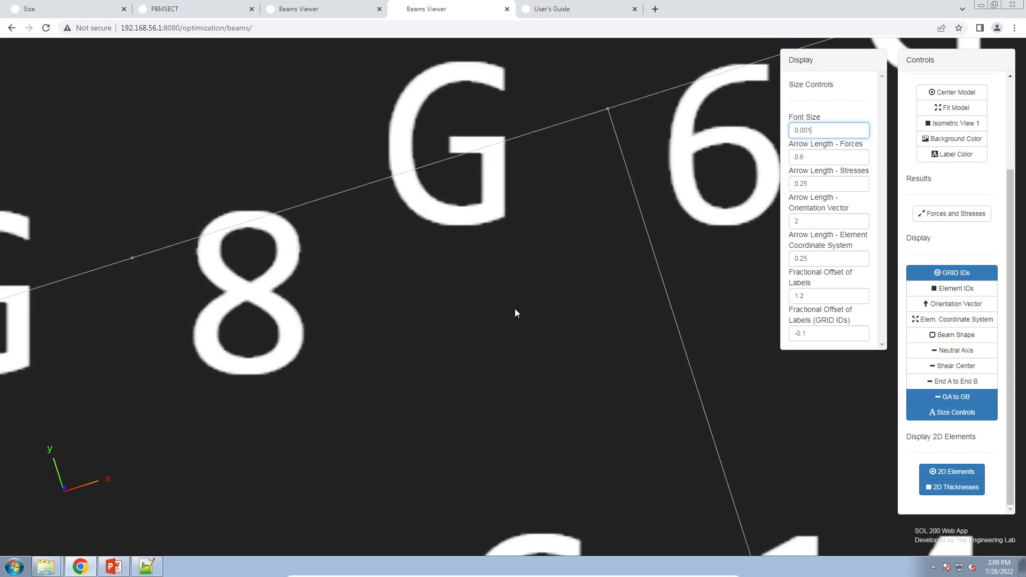
pyautogui.scroll(5, 517, 192)
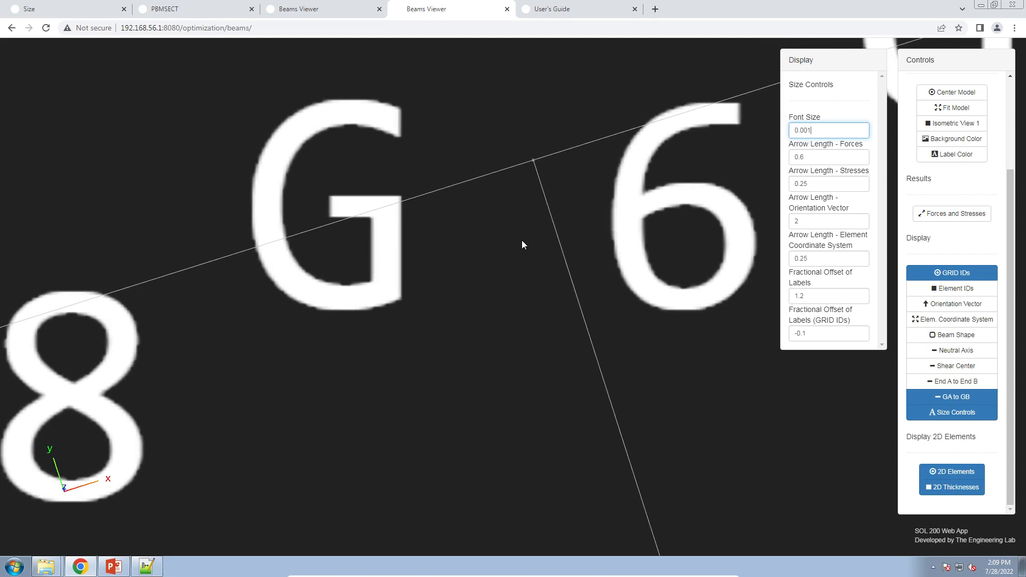
pyautogui.click(956, 138)
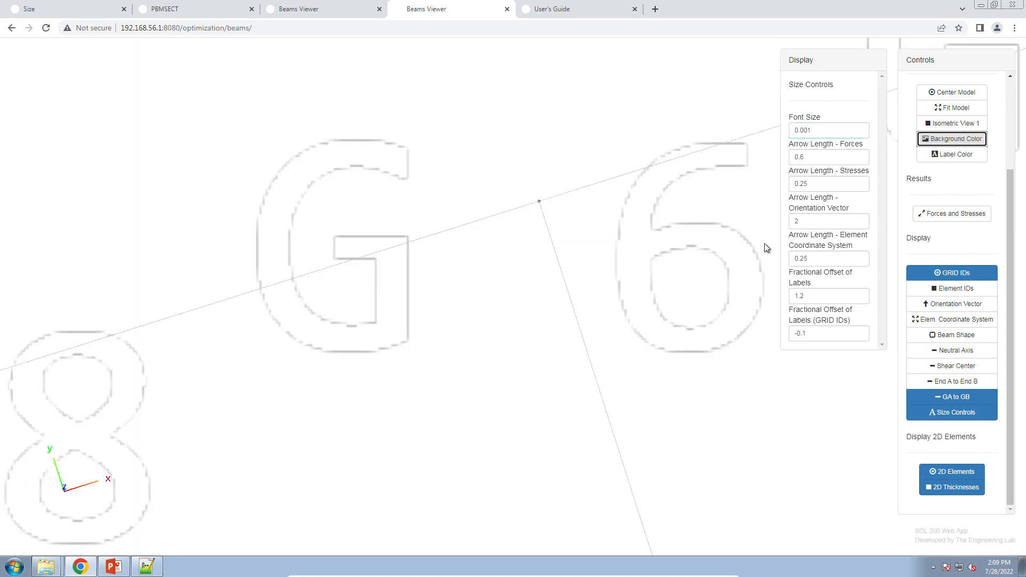
# Set the label font size to 0.0005 and change the label color.
pyautogui.moveTo(807, 128); pyautogui.dragTo(825, 131)
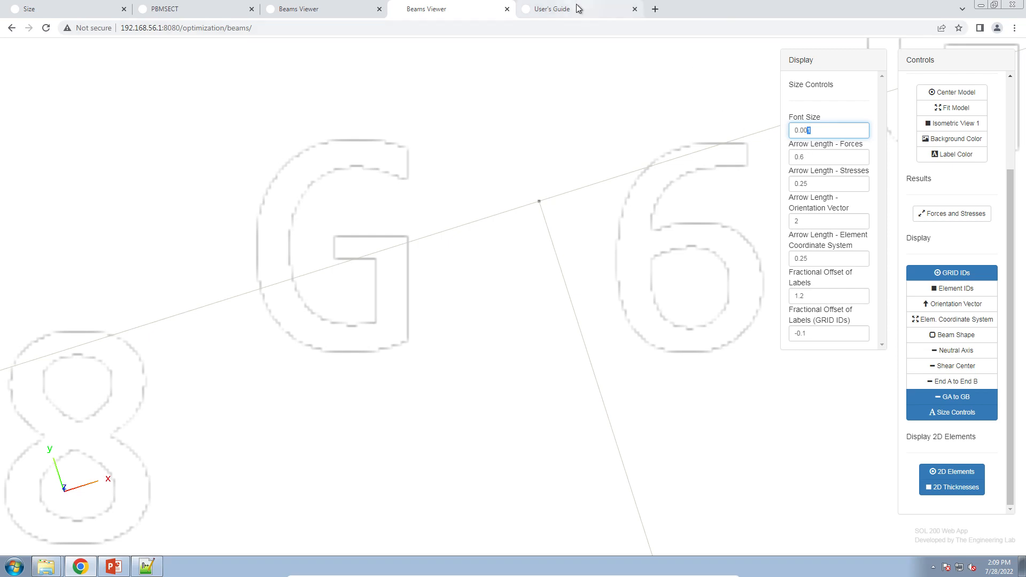
pyautogui.write('5')
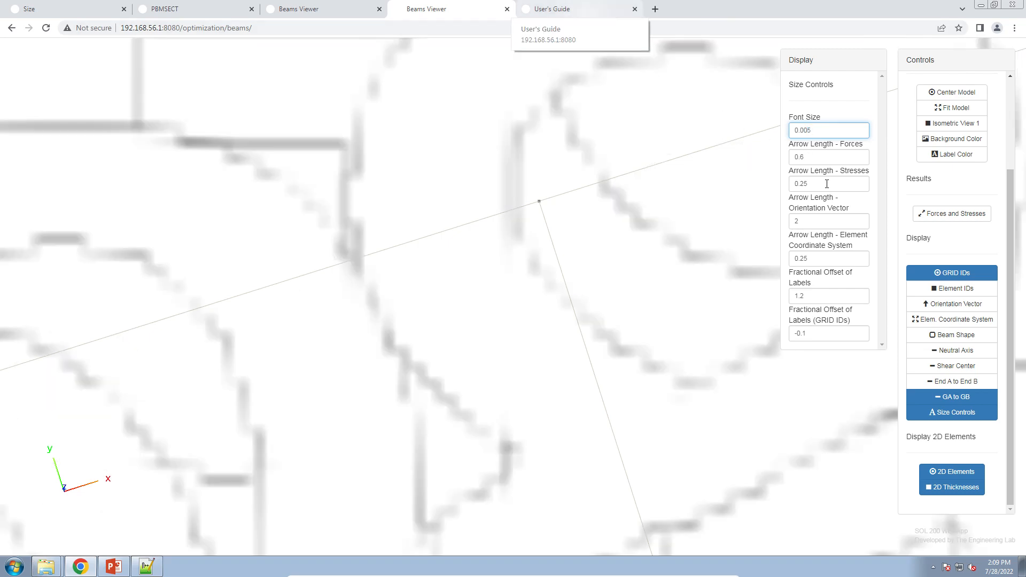
pyautogui.press('BackSpace')
pyautogui.write('05')
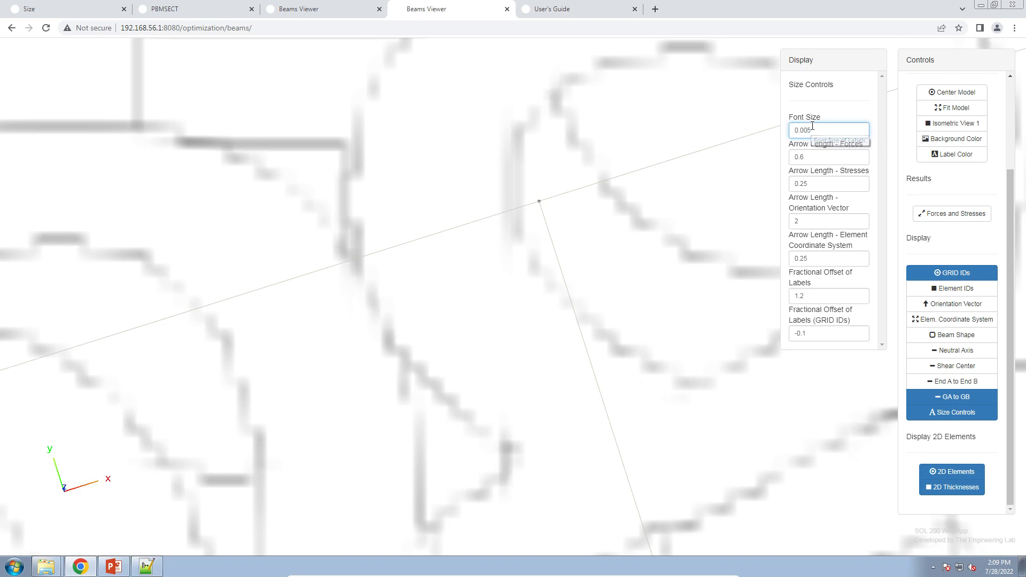
pyautogui.click(932, 153)
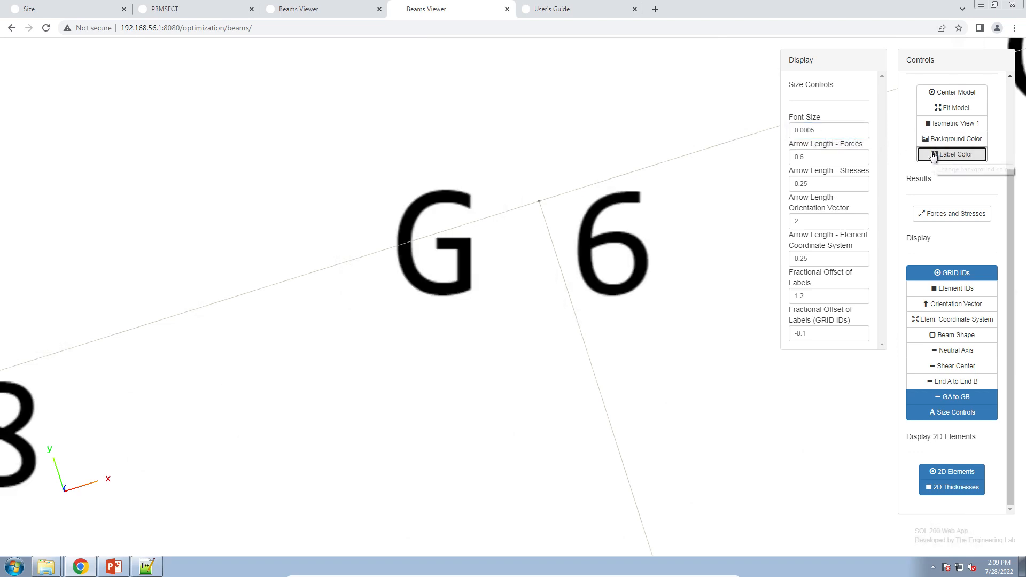
# Compare the GRID 6 location with the problem statement slide, then return to the Size app constraints.
pyautogui.moveTo(565, 207); pyautogui.dragTo(582, 206)
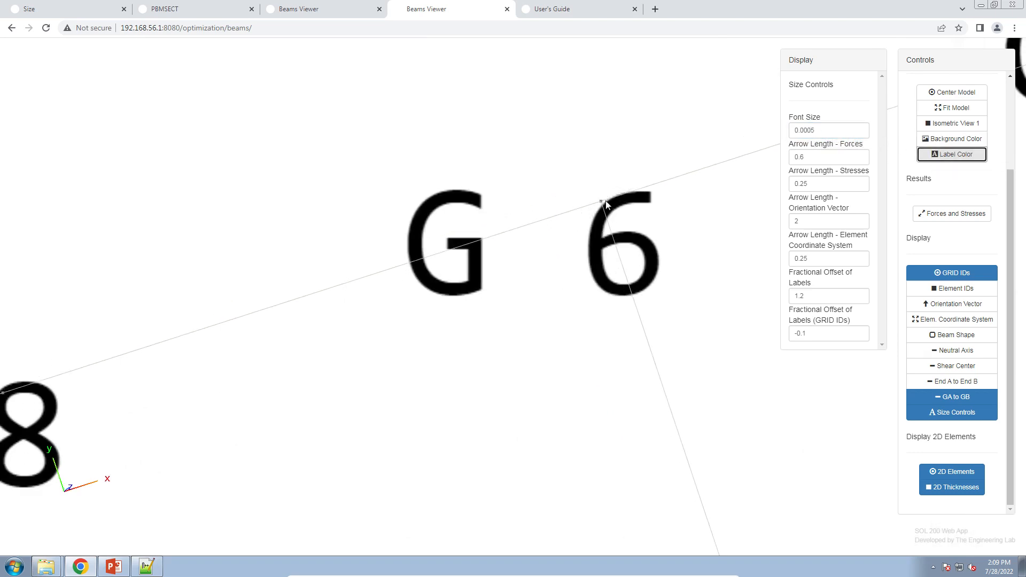
pyautogui.click(109, 567)
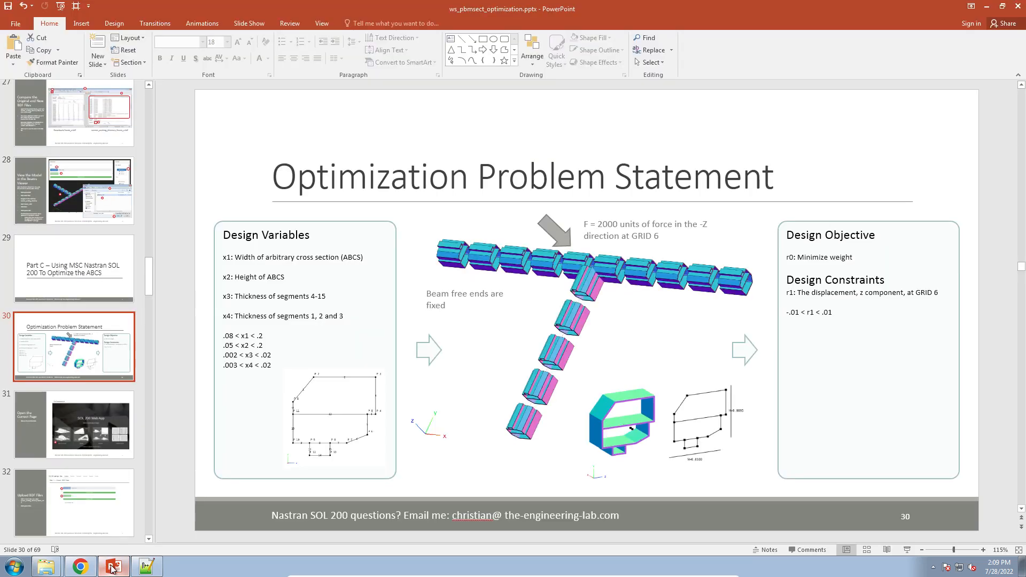
pyautogui.click(80, 566)
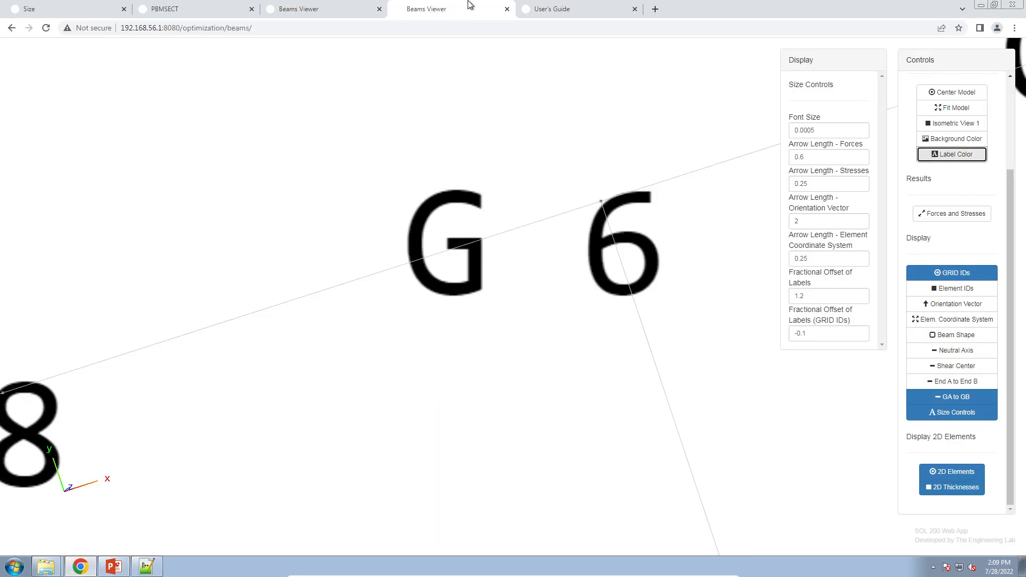
pyautogui.click(103, 18)
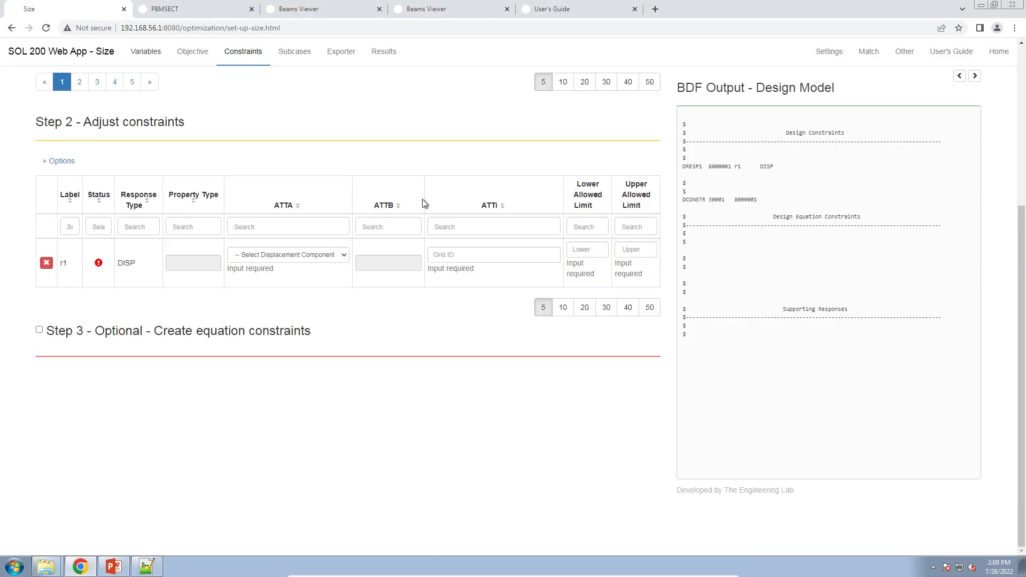
# Set the displacement constraint's lower allowed limit to -.01.
pyautogui.click(588, 250)
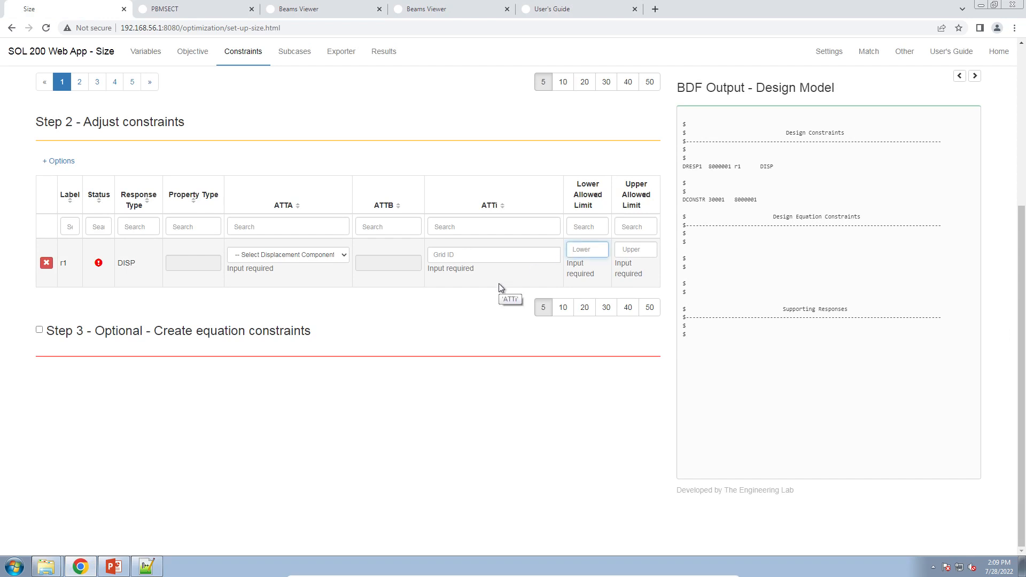
pyautogui.write('-.01')
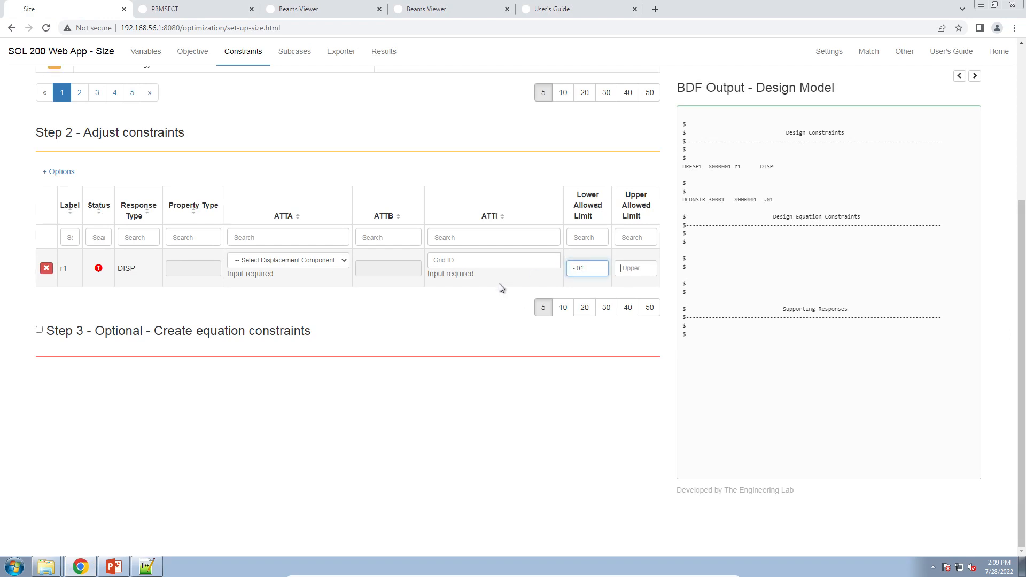
# Set the displacement constraint's upper allowed limit to .01.
pyautogui.press('Tab')
pyautogui.write('.01')
# Constrain GRID 6 by entering 6 as the grid ID and choosing the 3 - T3 displacement component.
pyautogui.click(488, 260)
pyautogui.write('6')
pyautogui.click(285, 263)
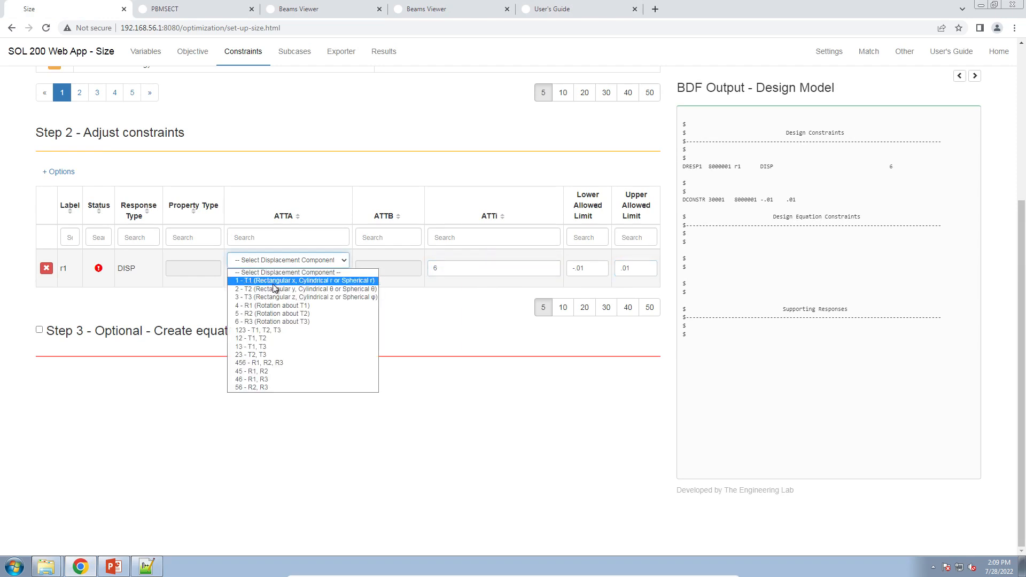
pyautogui.click(272, 298)
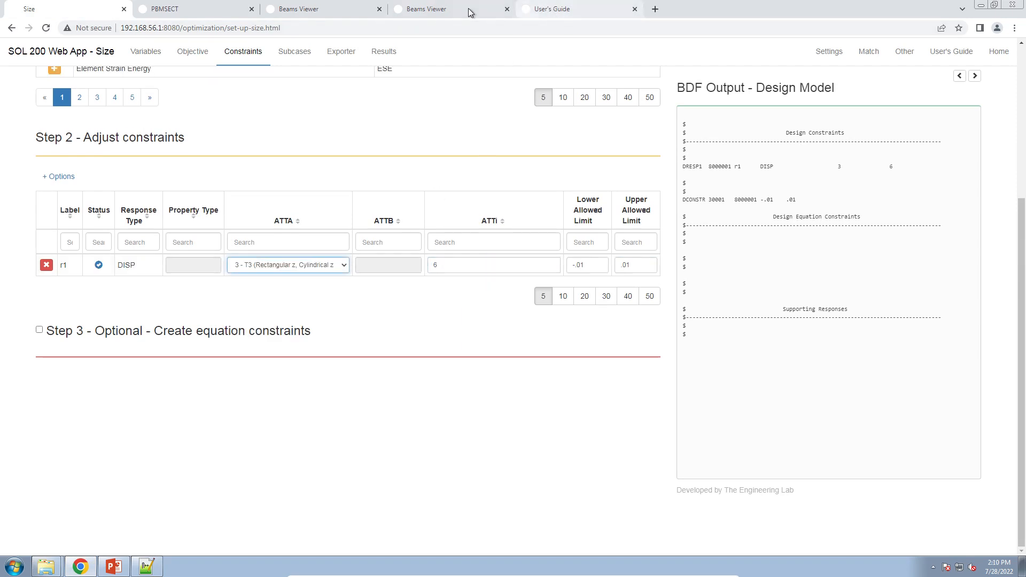
# Check the GRID 6 label in the beams viewer, then return to the Size app.
pyautogui.click(468, 8)
pyautogui.moveTo(411, 366); pyautogui.dragTo(411, 339)
pyautogui.click(299, 8)
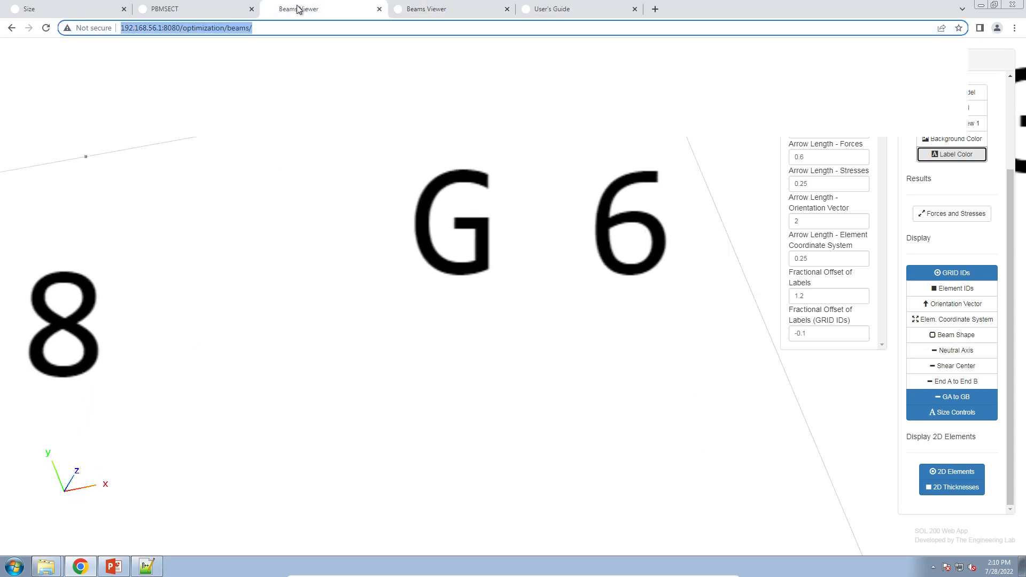
pyautogui.click(47, 8)
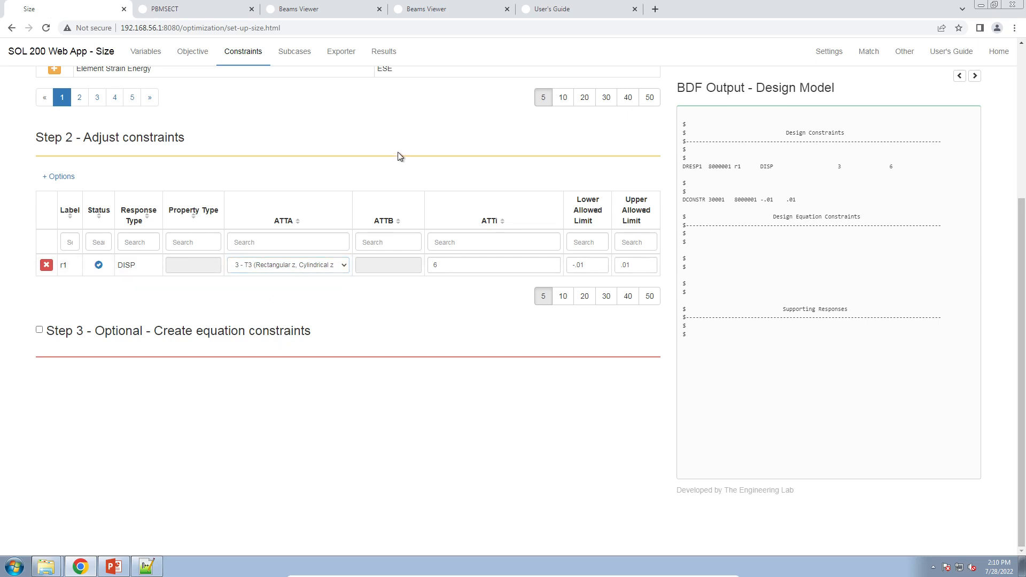
# Review the design variable, objective and constraint entries in the design model BDF output.
pyautogui.click(152, 52)
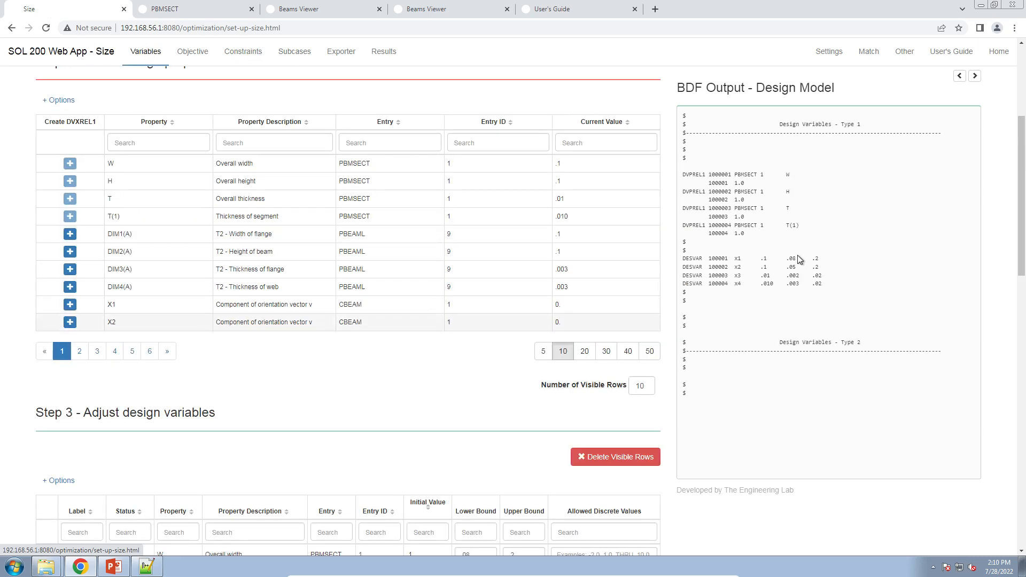
pyautogui.click(193, 52)
pyautogui.doubleClick(720, 167)
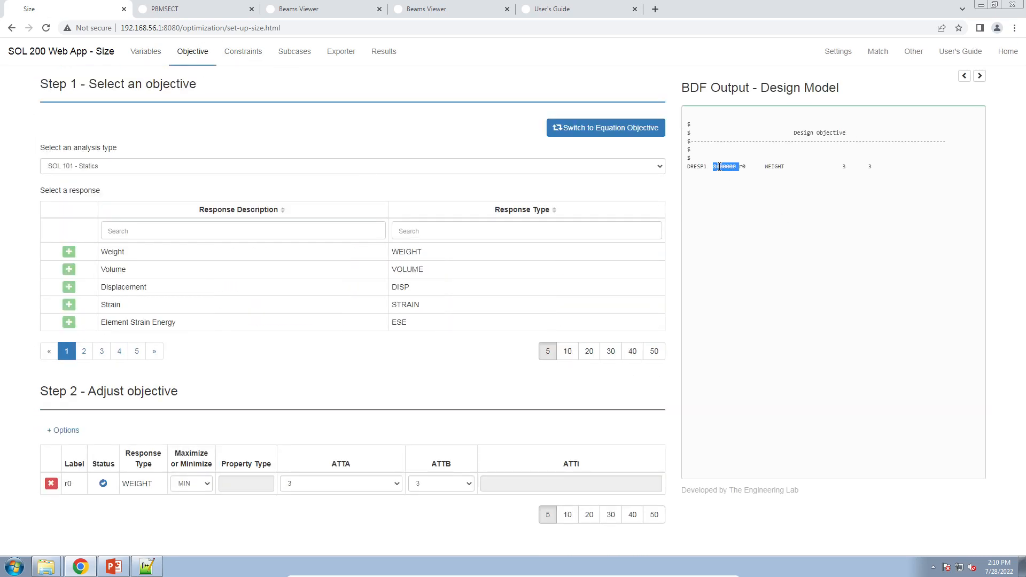
pyautogui.click(720, 167)
pyautogui.click(241, 53)
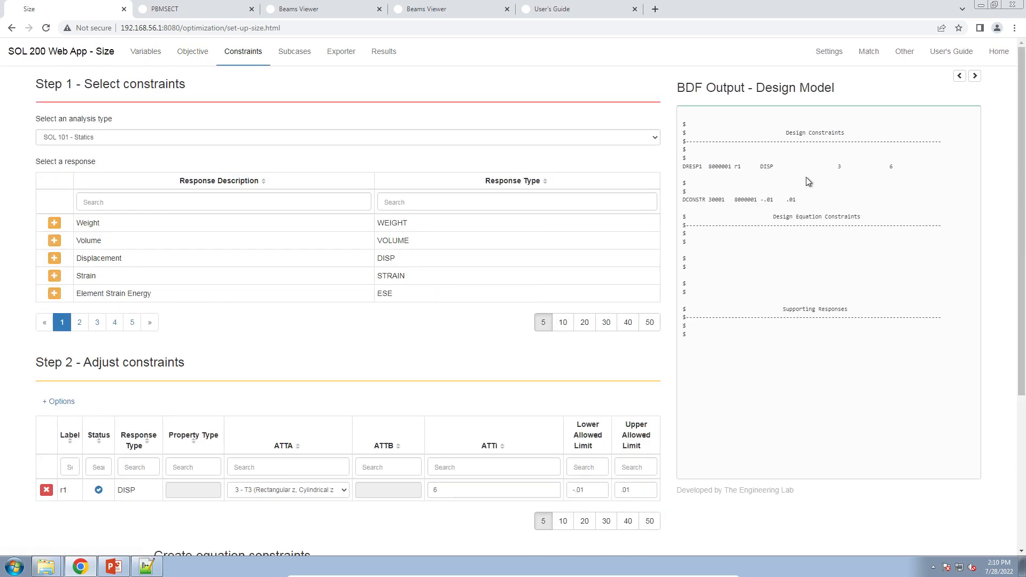
pyautogui.tripleClick(720, 167)
pyautogui.doubleClick(737, 200)
# Download the BDF files from the Exporter and open the Downloads folder.
pyautogui.click(341, 51)
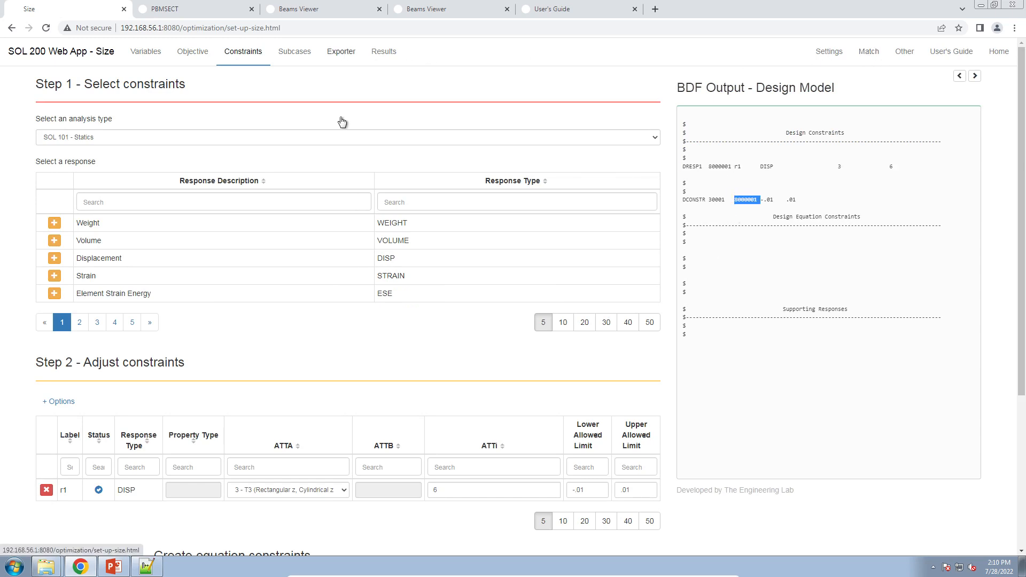
pyautogui.click(211, 419)
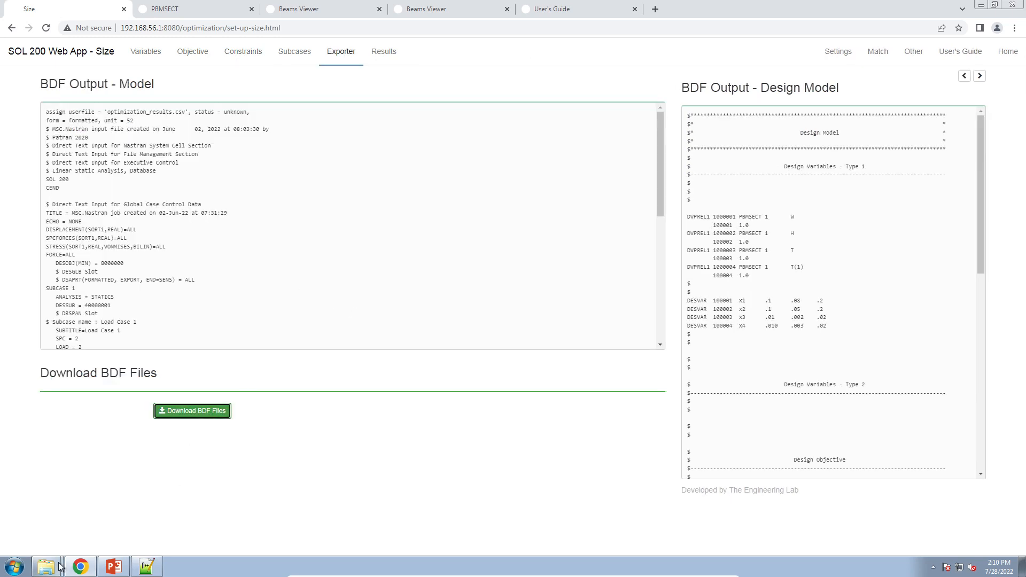
pyautogui.moveTo(48, 566)
pyautogui.click(65, 525)
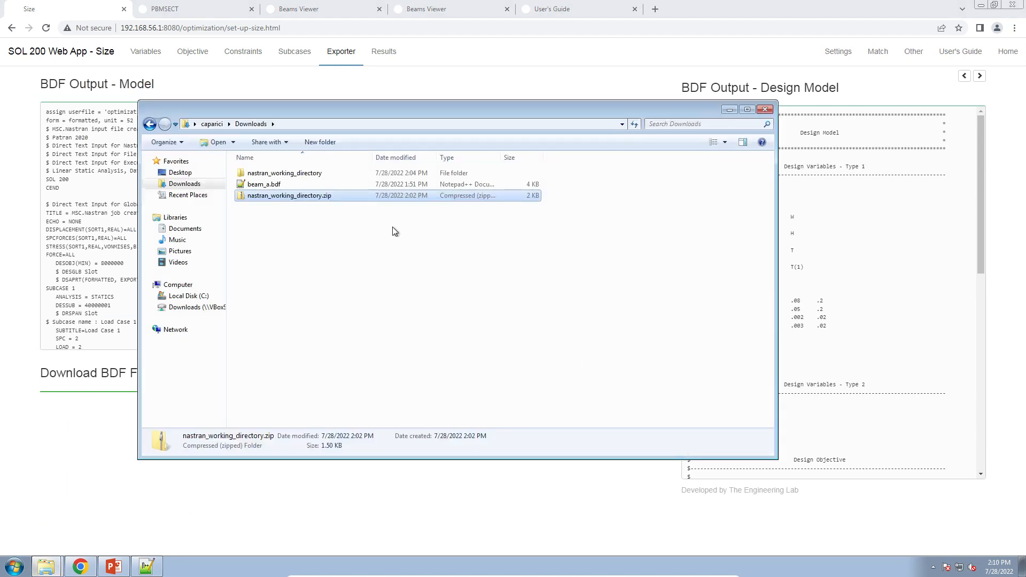
pyautogui.click(198, 183)
pyautogui.moveTo(321, 110); pyautogui.dragTo(529, 98)
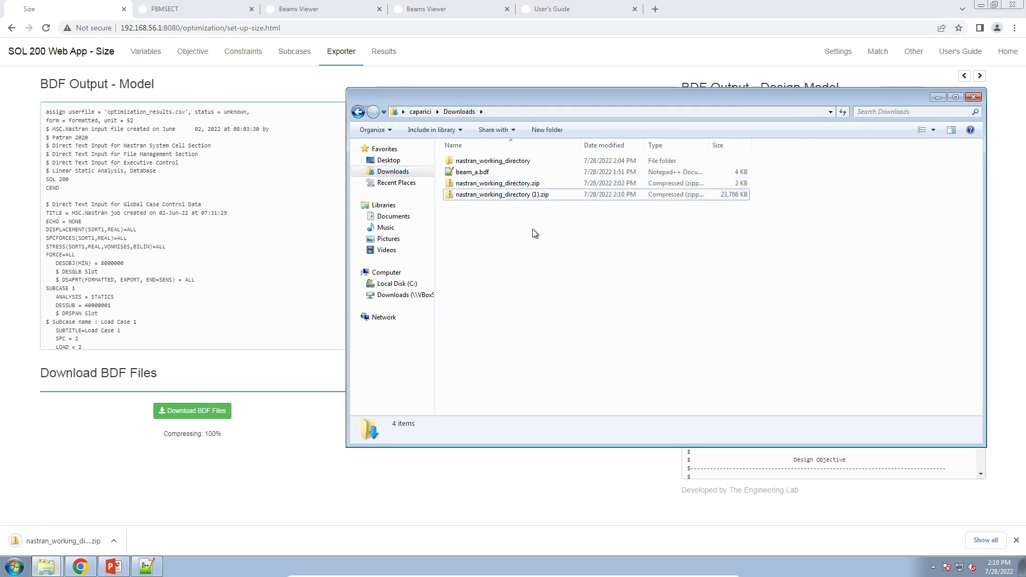
# Rename the downloaded archive as nastran_working_directory_1.zip.
pyautogui.click(537, 195)
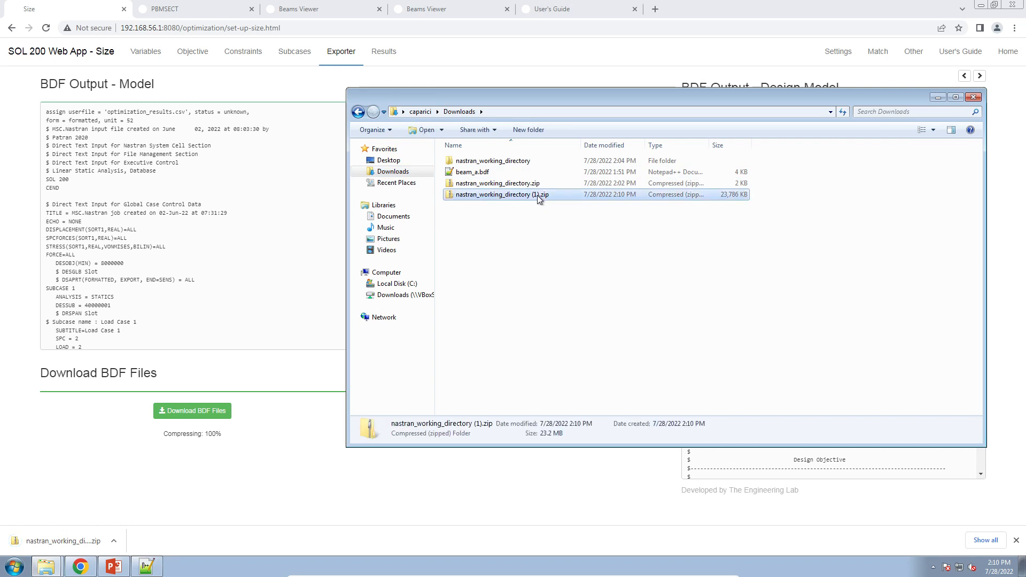
pyautogui.click(537, 194)
pyautogui.click(537, 194)
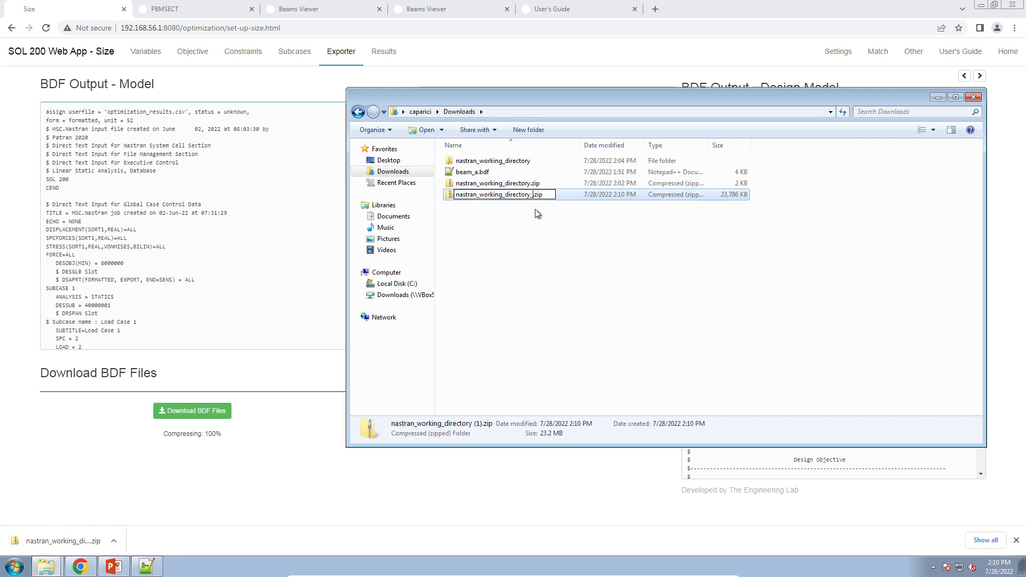
pyautogui.write('_1')
pyautogui.press('Return')
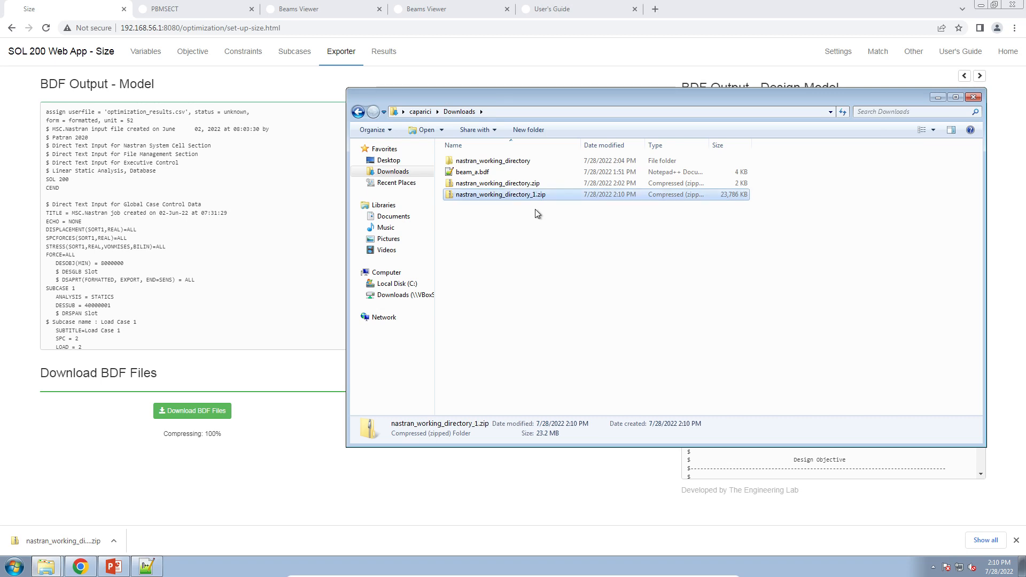
# Extract the nastran_working_directory_1.zip archive into its default folder.
pyautogui.rightClick(540, 196)
pyautogui.click(582, 228)
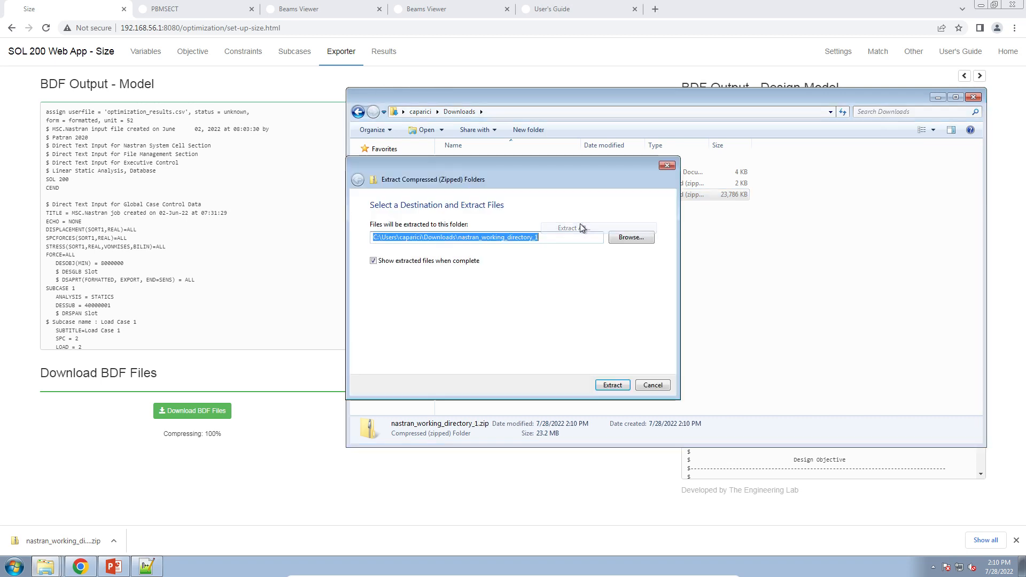
pyautogui.click(612, 385)
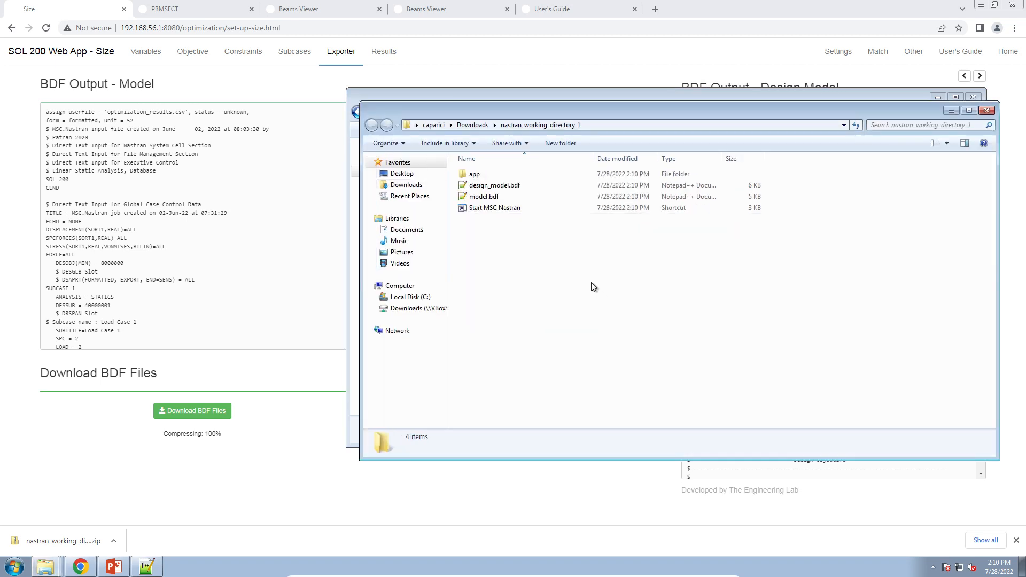
# Launch Start MSC Nastran from the extracted folder to run the optimization.
pyautogui.moveTo(614, 109); pyautogui.dragTo(399, 131)
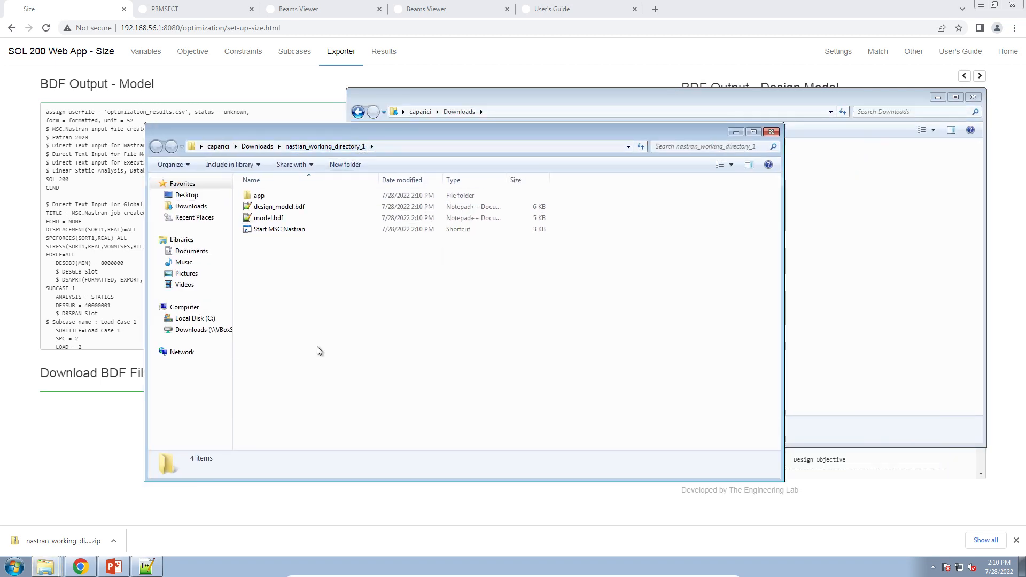
pyautogui.doubleClick(276, 229)
pyautogui.click(528, 293)
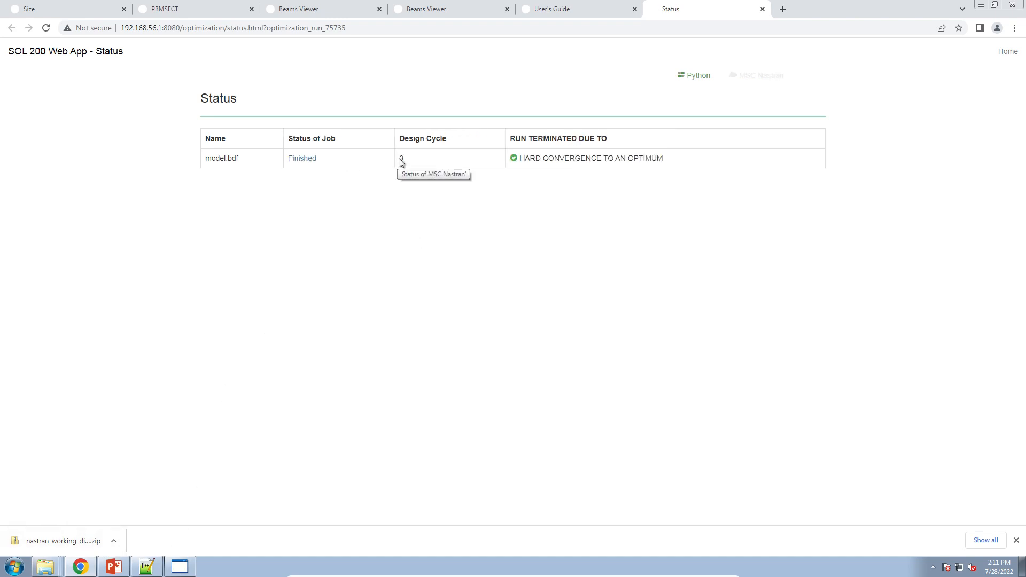
# Open the optimization results and inspect the objective history across design cycles.
pyautogui.click(546, 155)
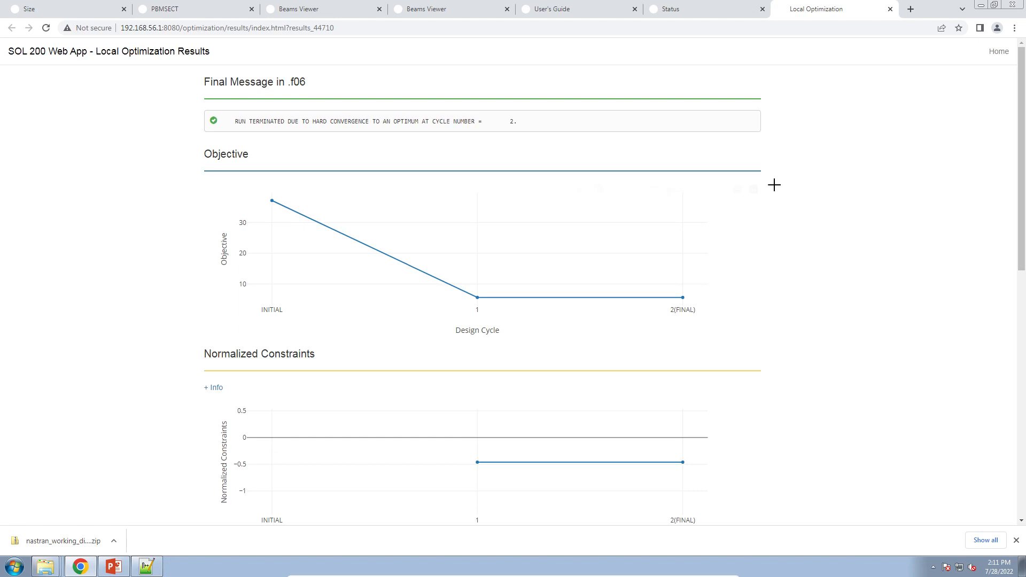
pyautogui.scroll(-9, 918, 361)
pyautogui.scroll(8, 998, 233)
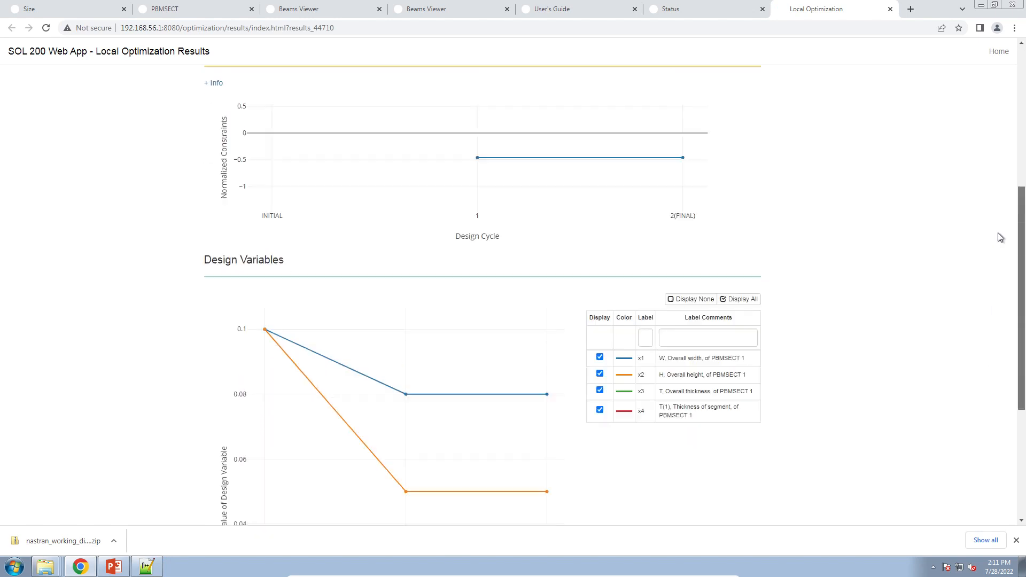
pyautogui.scroll(1, 1006, 165)
pyautogui.moveTo(270, 178)
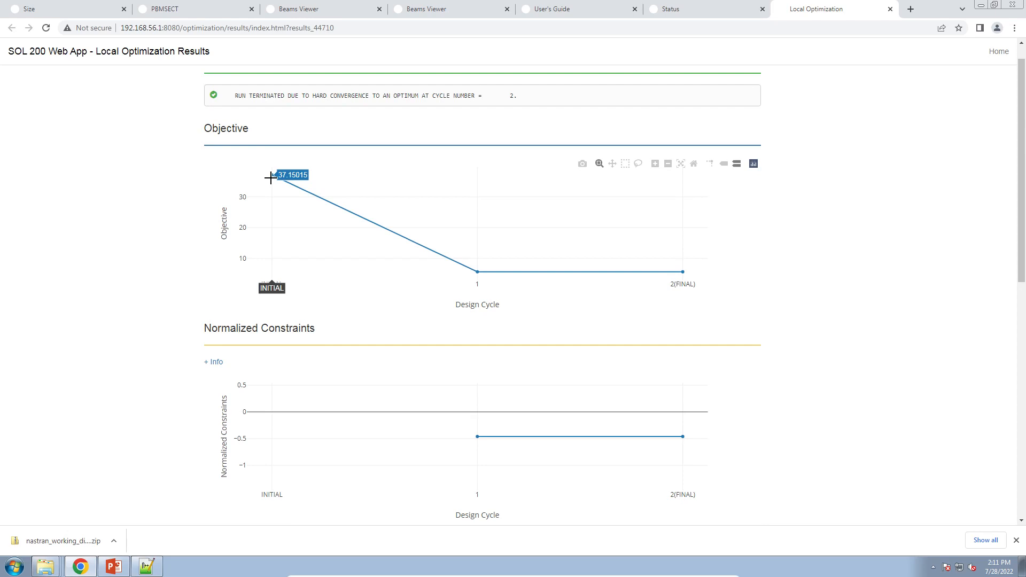
pyautogui.moveTo(679, 233)
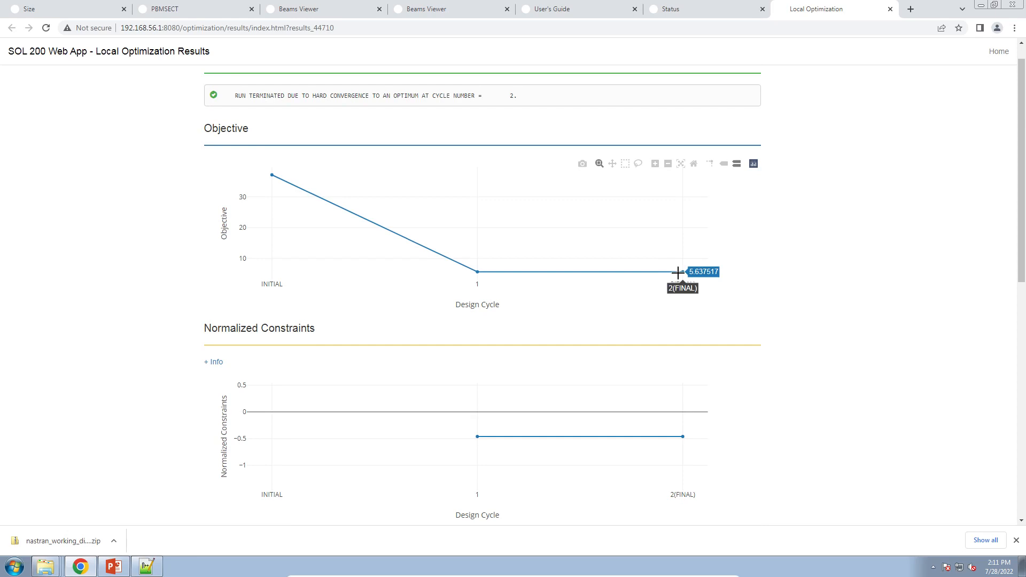
pyautogui.scroll(-10, 680, 256)
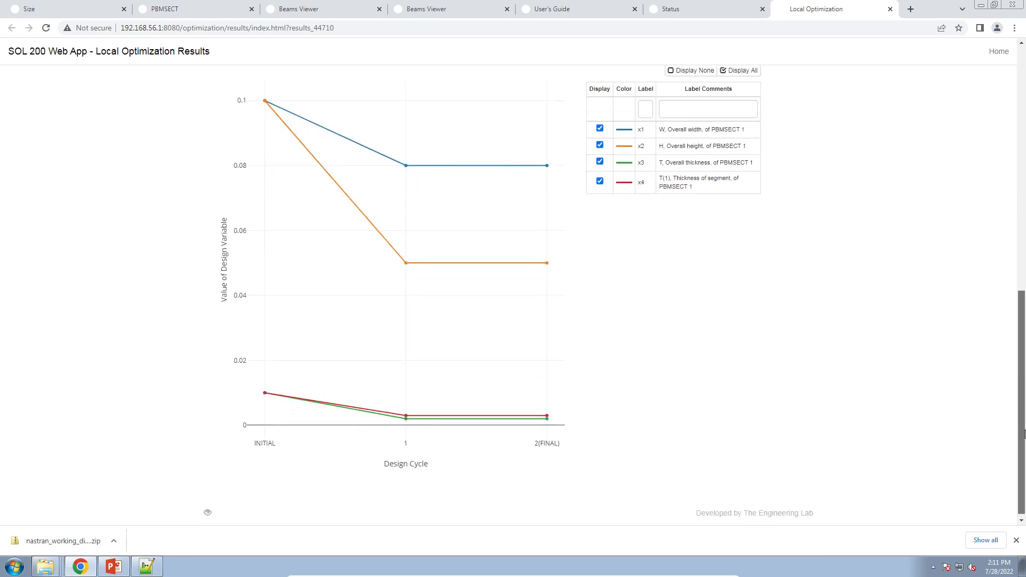
pyautogui.scroll(2, 682, 252)
# Hide all design variable curves and show only x1 in the design variables plot.
pyautogui.click(695, 177)
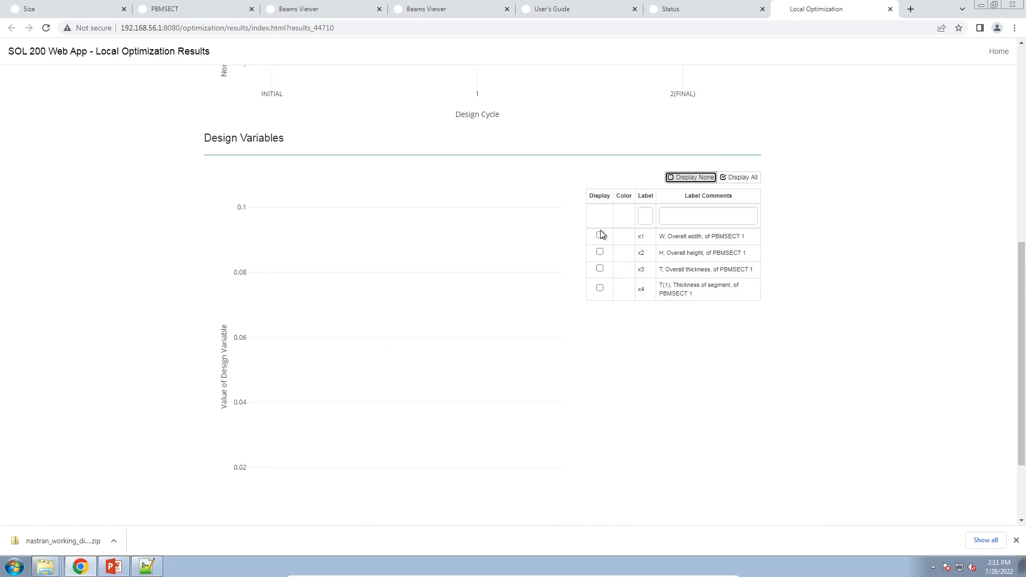
pyautogui.click(600, 236)
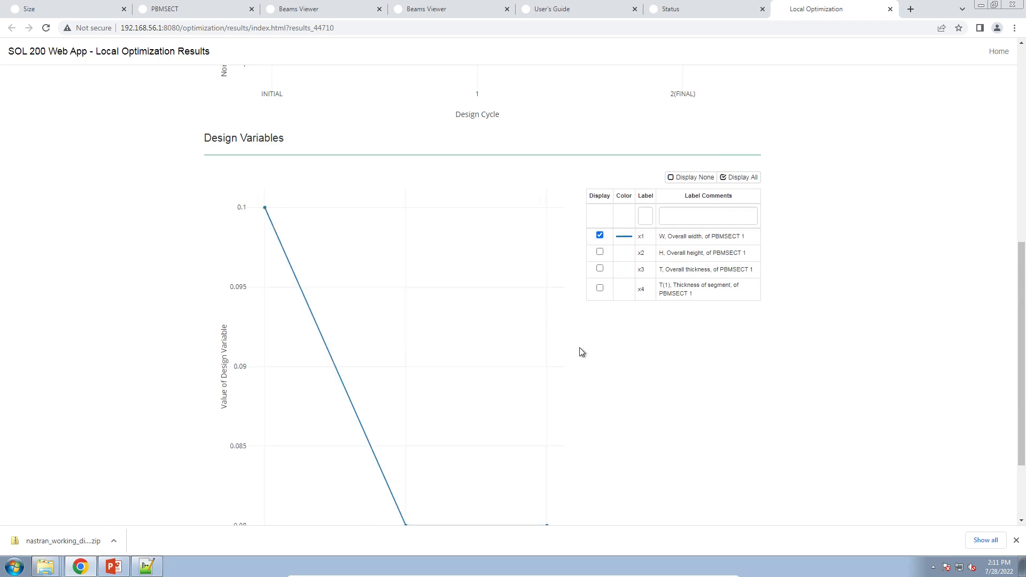
pyautogui.scroll(-2, 266, 207)
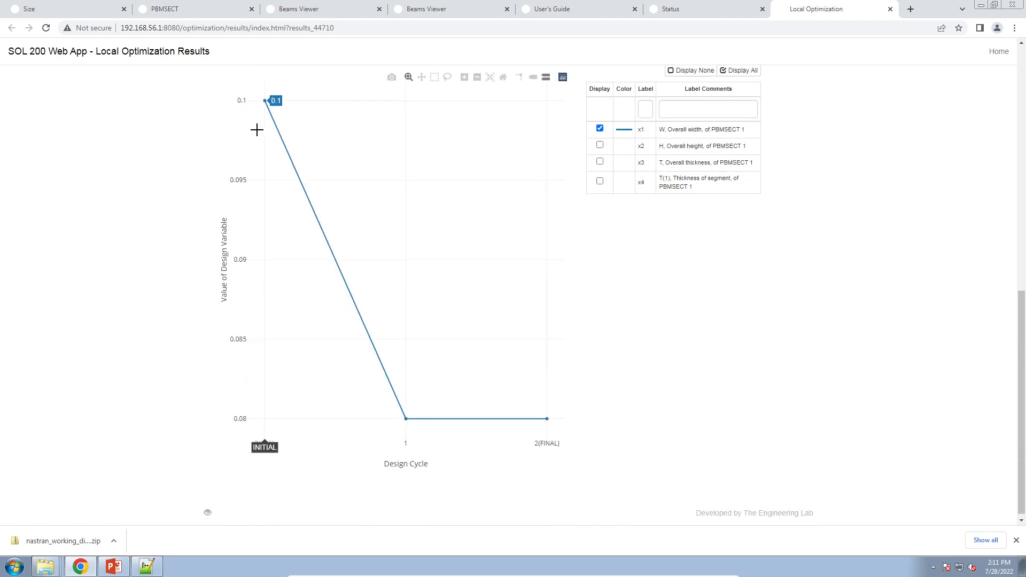
pyautogui.scroll(1, 257, 129)
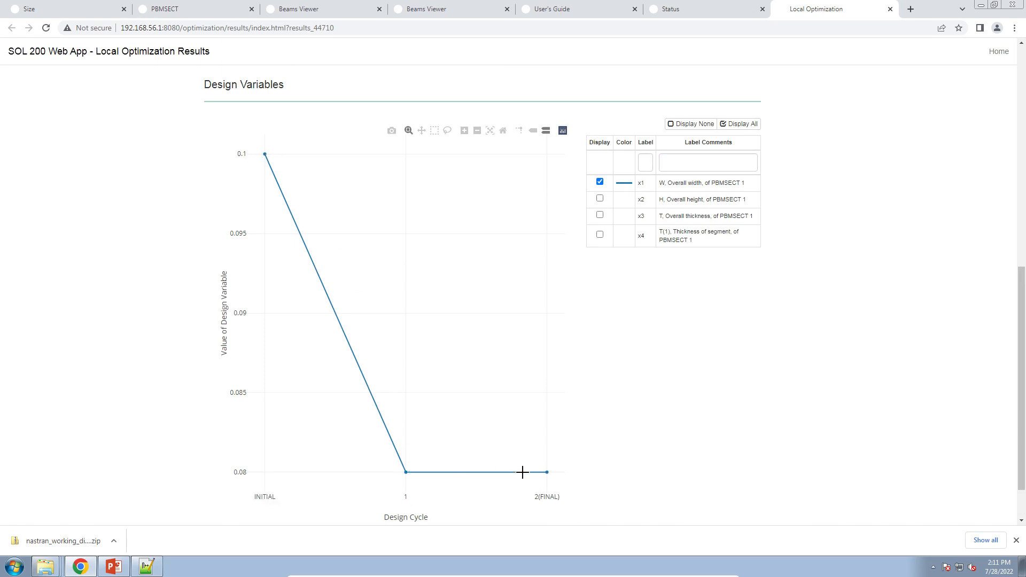
pyautogui.moveTo(537, 474)
# Add x2 to the design variables plot and compare its history with x1.
pyautogui.click(600, 198)
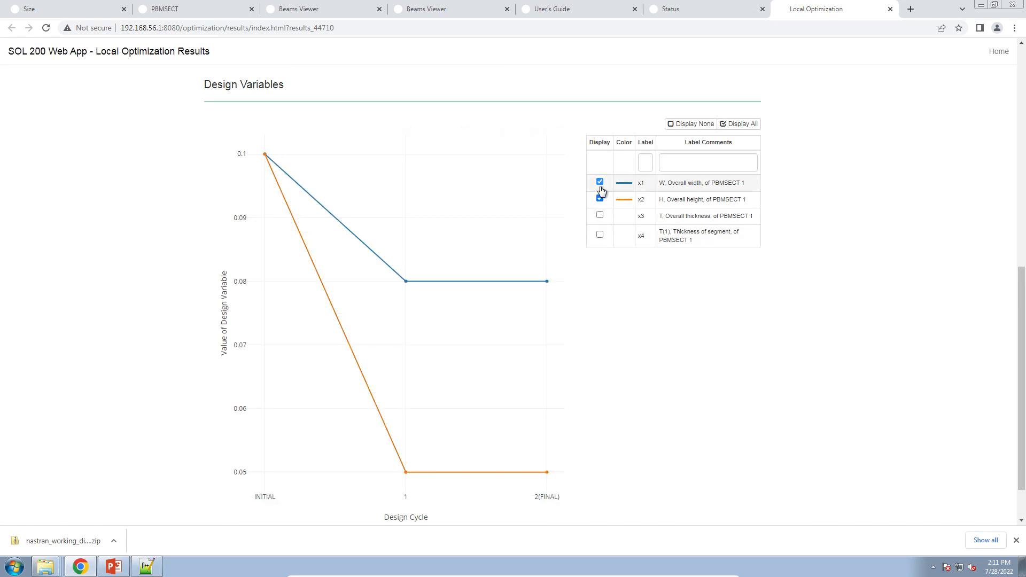
pyautogui.click(600, 182)
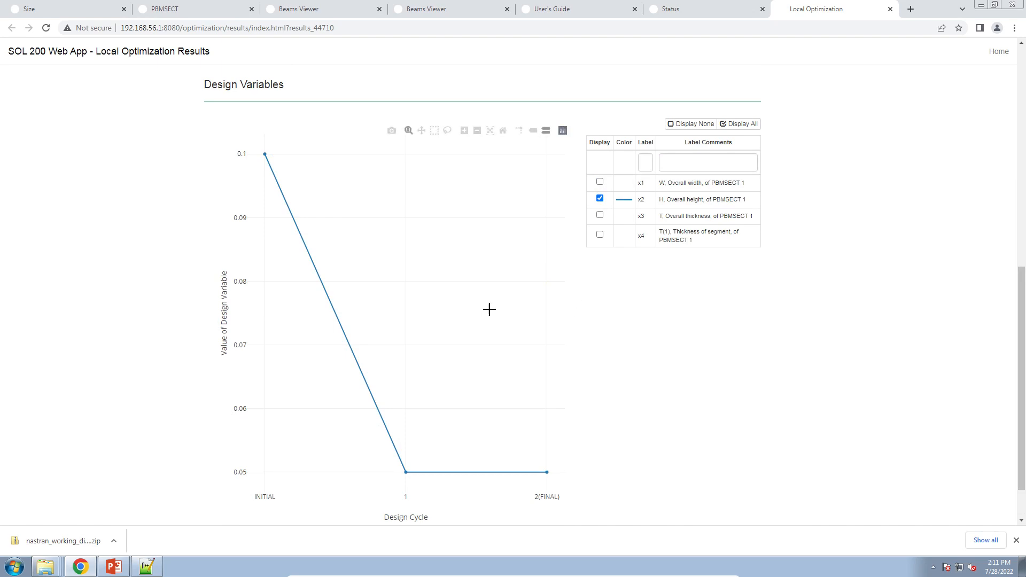
pyautogui.click(600, 183)
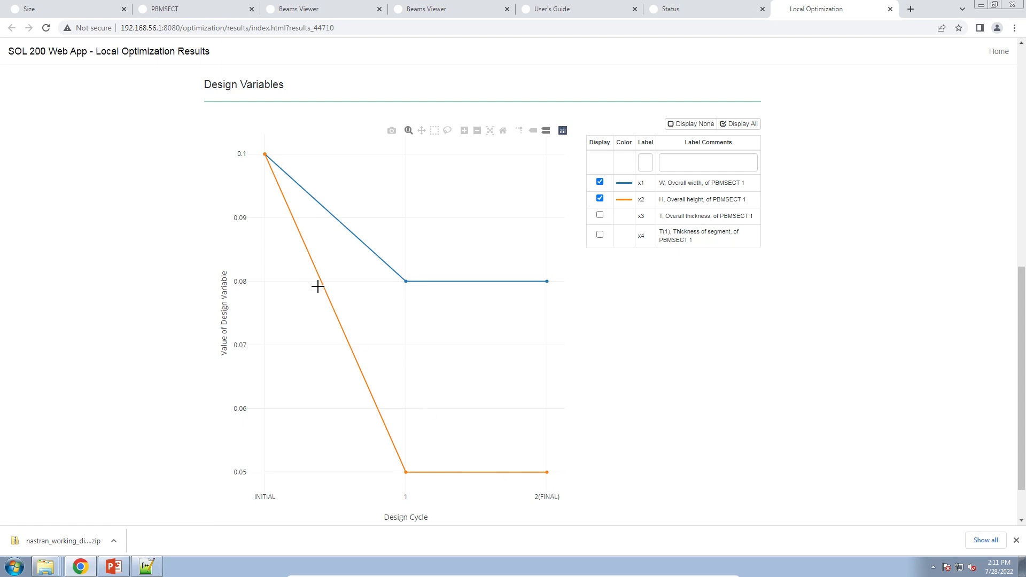
pyautogui.moveTo(267, 159)
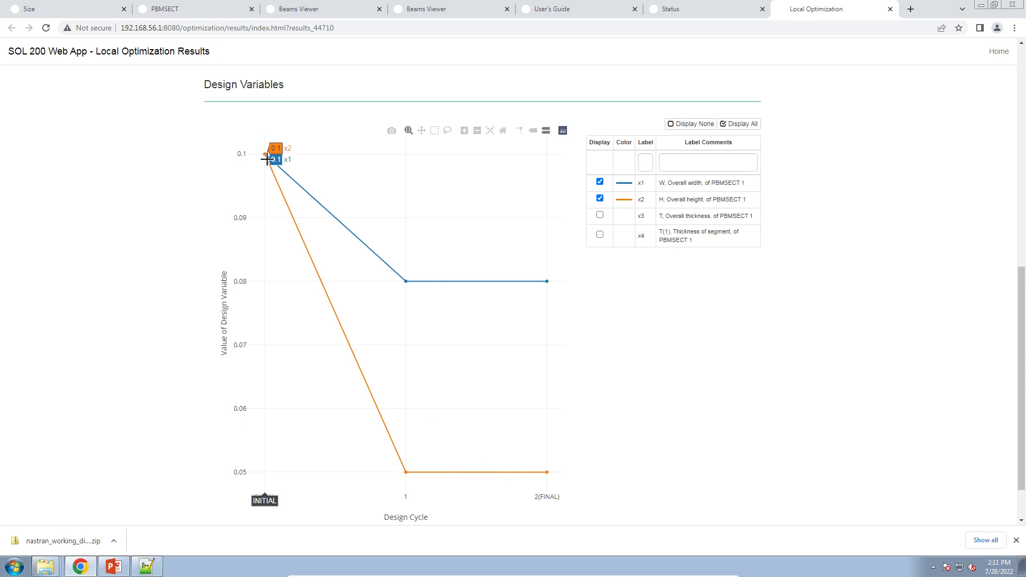
pyautogui.moveTo(543, 465)
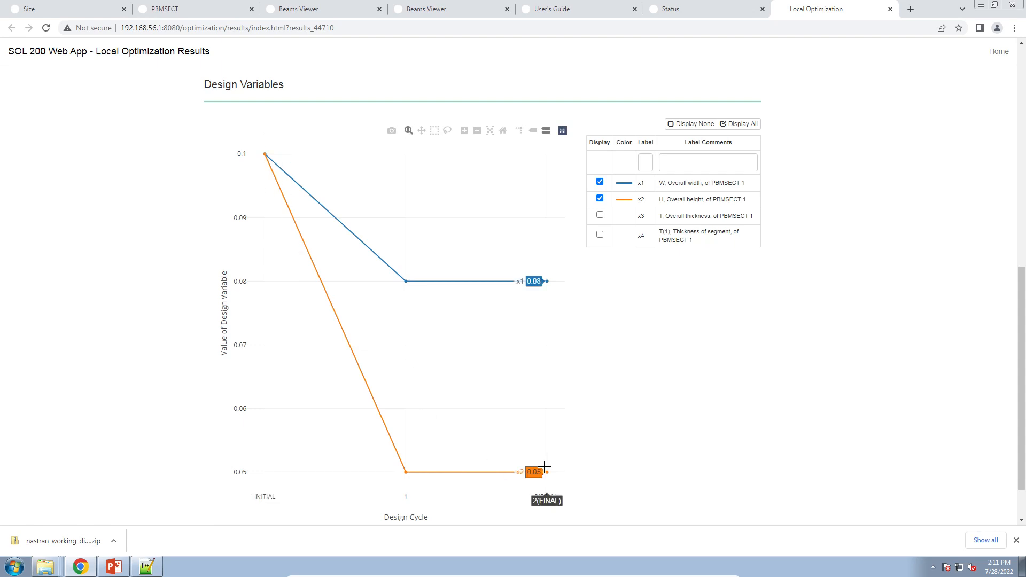
# Switch the plot to x3 and x4 only, then display all four design variables again.
pyautogui.click(600, 215)
pyautogui.click(600, 234)
pyautogui.click(600, 199)
pyautogui.click(600, 182)
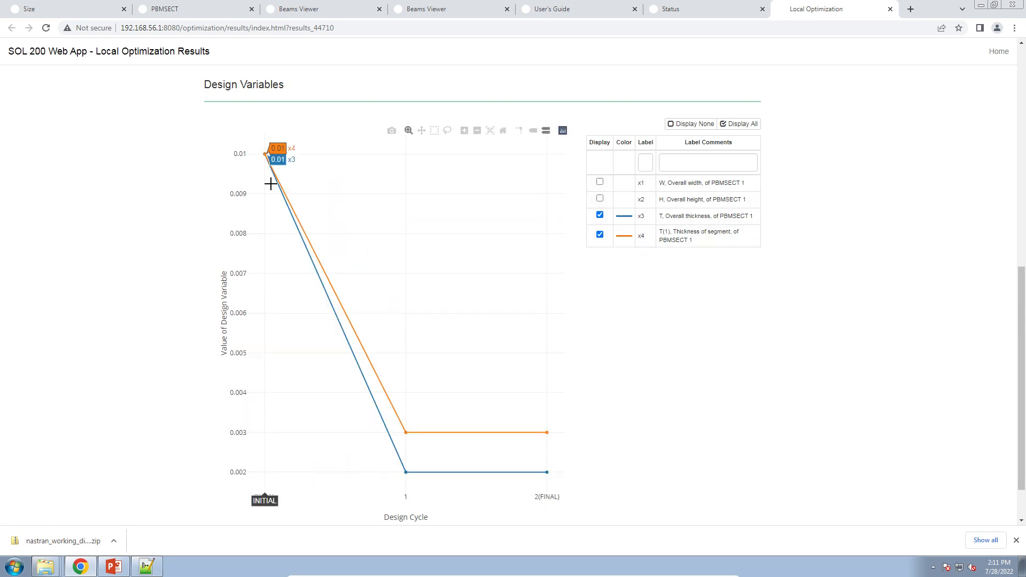
pyautogui.moveTo(536, 392)
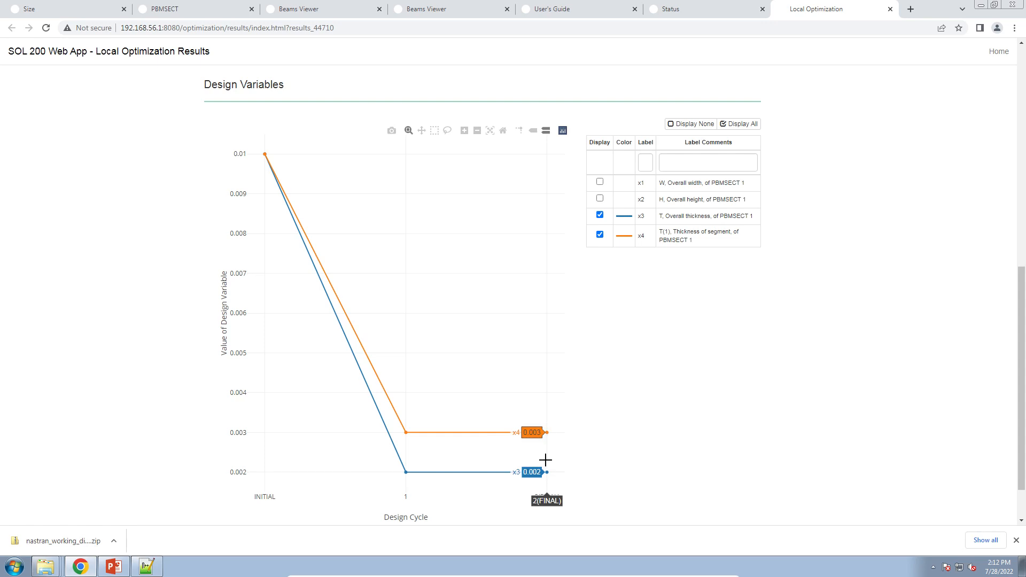
pyautogui.click(600, 198)
pyautogui.click(599, 181)
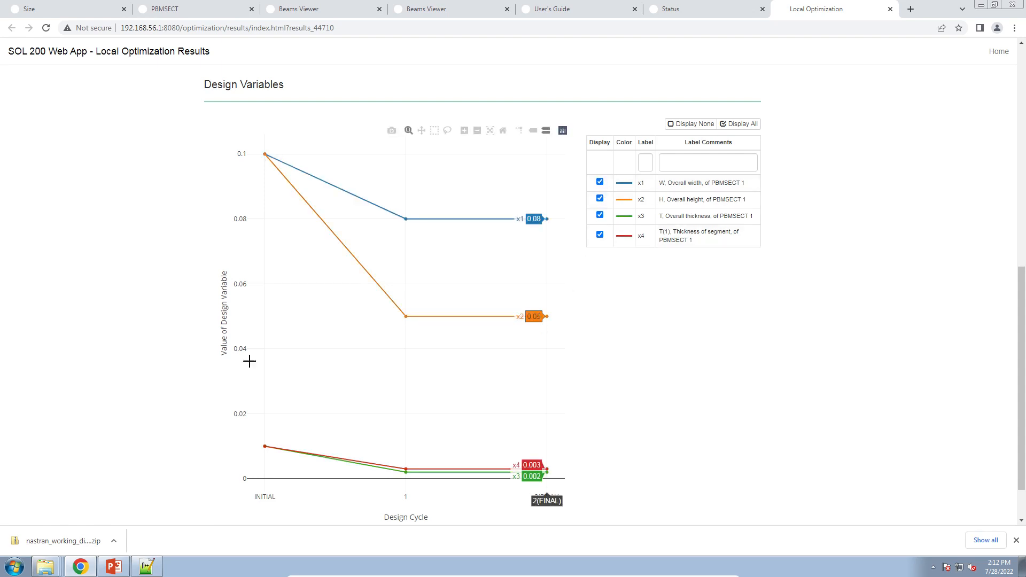
# Open the downloaded working directory and open model_final.bdf from workspace_b in the text editor.
pyautogui.rightClick(45, 566)
pyautogui.click(49, 541)
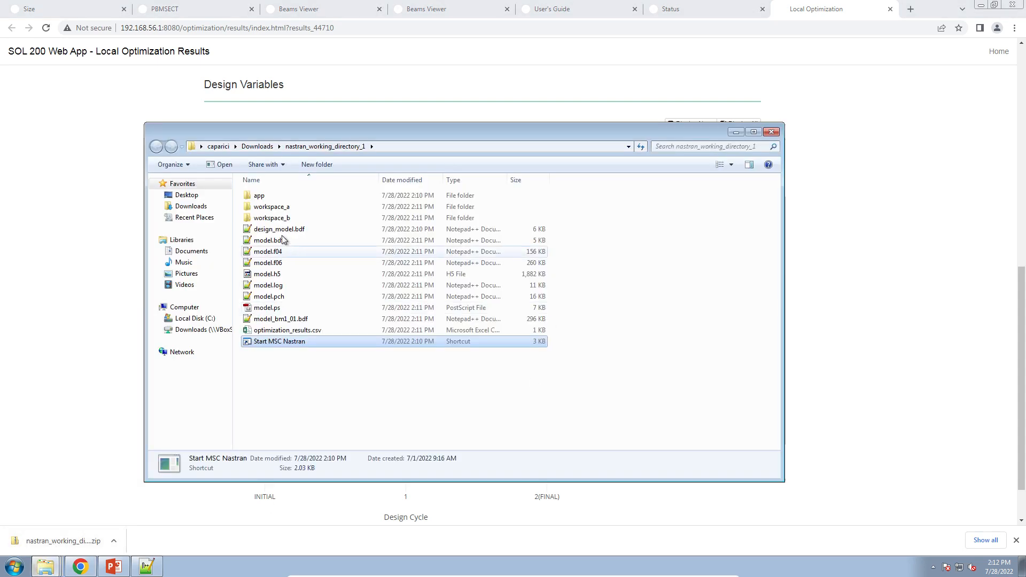
pyautogui.doubleClick(276, 207)
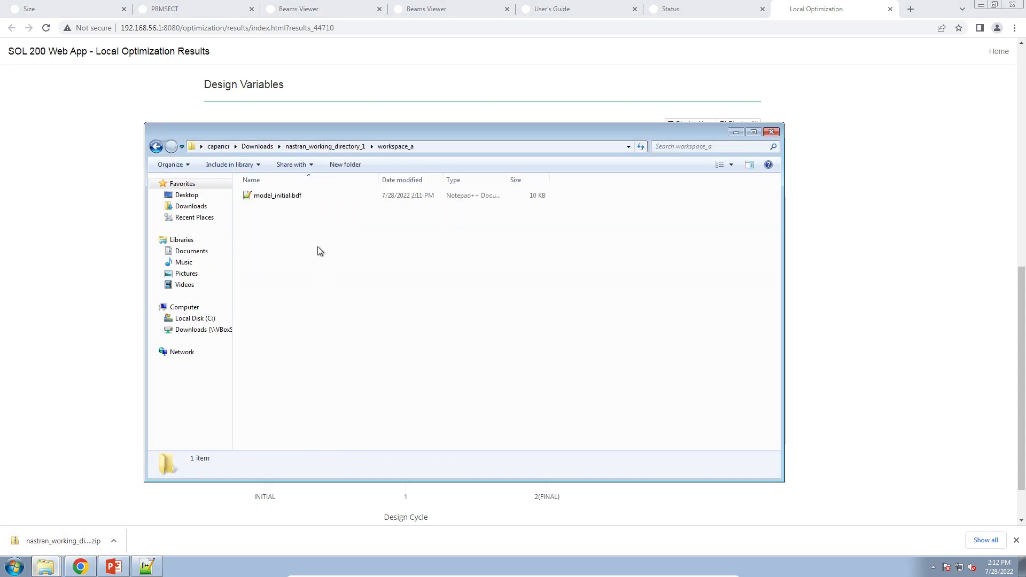
pyautogui.click(332, 146)
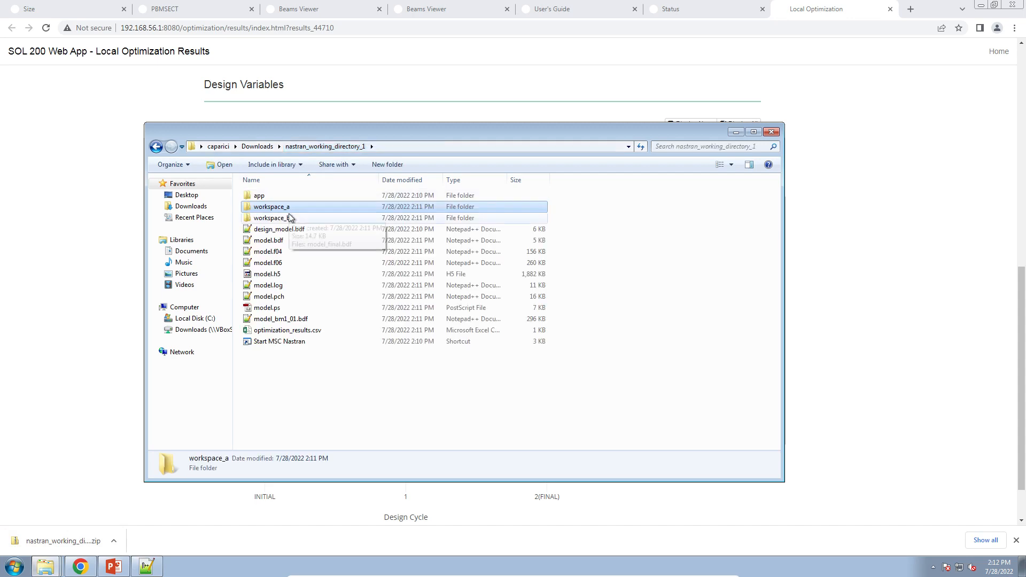
pyautogui.click(289, 218)
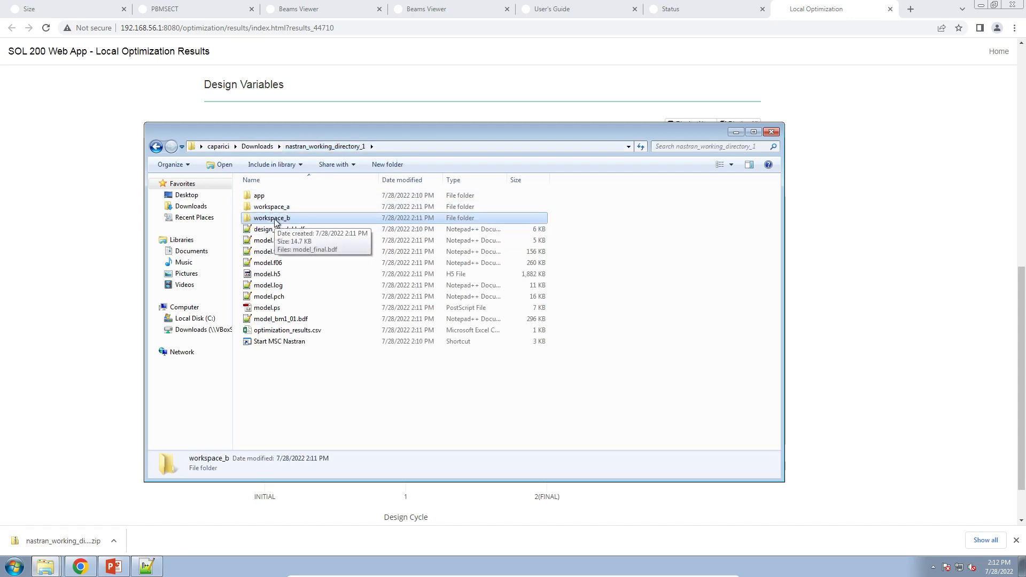
pyautogui.doubleClick(274, 219)
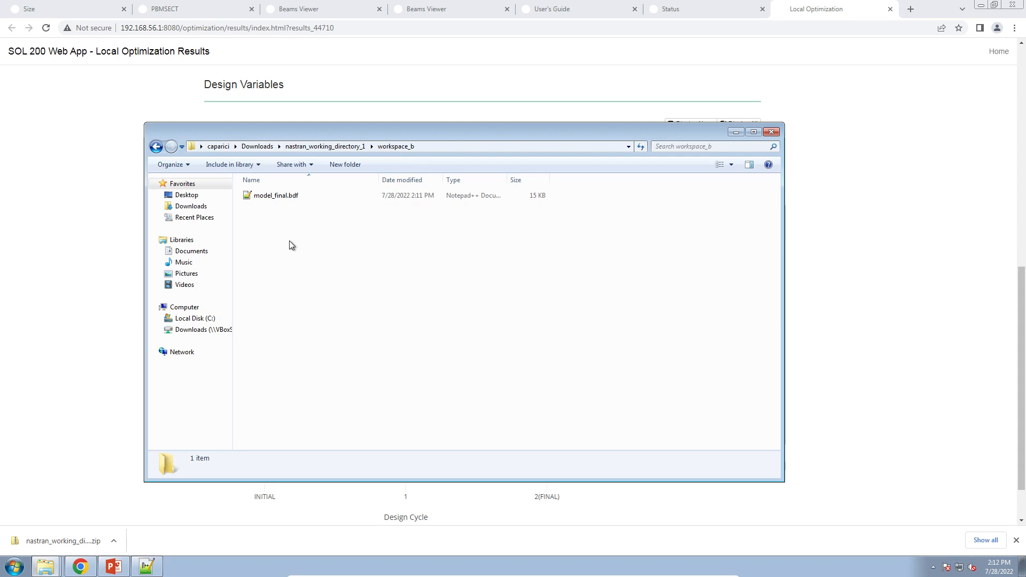
pyautogui.doubleClick(276, 195)
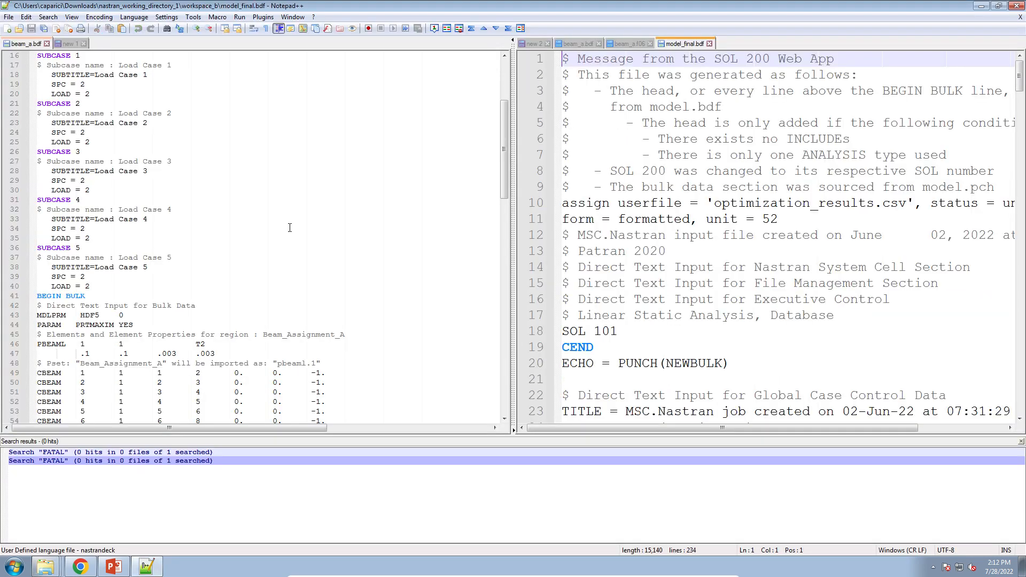
# Scroll through model_final.bdf to review its design variables and optimization control settings.
pyautogui.click(649, 265)
pyautogui.scroll(-8, 648, 265)
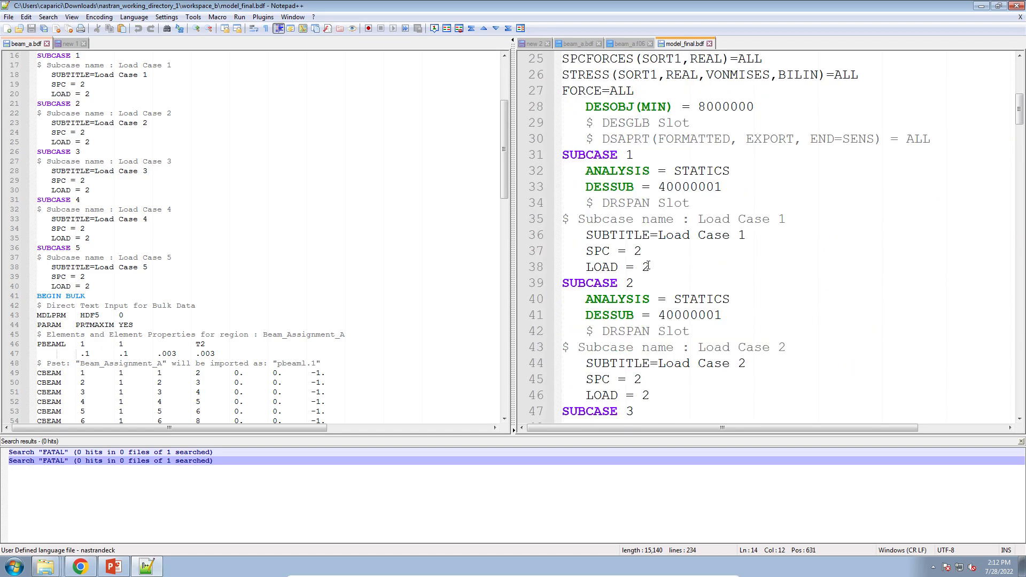
pyautogui.scroll(-19, 648, 265)
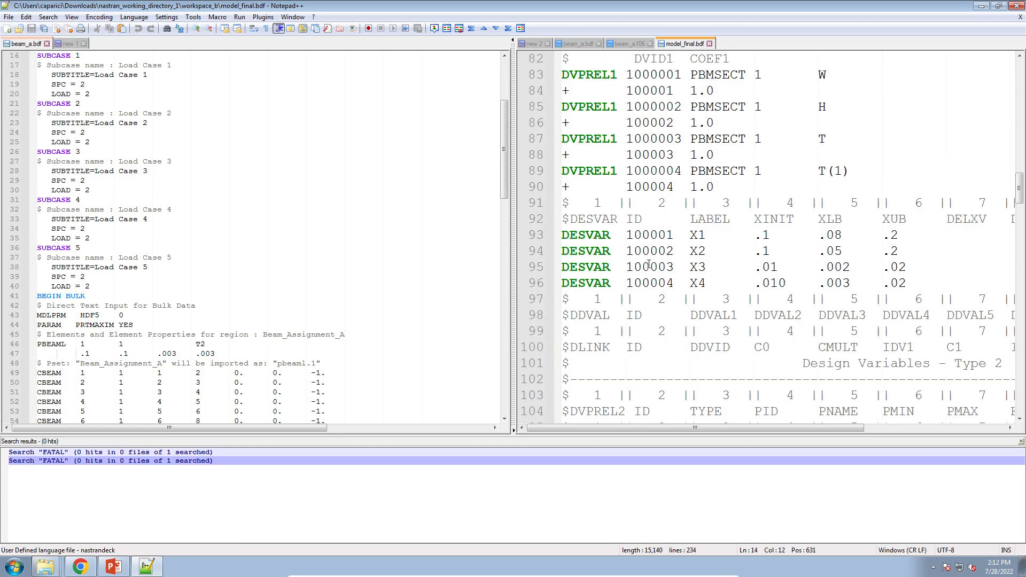
pyautogui.keyDown('ctrl'); pyautogui.scroll(-2, 648, 265); pyautogui.keyUp('ctrl')
pyautogui.scroll(-19, 649, 265)
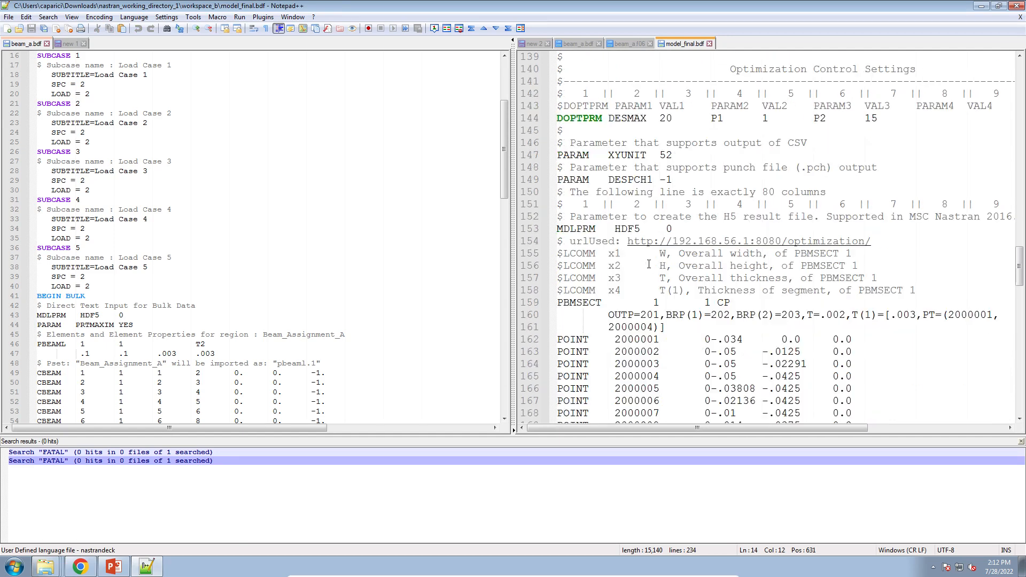
pyautogui.scroll(-3, 648, 266)
# Select the optimized PBMSECT entry together with its POINT and SET1 lines in model_final.bdf.
pyautogui.moveTo(576, 185); pyautogui.dragTo(674, 255)
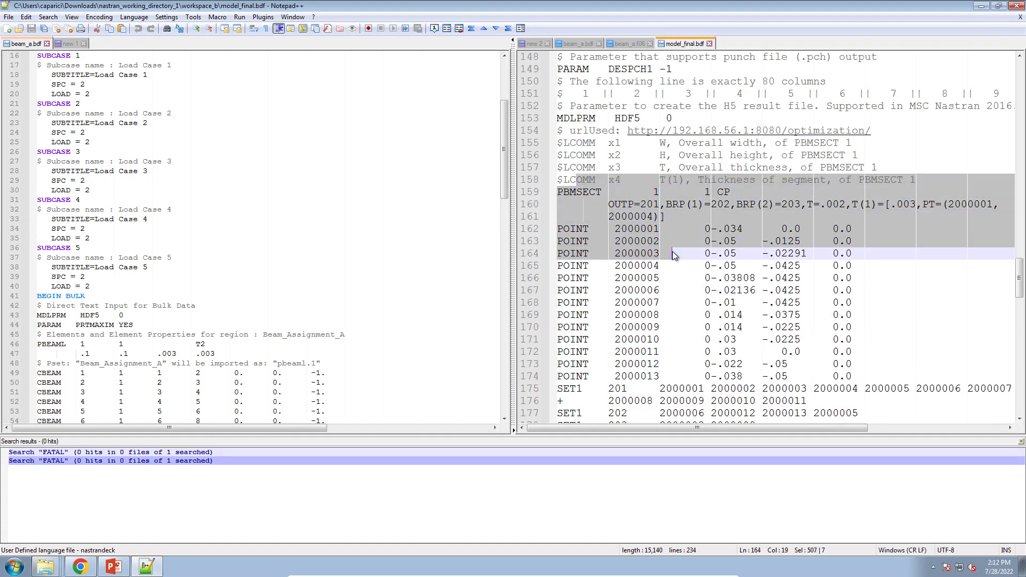
pyautogui.scroll(-3, 674, 254)
pyautogui.click(679, 266)
pyautogui.scroll(2, 680, 267)
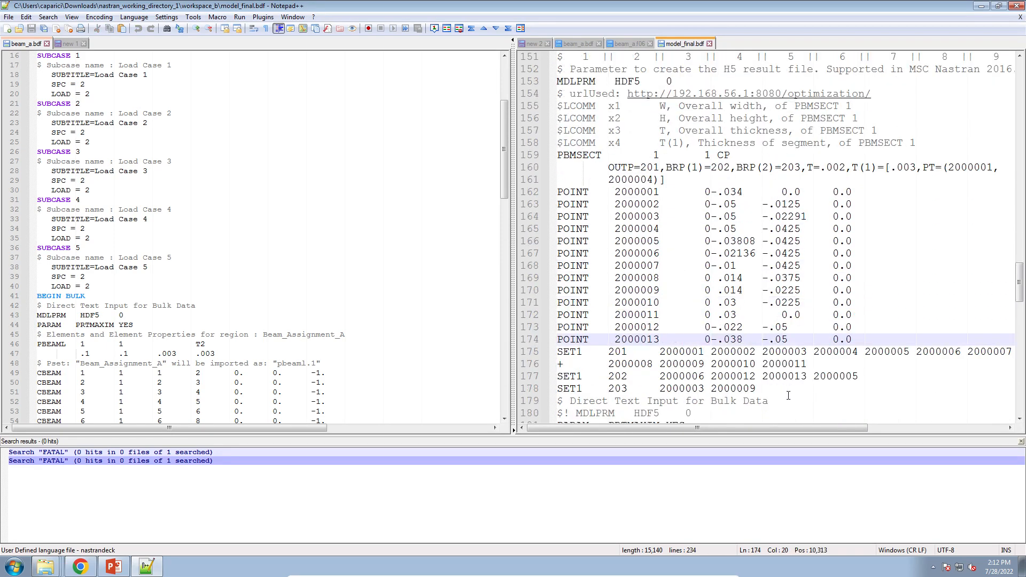
pyautogui.moveTo(789, 396); pyautogui.dragTo(553, 151)
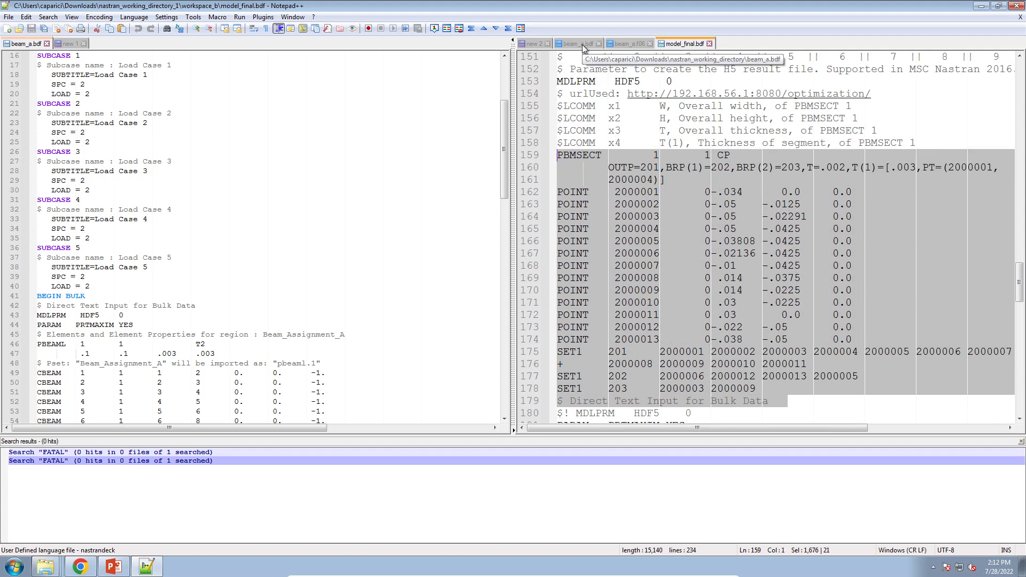
# Move beam_a.bdf into the other editor view and select its original PBMSECT, POINT and SET1 entries for comparison.
pyautogui.moveTo(582, 43); pyautogui.dragTo(319, 170)
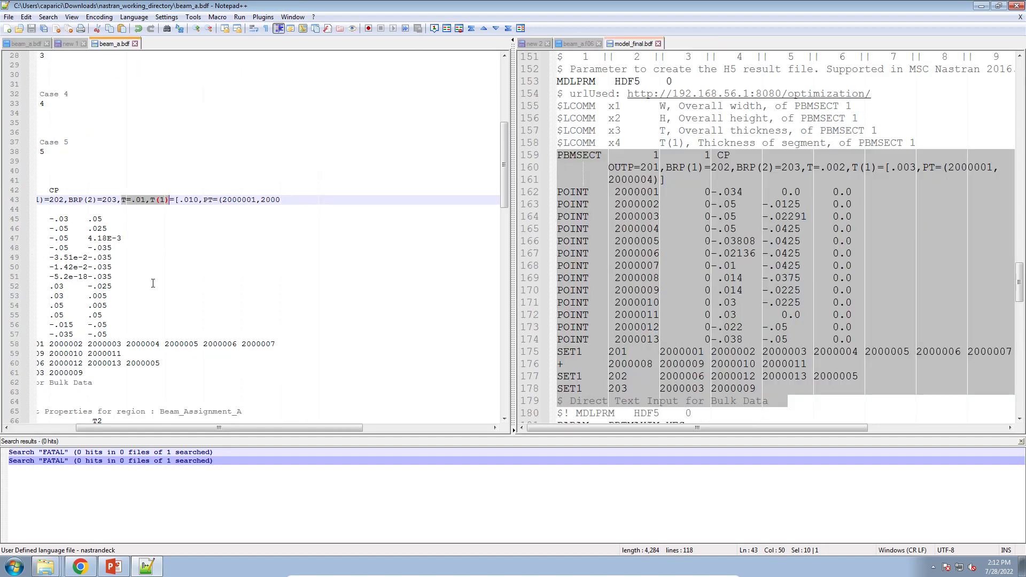
pyautogui.scroll(4, 153, 283)
pyautogui.moveTo(178, 427); pyautogui.dragTo(113, 427)
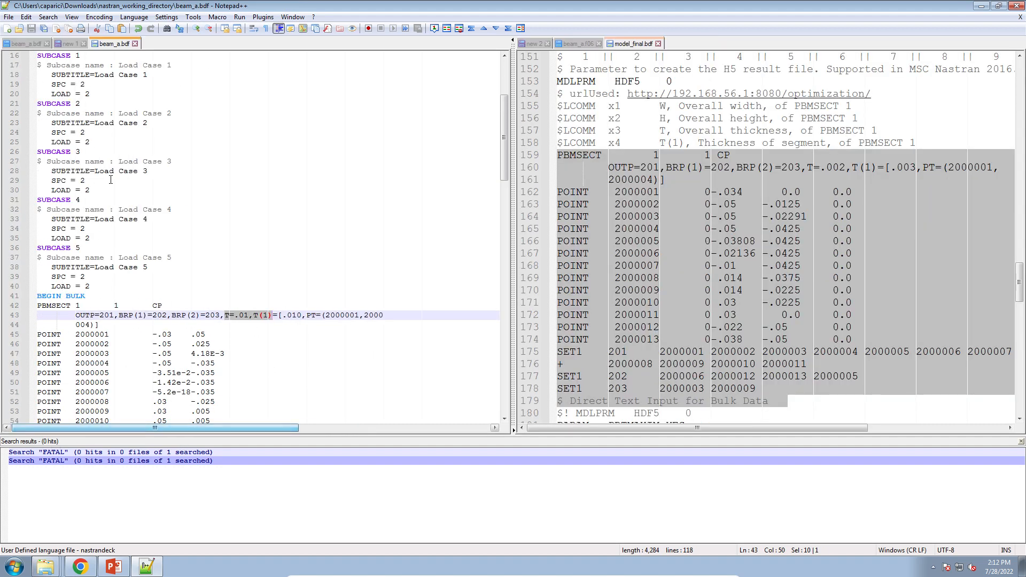
pyautogui.click(160, 180)
pyautogui.scroll(-4, 165, 245)
pyautogui.click(167, 247)
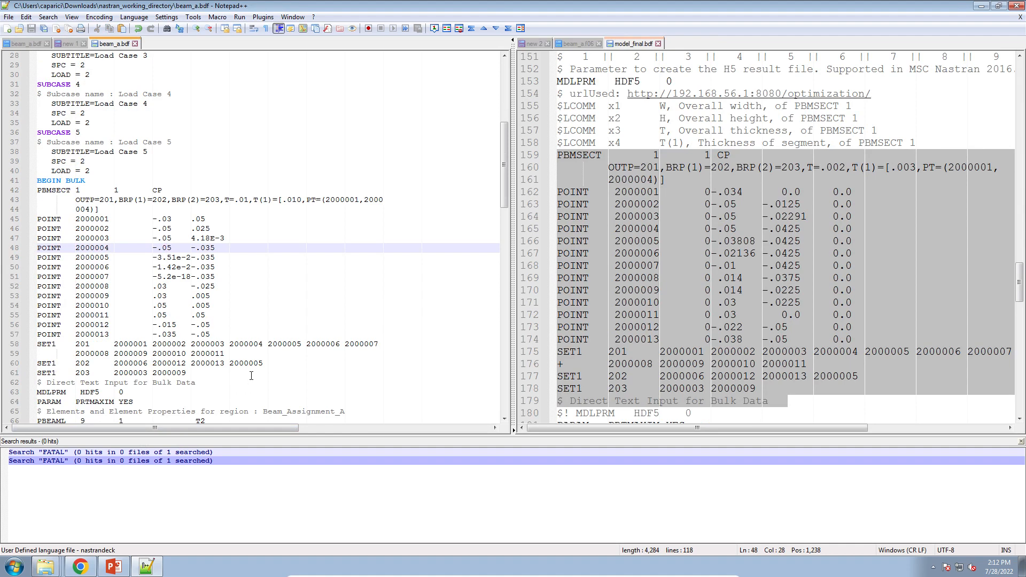
pyautogui.moveTo(252, 376); pyautogui.dragTo(41, 191)
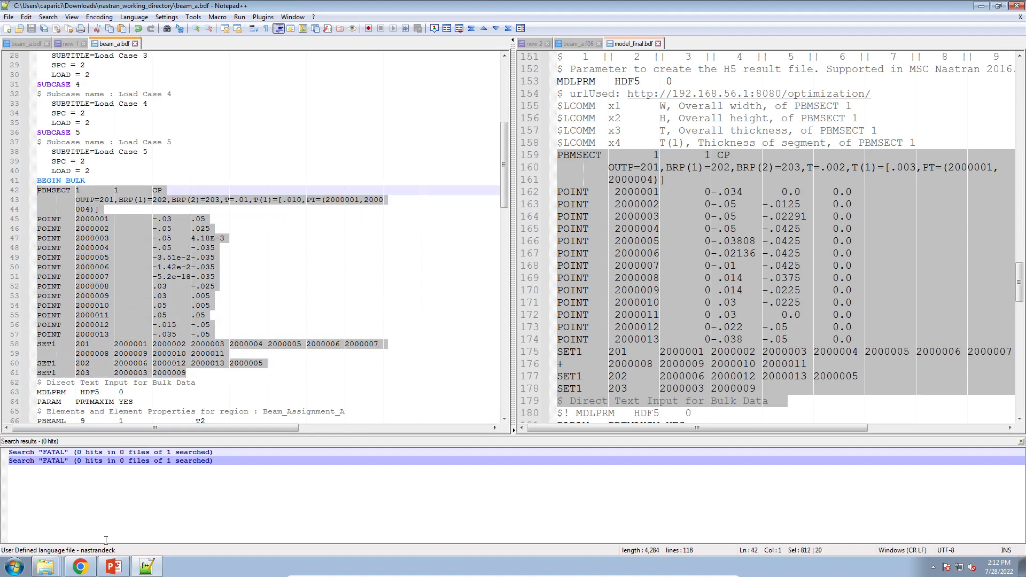
# Look at the cross section in the PBMSECT editor page in the browser, then return to the text editor.
pyautogui.click(80, 566)
pyautogui.click(187, 8)
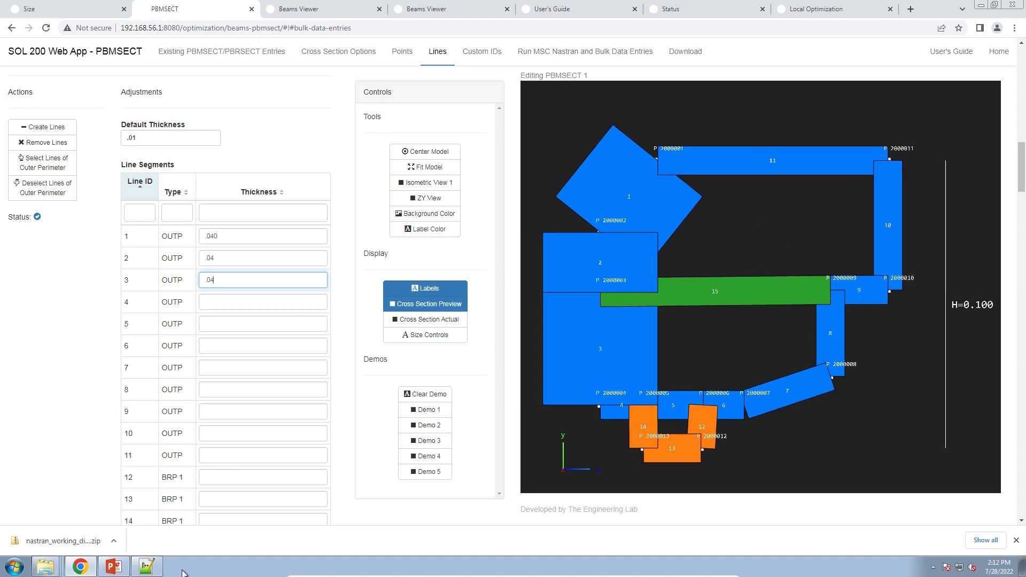
pyautogui.click(146, 566)
# Reselect the PBMSECT blocks in both beam_a.bdf and model_final.bdf to compare them side by side.
pyautogui.click(114, 286)
pyautogui.moveTo(205, 371); pyautogui.dragTo(29, 190)
pyautogui.scroll(3, 331, 328)
pyautogui.click(647, 203)
pyautogui.scroll(-2, 648, 204)
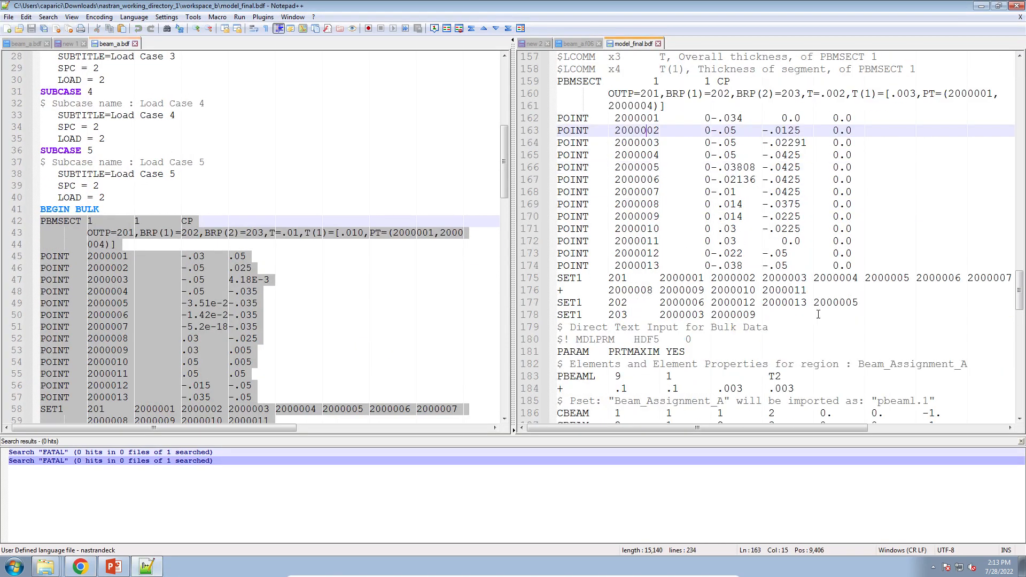
pyautogui.moveTo(786, 327); pyautogui.dragTo(547, 91)
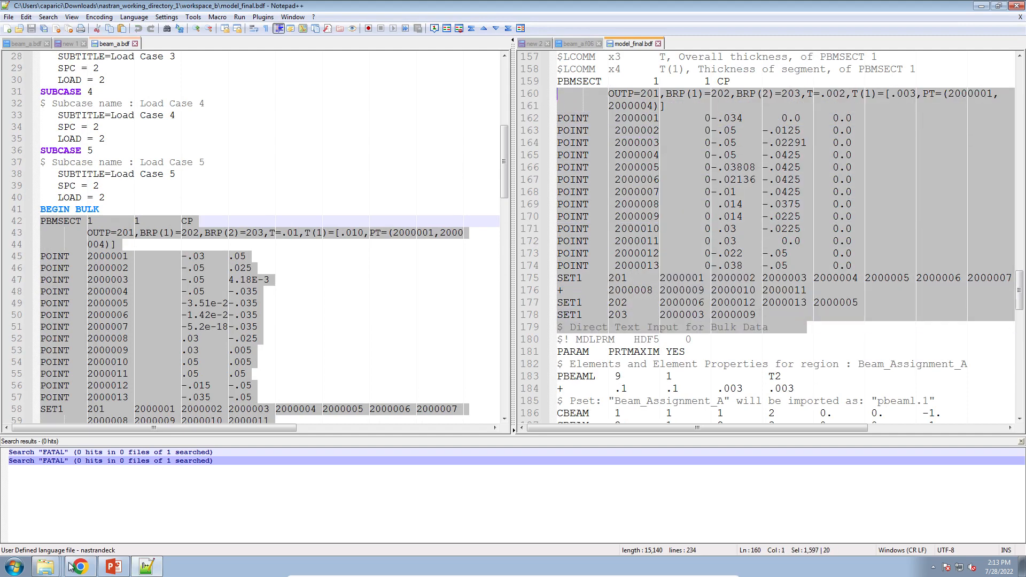
# Reselect the optimized PBMSECT entry through the SET1 lines in model_final.bdf.
pyautogui.moveTo(47, 566)
pyautogui.click(62, 540)
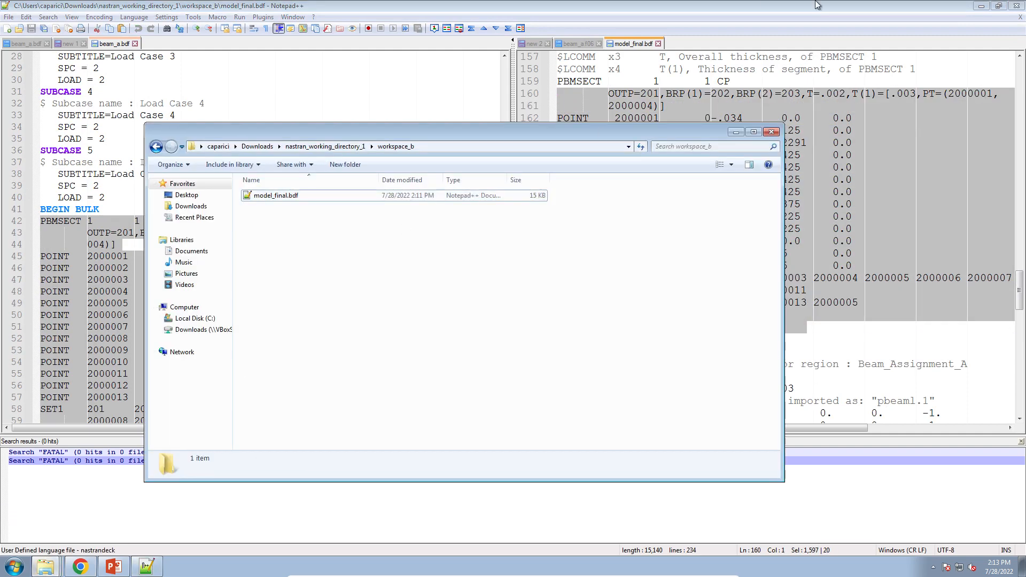
pyautogui.click(816, 5)
pyautogui.click(795, 290)
pyautogui.moveTo(779, 316); pyautogui.dragTo(548, 93)
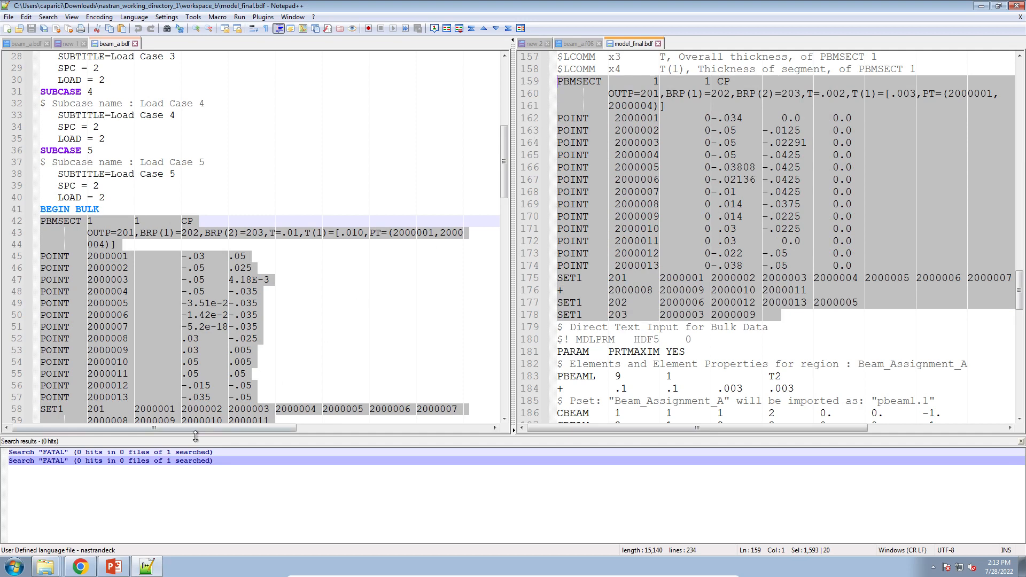
pyautogui.click(40, 569)
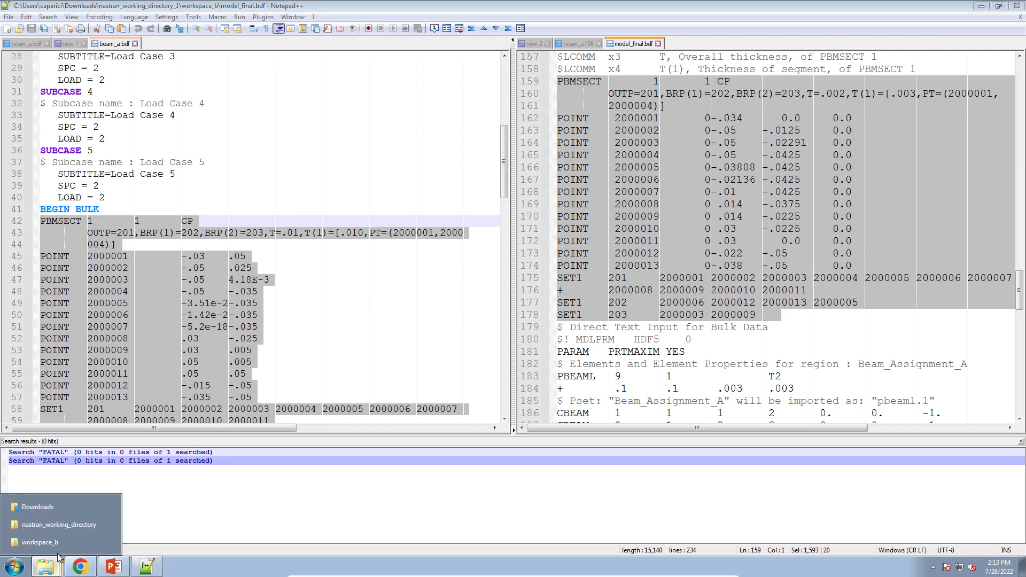
pyautogui.click(49, 543)
pyautogui.moveTo(351, 303); pyautogui.dragTo(185, 157)
# Copy the Beams Viewer page address in the browser.
pyautogui.click(86, 567)
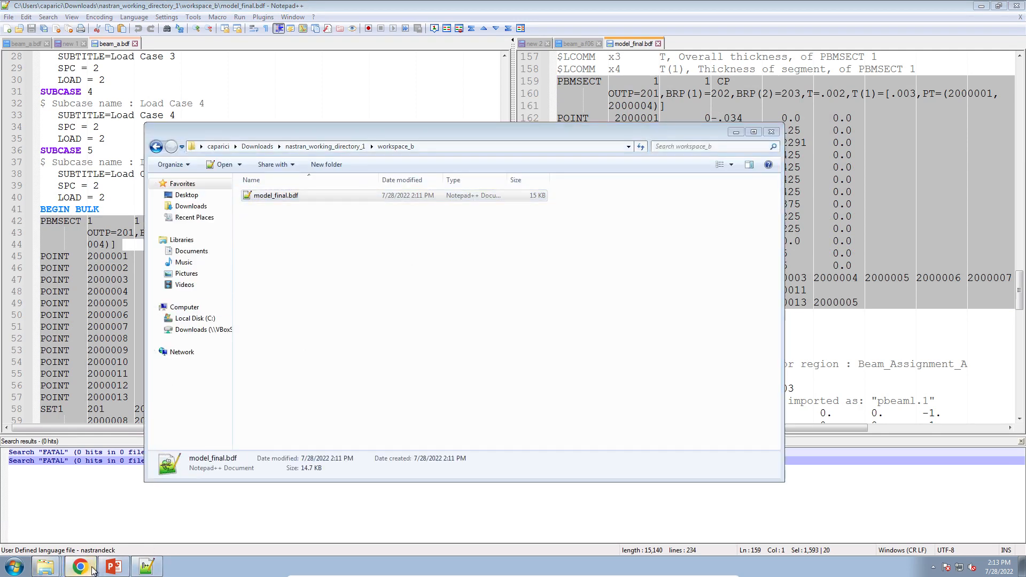
pyautogui.click(420, 10)
pyautogui.click(360, 27)
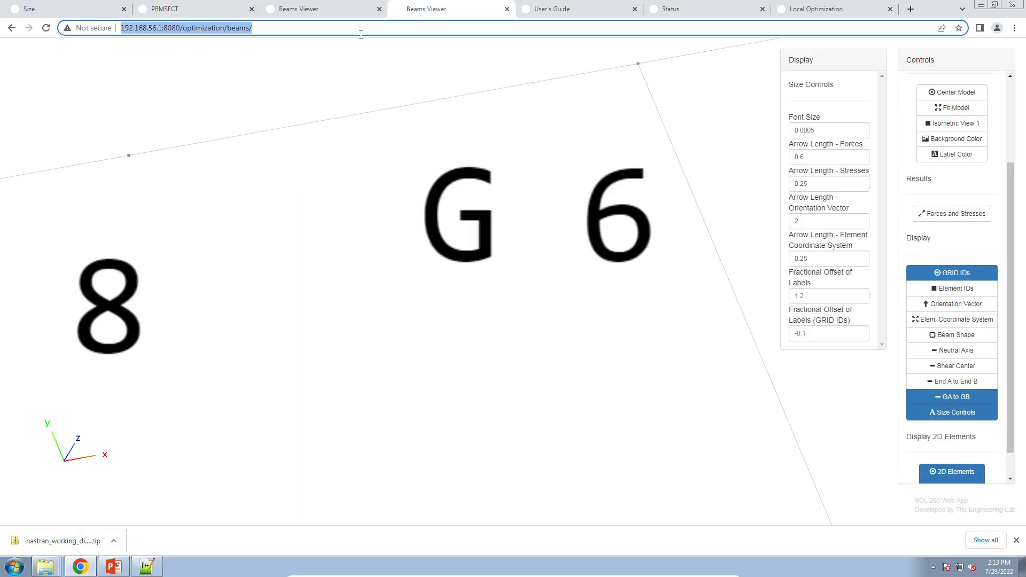
pyautogui.rightClick(360, 32)
pyautogui.click(392, 74)
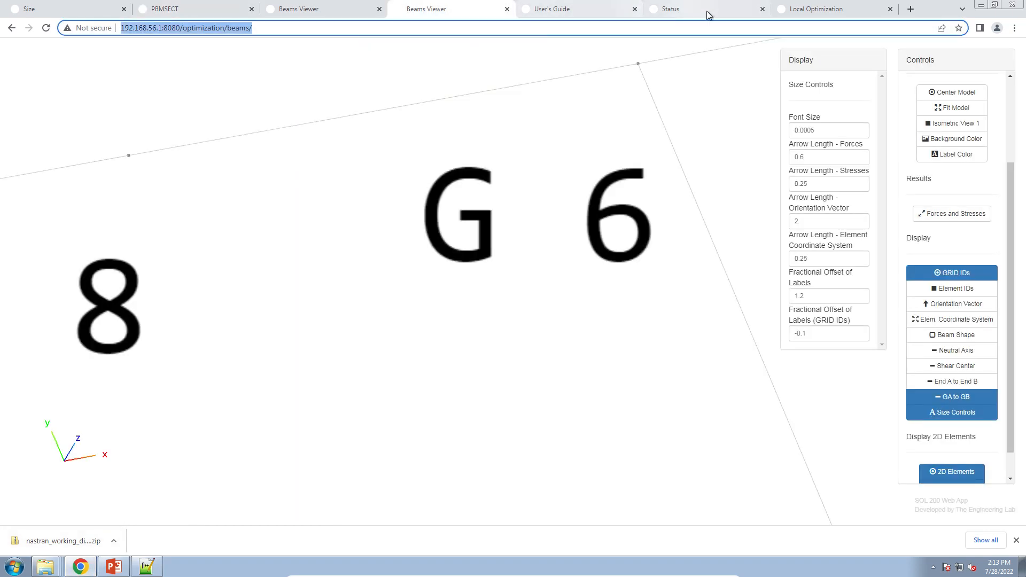
# Open a new browser tab and load the copied Beams Viewer address.
pyautogui.click(866, 9)
pyautogui.click(912, 10)
pyautogui.rightClick(884, 30)
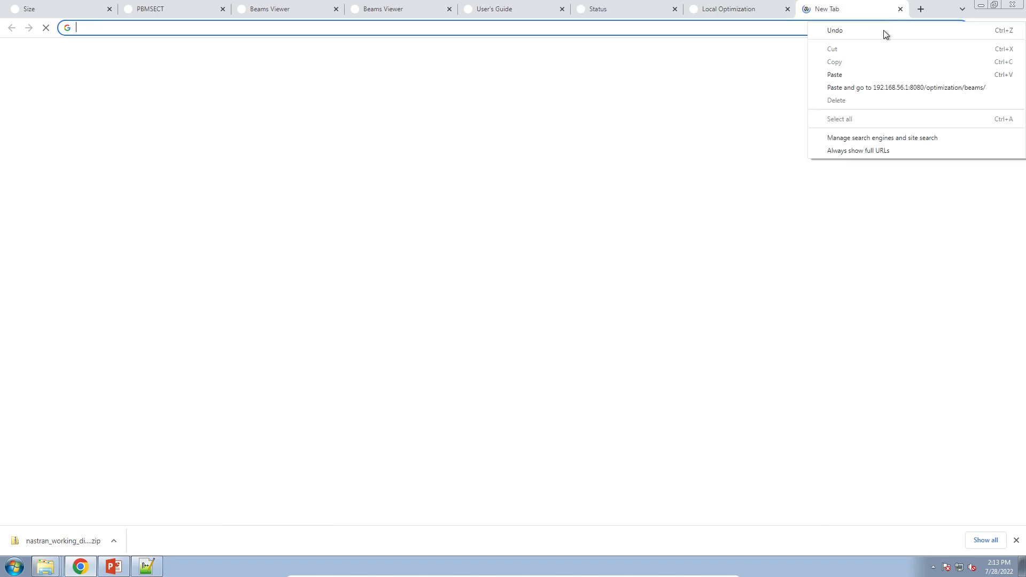
pyautogui.click(895, 88)
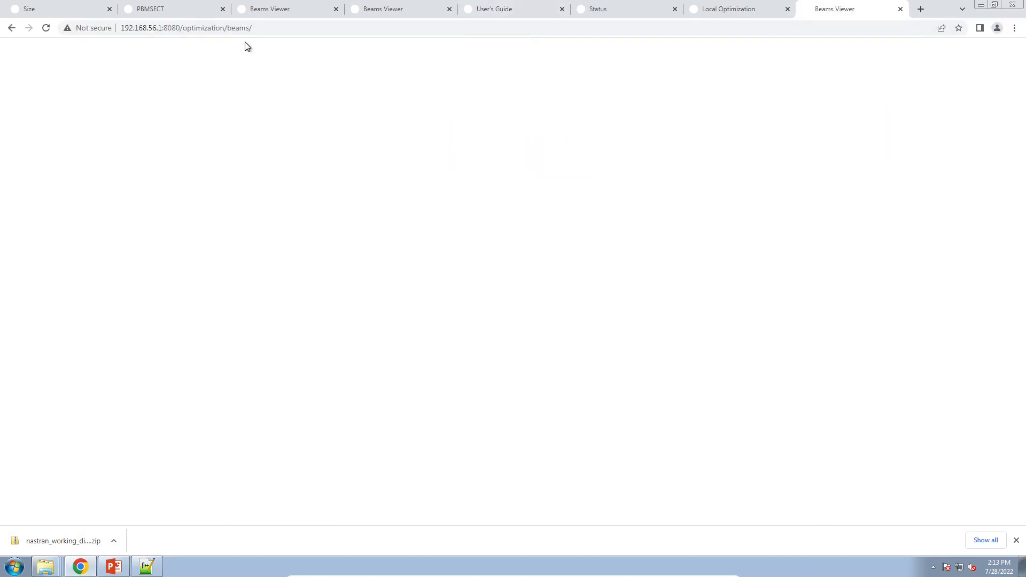
# In the original Beams Viewer, change the background colour, hide grid IDs, show beam shapes and fit the model.
pyautogui.click(363, 7)
pyautogui.click(938, 140)
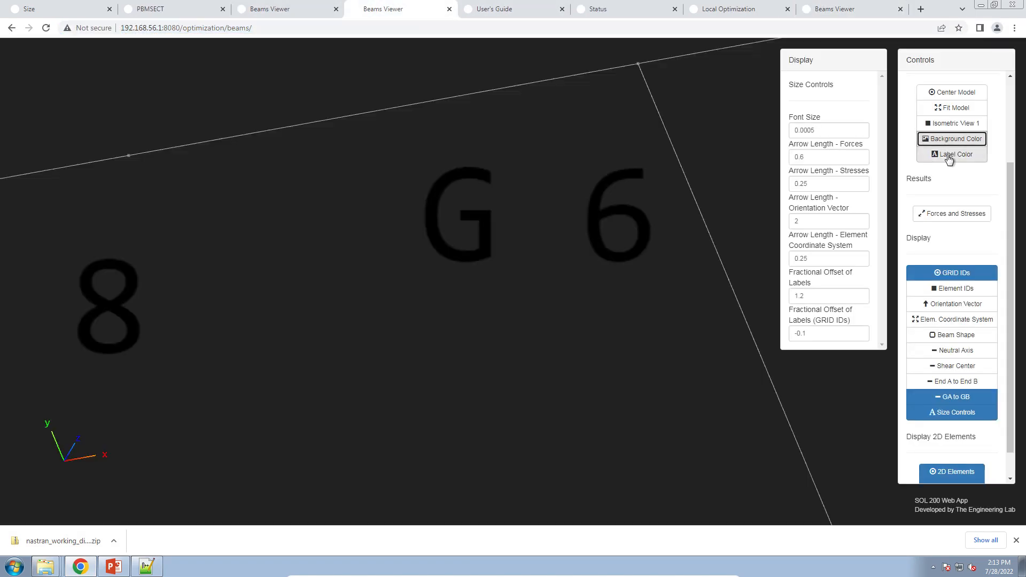
pyautogui.click(955, 278)
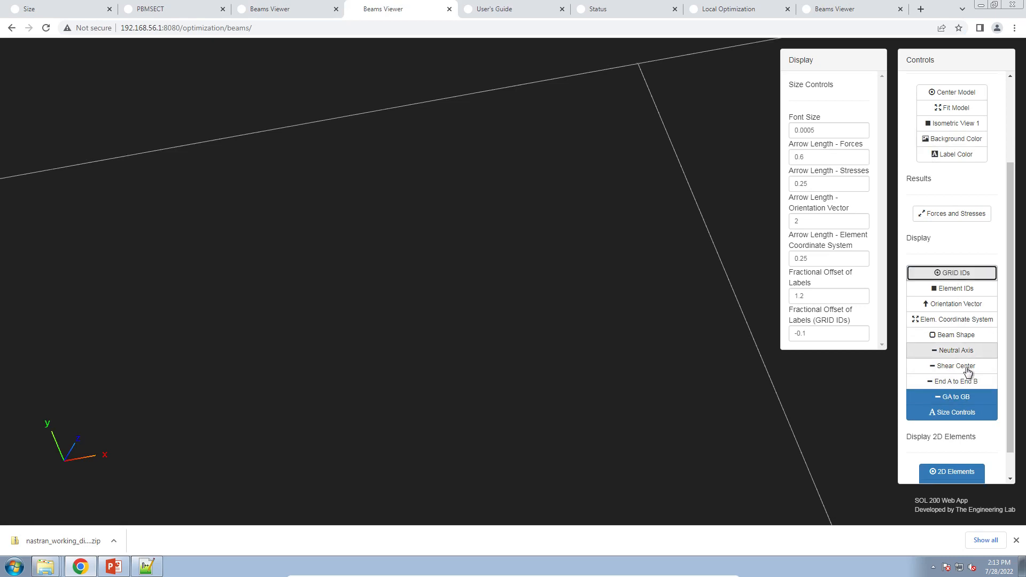
pyautogui.click(965, 337)
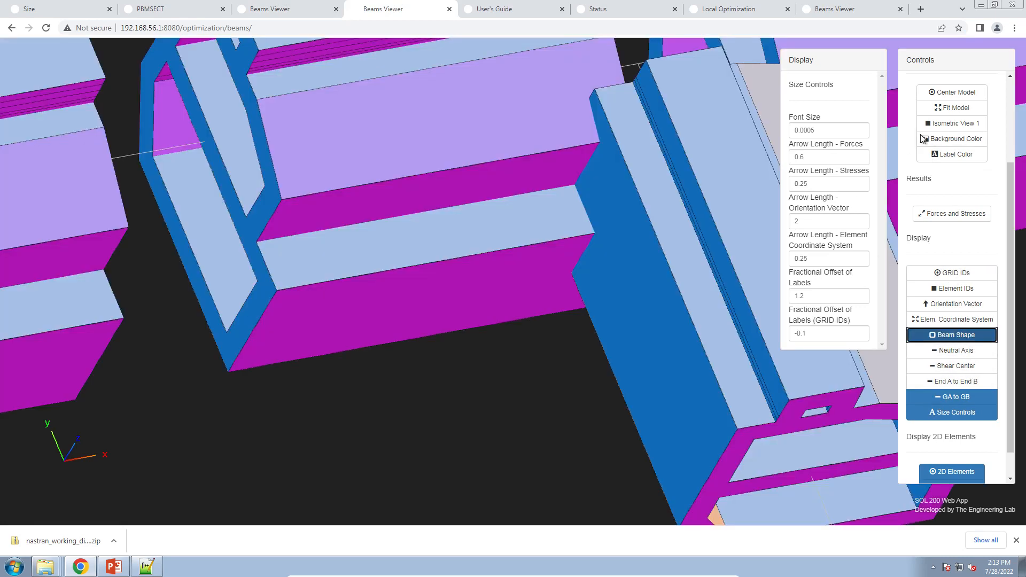
pyautogui.click(962, 107)
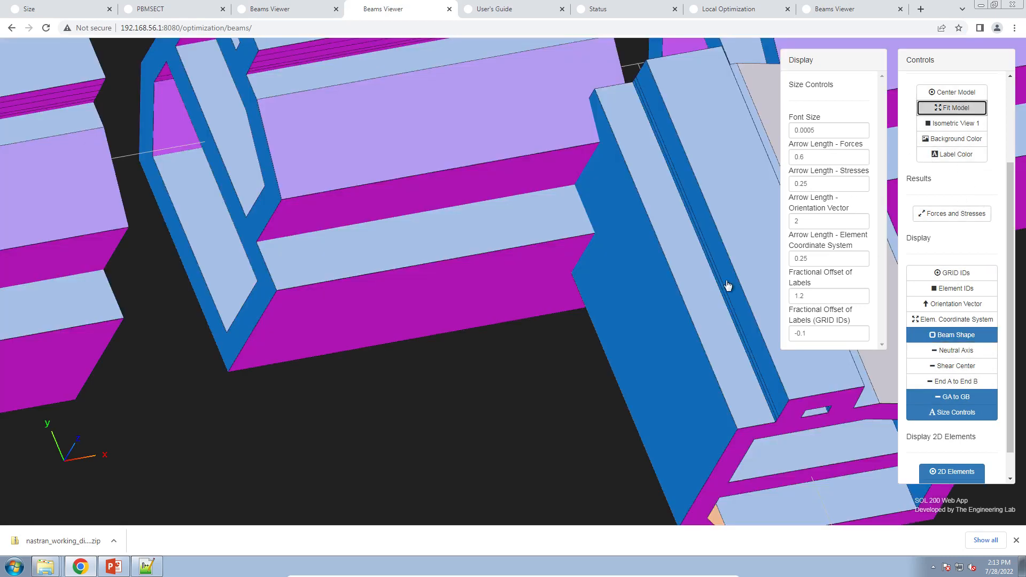
# Place the new Beams Viewer tab beside the first one and upload workspace_b's model_final.bdf into it.
pyautogui.click(833, 9)
pyautogui.moveTo(855, 9); pyautogui.dragTo(514, 10)
pyautogui.click(937, 120)
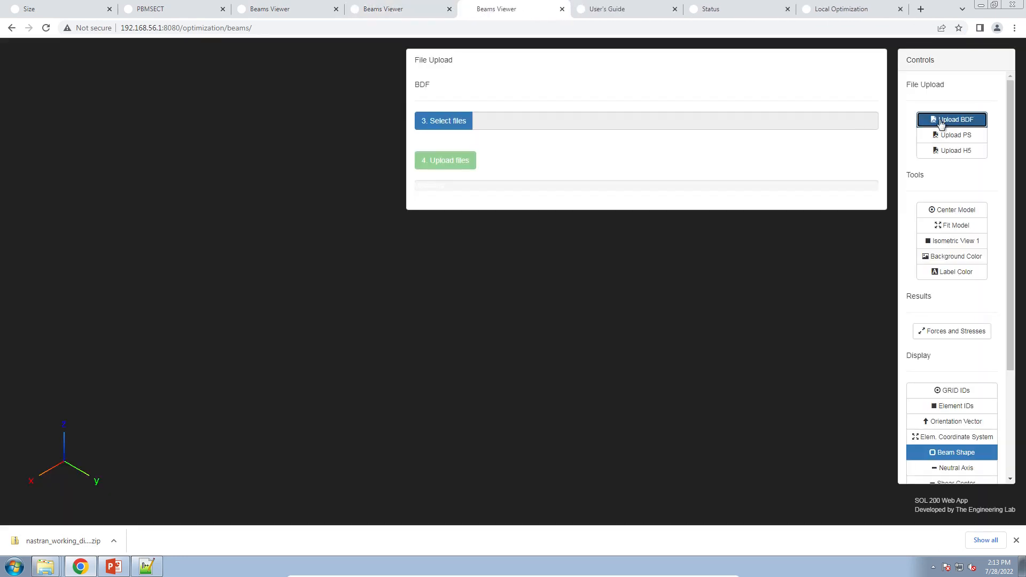
pyautogui.click(458, 120)
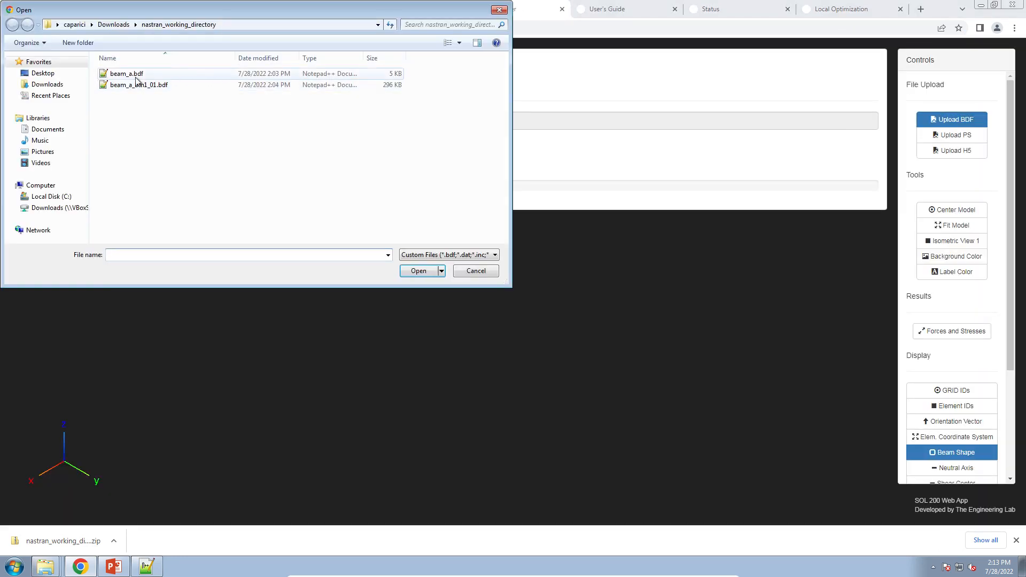
pyautogui.click(63, 85)
pyautogui.doubleClick(144, 85)
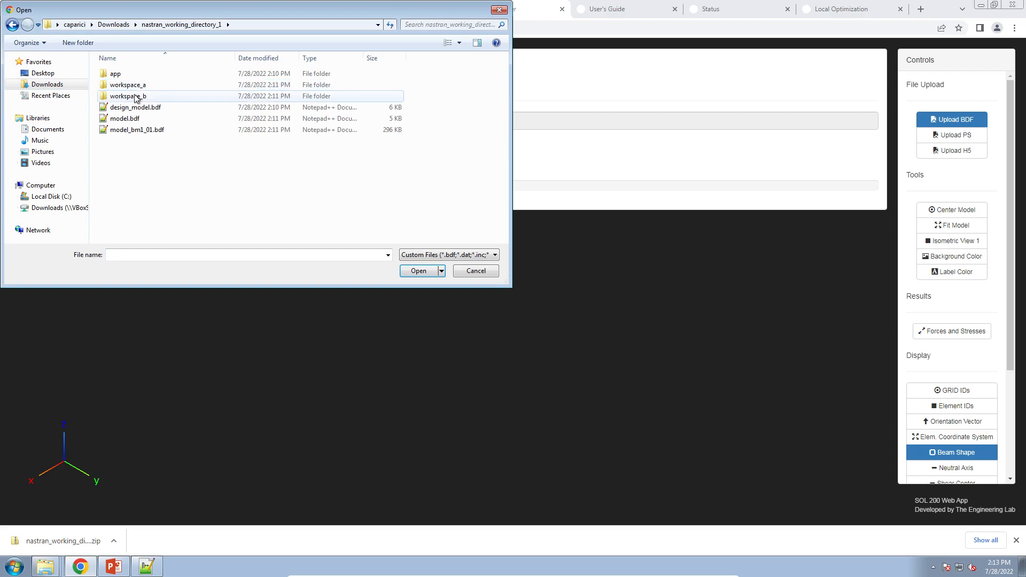
pyautogui.doubleClick(140, 96)
pyautogui.click(137, 74)
pyautogui.doubleClick(137, 75)
pyautogui.click(447, 160)
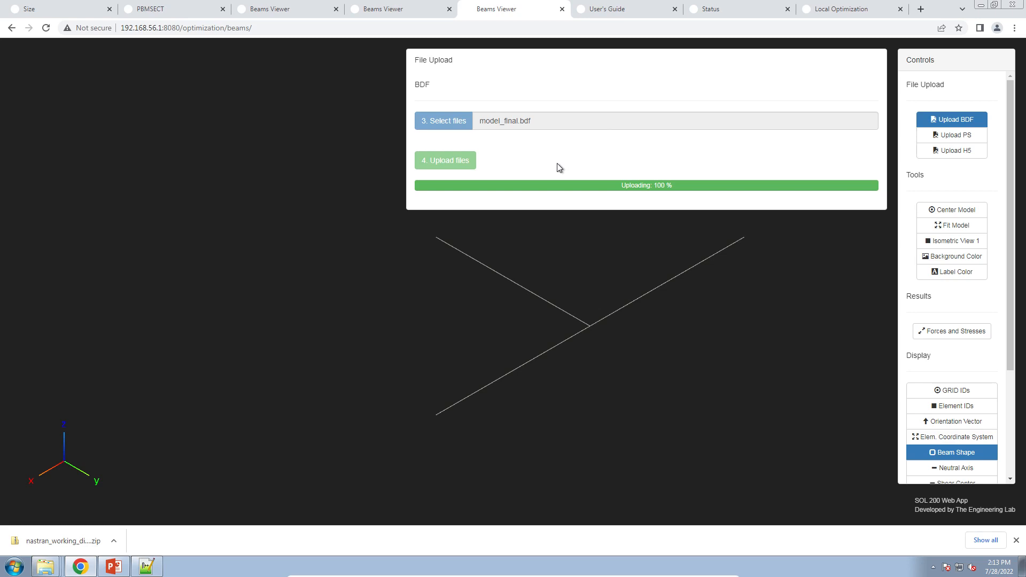
# Close the upload panel and zoom in on the optimized beam model to inspect its cross sections.
pyautogui.click(979, 120)
pyautogui.moveTo(633, 324); pyautogui.dragTo(746, 283)
pyautogui.scroll(5, 642, 349)
pyautogui.moveTo(642, 350); pyautogui.dragTo(541, 264)
pyautogui.scroll(5, 512, 311)
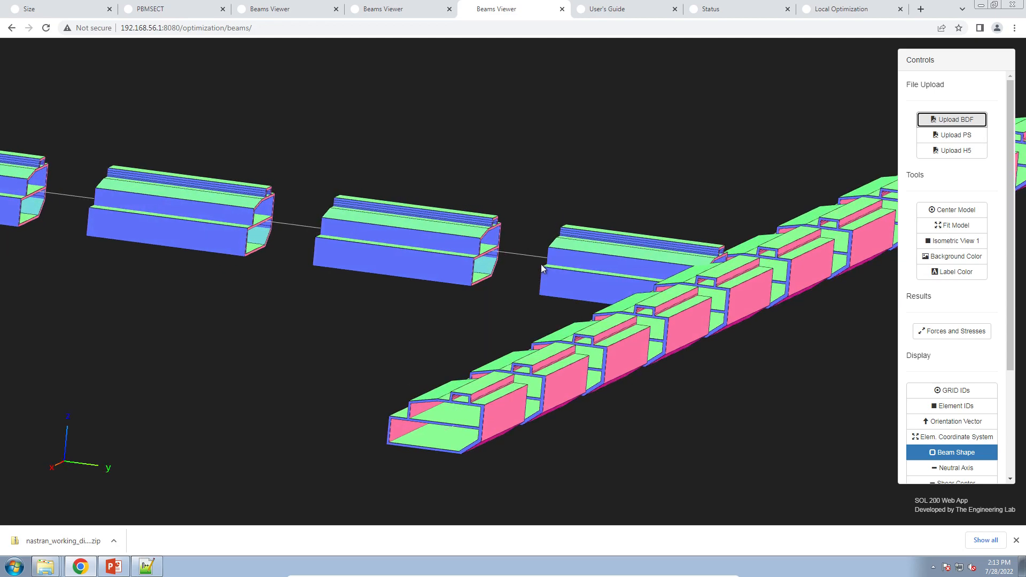
# In the original Beams Viewer tab, orbit and zoom in closely on the original beam cross sections.
pyautogui.click(419, 12)
pyautogui.moveTo(576, 299); pyautogui.dragTo(680, 351)
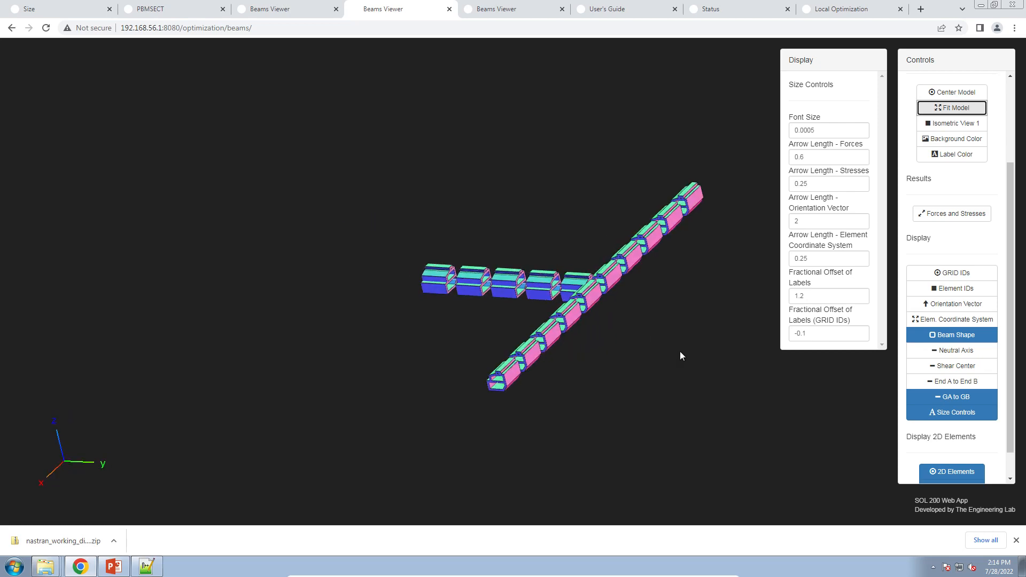
pyautogui.scroll(5, 680, 351)
pyautogui.moveTo(610, 314); pyautogui.dragTo(569, 280)
pyautogui.scroll(8, 546, 297)
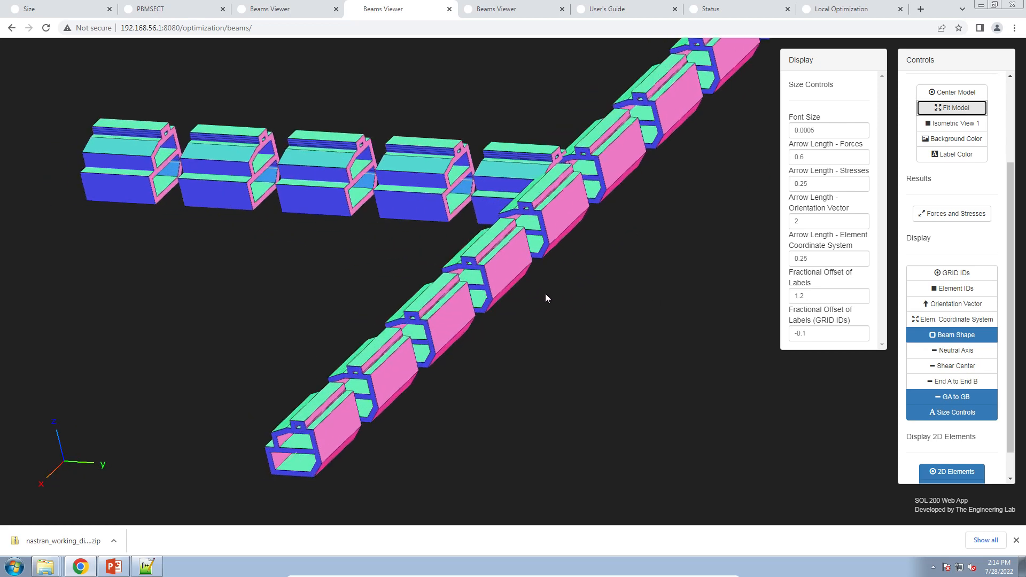
pyautogui.moveTo(574, 277)
pyautogui.mouseDown()
pyautogui.moveTo(592, 259)
pyautogui.moveTo(579, 262)
pyautogui.mouseUp()
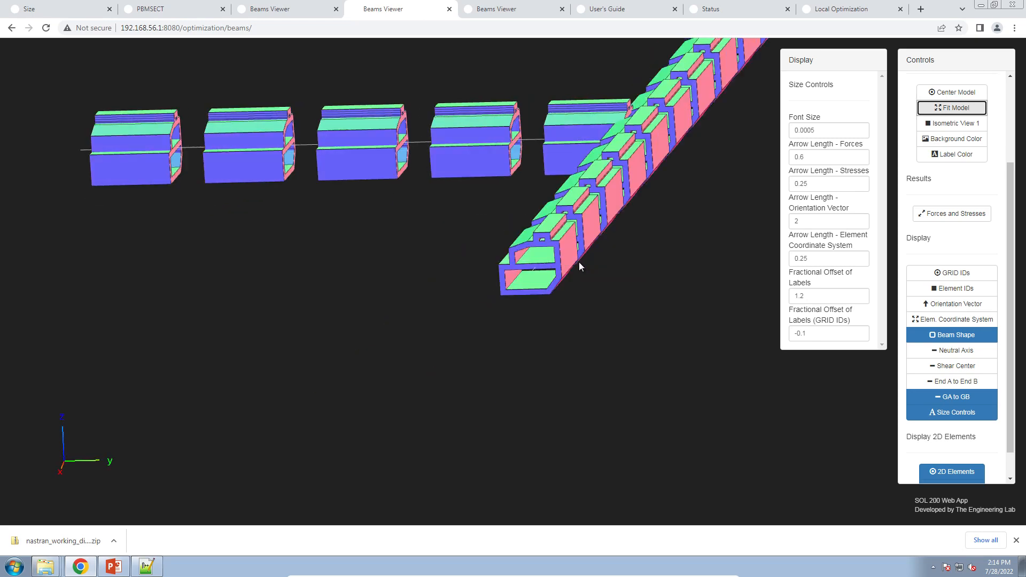
pyautogui.scroll(4, 578, 262)
pyautogui.scroll(5, 579, 262)
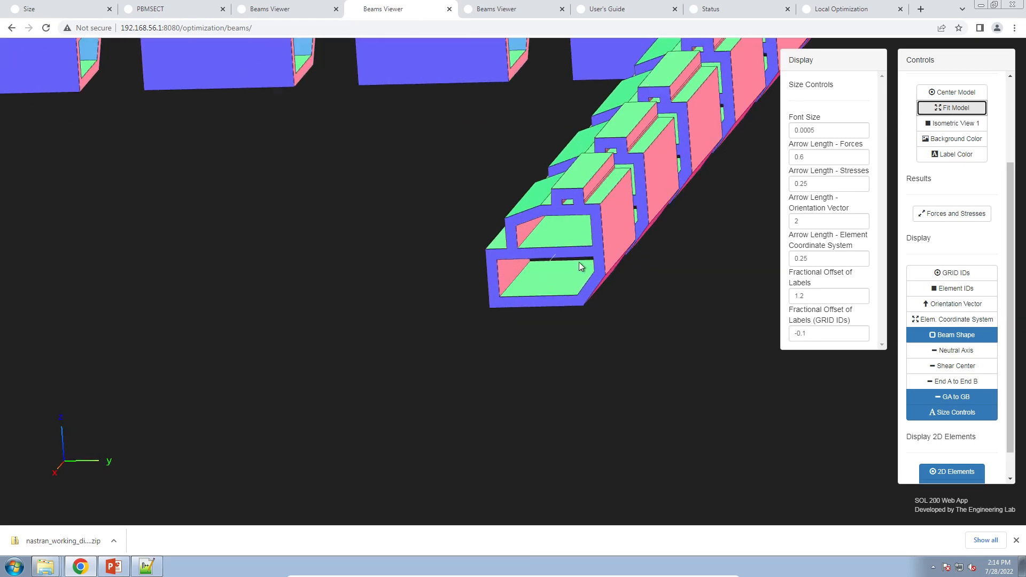
pyautogui.scroll(5, 562, 274)
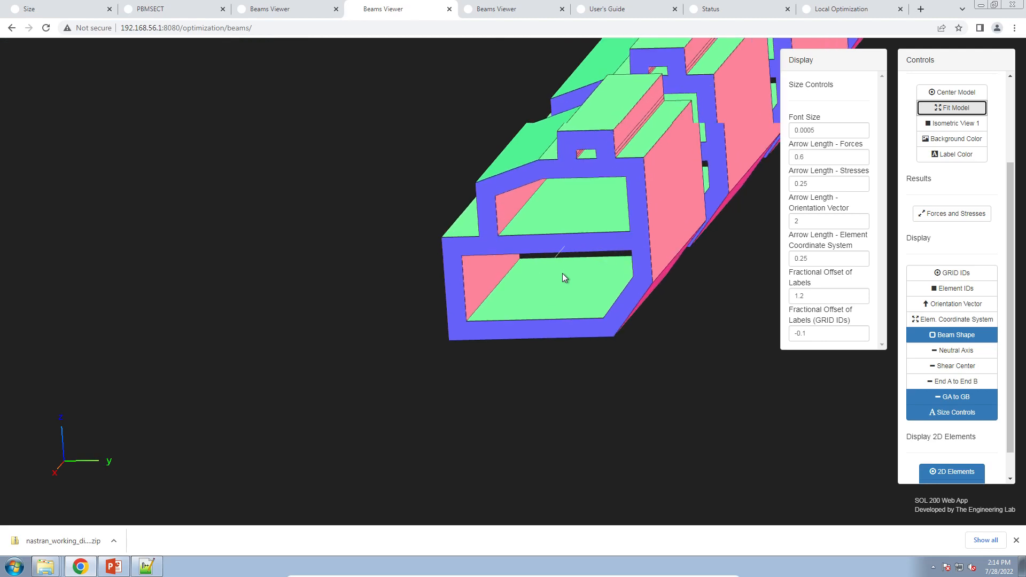
# In the optimized Beams Viewer tab, orbit and zoom in closely on the optimized beam cross section.
pyautogui.click(533, 13)
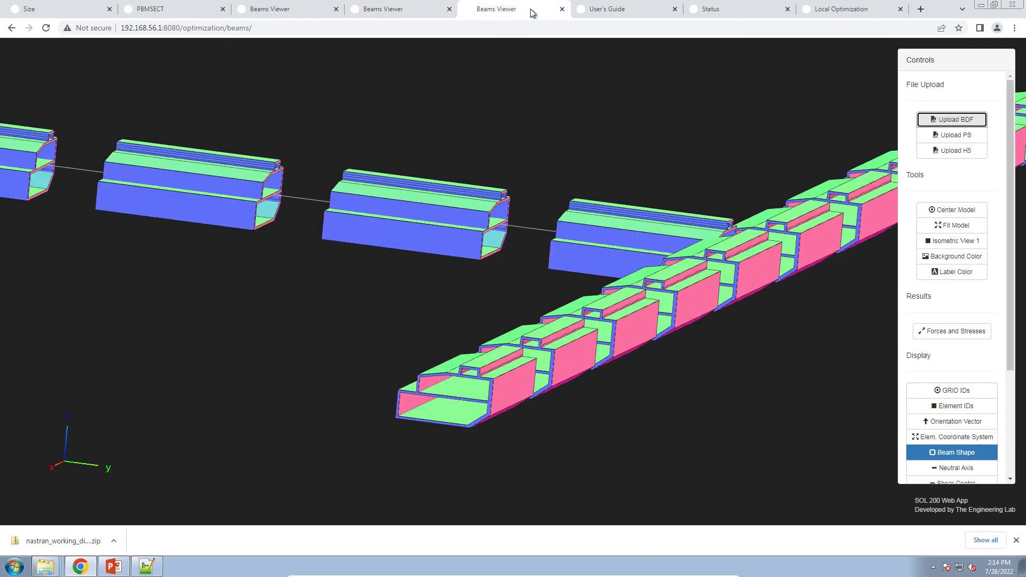
pyautogui.moveTo(491, 339); pyautogui.dragTo(575, 290)
pyautogui.scroll(2, 494, 349)
pyautogui.scroll(4, 517, 389)
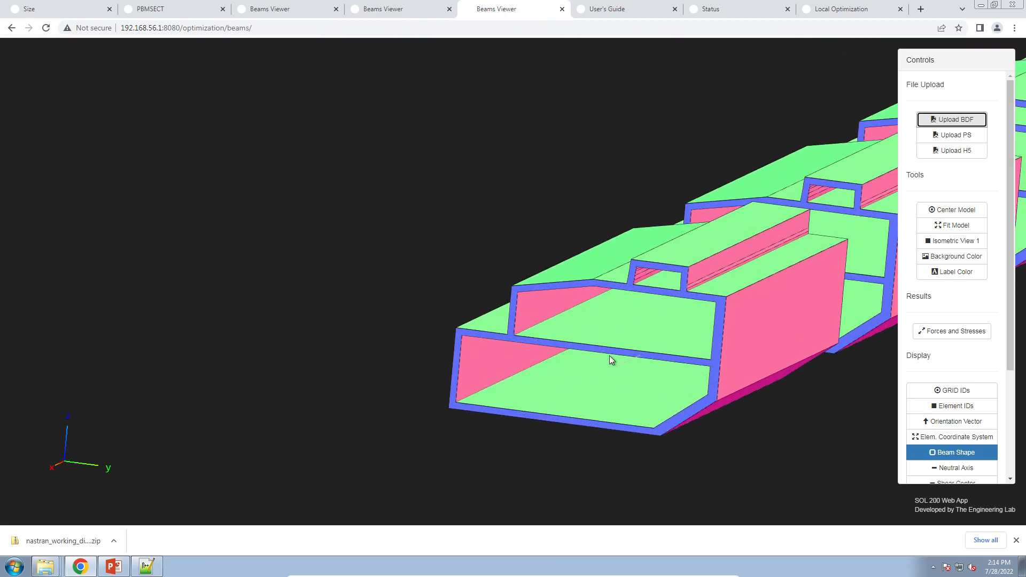
pyautogui.scroll(2, 597, 351)
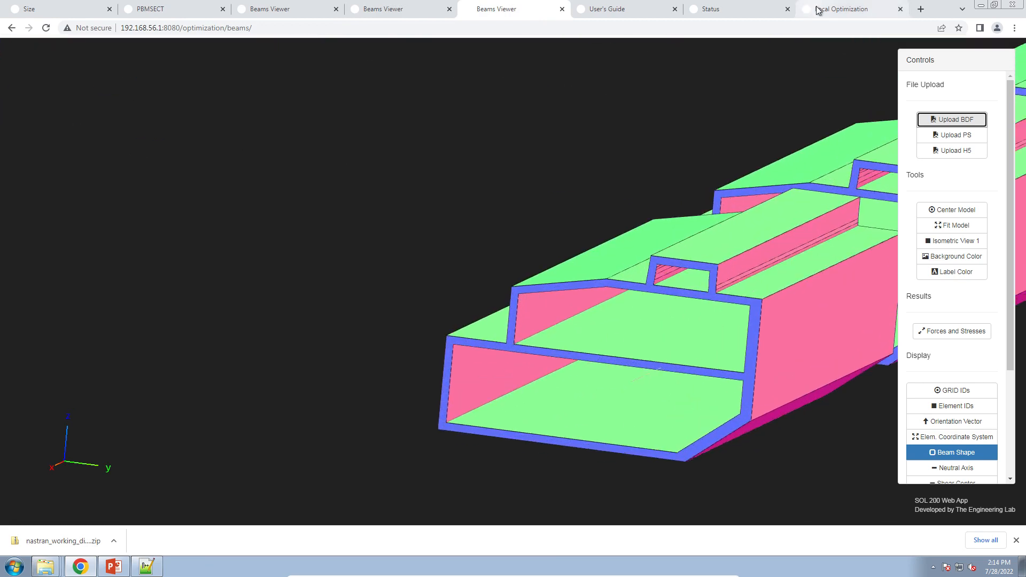
# In the optimization results, hide design variables x1 and x2 so only the thickness variables x3 and x4 are plotted.
pyautogui.click(819, 9)
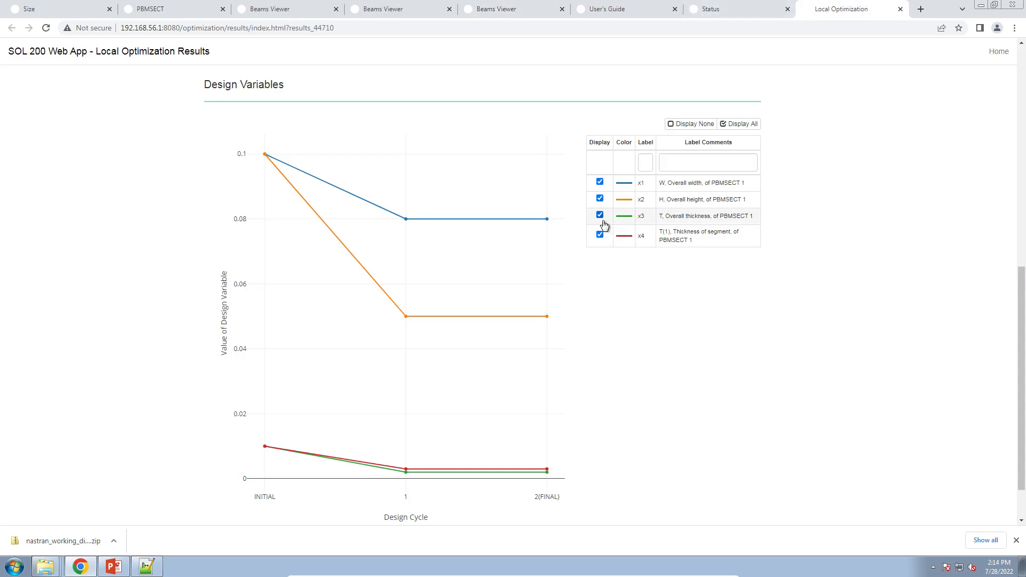
pyautogui.click(599, 182)
pyautogui.click(600, 198)
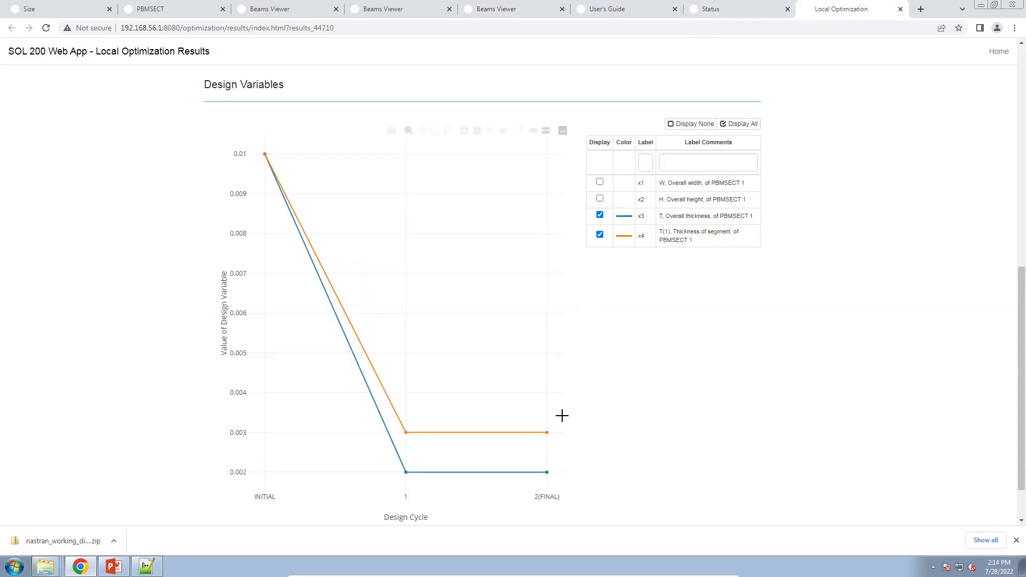
pyautogui.moveTo(545, 440)
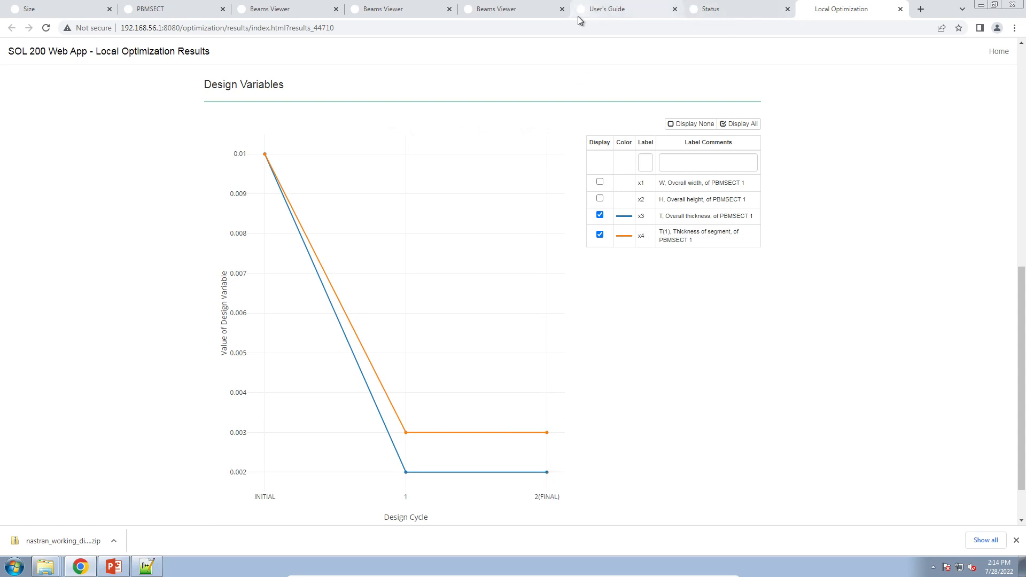
# Copy the PBMSECT page address in the browser.
pyautogui.click(492, 10)
pyautogui.moveTo(610, 364)
pyautogui.mouseDown()
pyautogui.moveTo(600, 357)
pyautogui.moveTo(593, 369)
pyautogui.mouseUp()
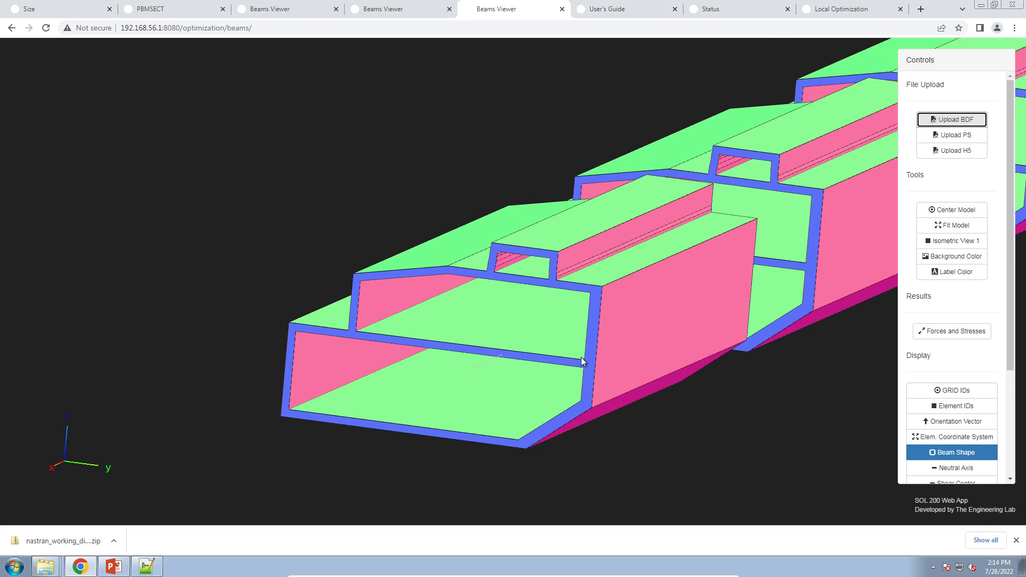
pyautogui.click(141, 12)
pyautogui.click(137, 32)
pyautogui.hotkey('ctrl', 'c')
pyautogui.rightClick(137, 33)
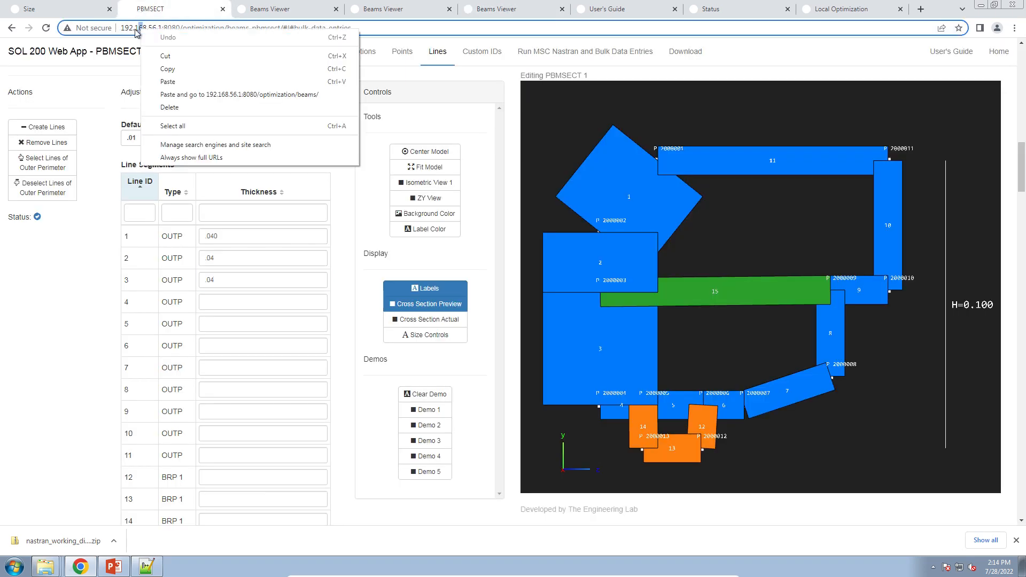
pyautogui.press('Escape')
pyautogui.rightClick(137, 33)
pyautogui.click(160, 69)
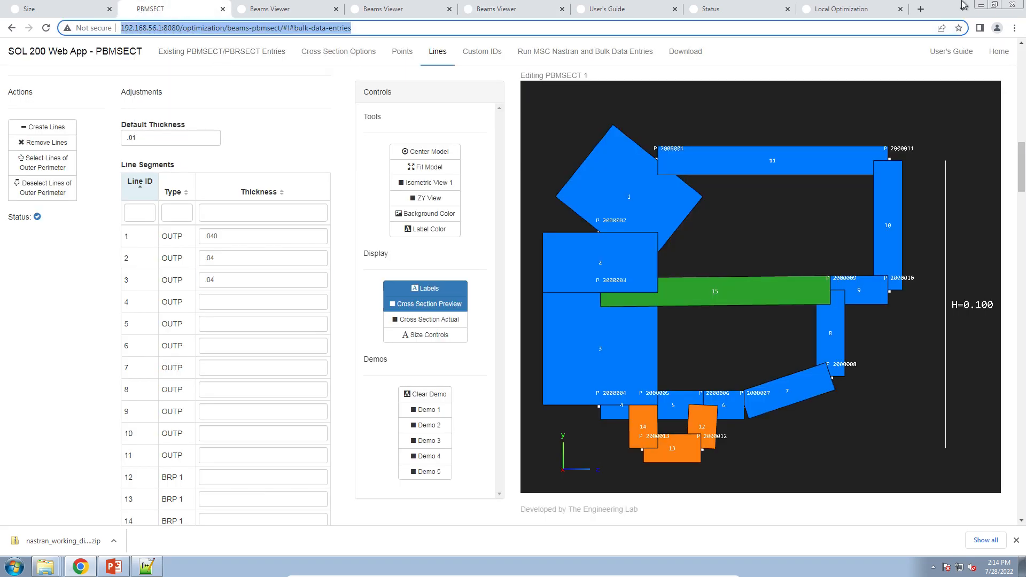
# Open a new browser tab and load the copied PBMSECT address.
pyautogui.hotkey('ctrl', 't')
pyautogui.rightClick(818, 28)
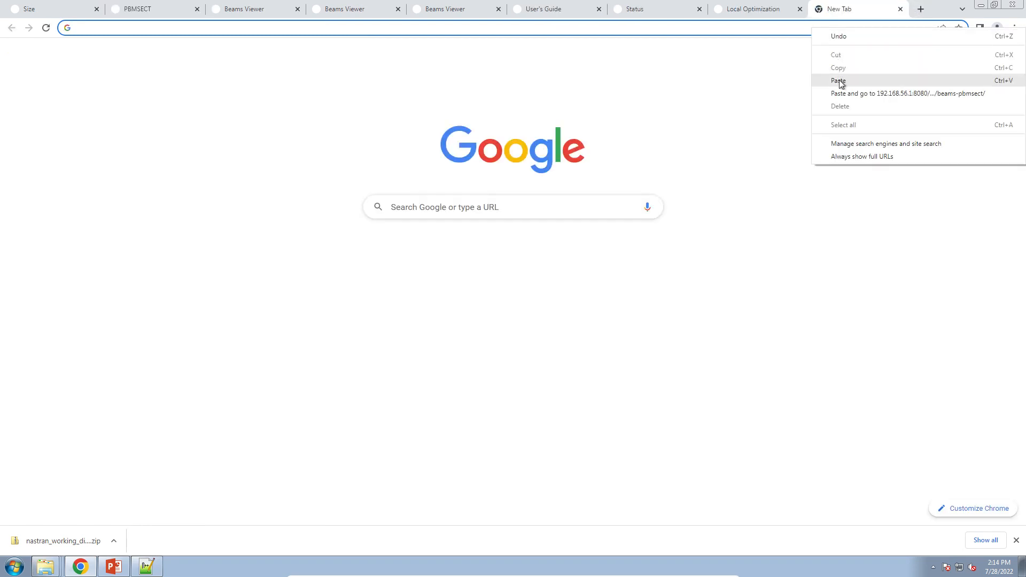
pyautogui.click(839, 78)
pyautogui.press('Return')
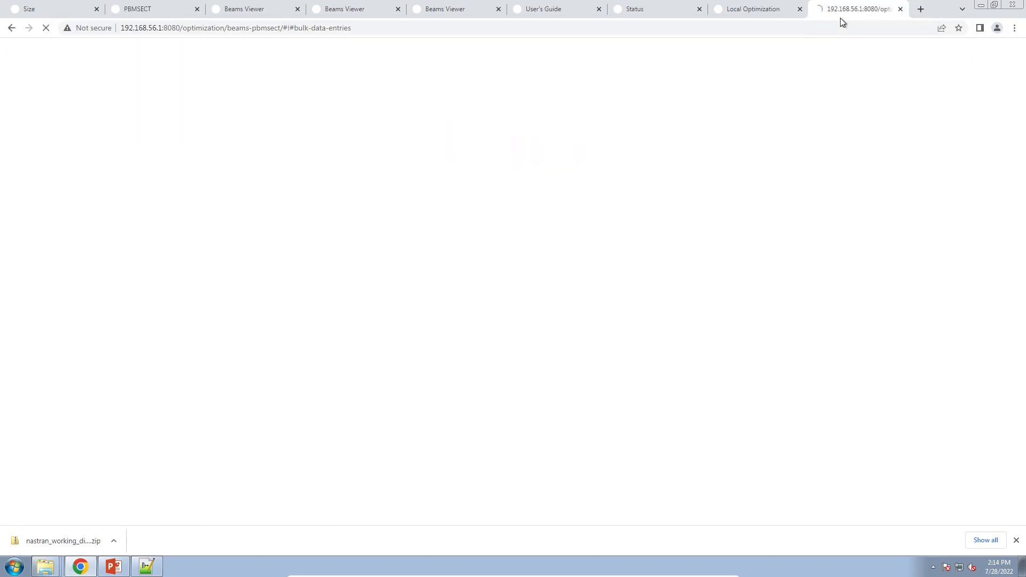
# Place the new PBMSECT tab beside the first one and upload workspace_b's model_final.bdf into it.
pyautogui.moveTo(836, 9); pyautogui.dragTo(235, 5)
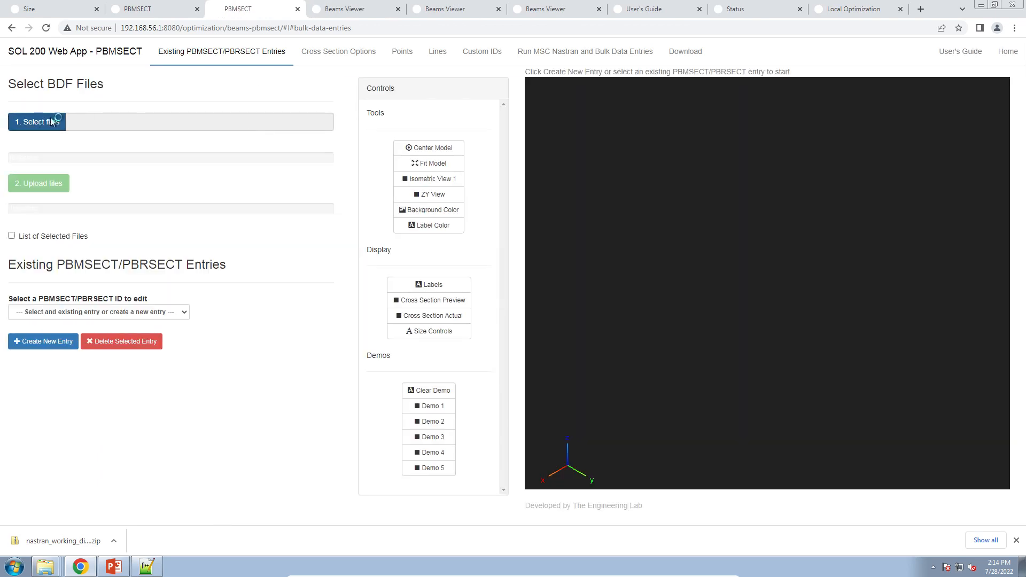
pyautogui.click(56, 122)
pyautogui.click(113, 75)
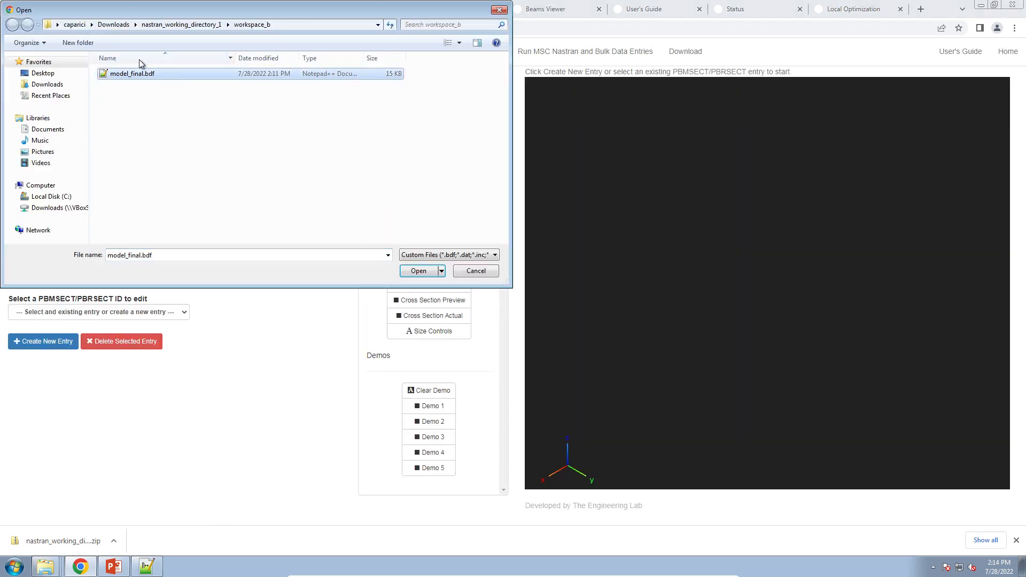
pyautogui.click(182, 25)
pyautogui.doubleClick(142, 97)
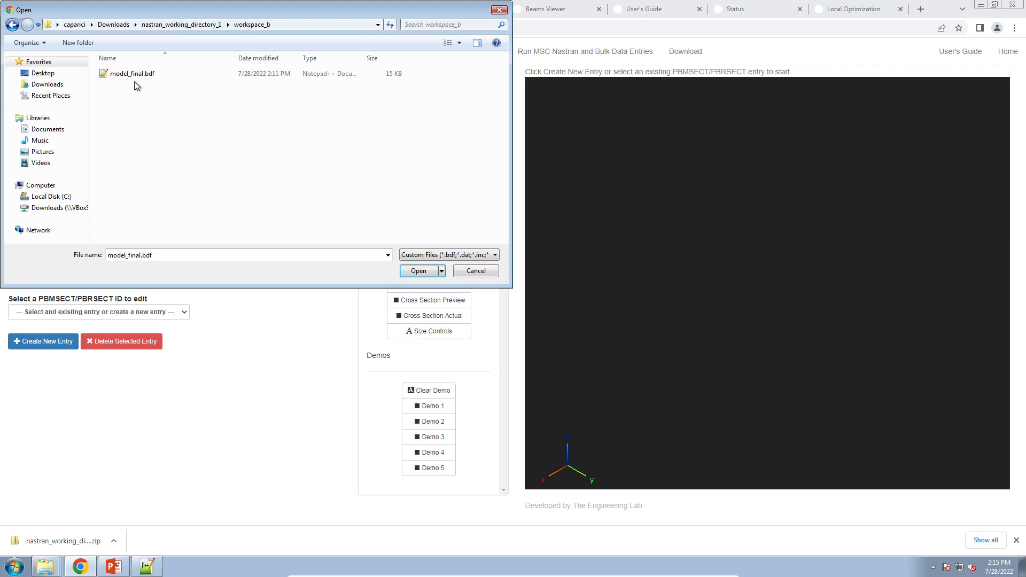
pyautogui.doubleClick(133, 76)
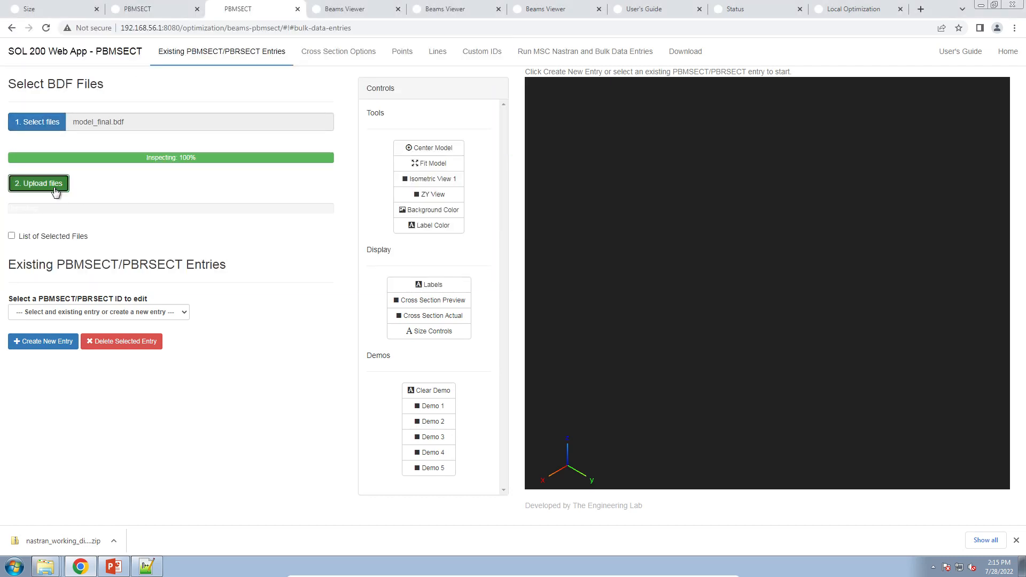
pyautogui.click(52, 186)
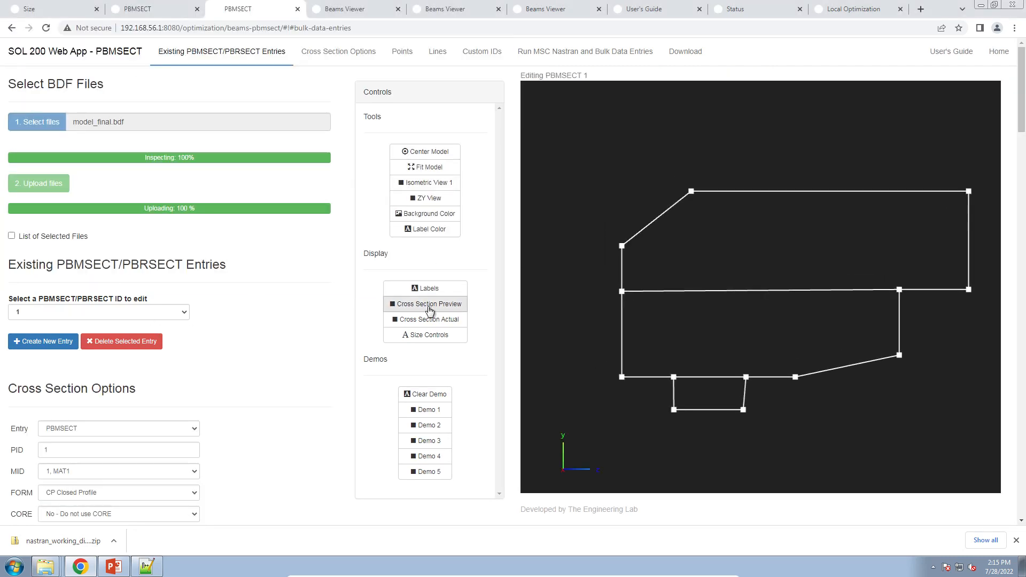
# Turn on labels and the cross-section preview for the optimized PBMSECT 1 and review its point coordinates and line thicknesses.
pyautogui.click(440, 294)
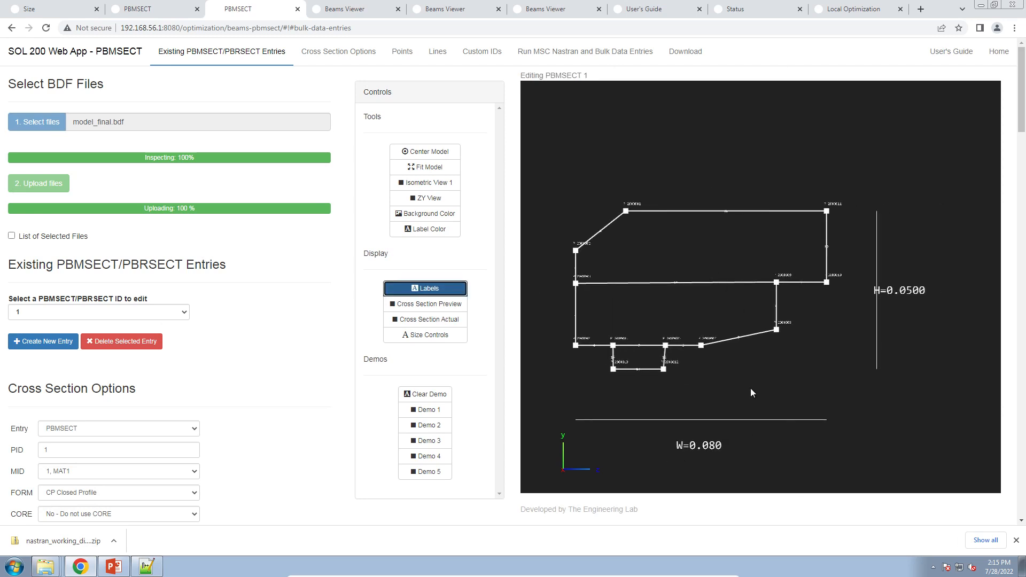
pyautogui.click(429, 304)
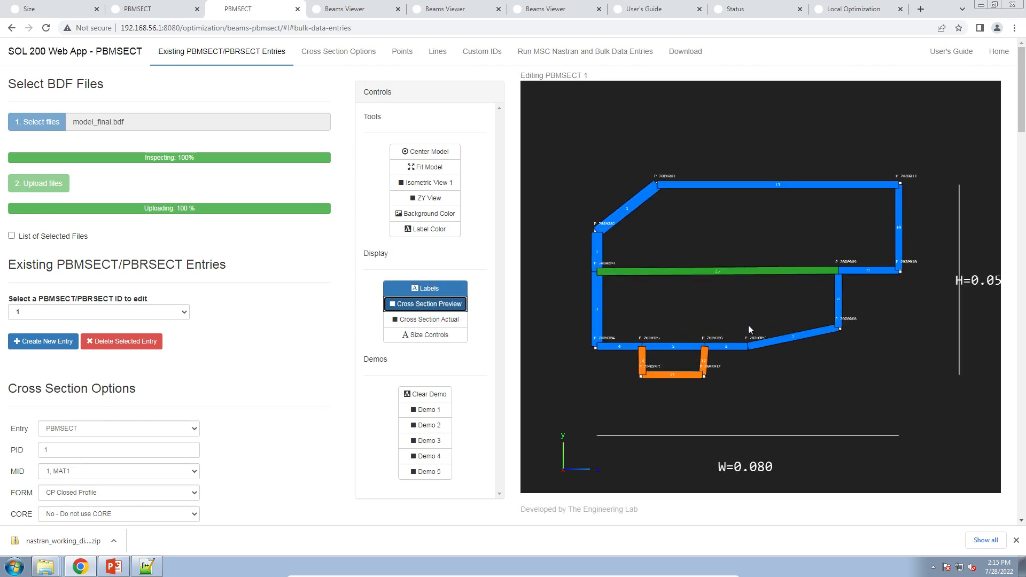
pyautogui.scroll(-10, 263, 327)
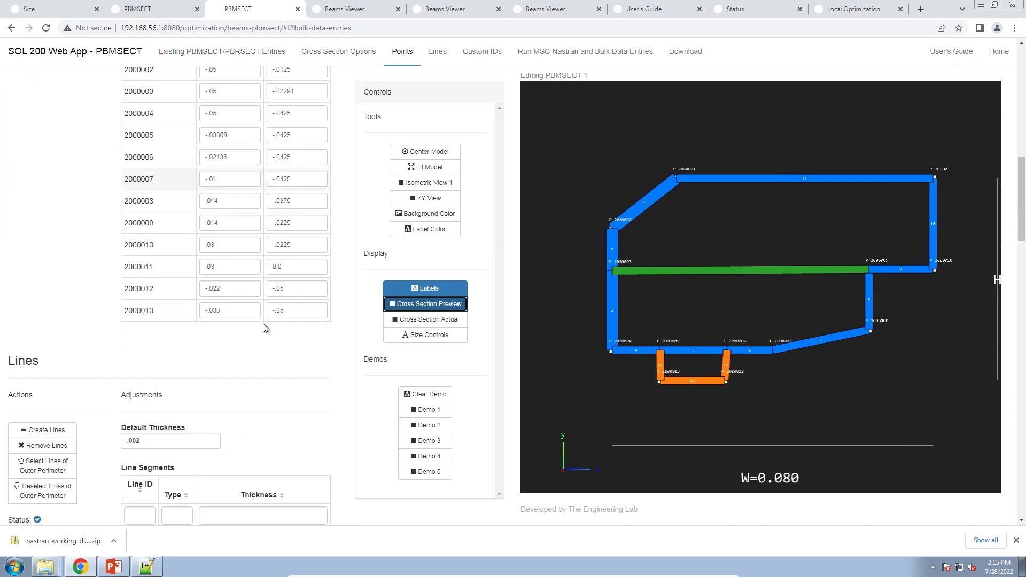
pyautogui.scroll(-9, 264, 329)
pyautogui.scroll(6, 249, 284)
pyautogui.click(206, 271)
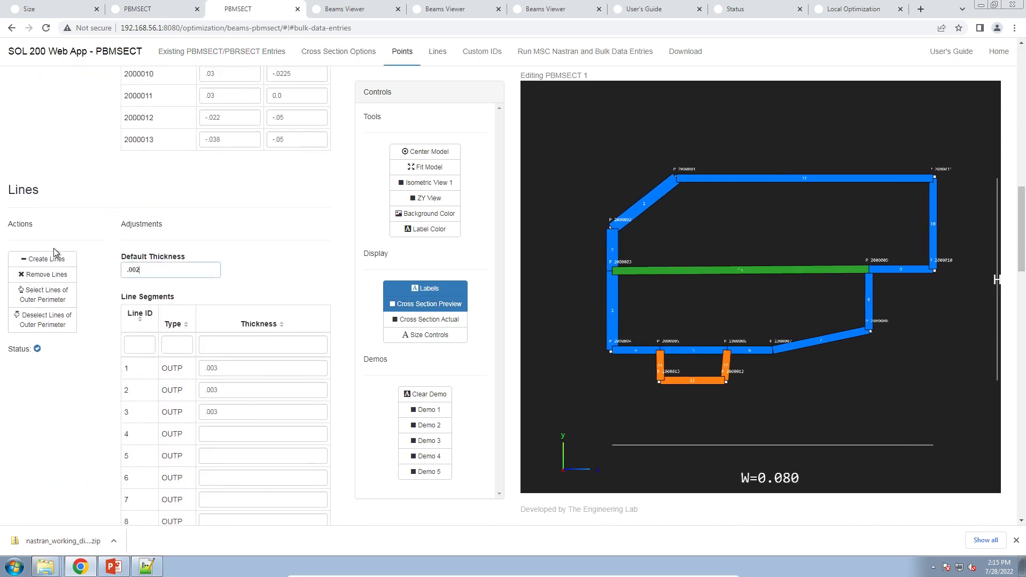
pyautogui.moveTo(53, 247); pyautogui.dragTo(35, 320)
pyautogui.click(264, 297)
pyautogui.doubleClick(221, 369)
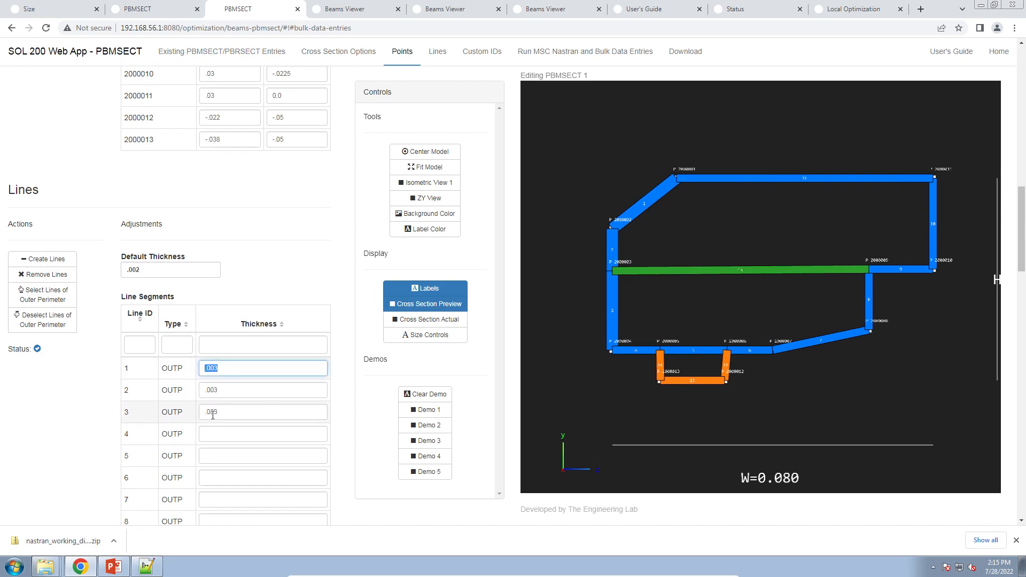
pyautogui.click(226, 367)
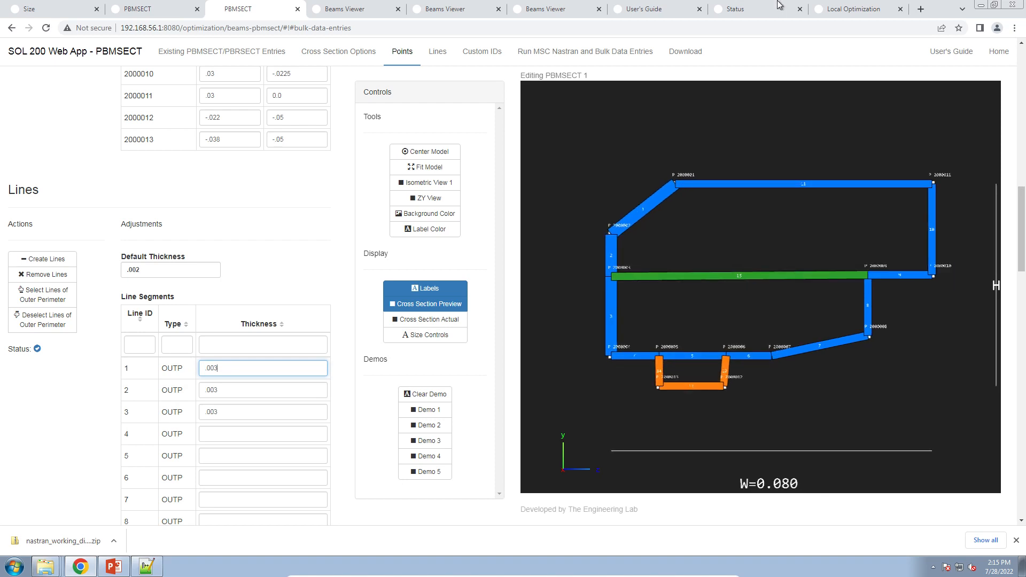
# Compare the thickness plot, optimized beam view and optimized section tabs, then return to the PowerPoint presentation.
pyautogui.click(849, 9)
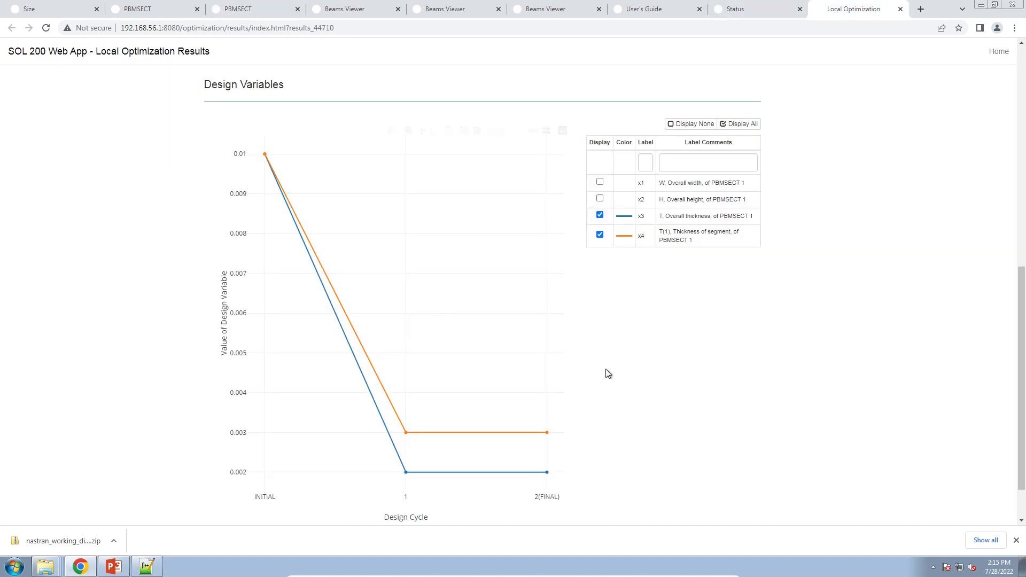
pyautogui.click(561, 10)
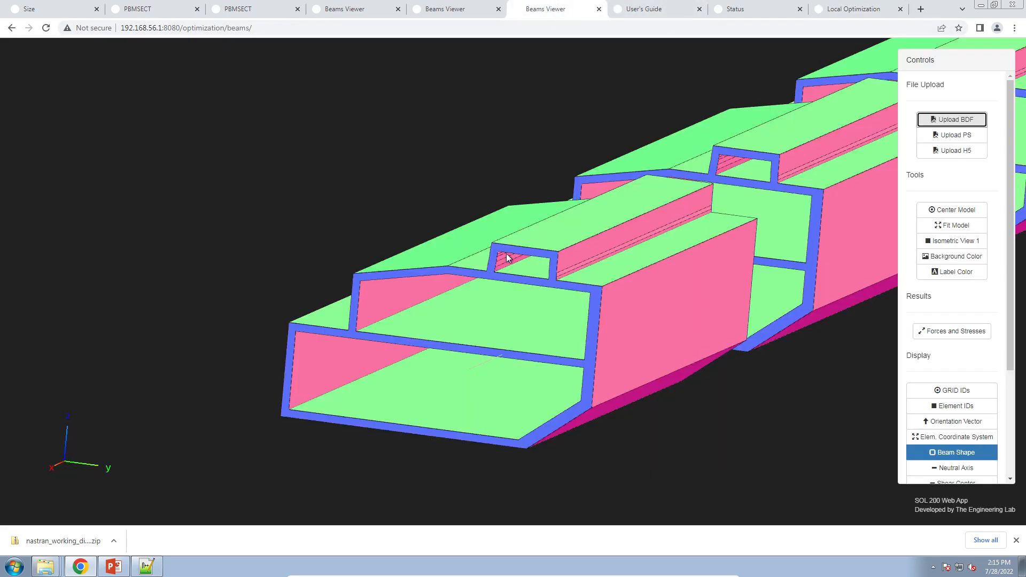
pyautogui.click(238, 9)
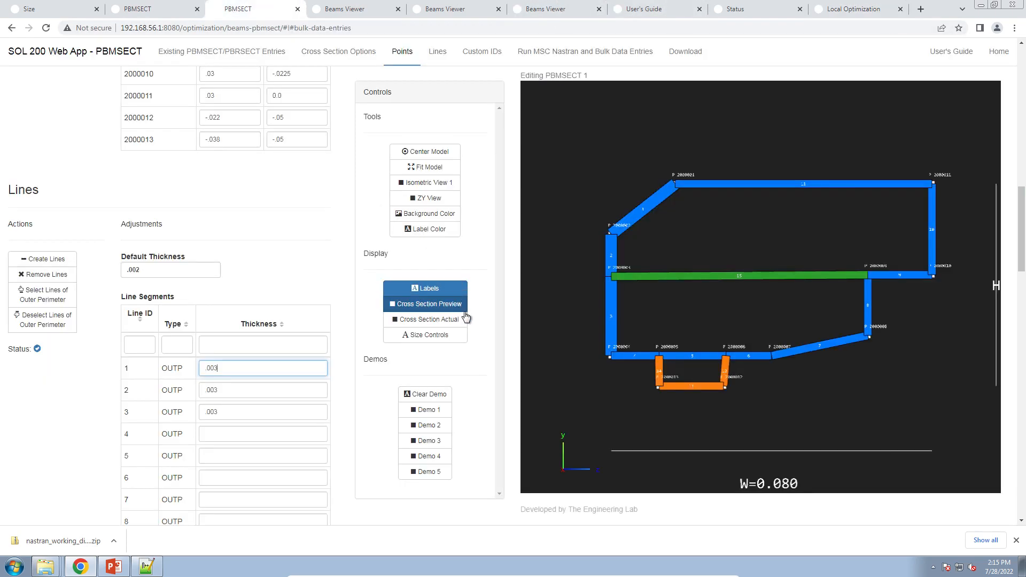
pyautogui.click(482, 332)
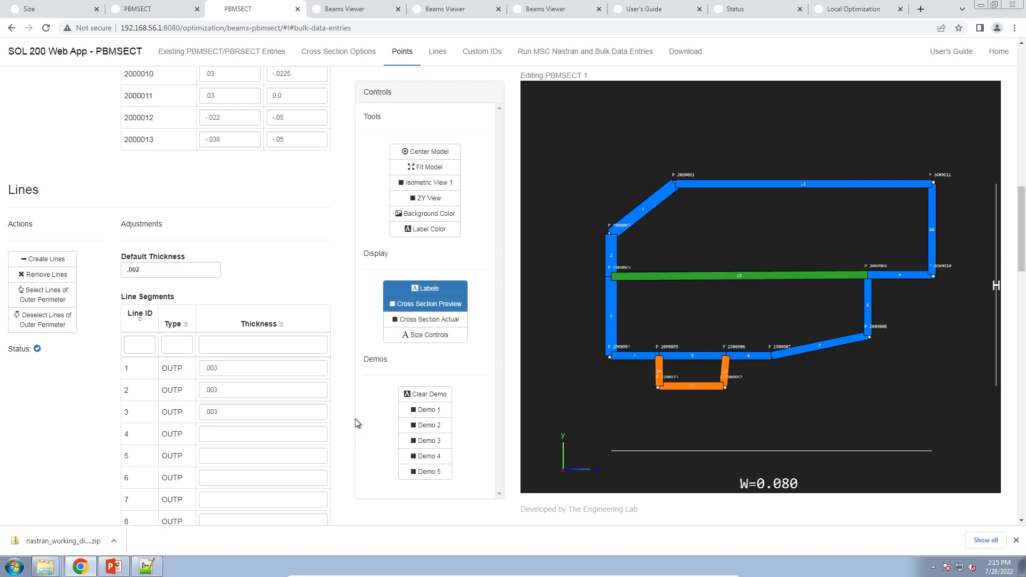
pyautogui.click(113, 566)
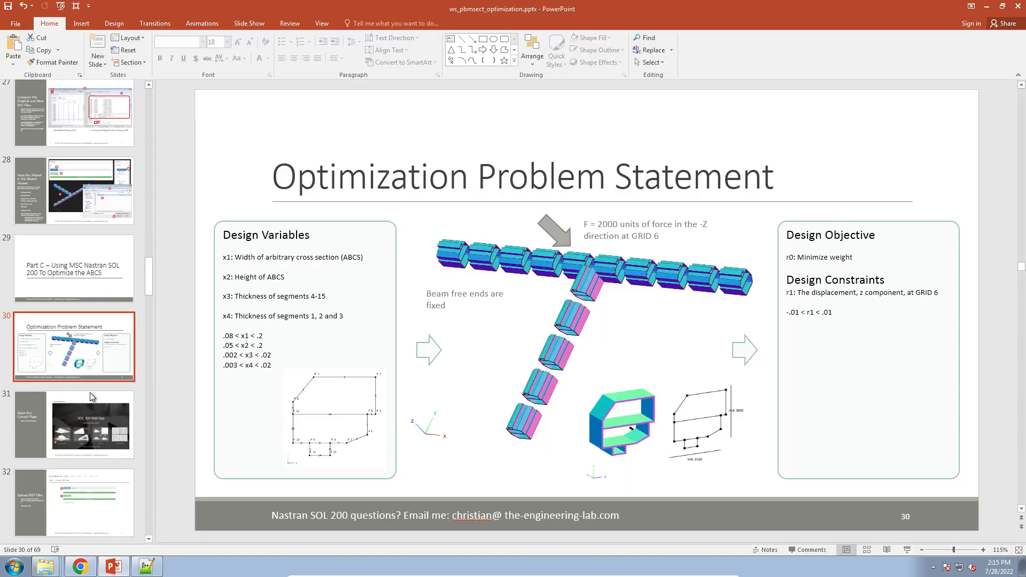